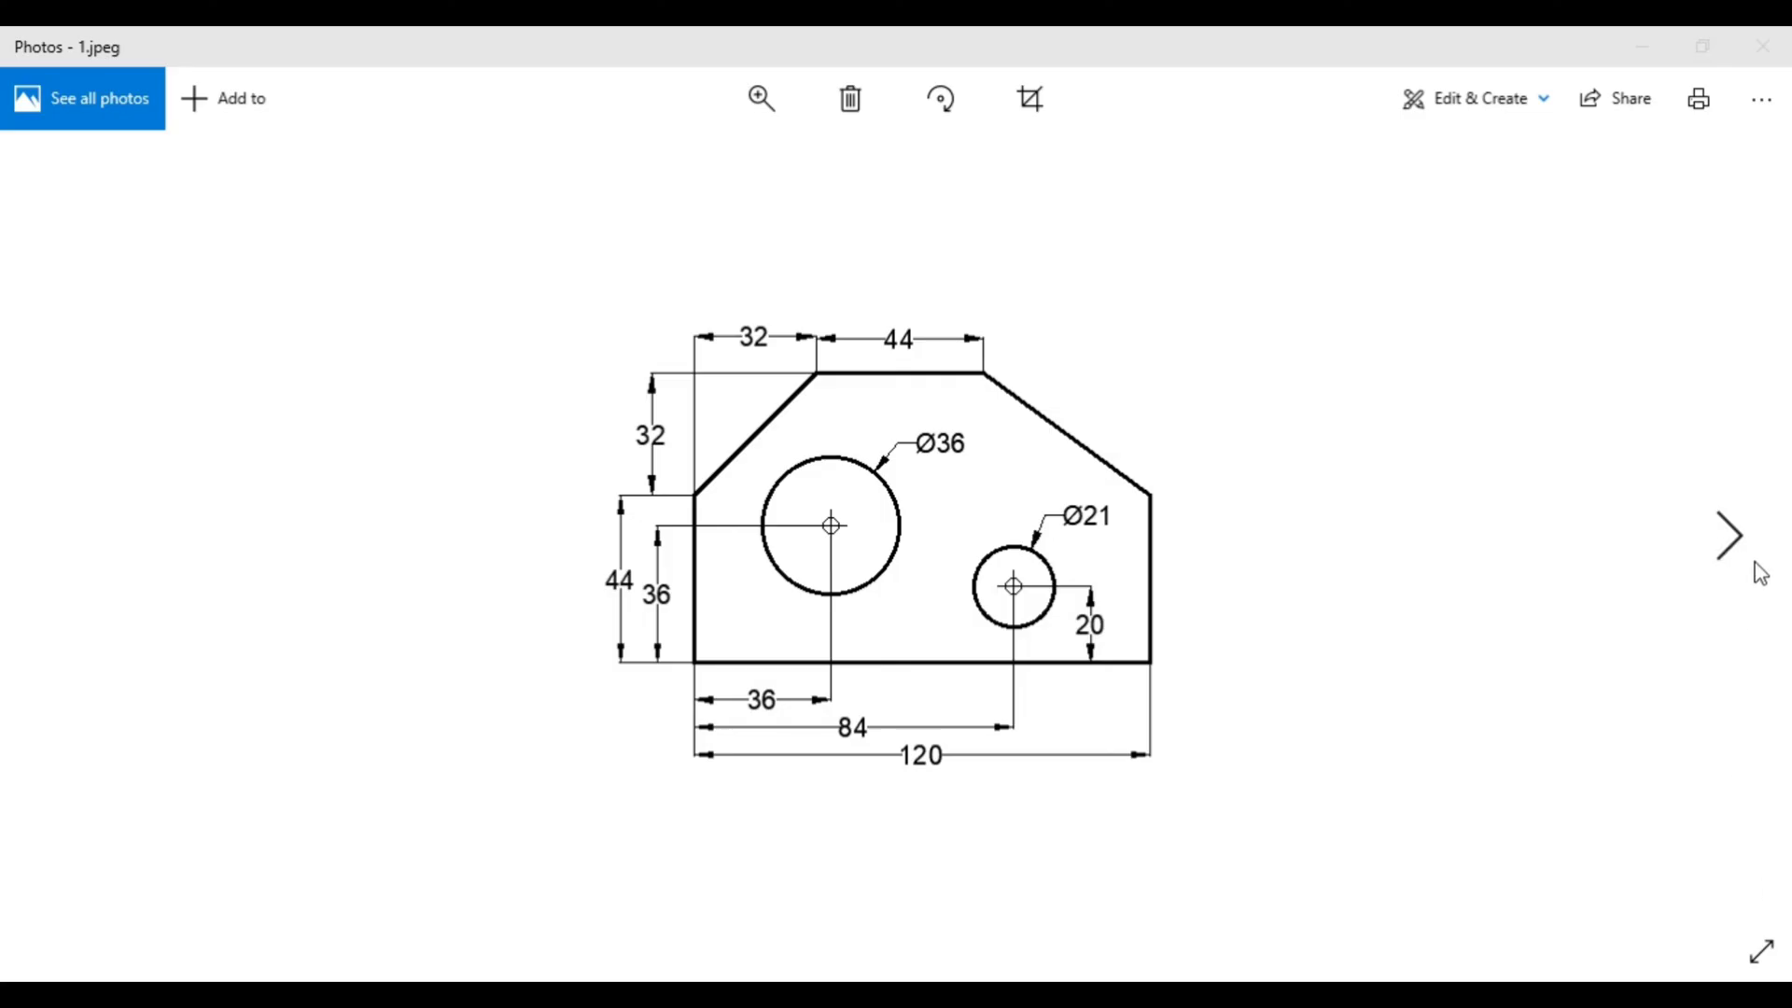
# Step: Examine the reference images through to the absolute coordinate command list, and switch to AutoCAD
pyautogui.click(1732, 539)
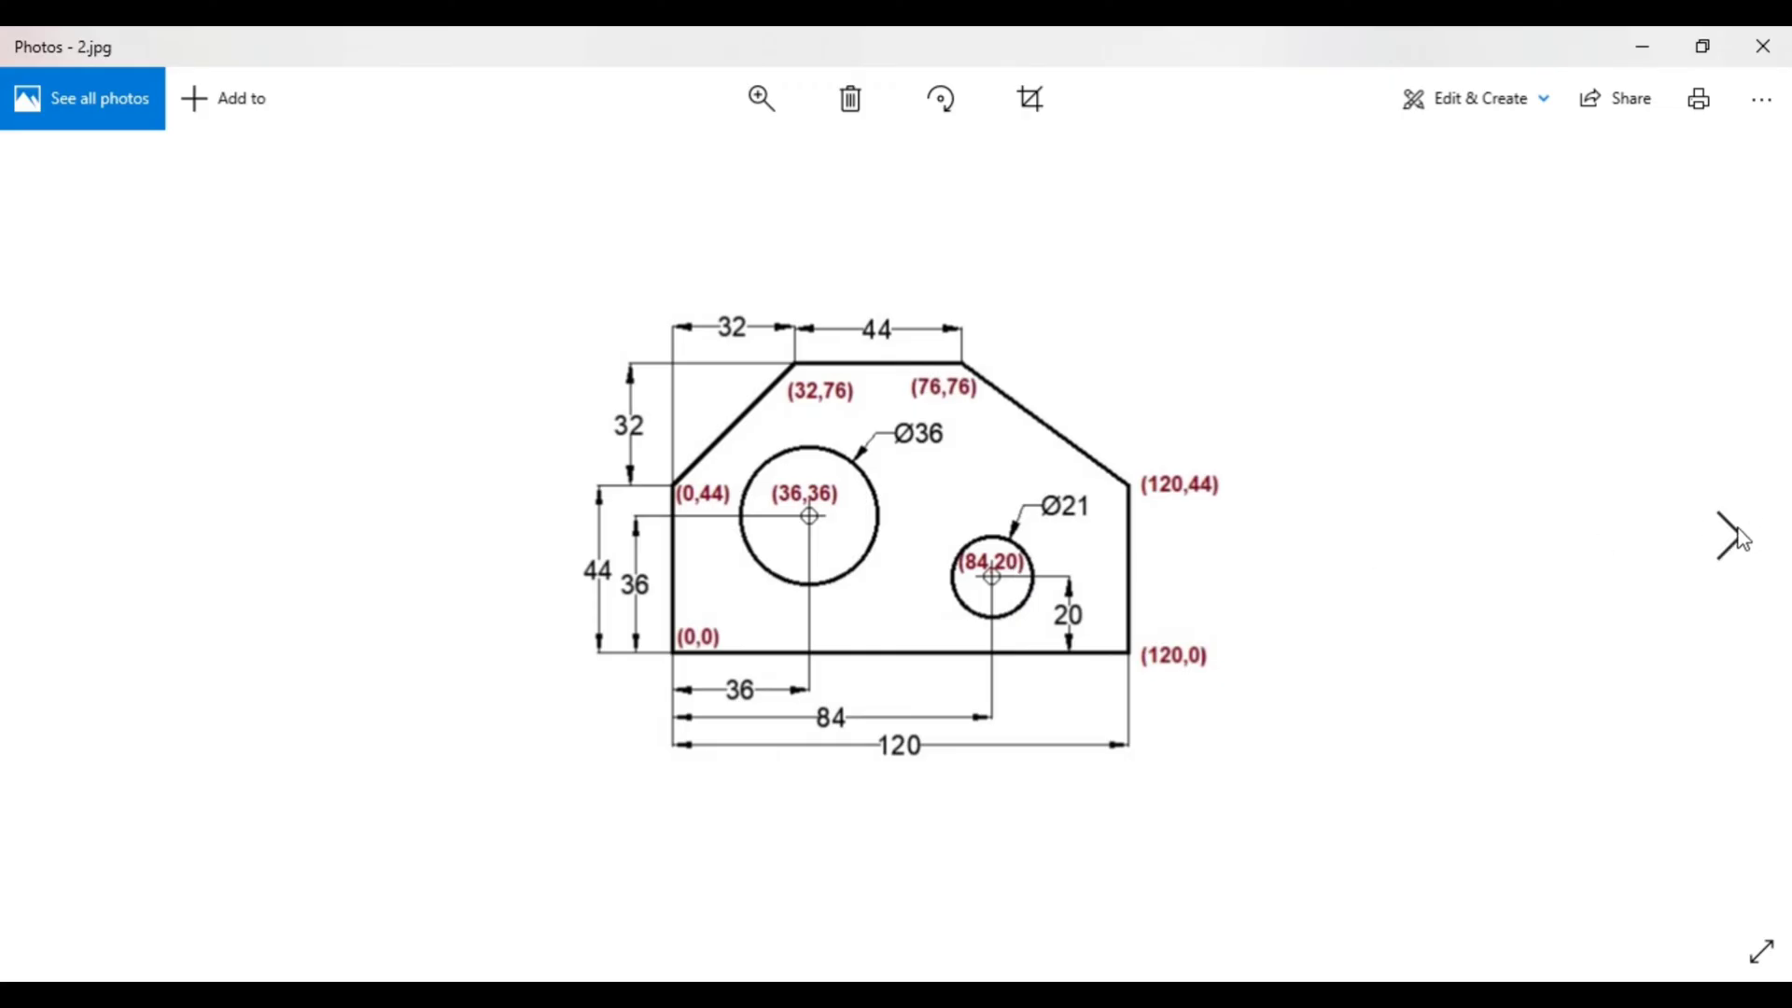
pyautogui.click(1733, 536)
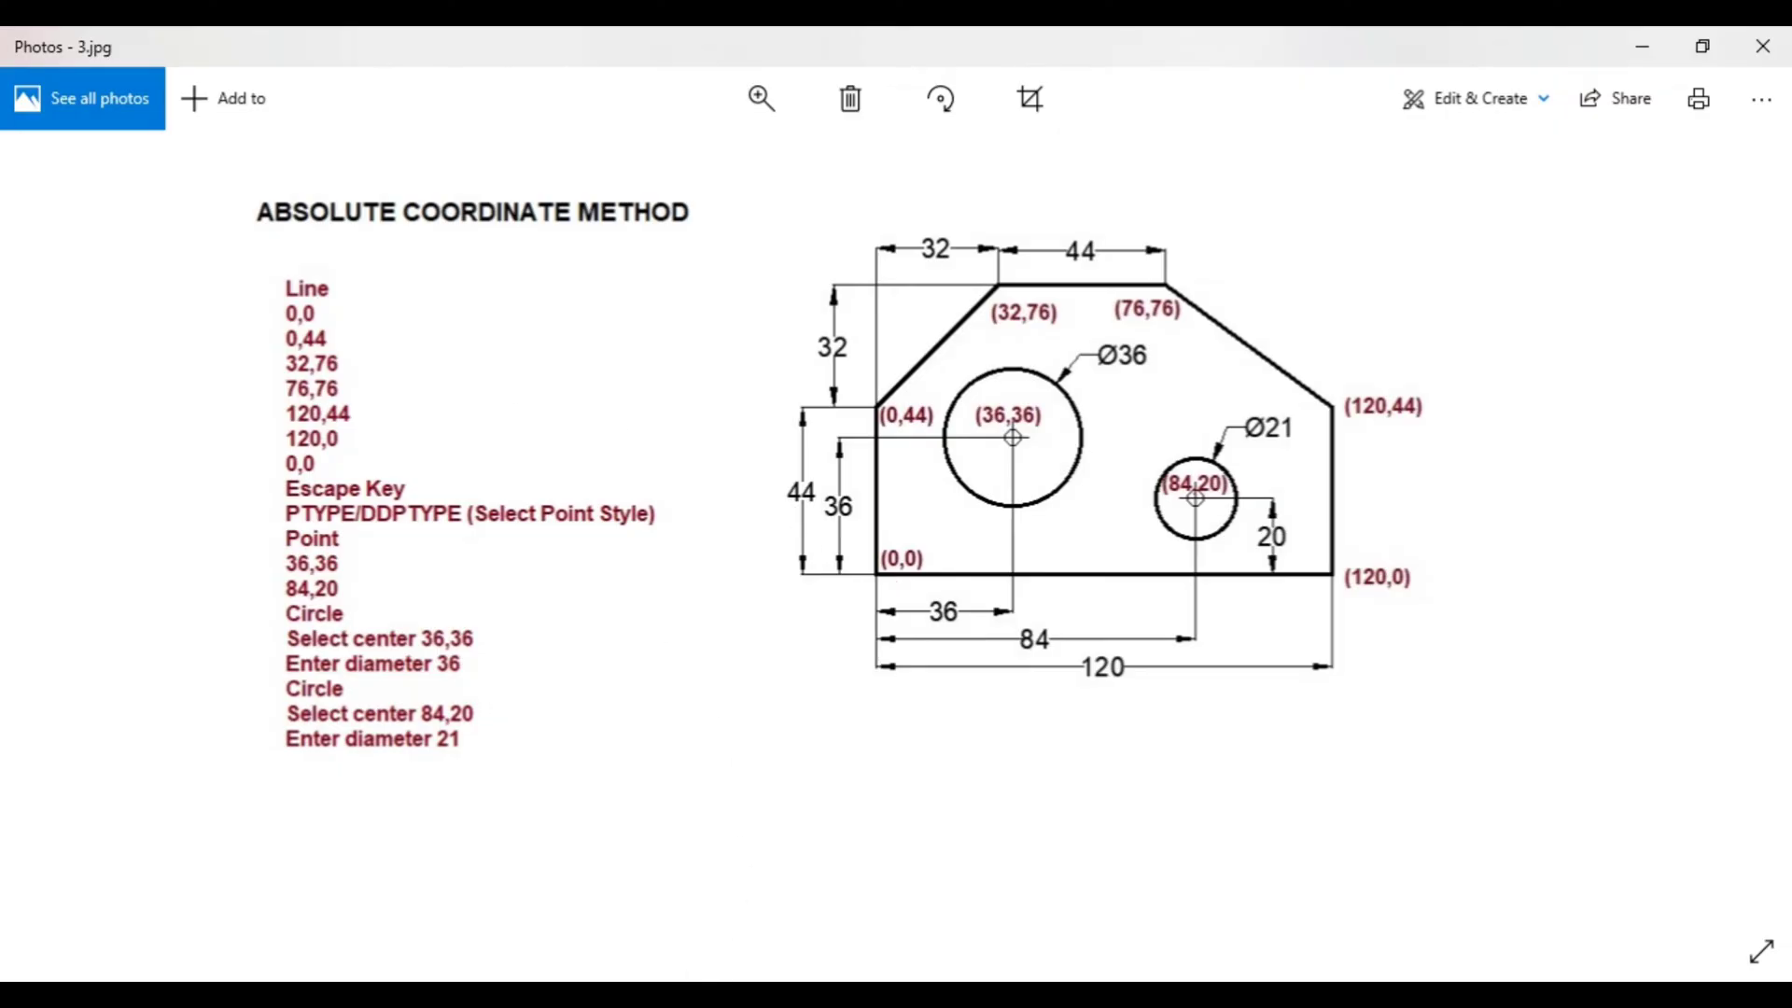
pyautogui.hotkey('alt', 'Tab')
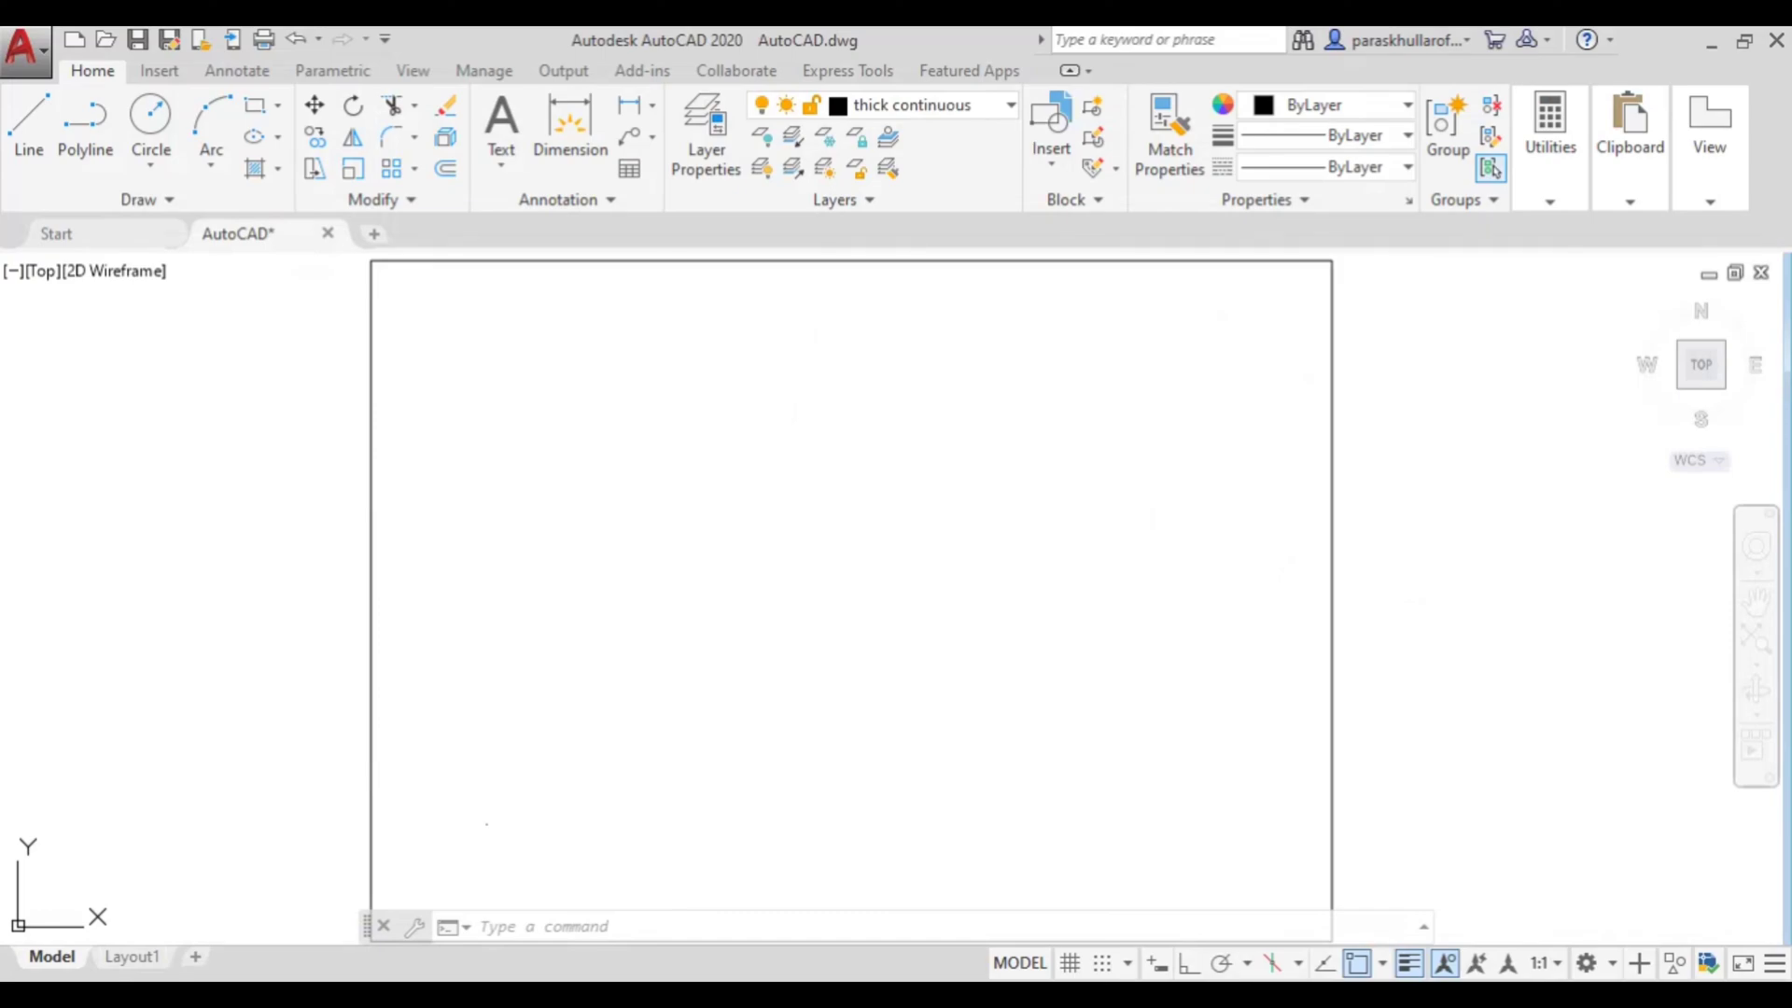
# Step: Start the outline with a line from 0,0 to 0,44 using absolute coordinates
pyautogui.click(709, 927)
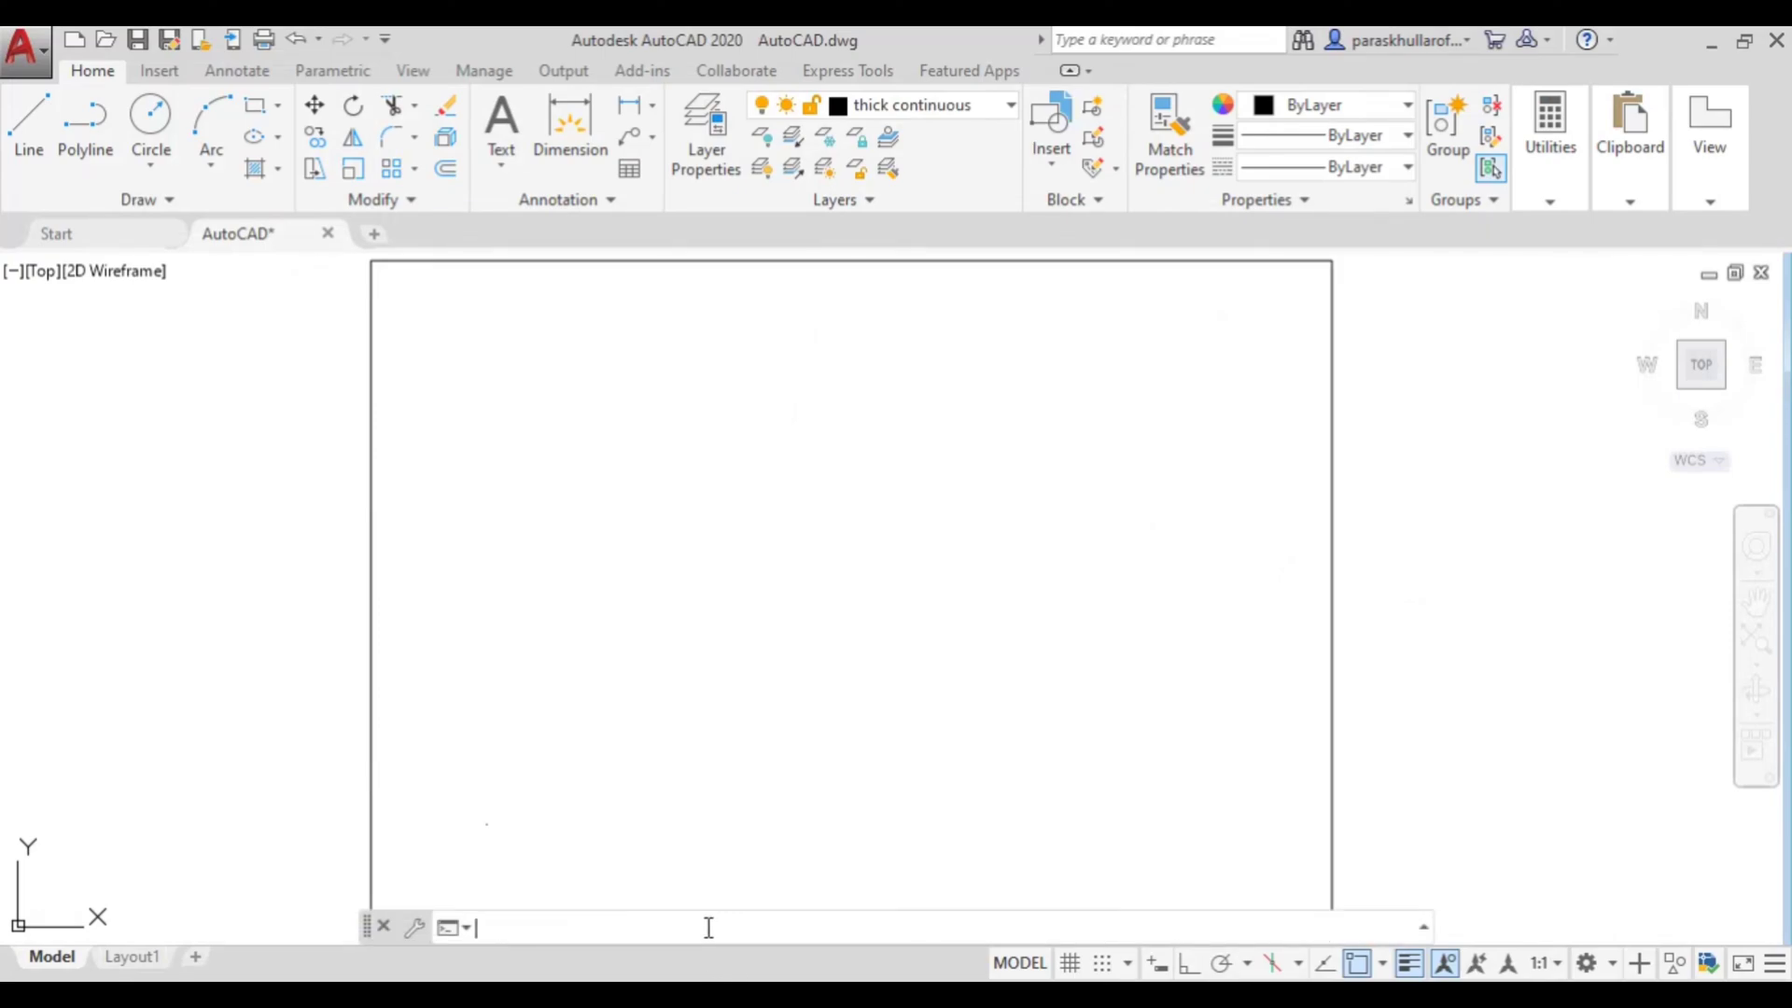
pyautogui.write('line')
pyautogui.press('Return')
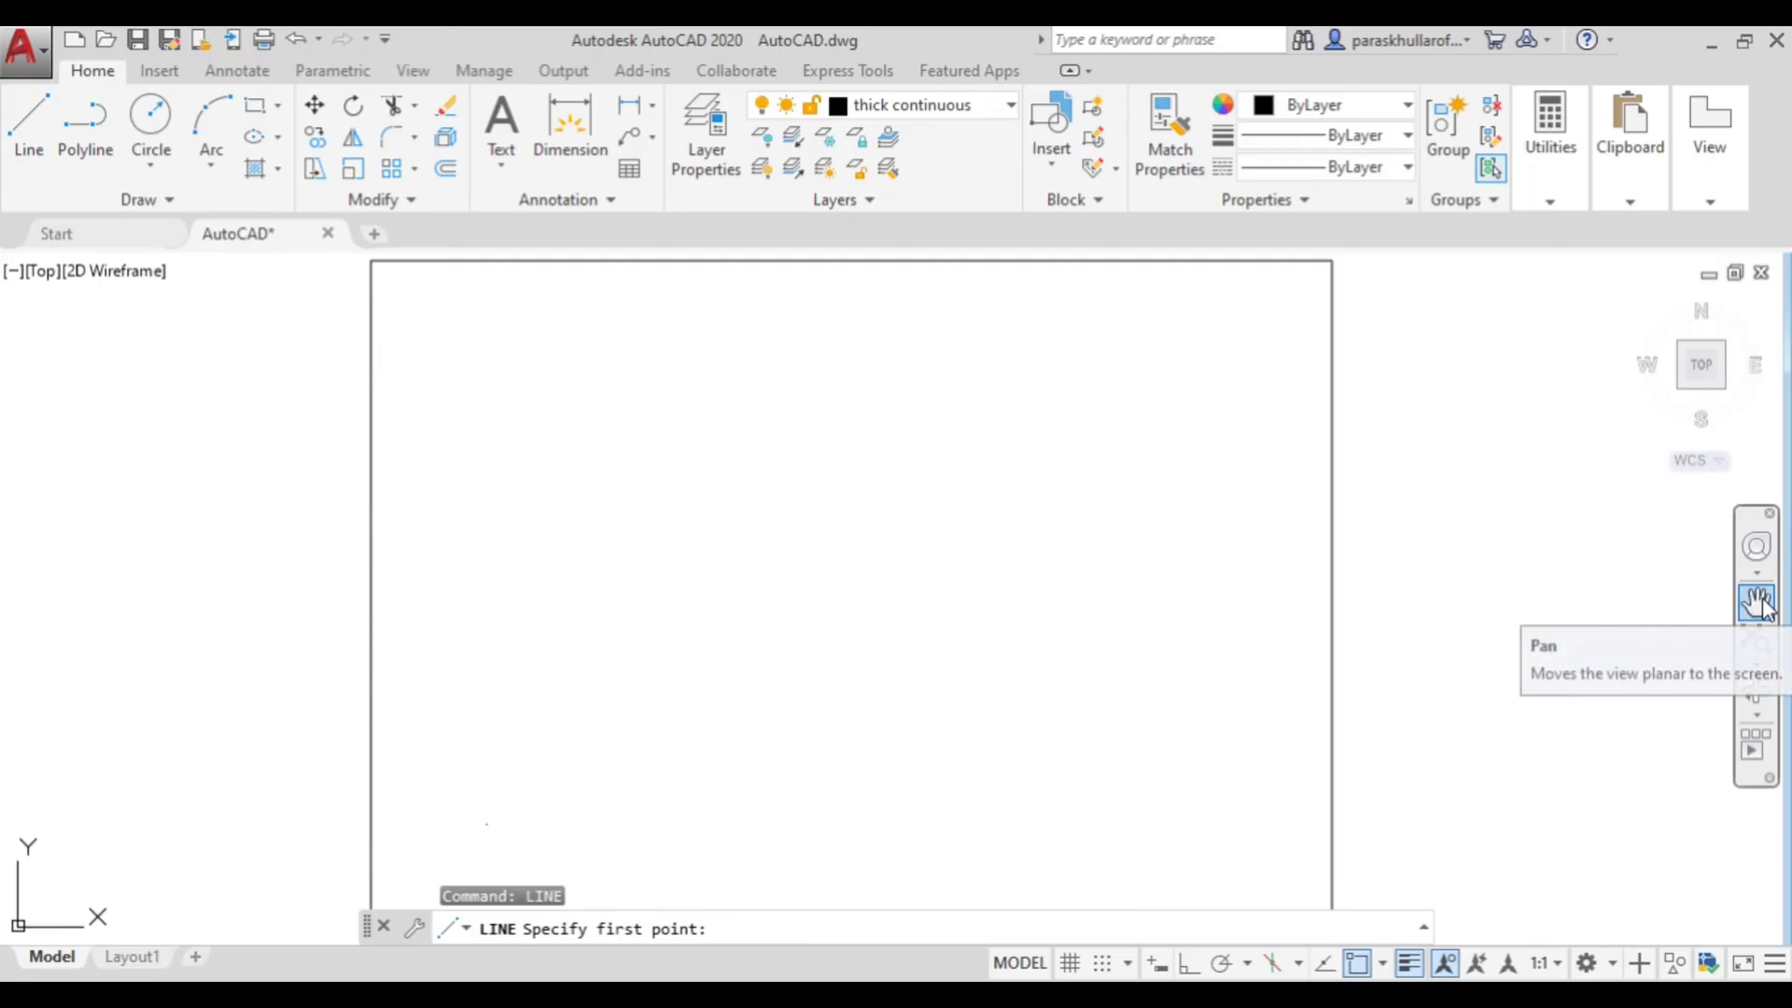
pyautogui.write('0,0')
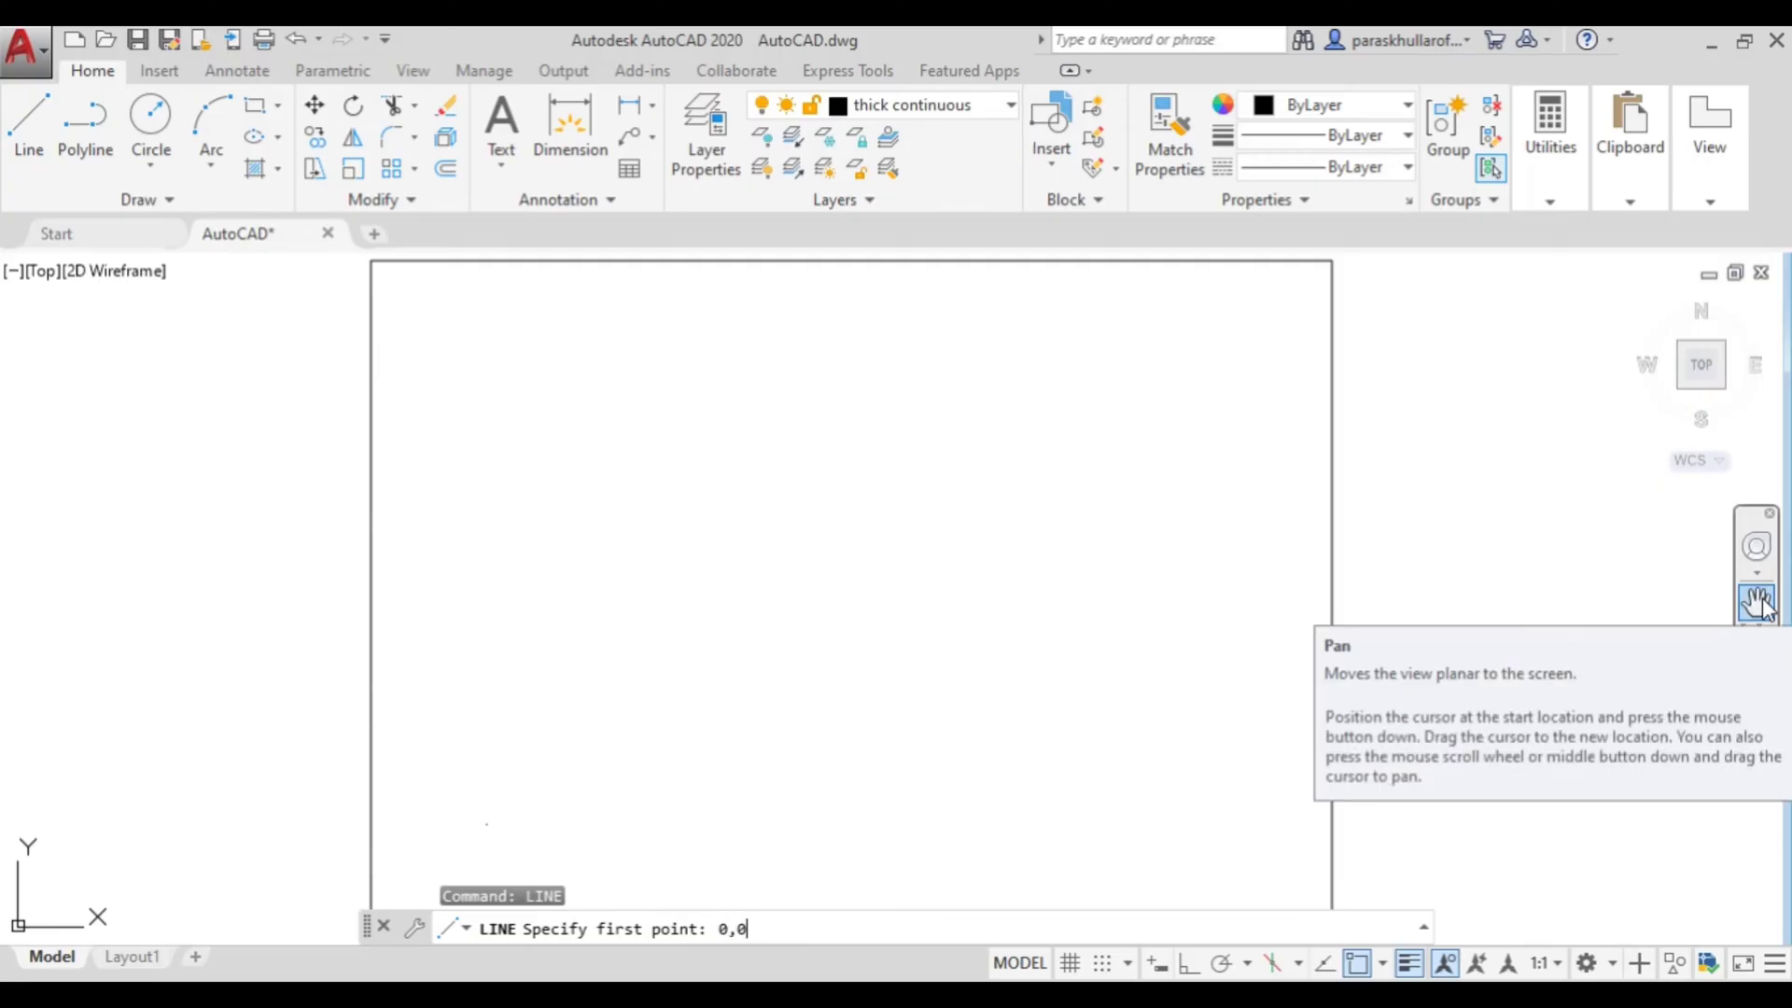
pyautogui.press('Return')
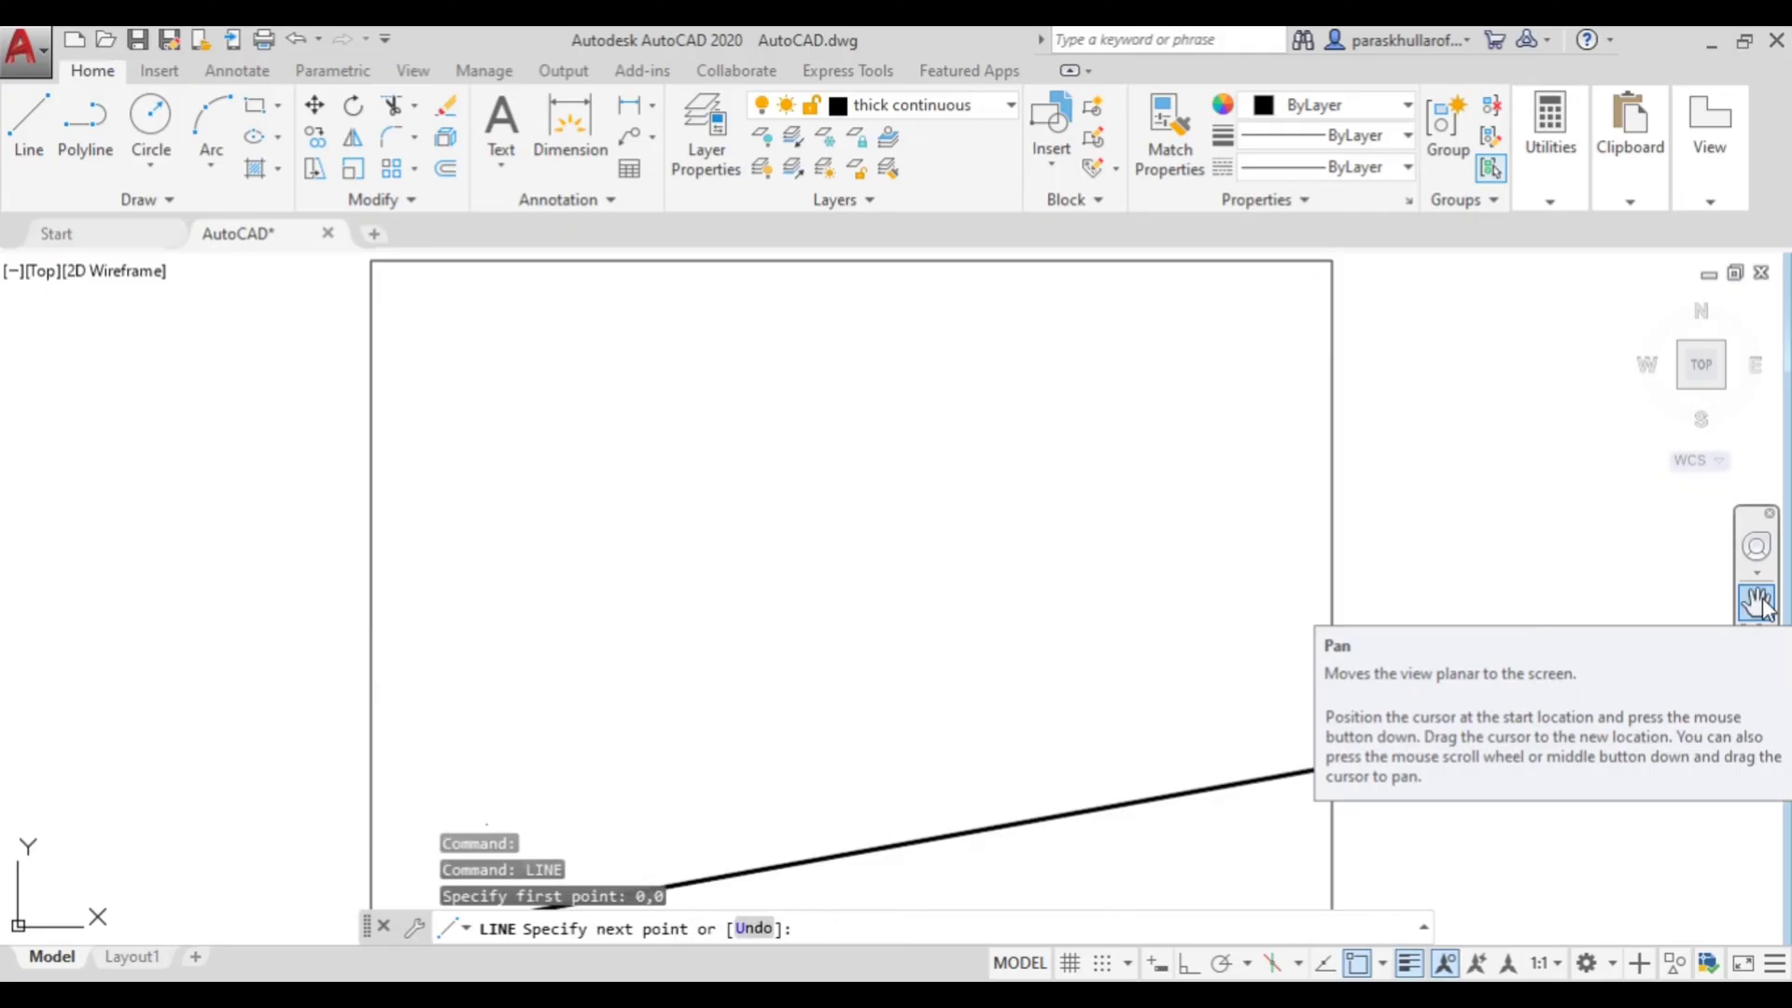
pyautogui.click(1759, 602)
pyautogui.moveTo(1064, 653); pyautogui.dragTo(1146, 530)
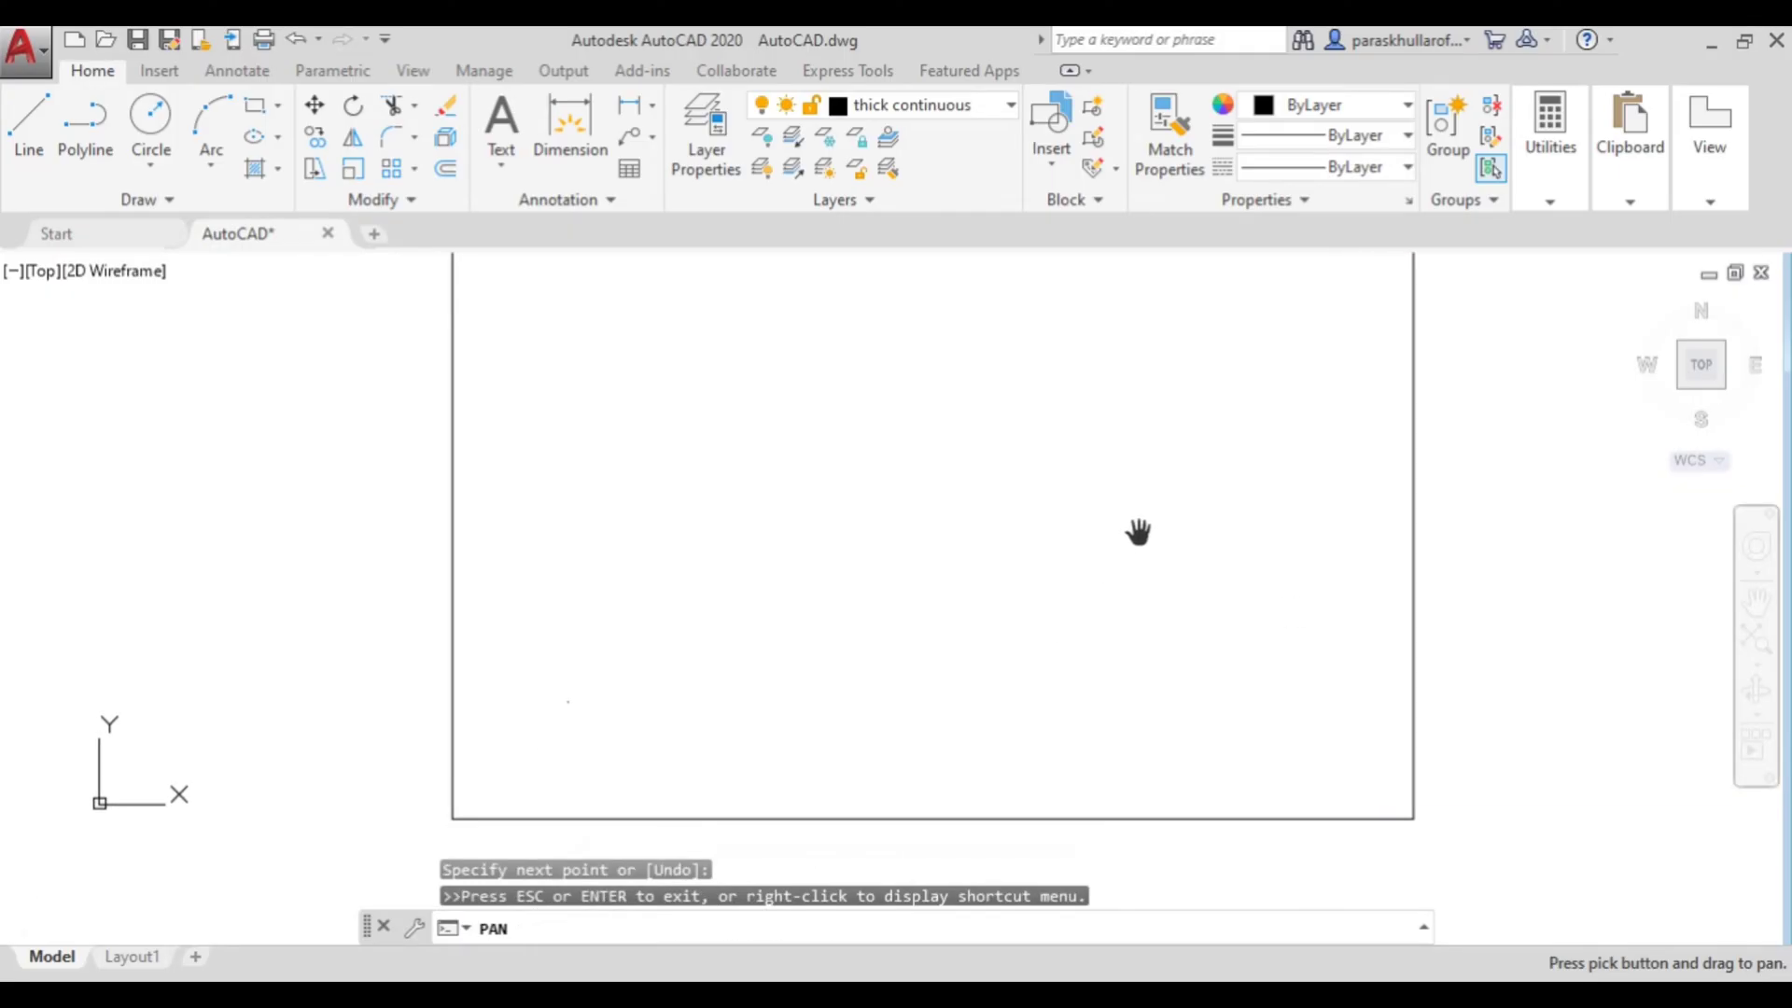
pyautogui.press('Escape')
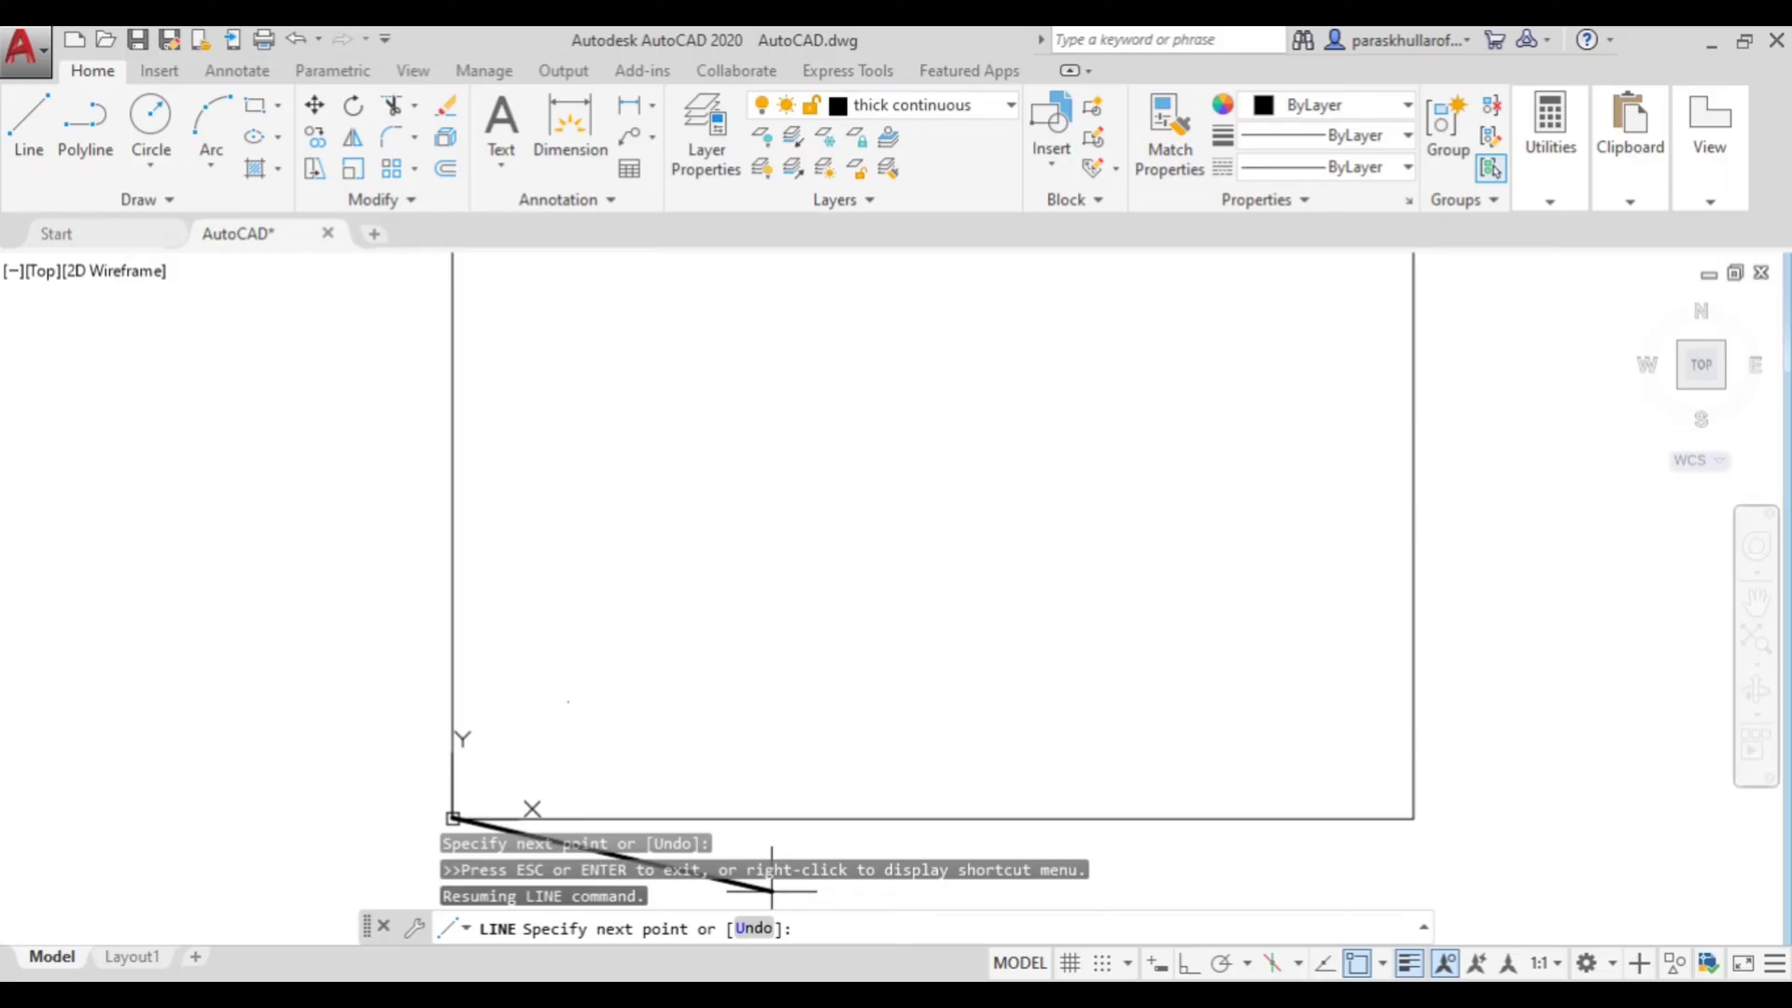
pyautogui.hotkey('alt', 'Tab')
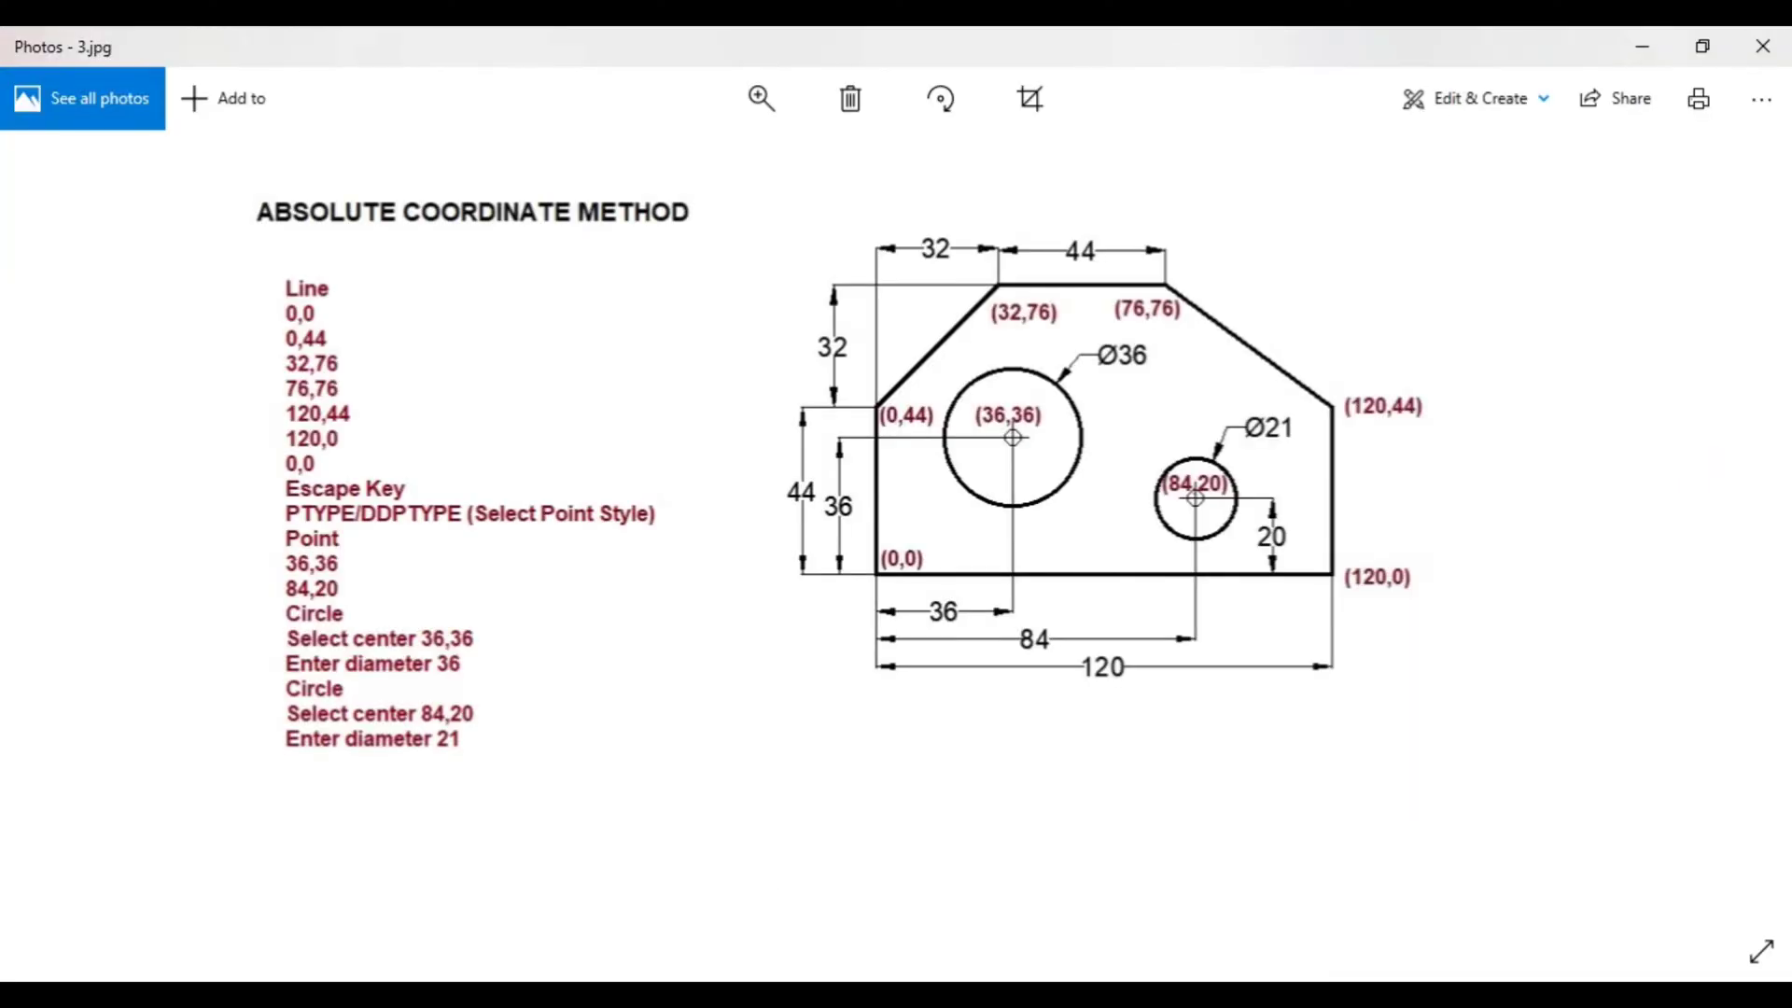
pyautogui.hotkey('alt', 'Tab')
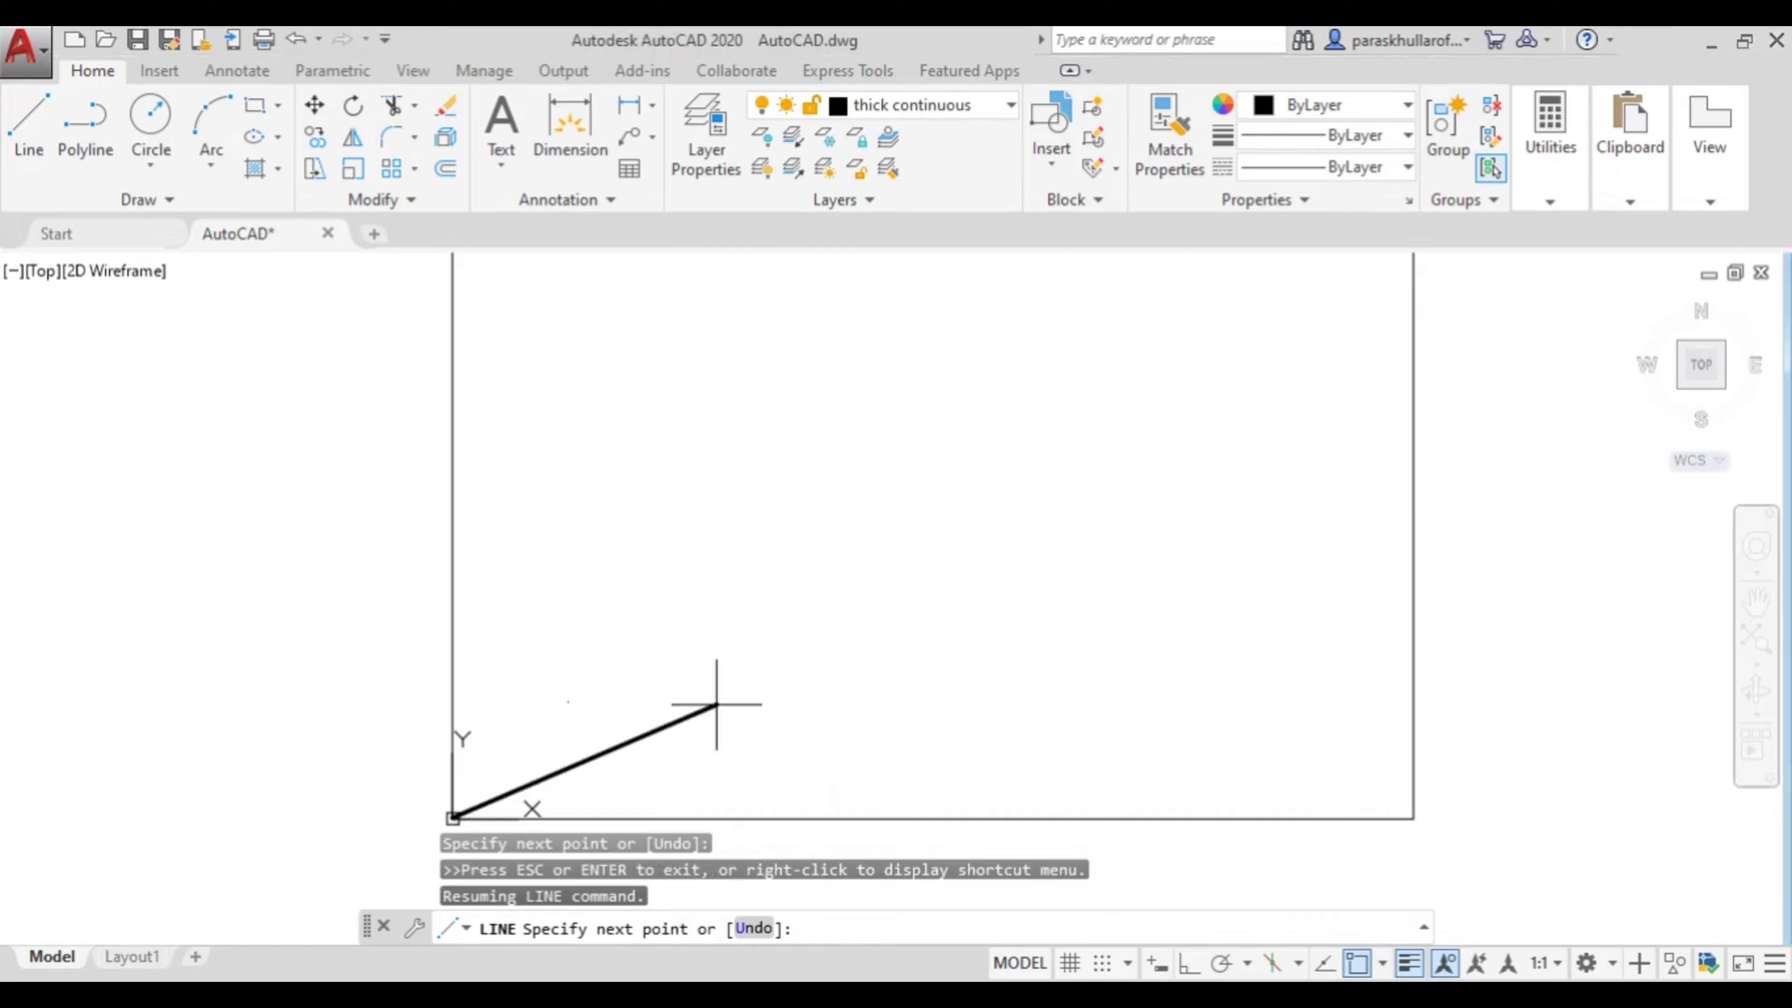
pyautogui.write('0,44')
pyautogui.press('Return')
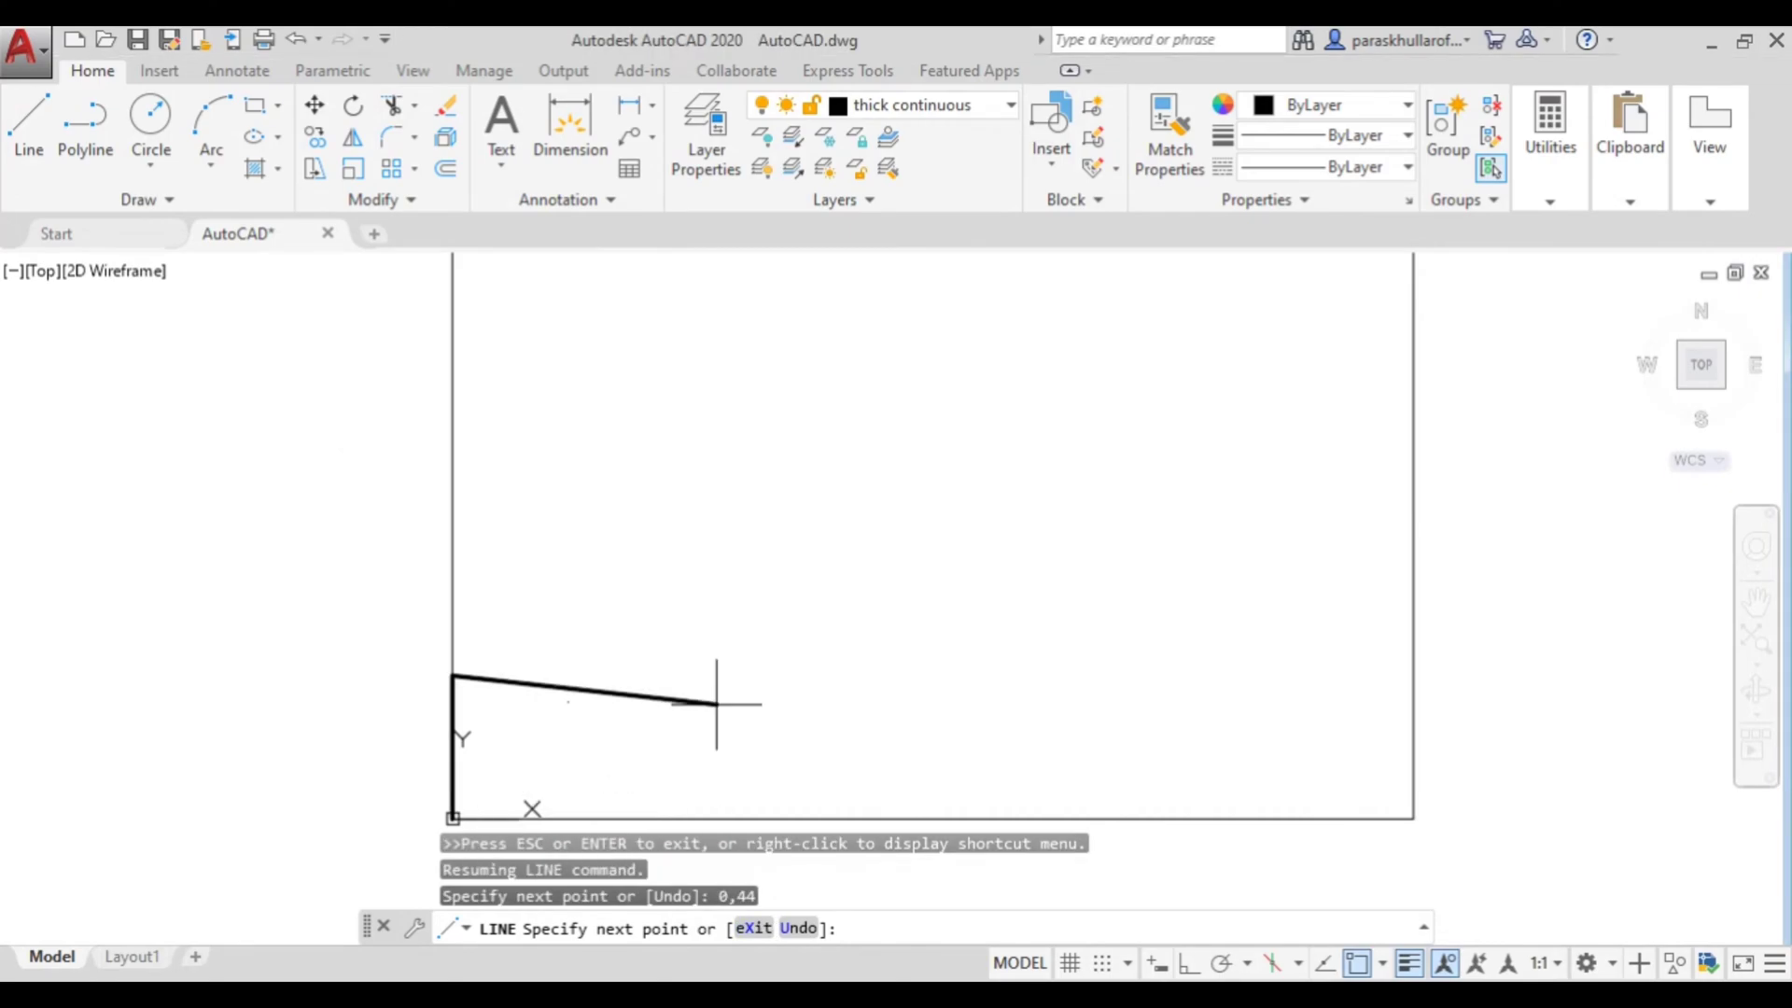
# Step: Continue the outline through 32,76 to 76,76, following the coordinate list in the reference image
pyautogui.hotkey('alt', 'Tab')
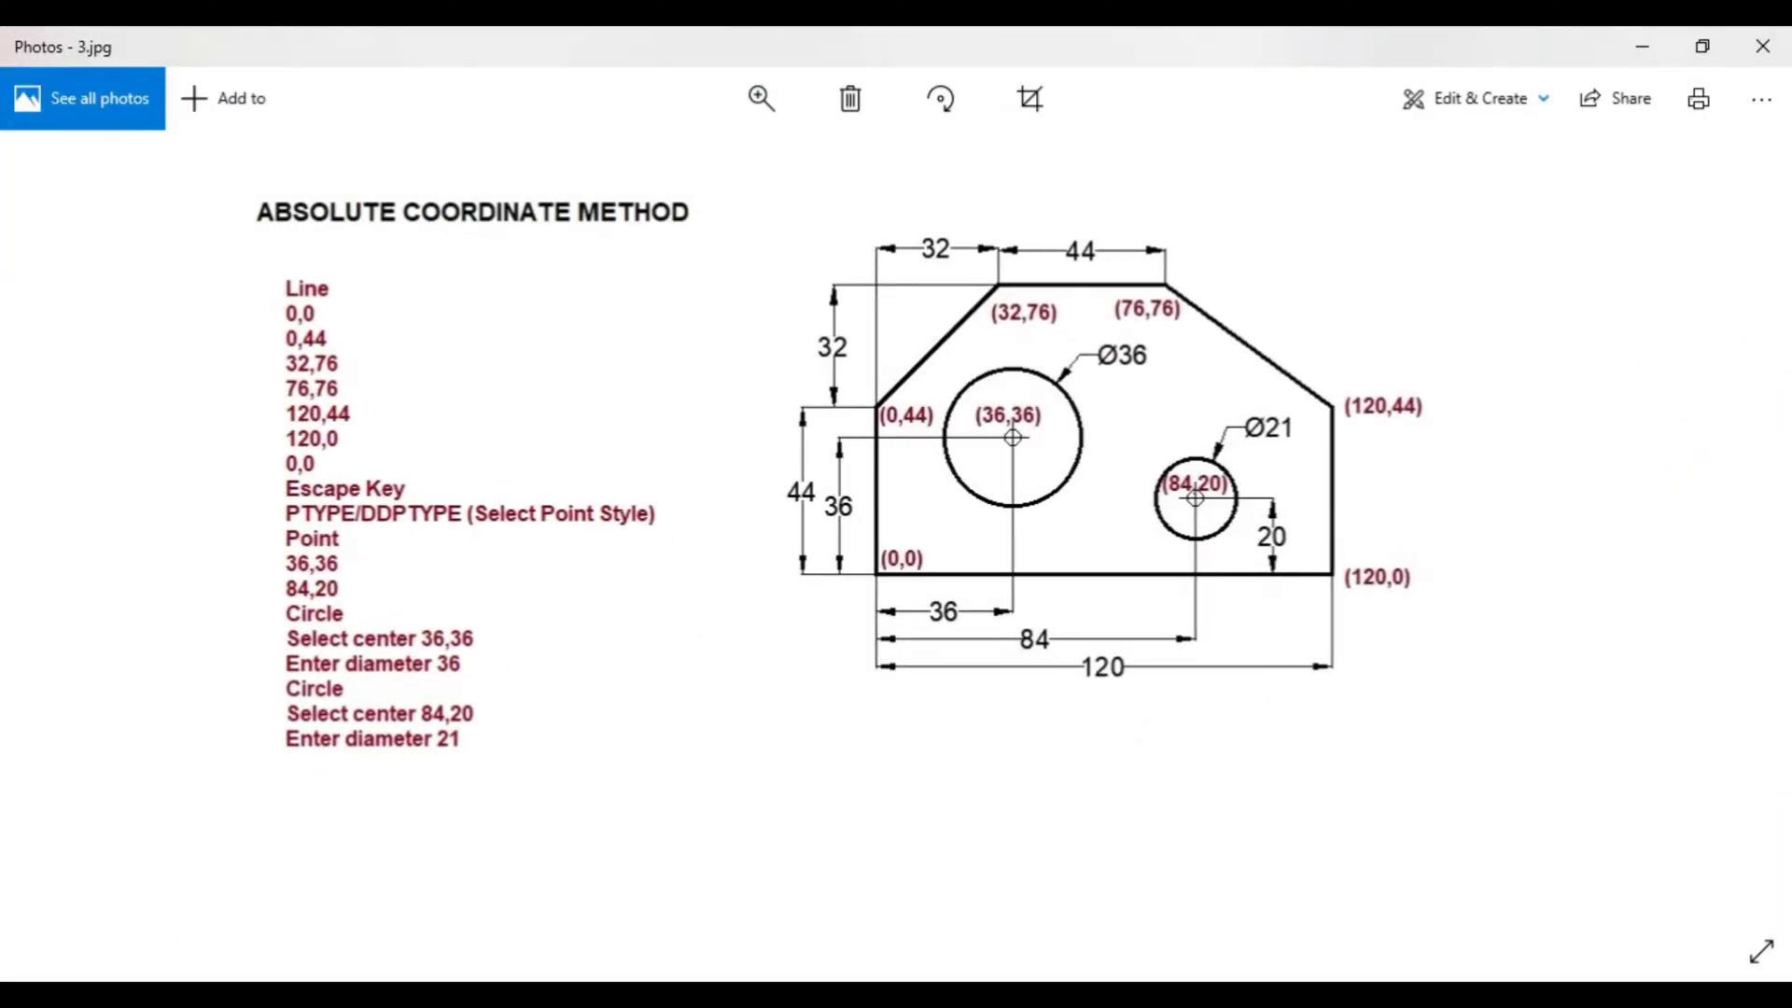
pyautogui.hotkey('alt', 'Tab')
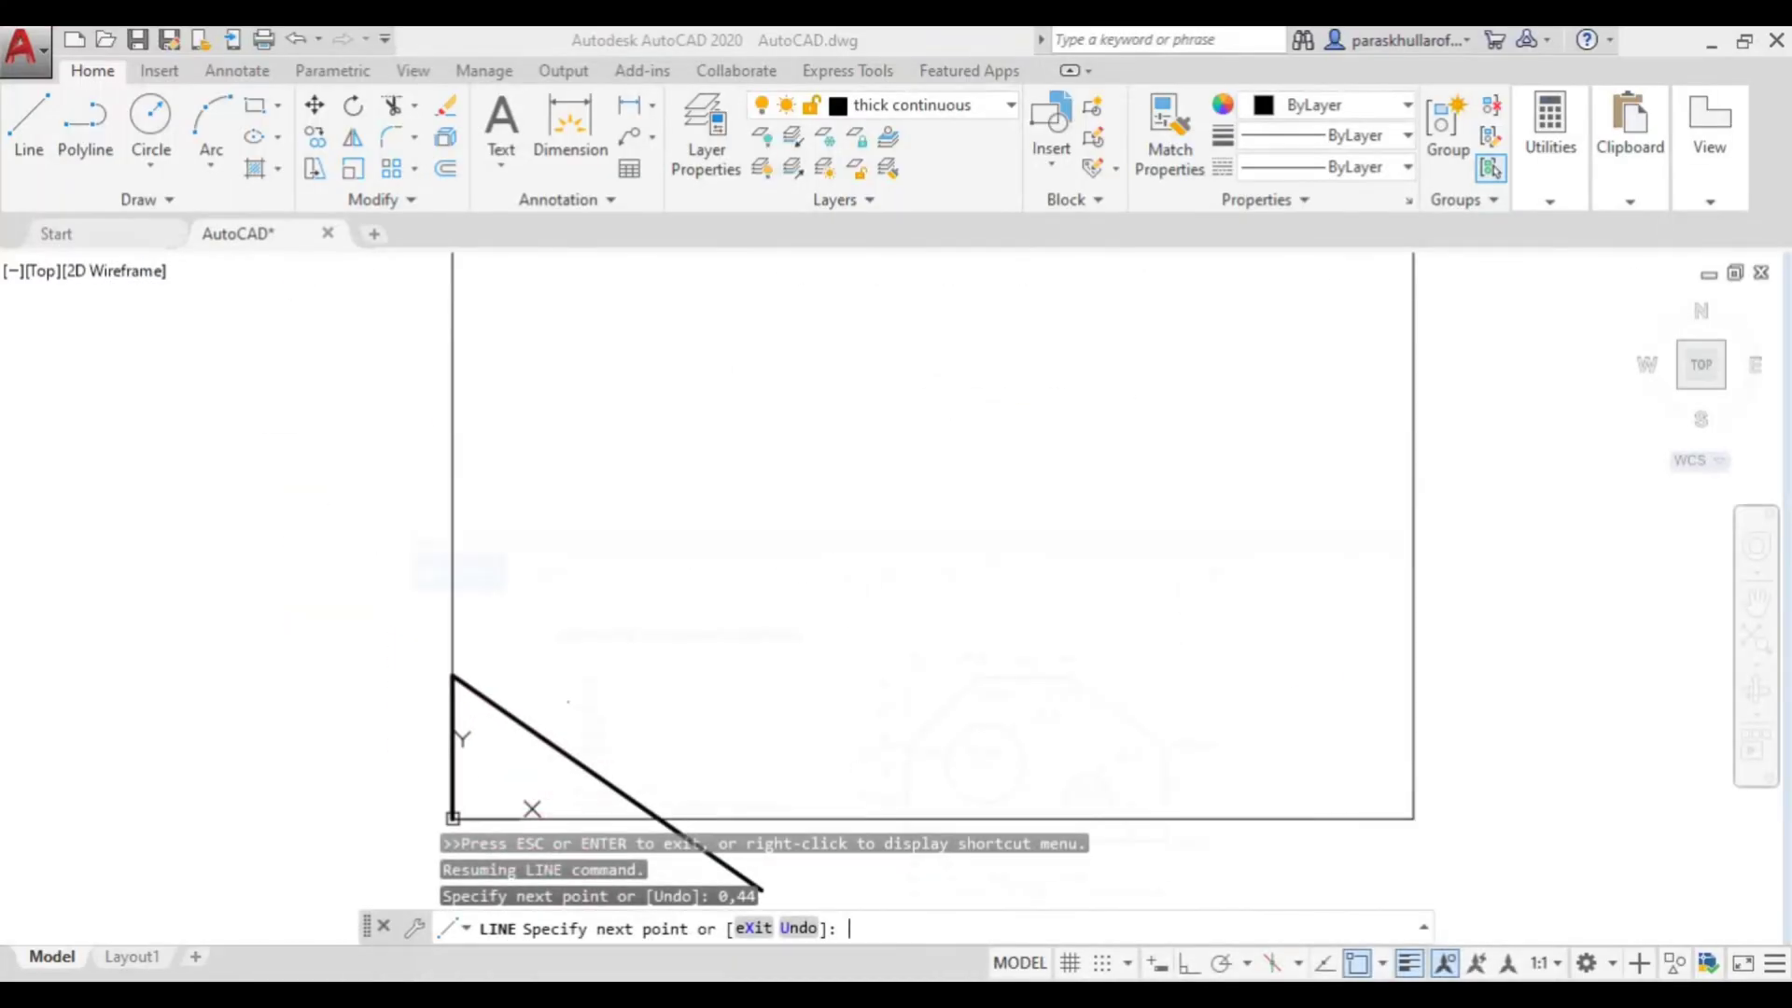
pyautogui.write('32,76')
pyautogui.press('Return')
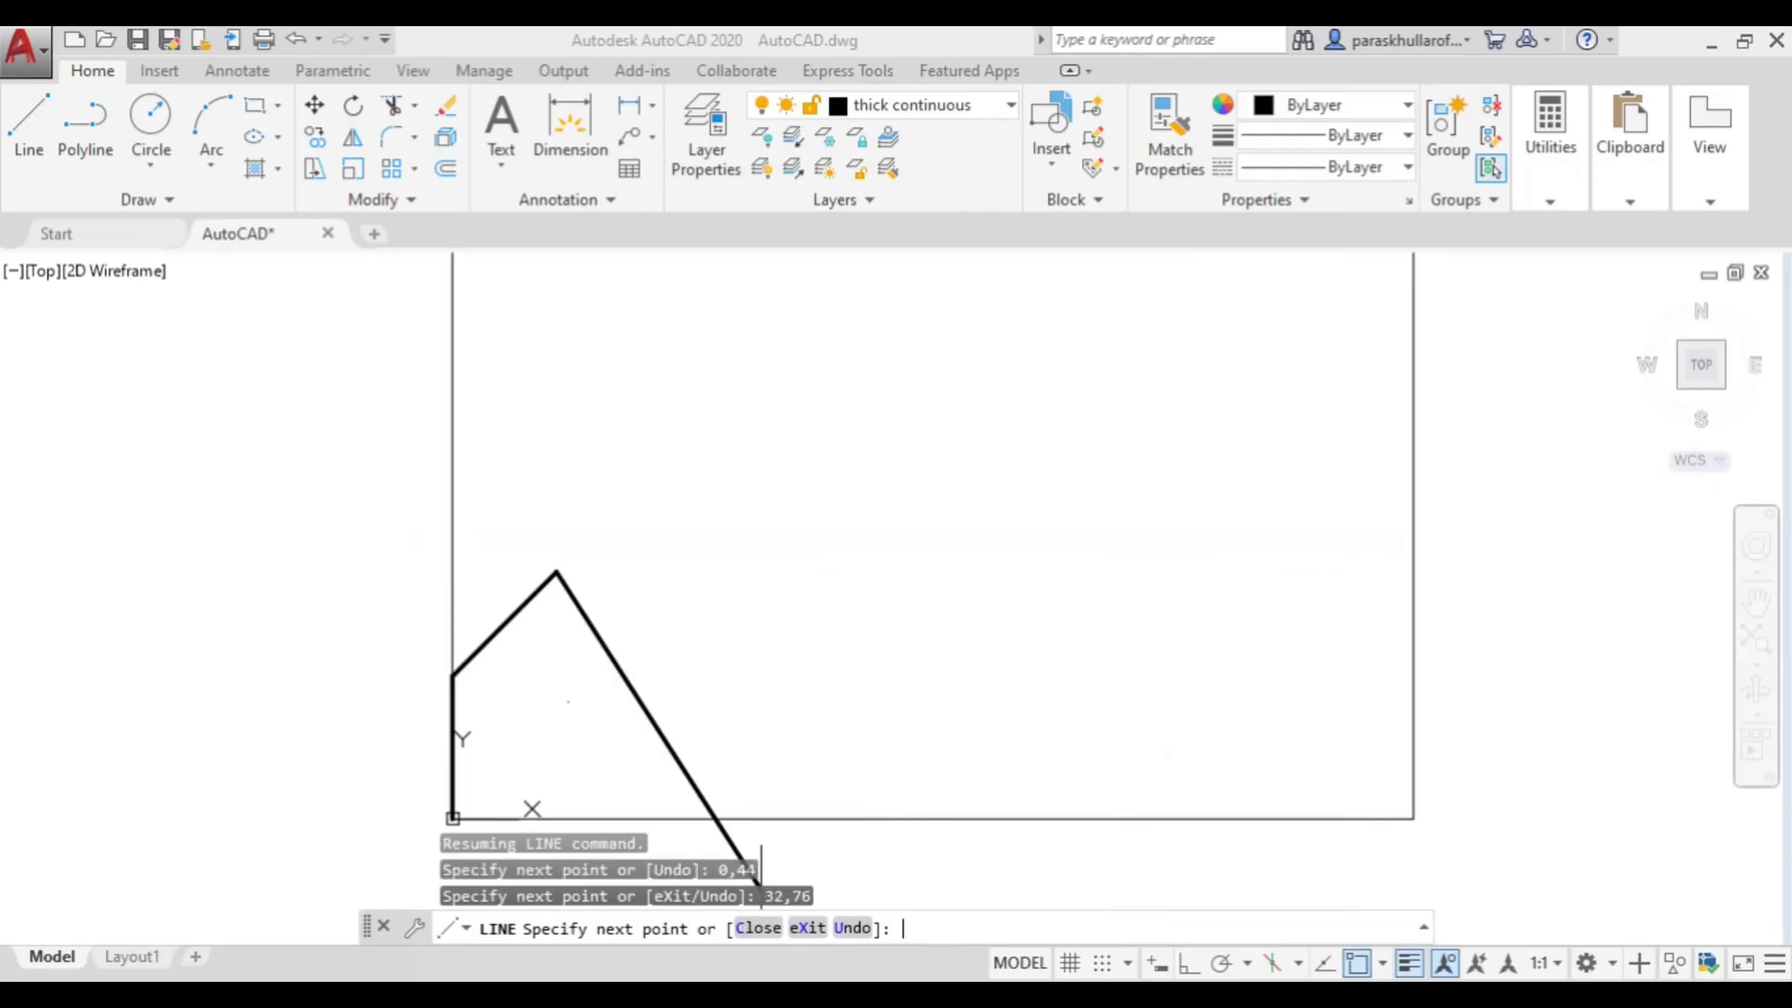
pyautogui.hotkey('alt', 'Tab')
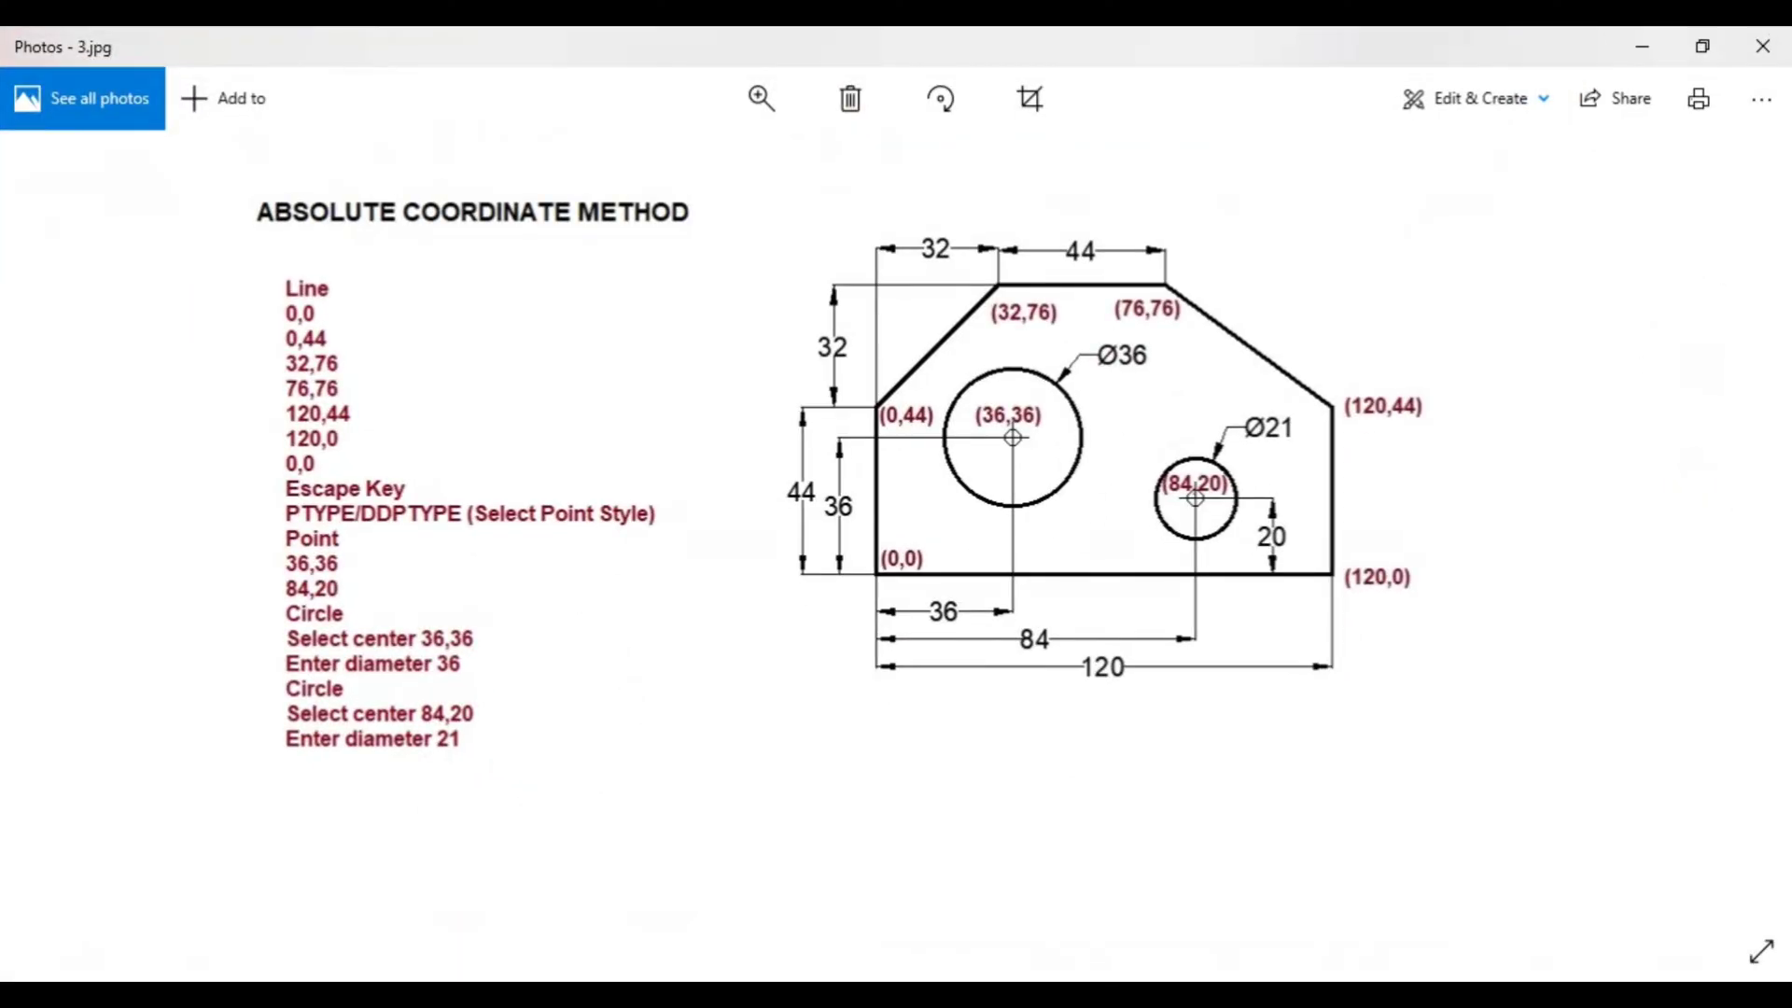
pyautogui.hotkey('alt', 'Tab')
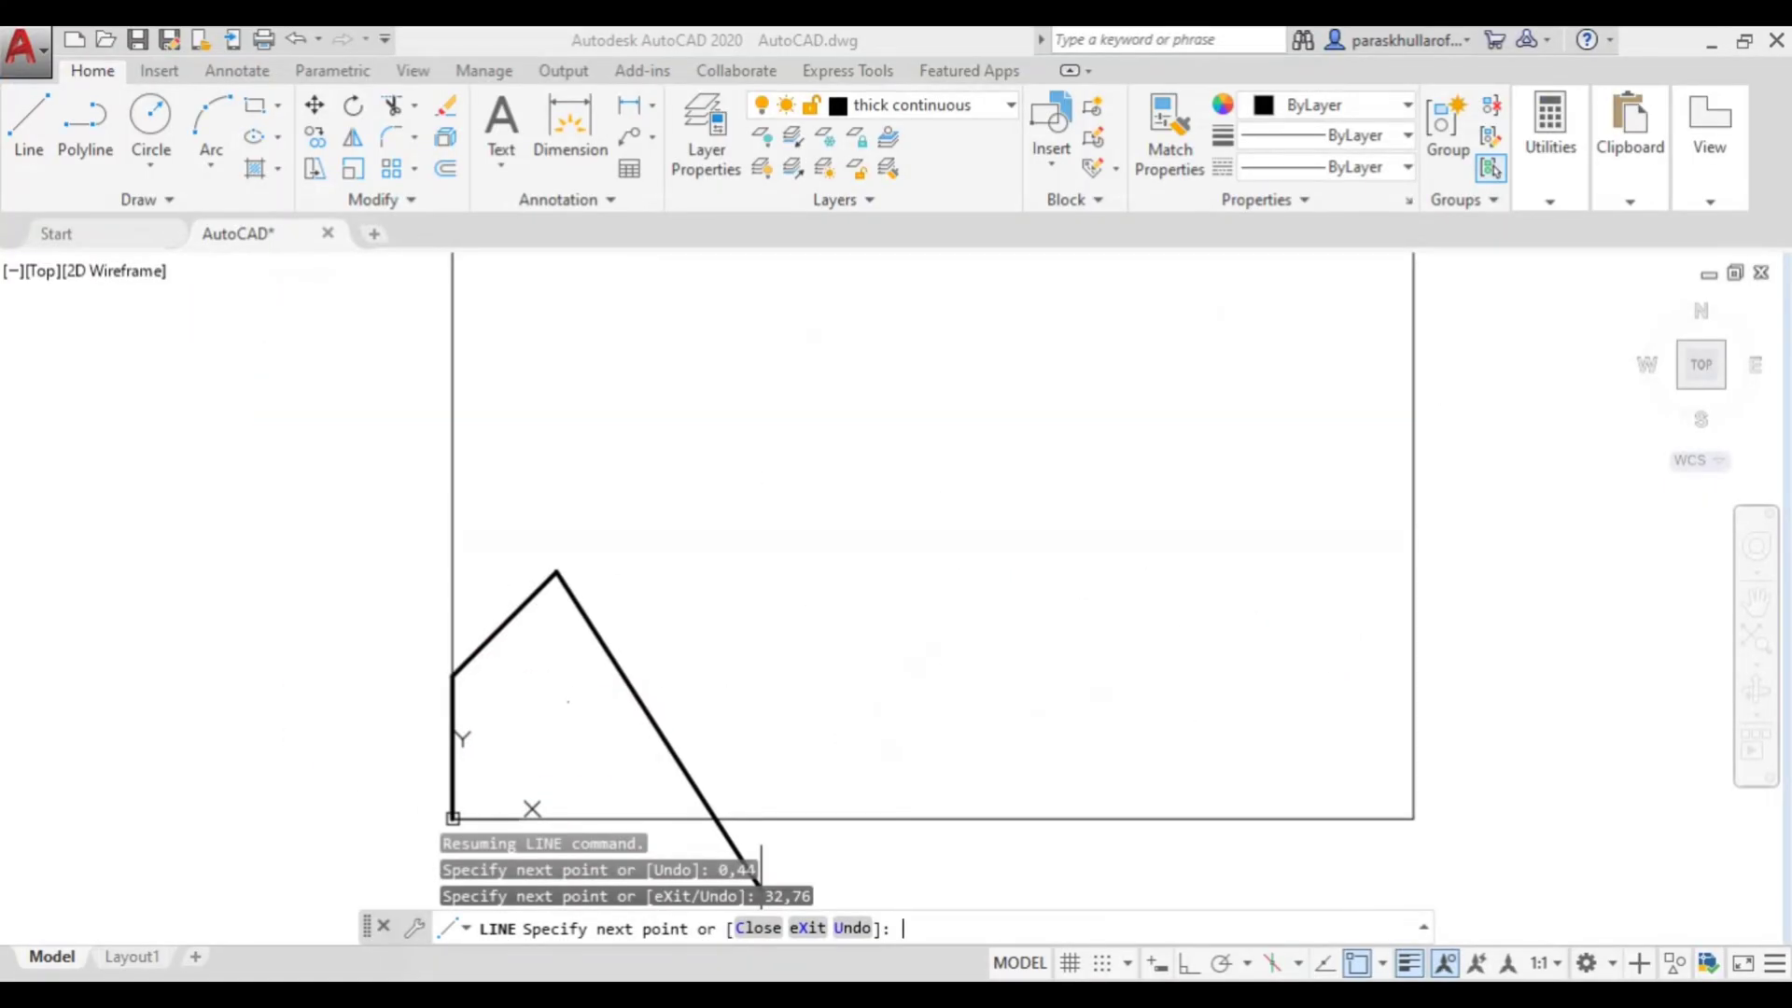
pyautogui.write('76,76')
pyautogui.press('Return')
# Step: Continue the outline through 120,44 down to 120,0, following the coordinate list in the reference image
pyautogui.hotkey('alt', 'Tab')
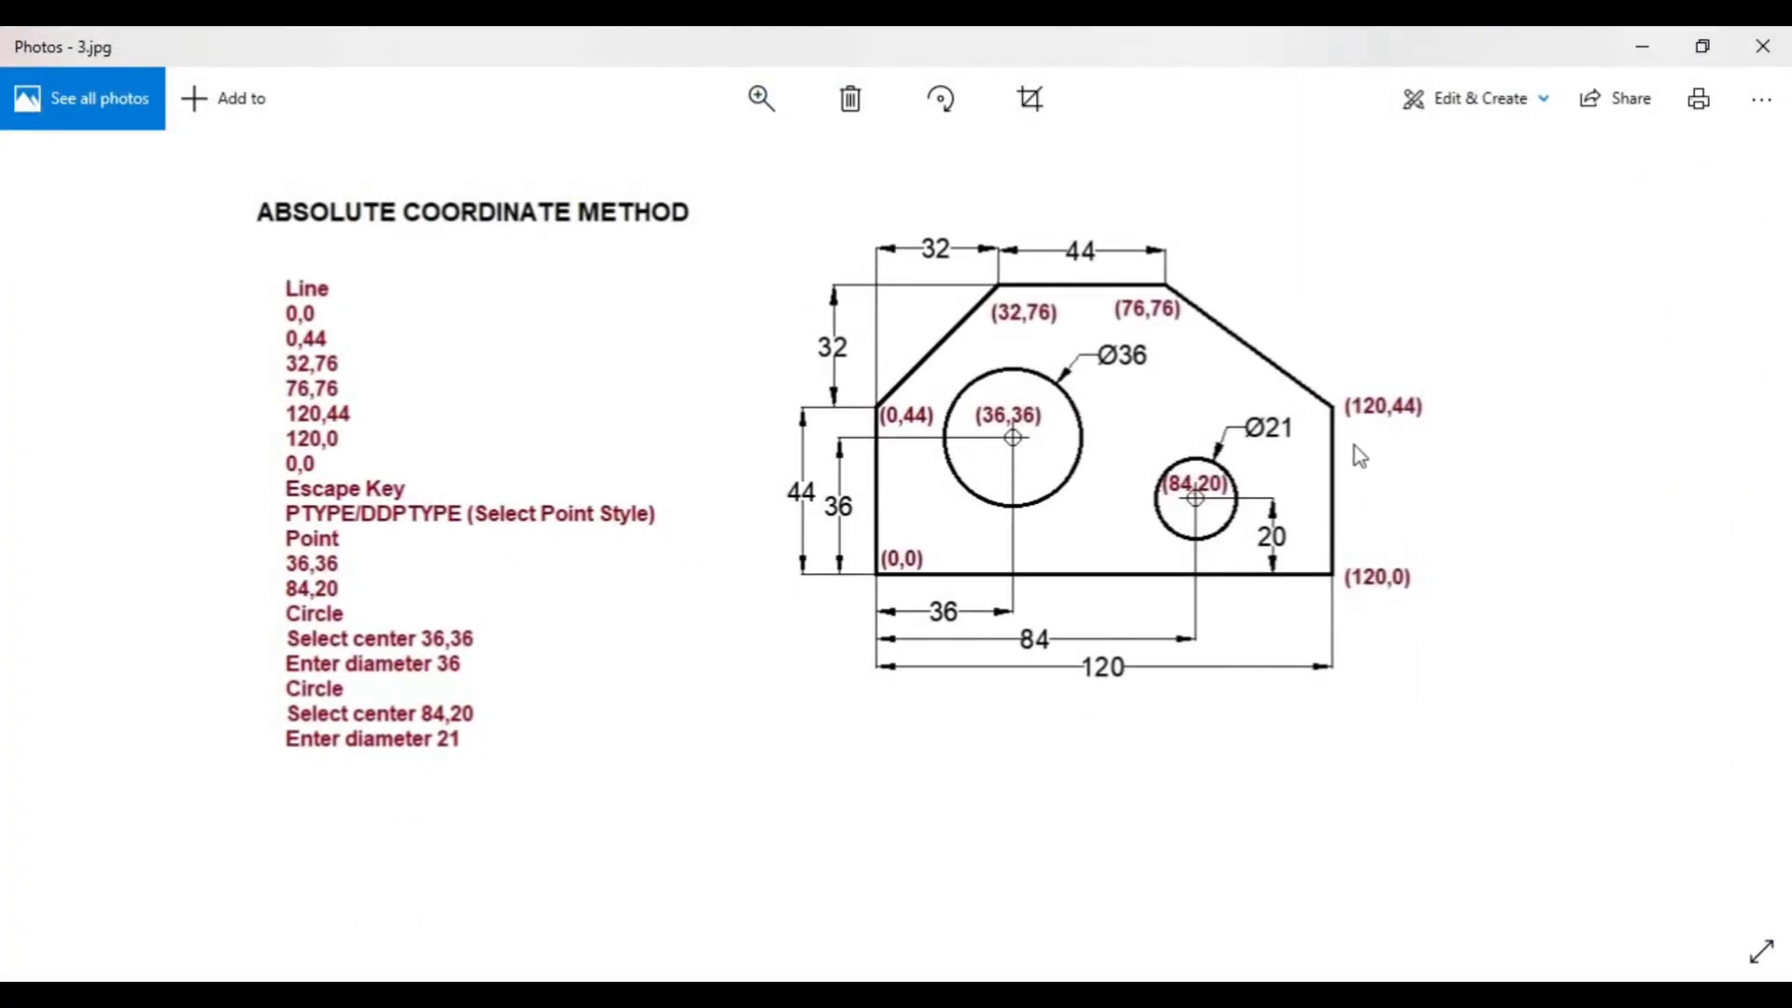
pyautogui.hotkey('alt', 'Tab')
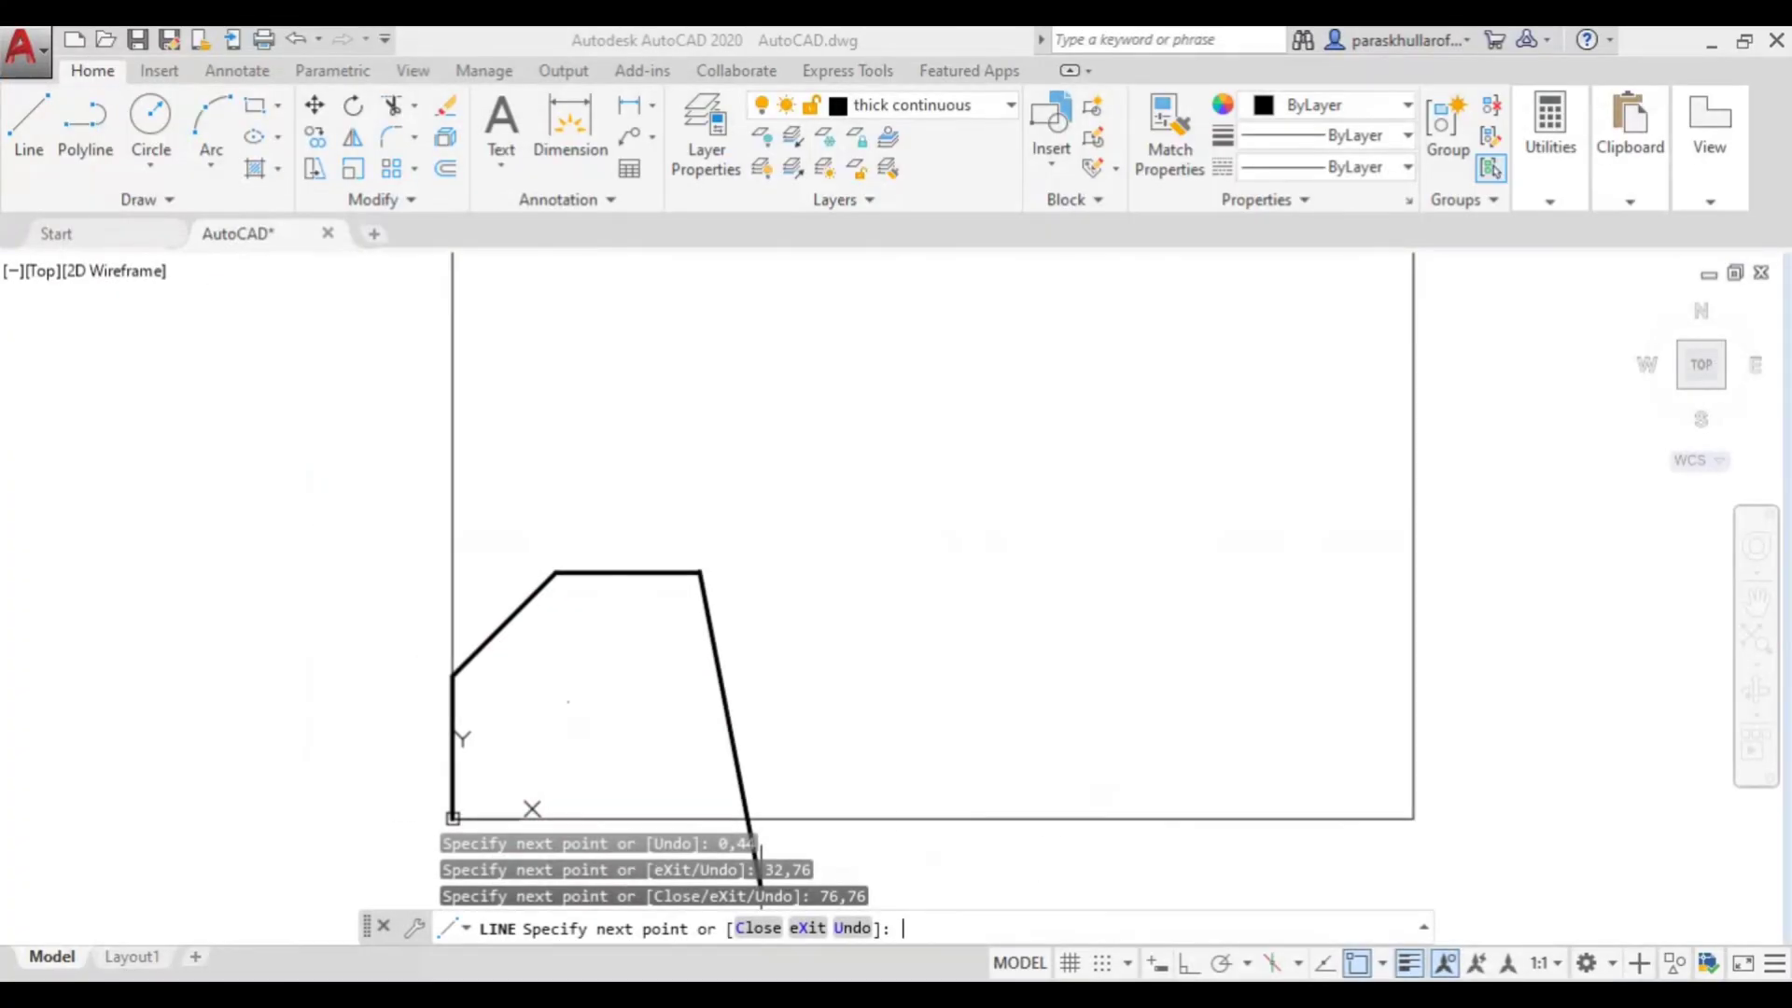
pyautogui.write('120,44')
pyautogui.press('Return')
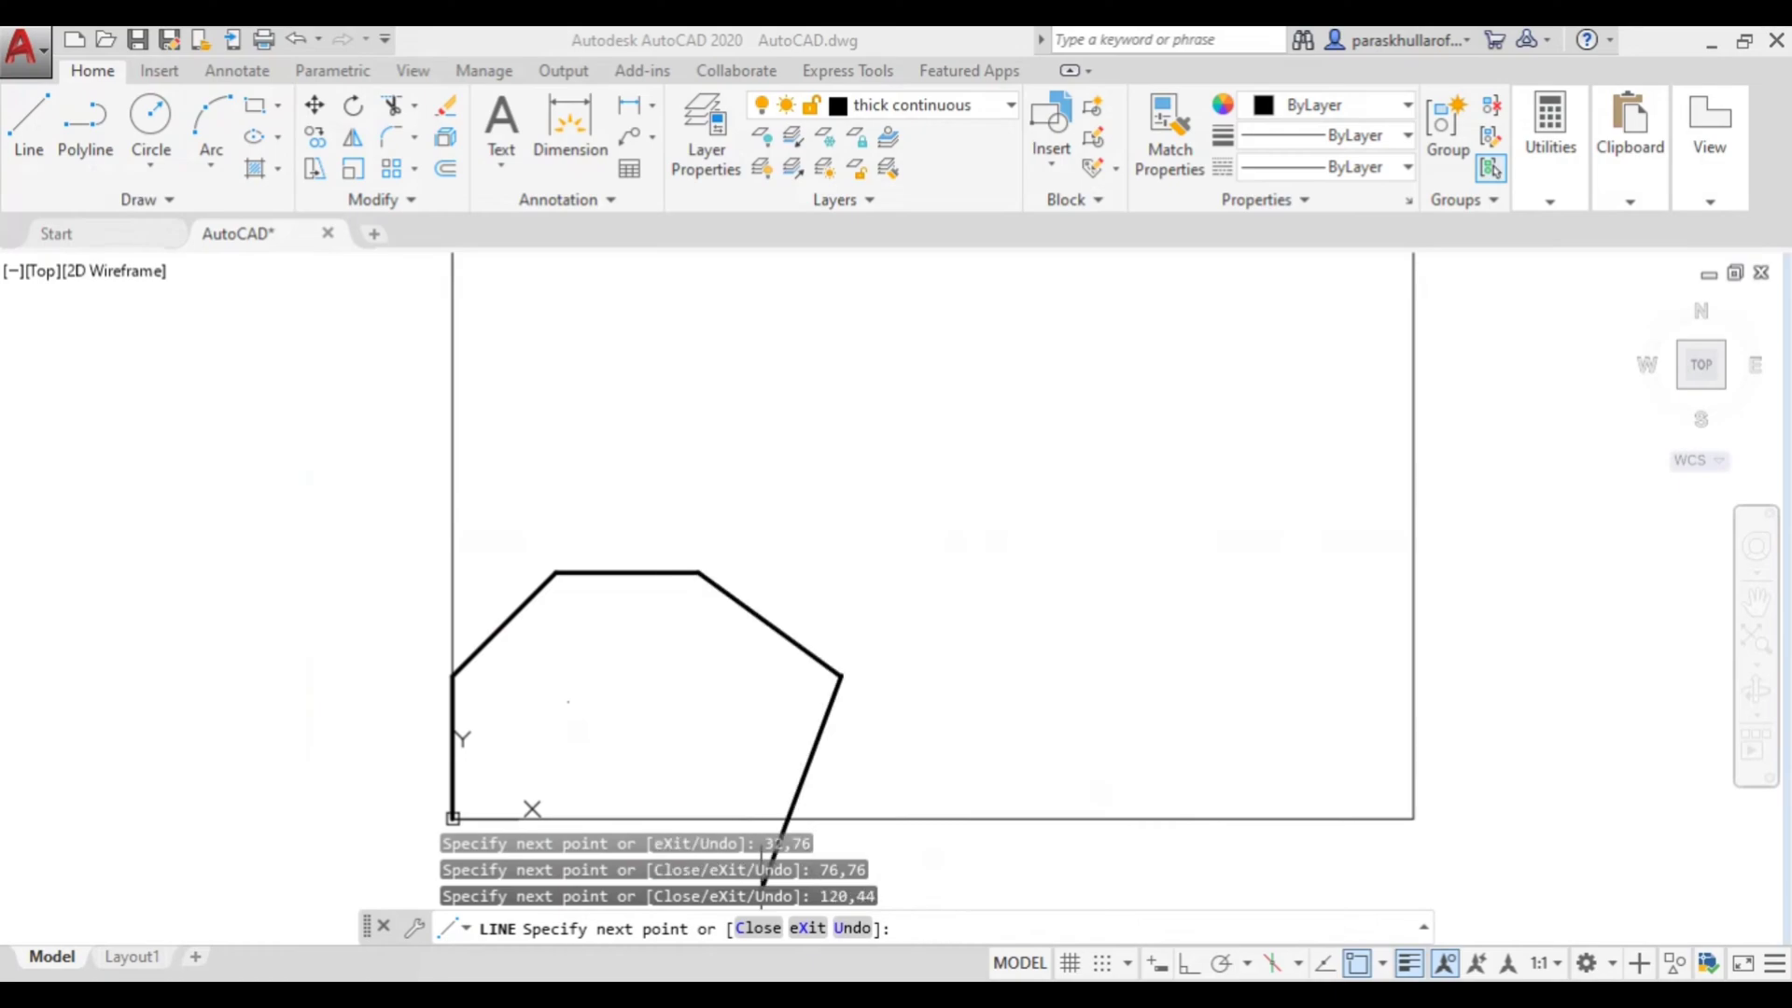
pyautogui.hotkey('alt', 'Tab')
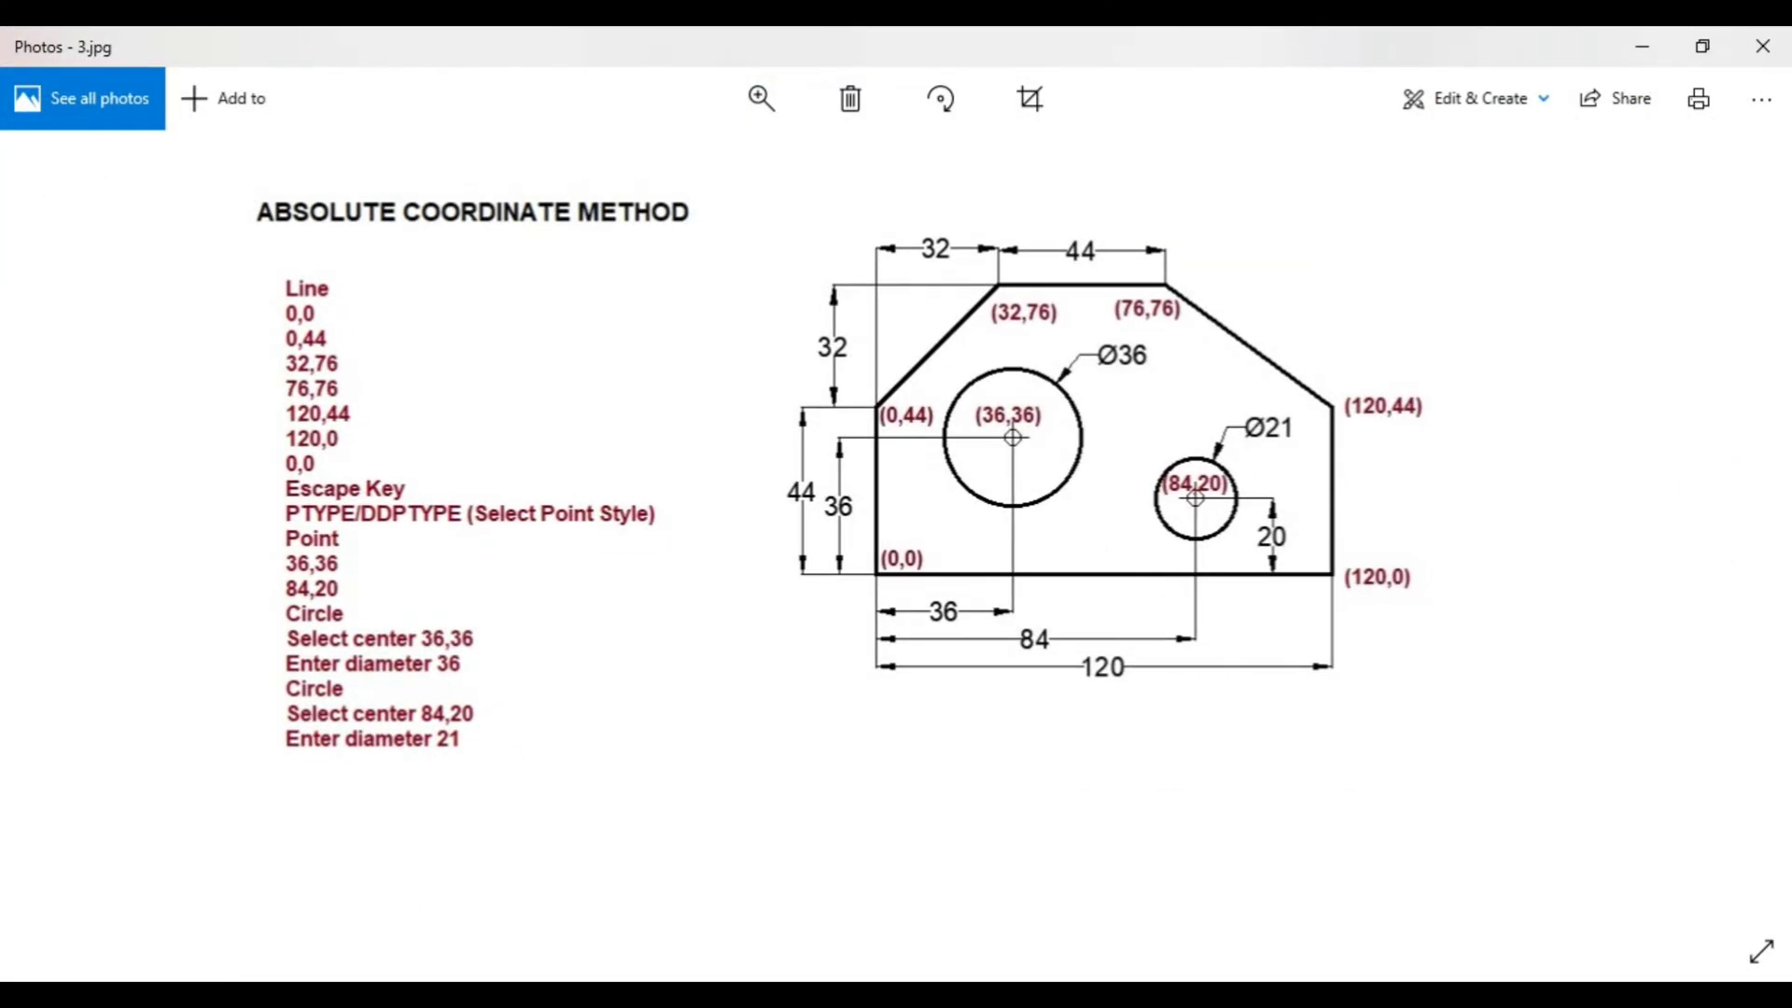
pyautogui.hotkey('alt', 'Tab')
pyautogui.write('120,0')
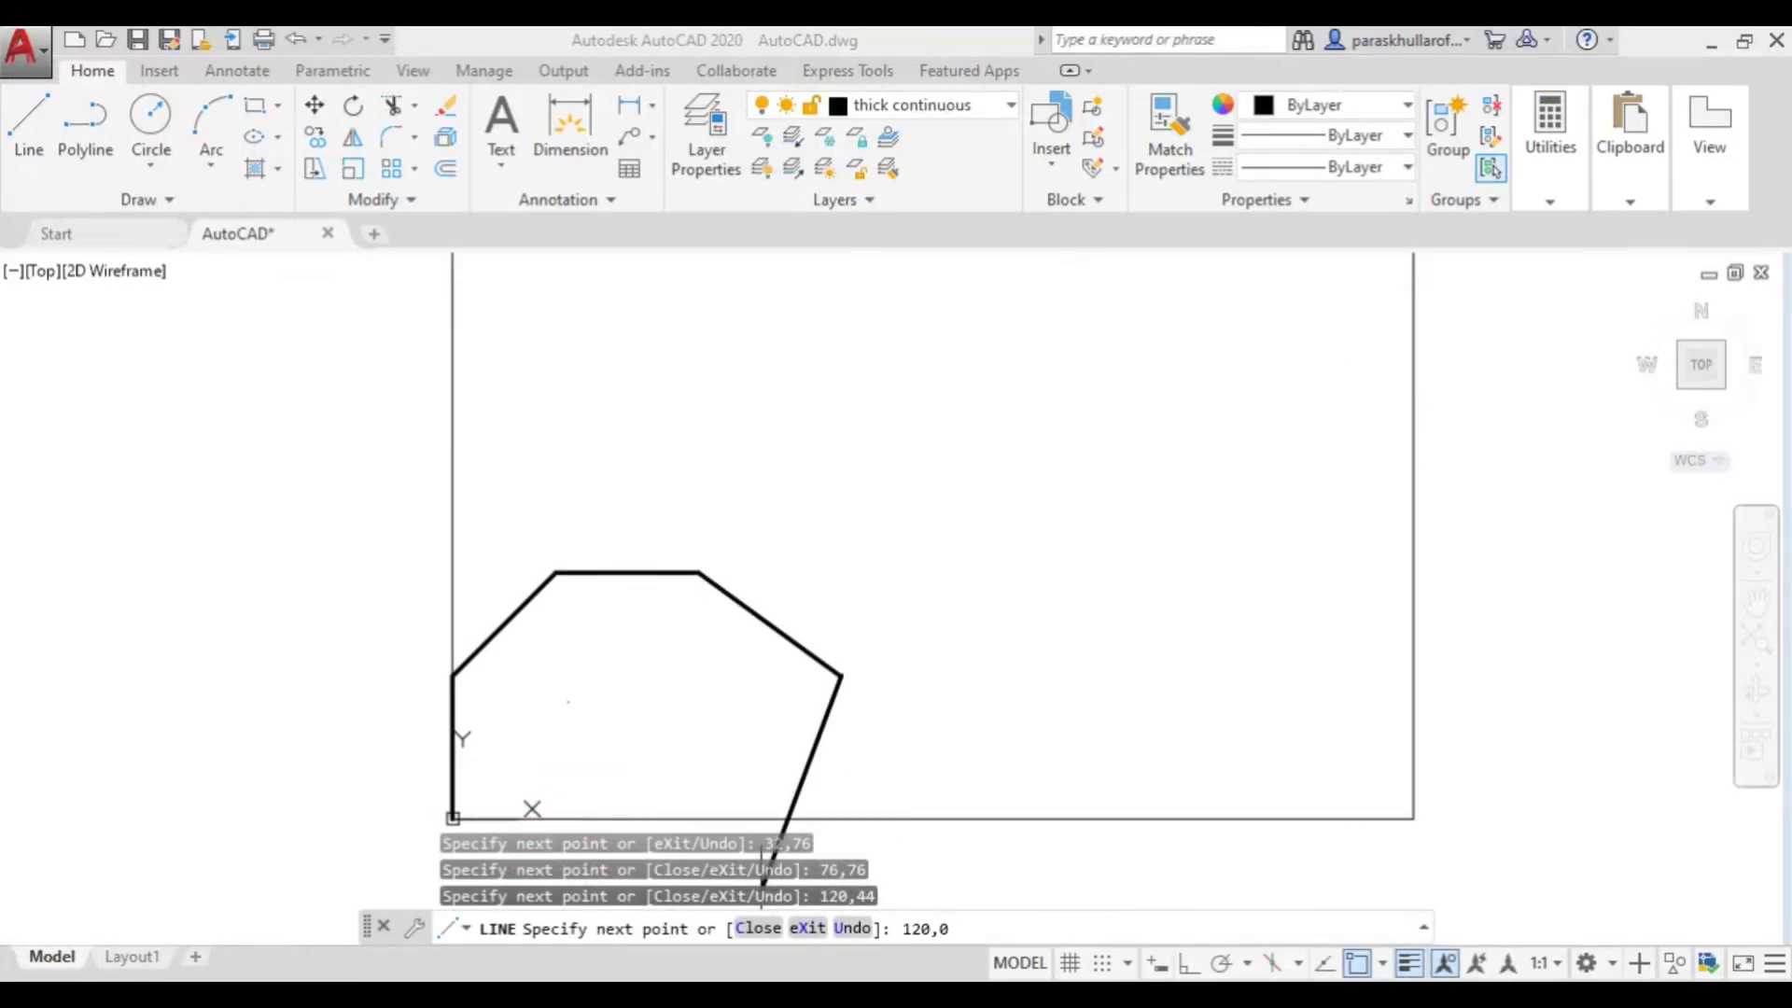
pyautogui.press('Return')
# Step: Close the outline with a base line back to 0,0 and end the Line command
pyautogui.hotkey('alt', 'Tab')
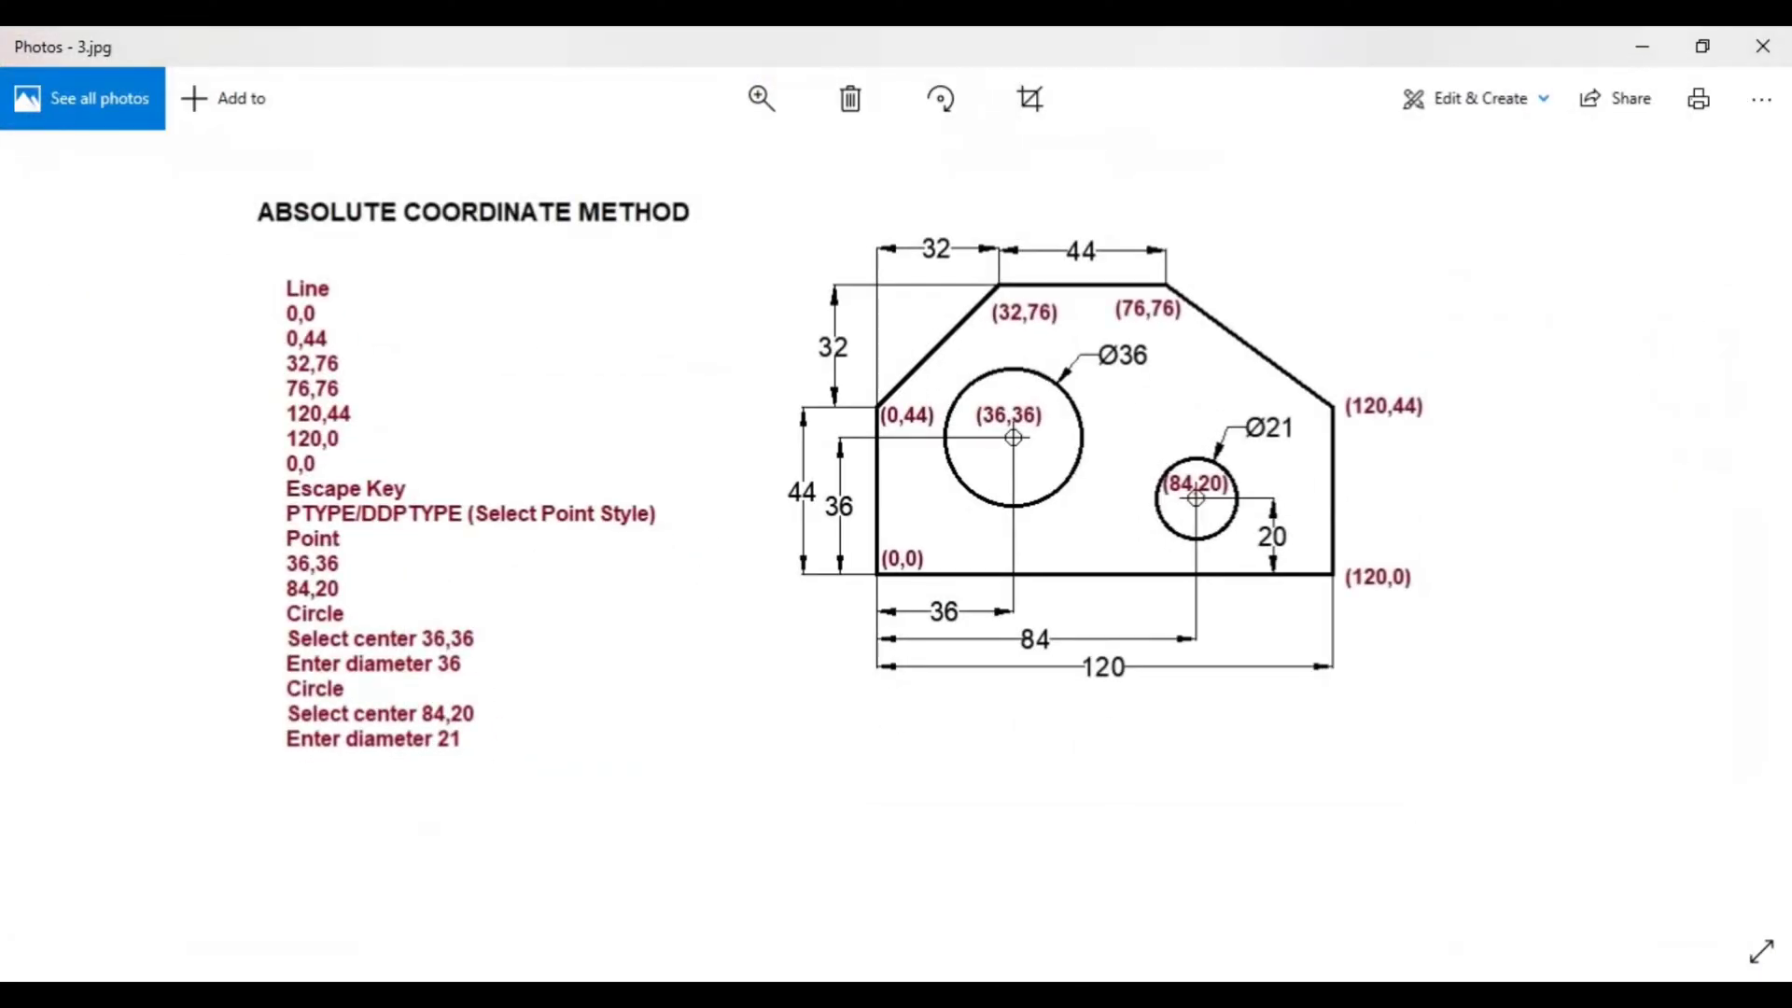
pyautogui.hotkey('alt', 'Tab')
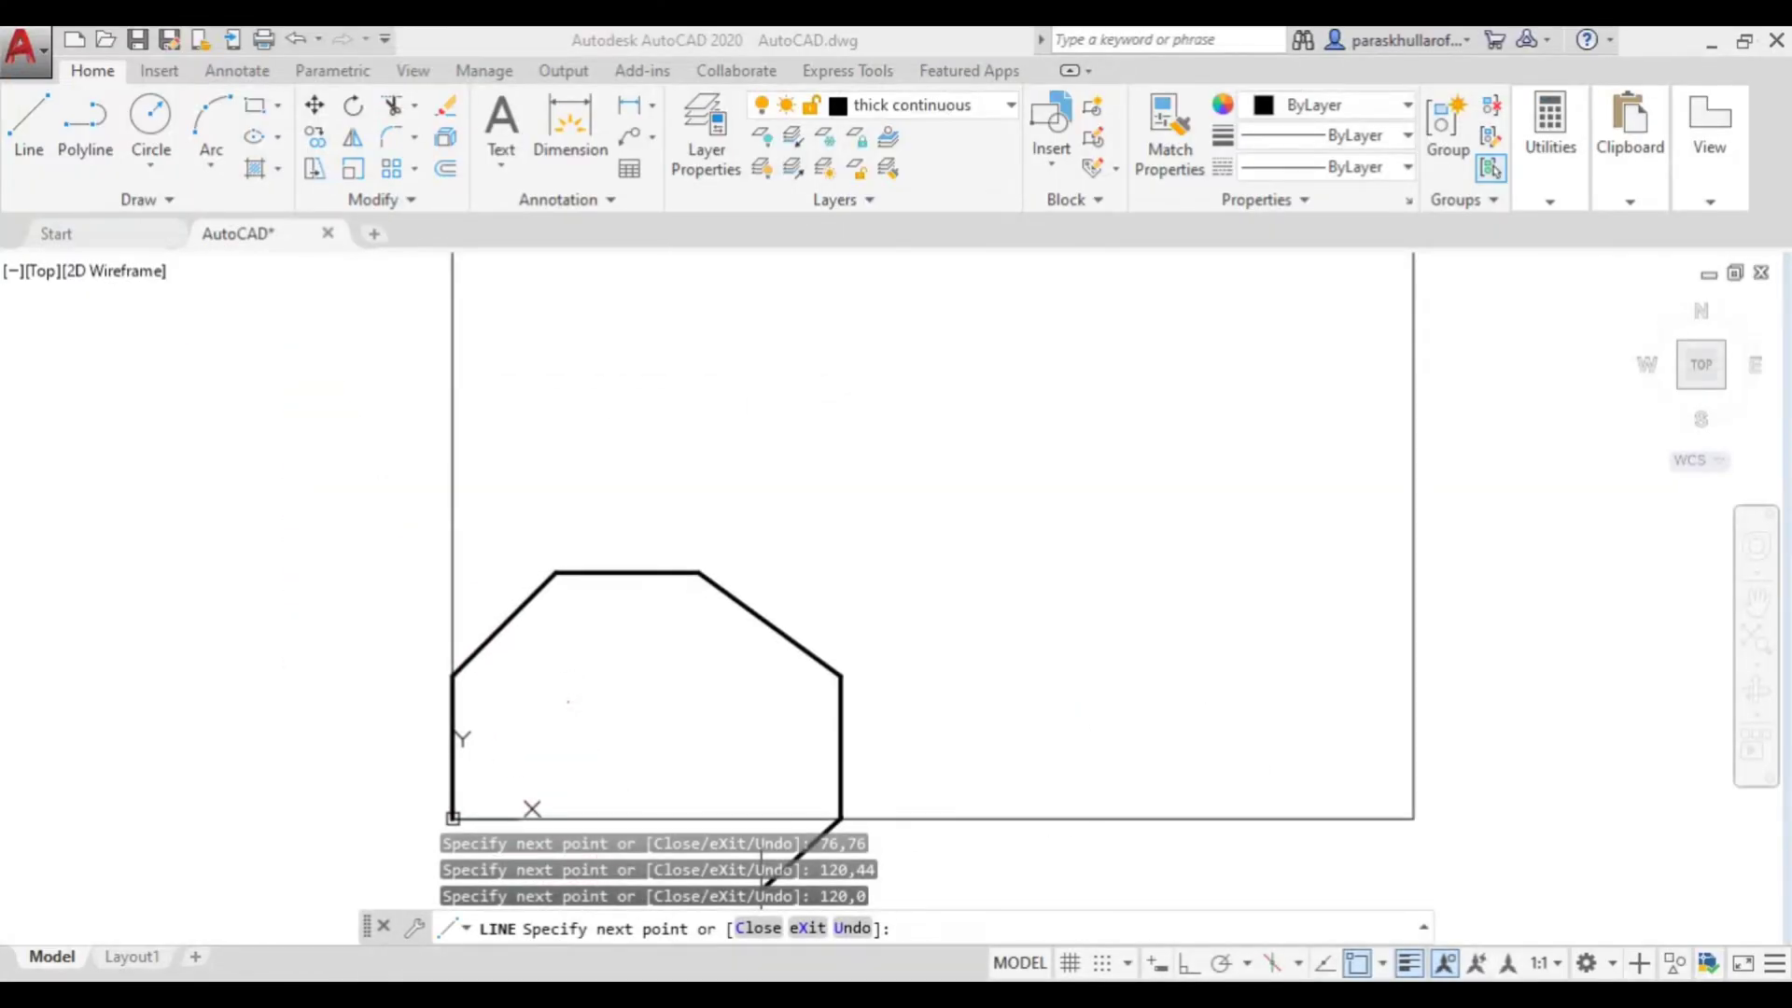
pyautogui.write('0,0')
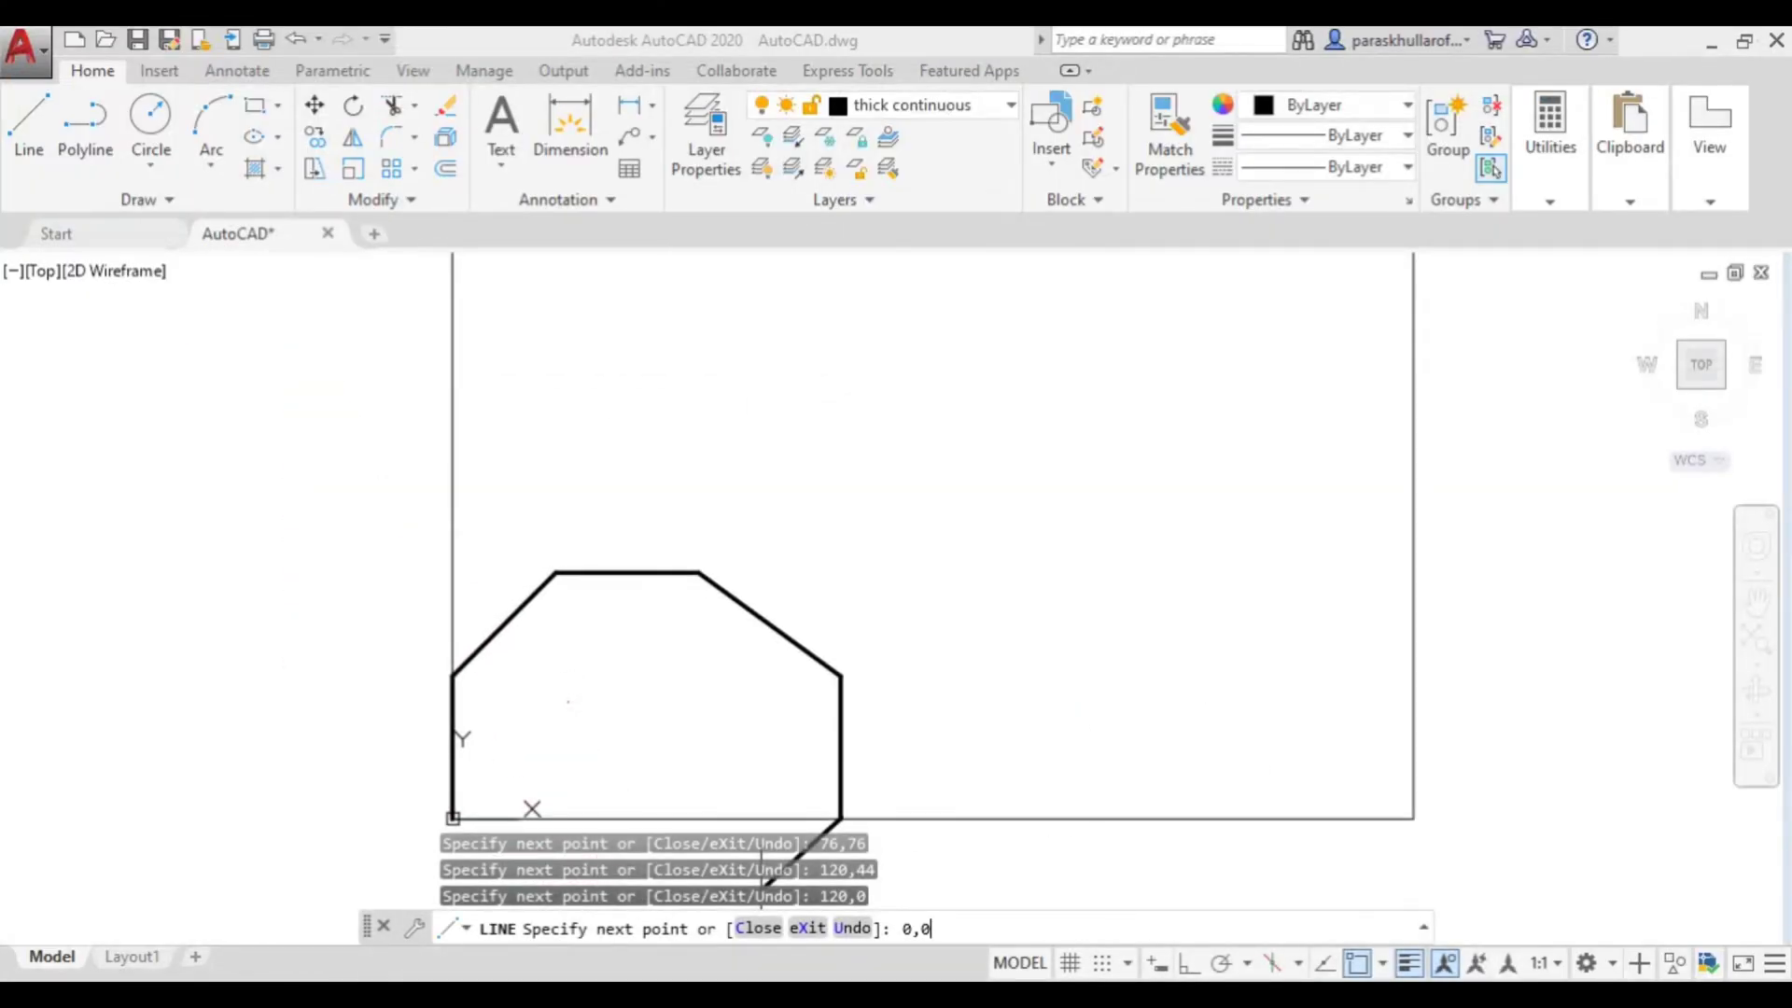
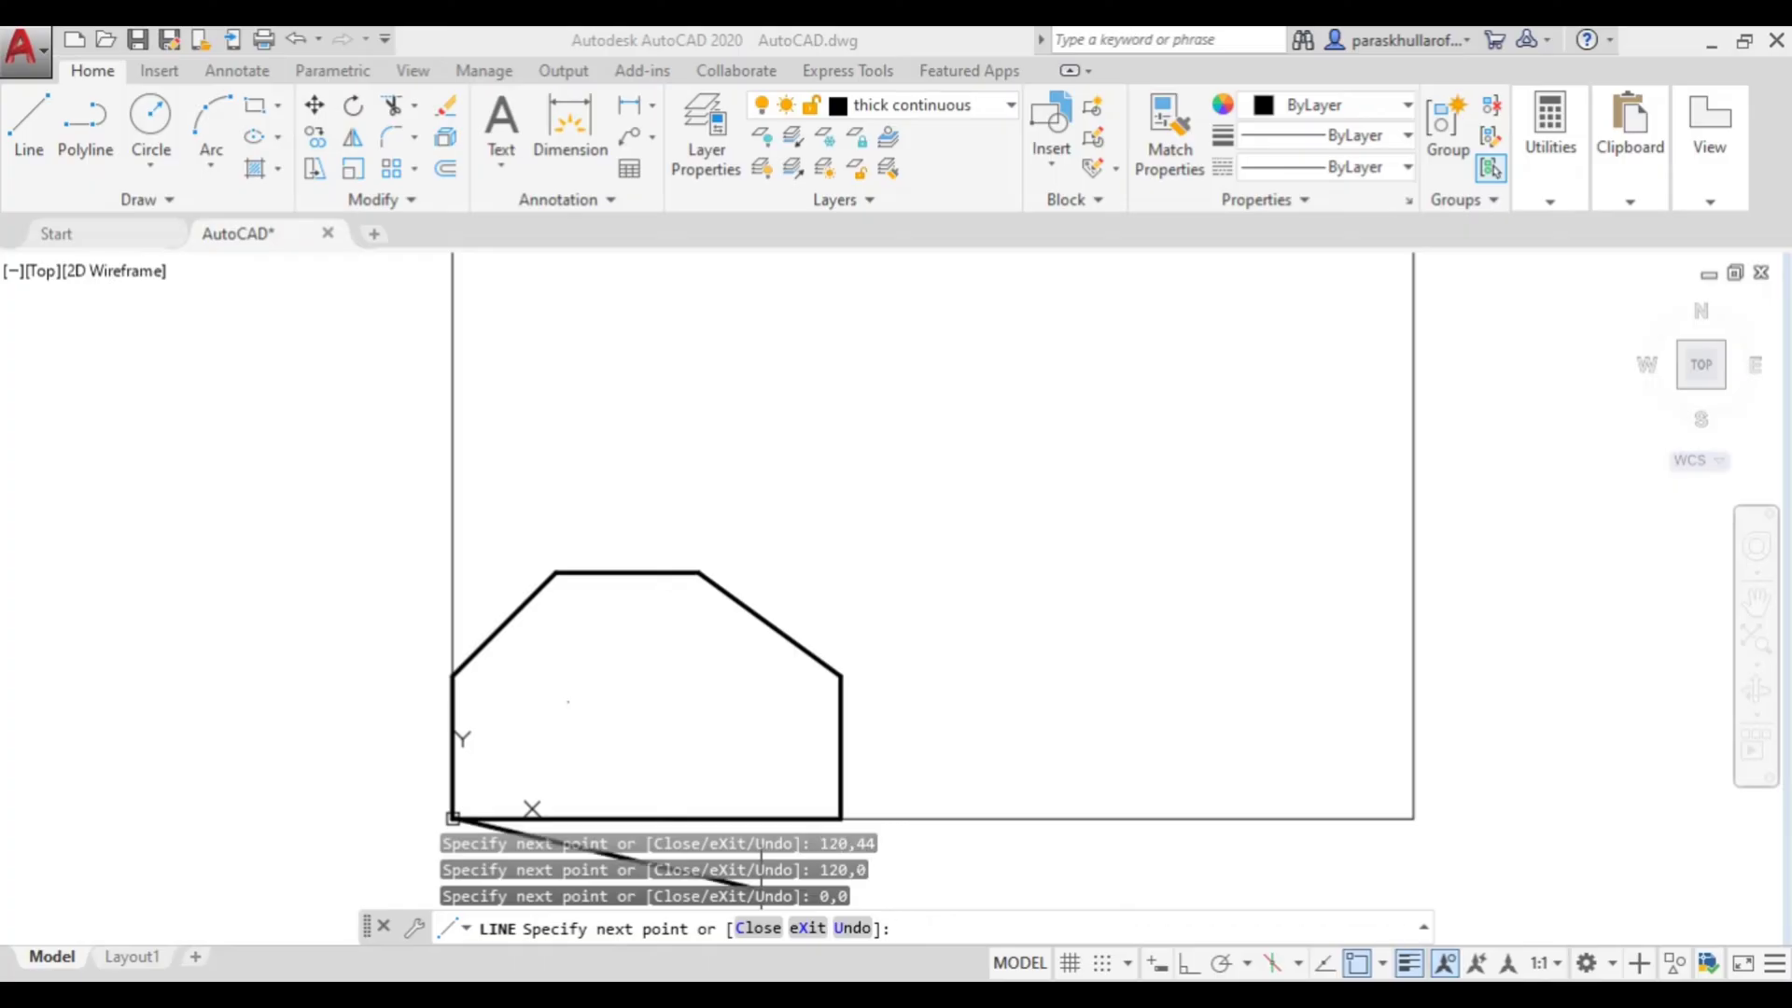
pyautogui.press('Escape')
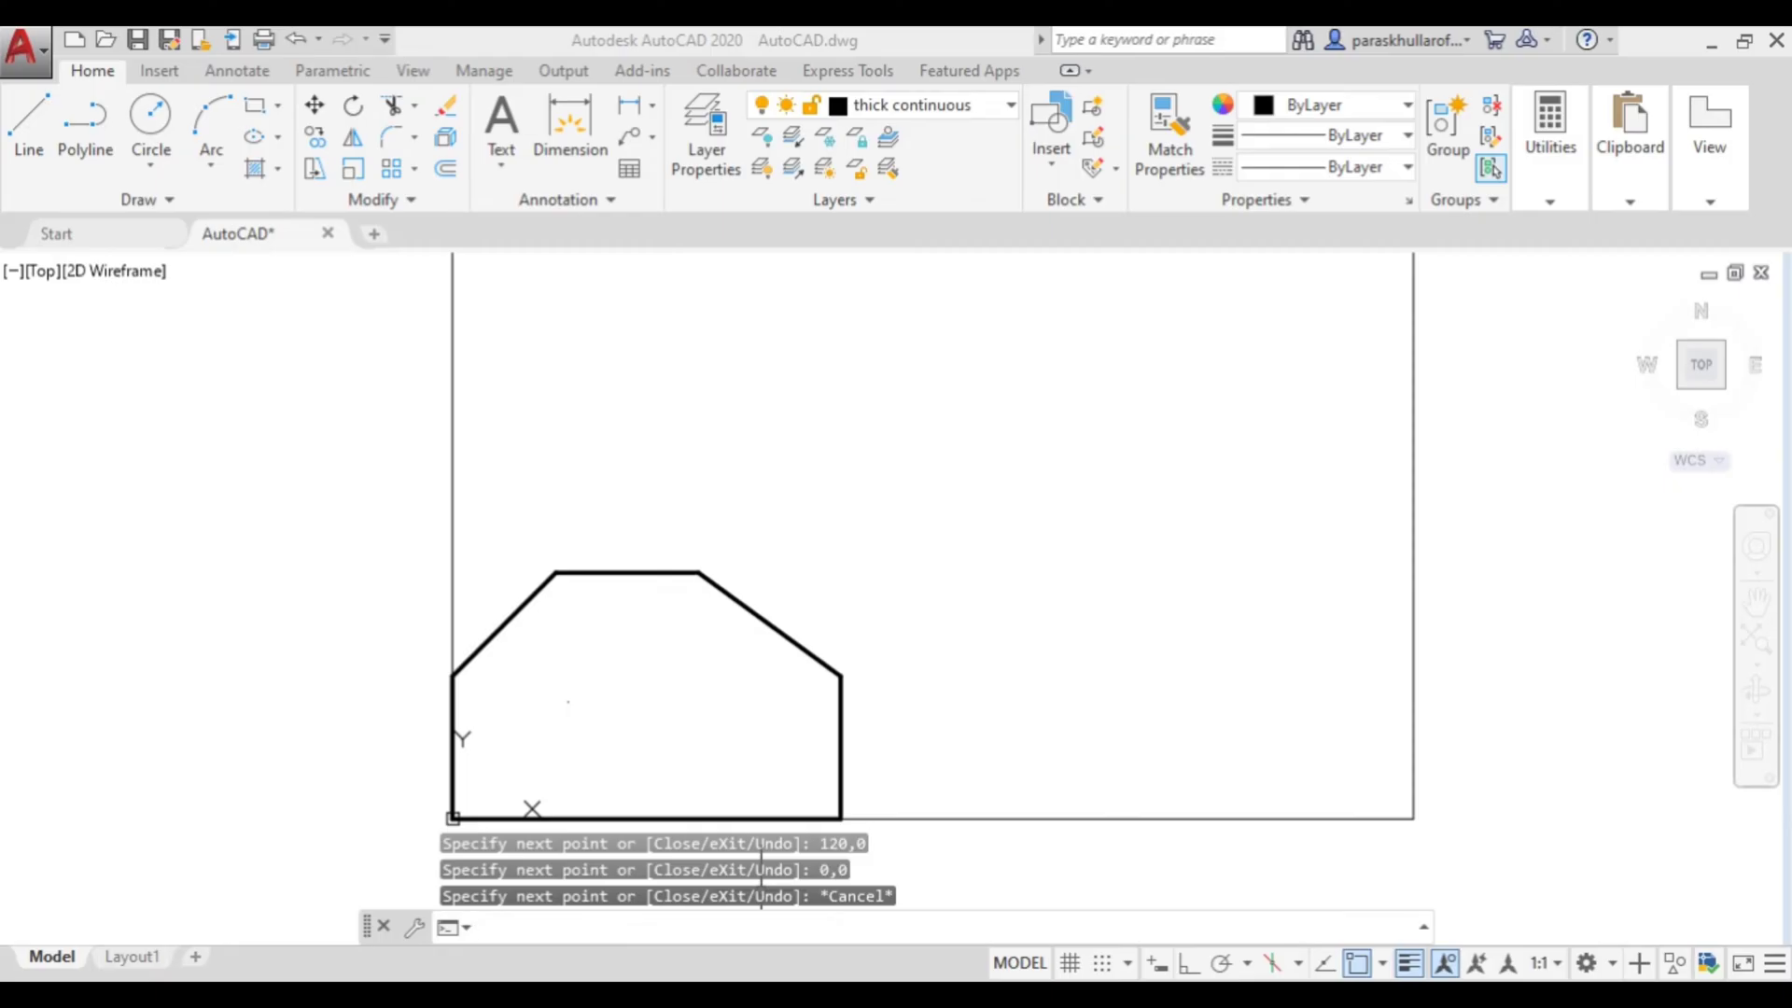
# Step: Set the point style to a circle with a cross through it using PTYPE, and erase the stray point inside the outline
pyautogui.hotkey('alt', 'Tab')
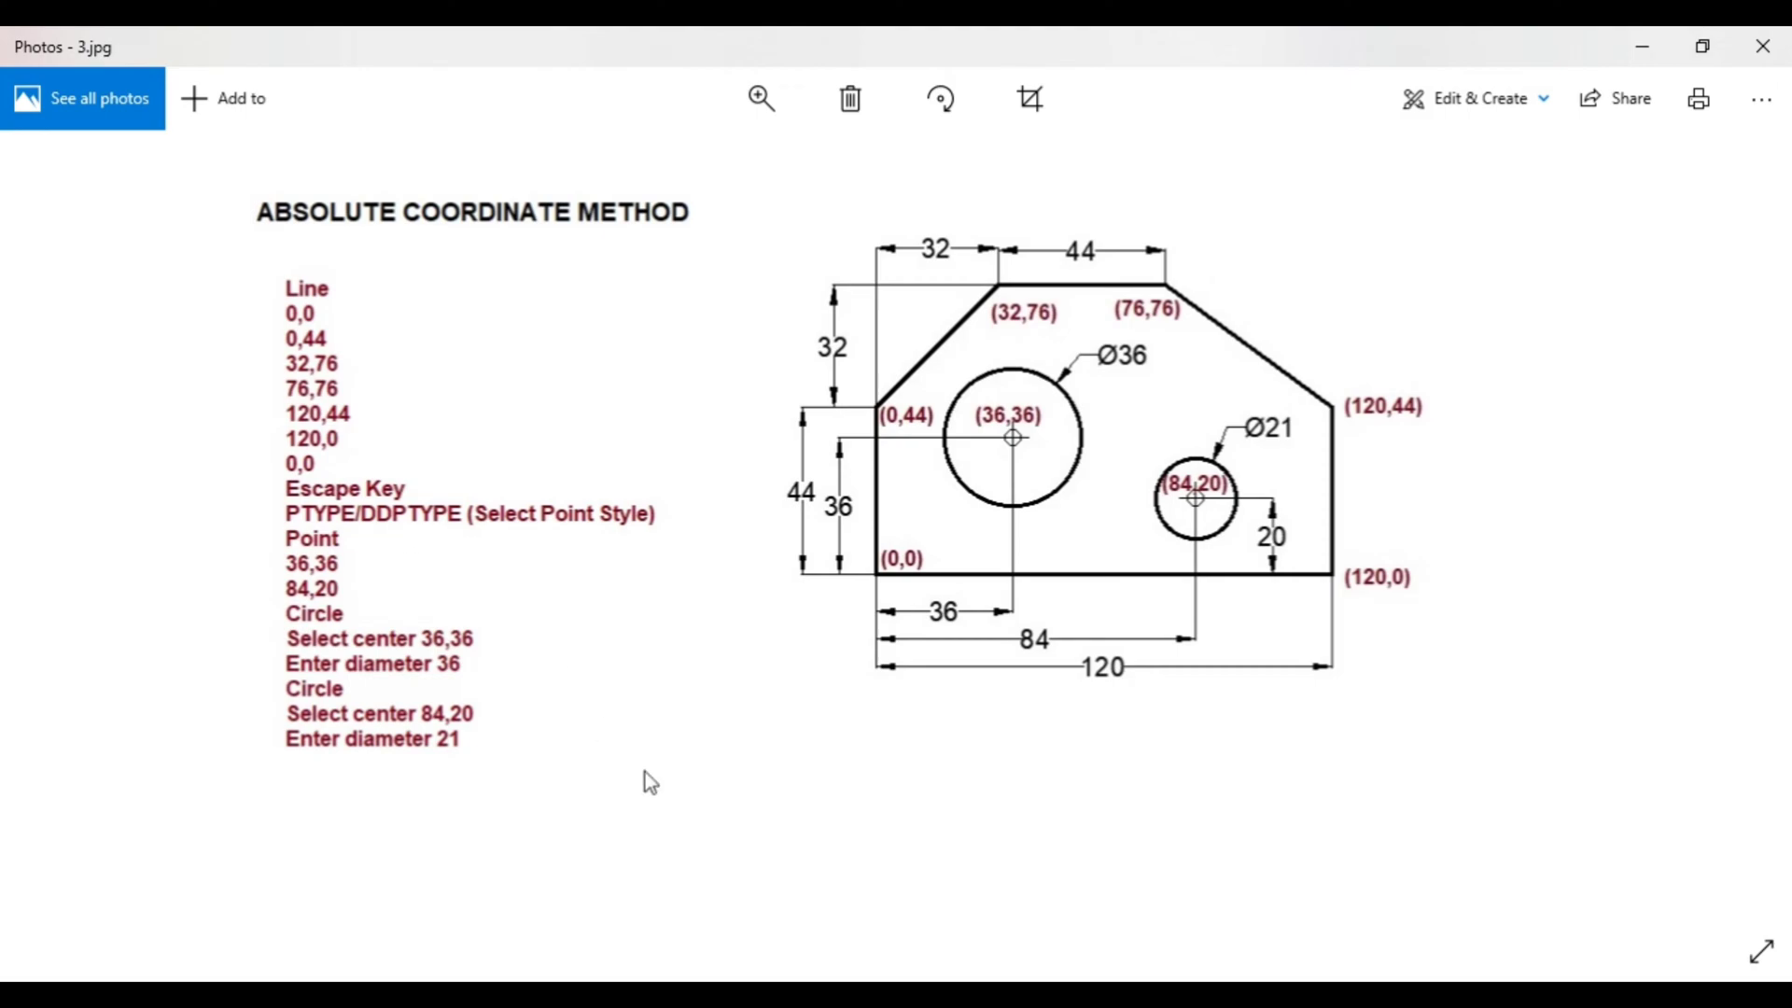
pyautogui.click(700, 978)
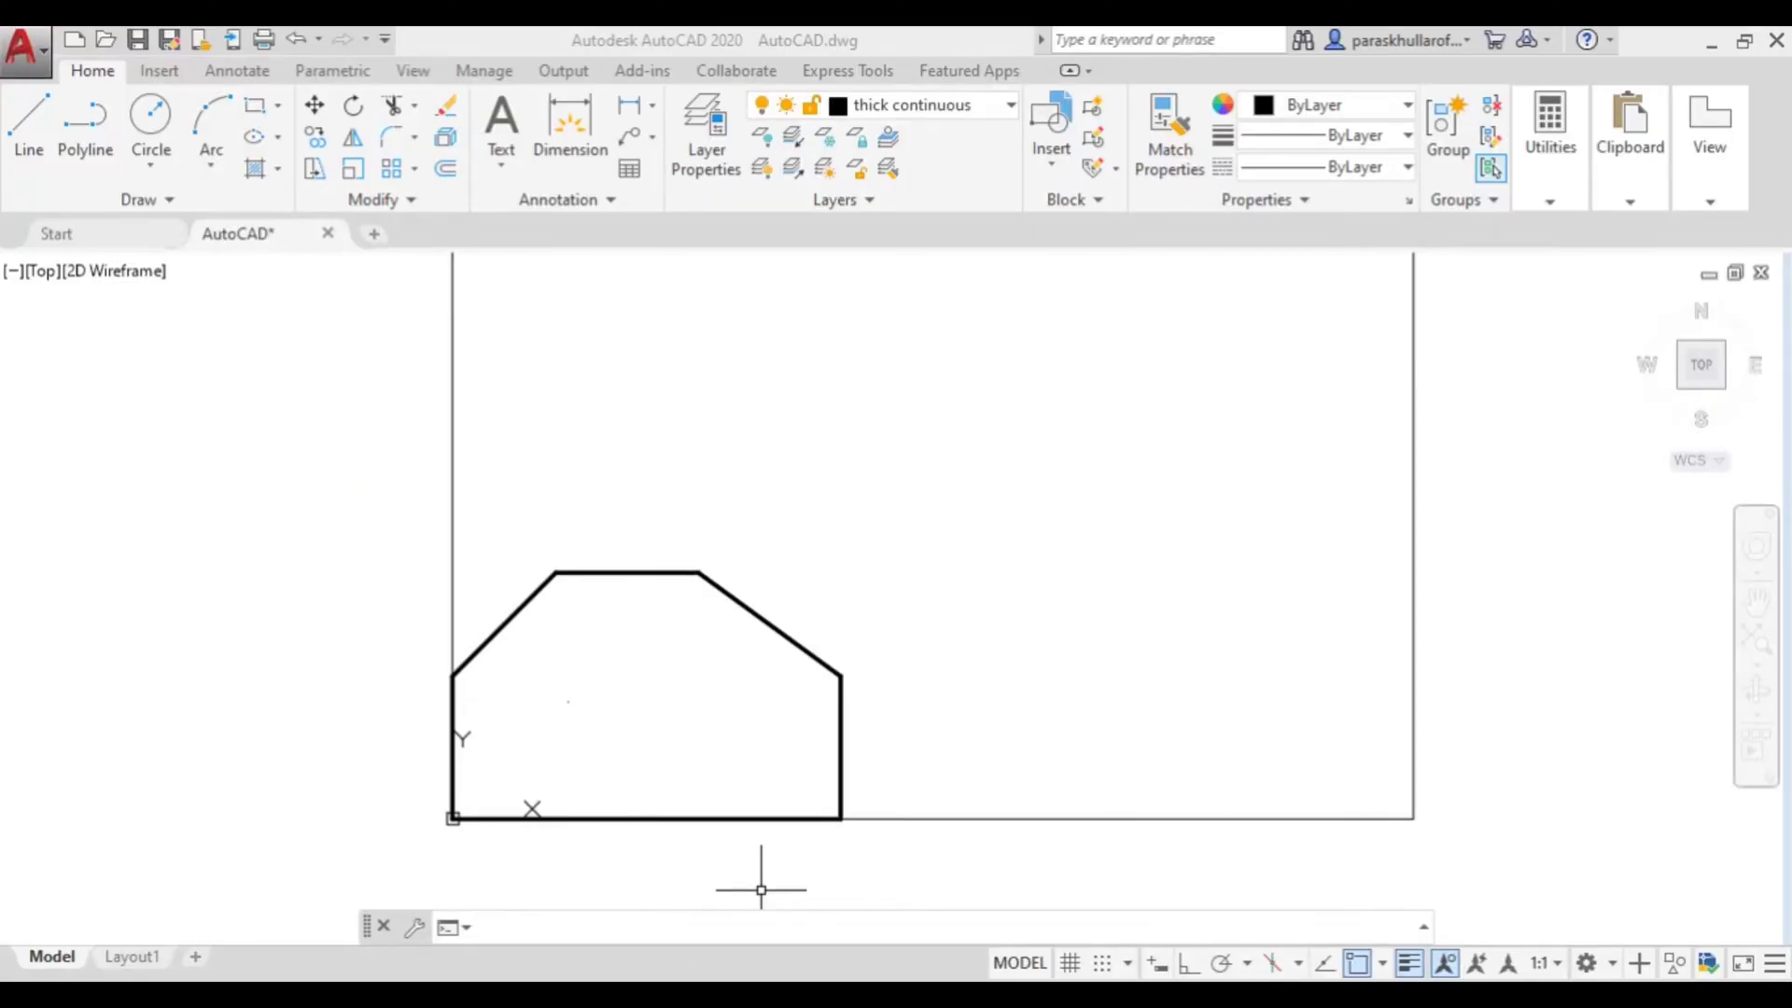
pyautogui.write('ptype')
pyautogui.press('Return')
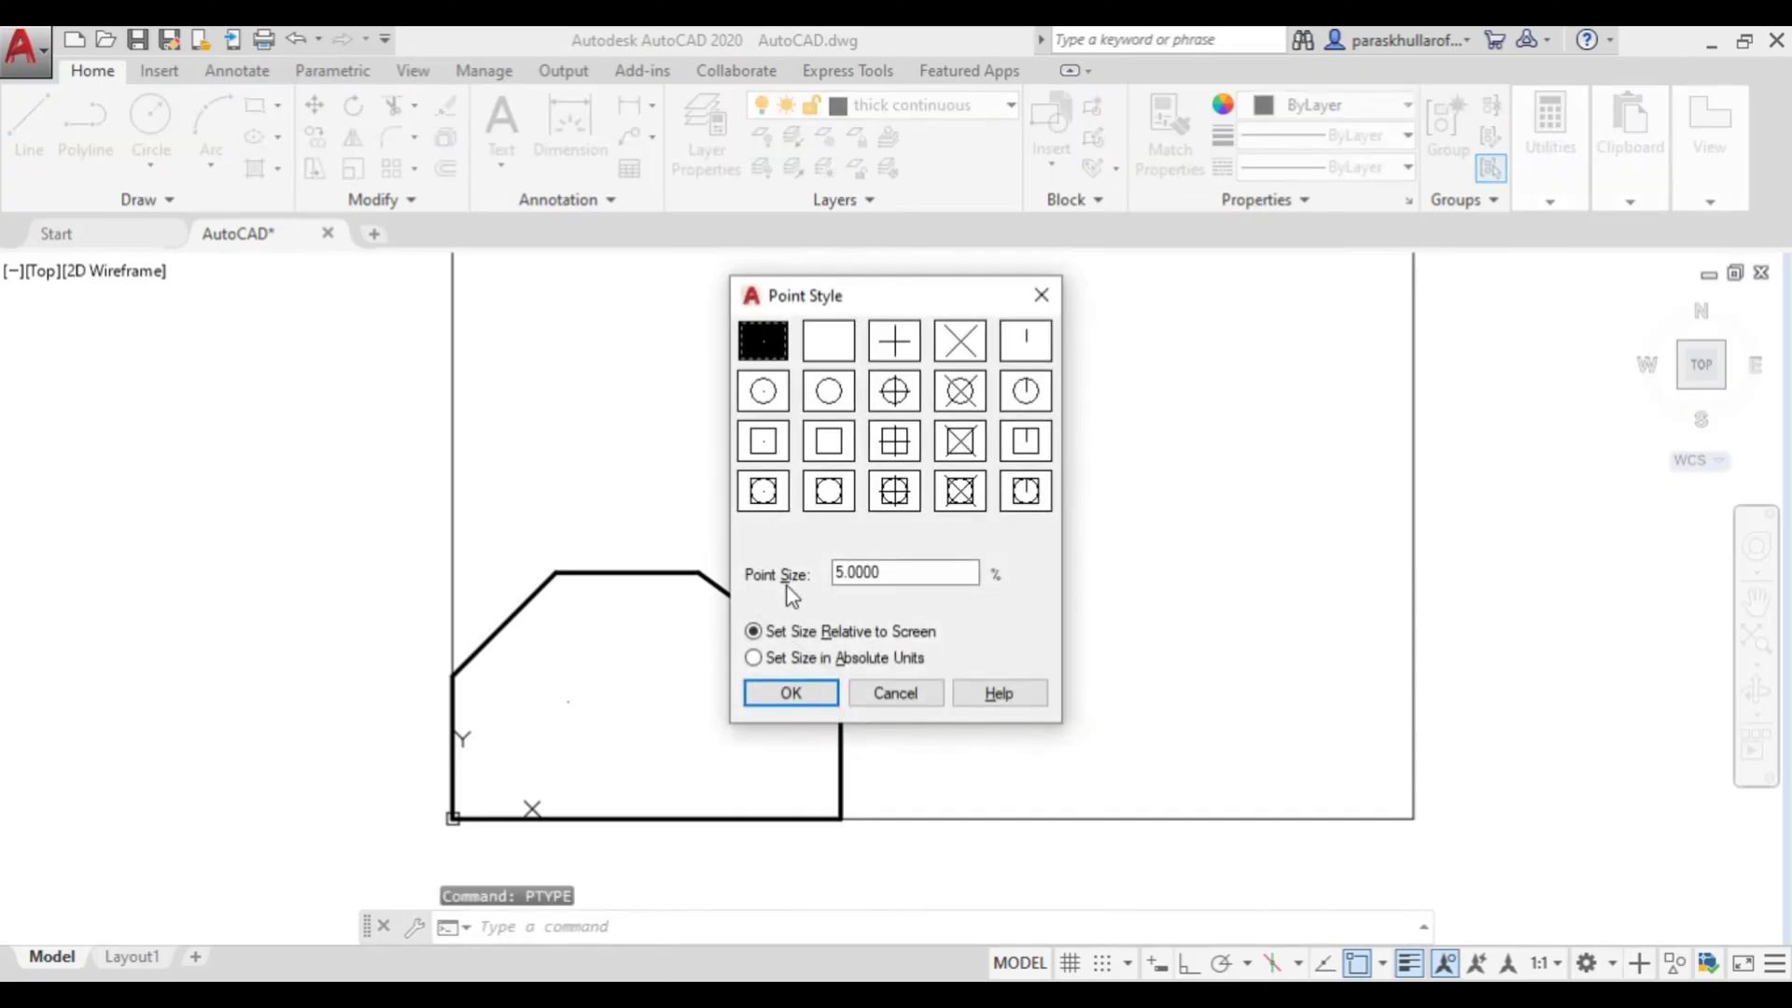
pyautogui.moveTo(885, 306); pyautogui.dragTo(795, 275)
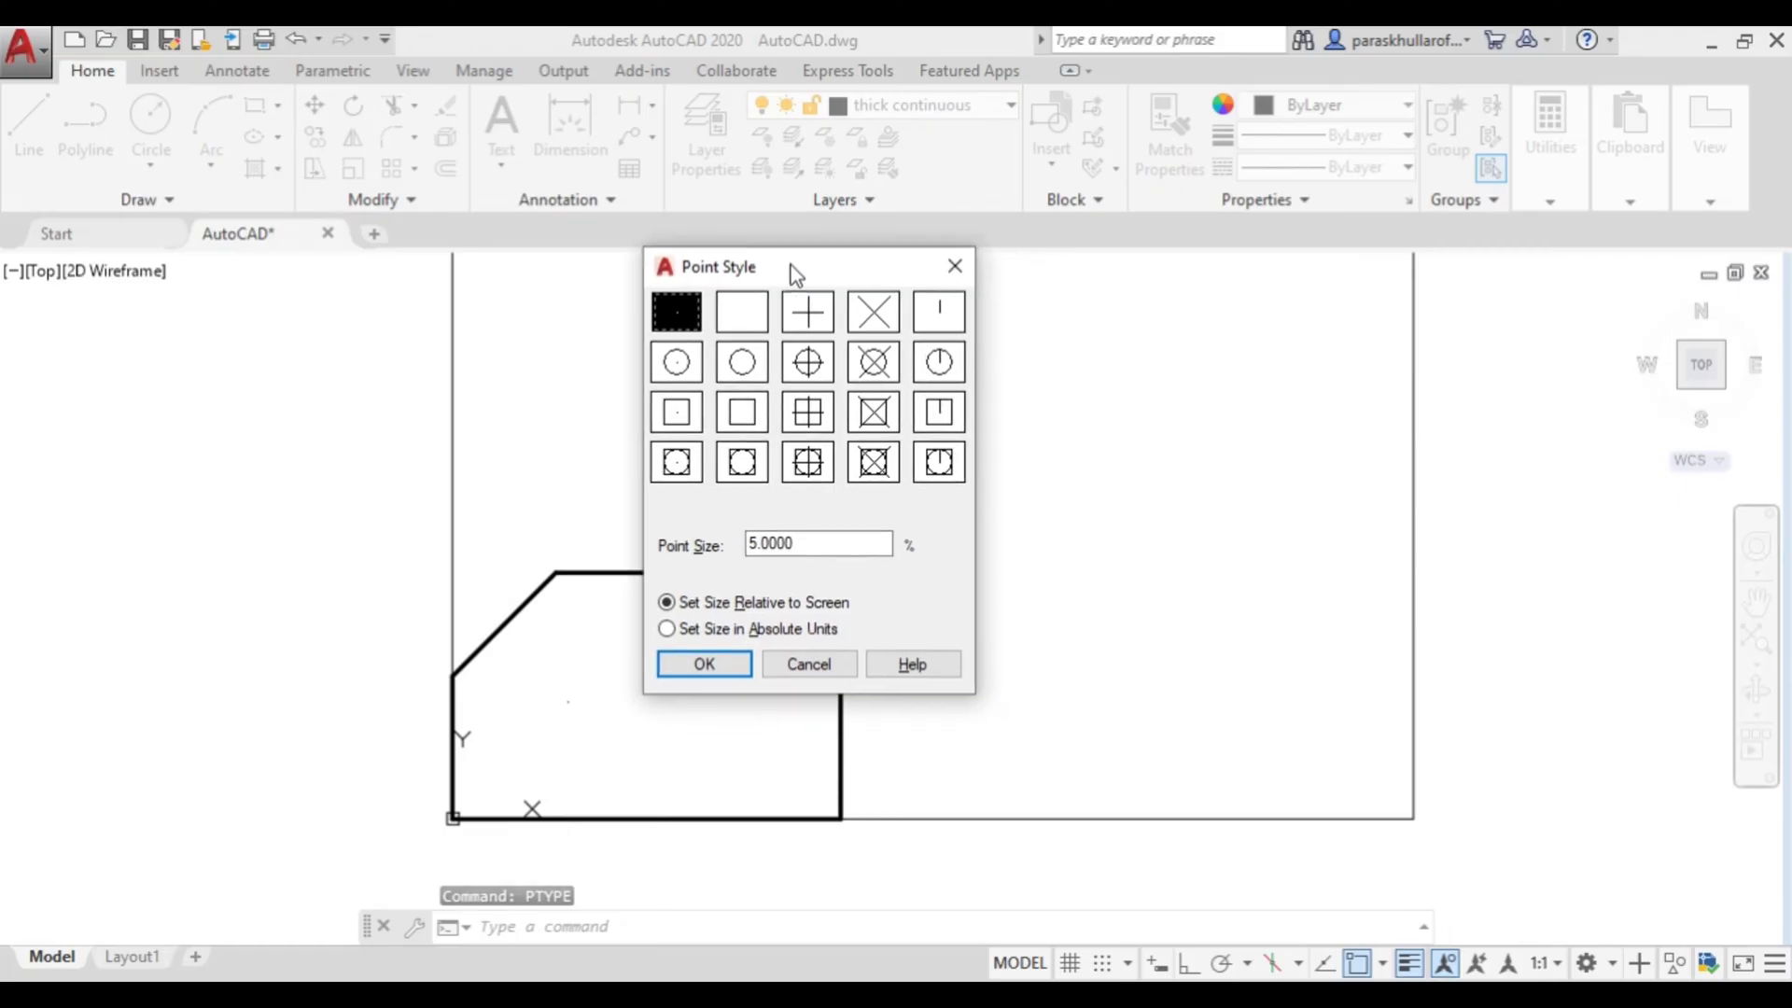
pyautogui.click(812, 368)
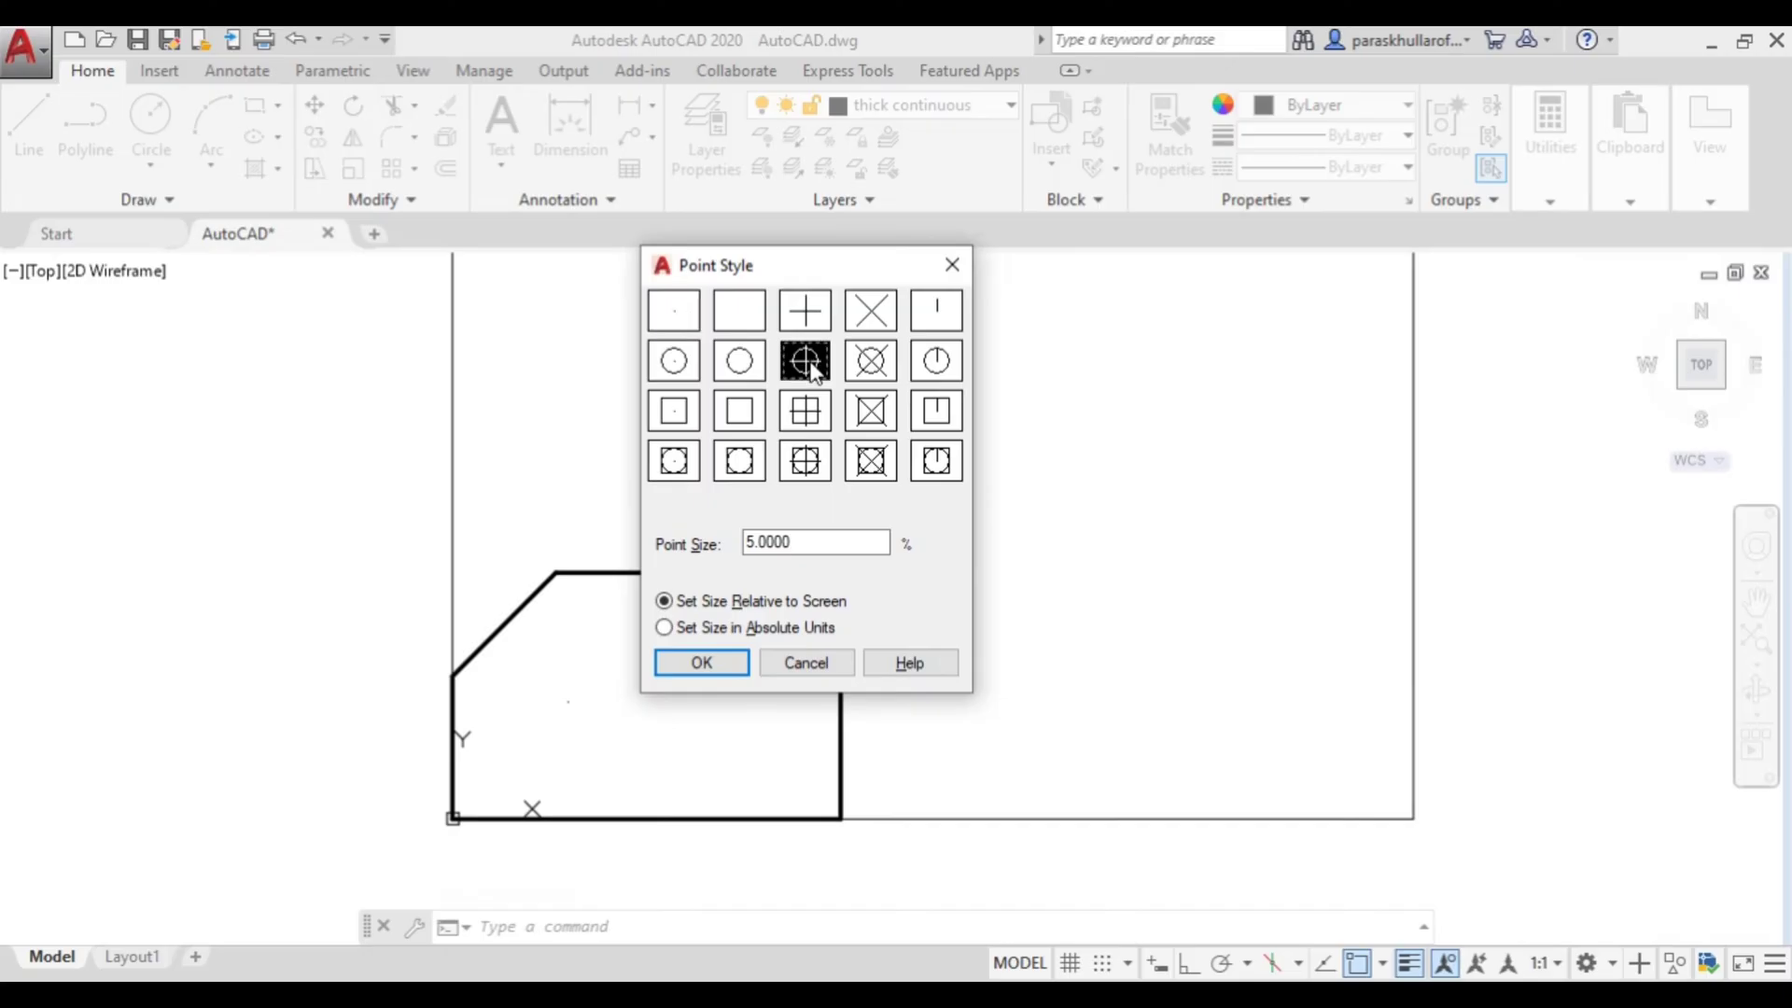
pyautogui.click(714, 665)
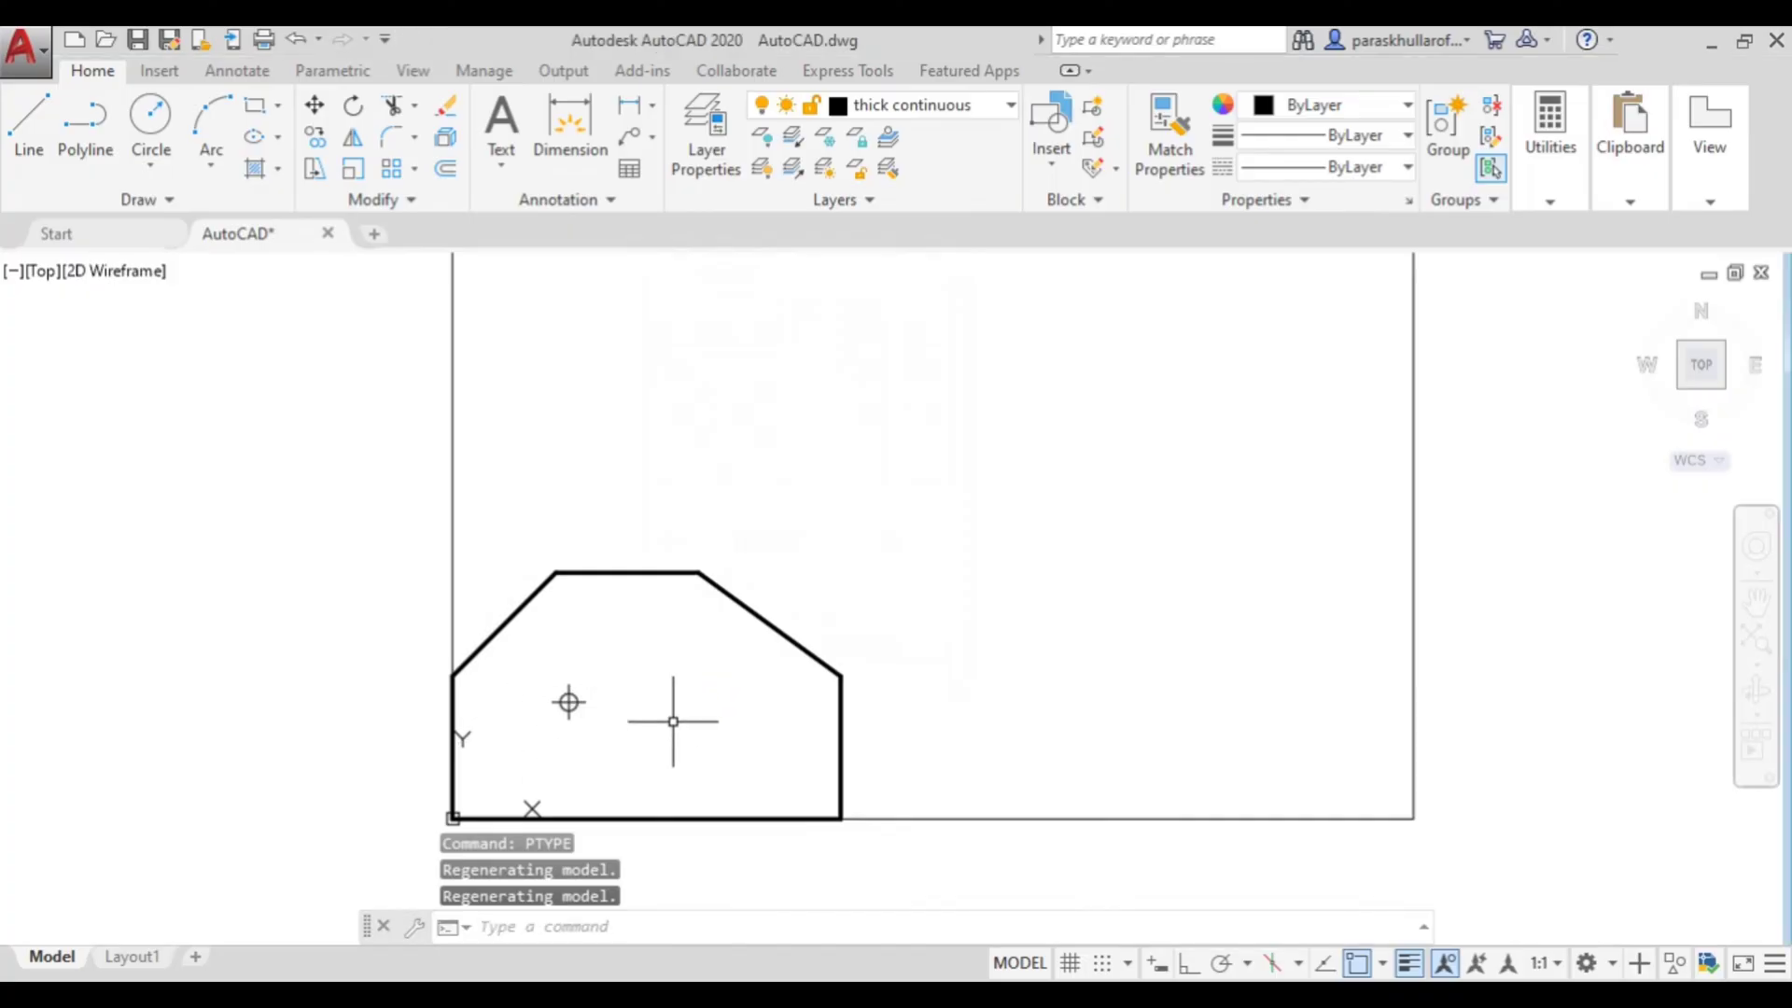
pyautogui.click(570, 702)
pyautogui.press('Delete')
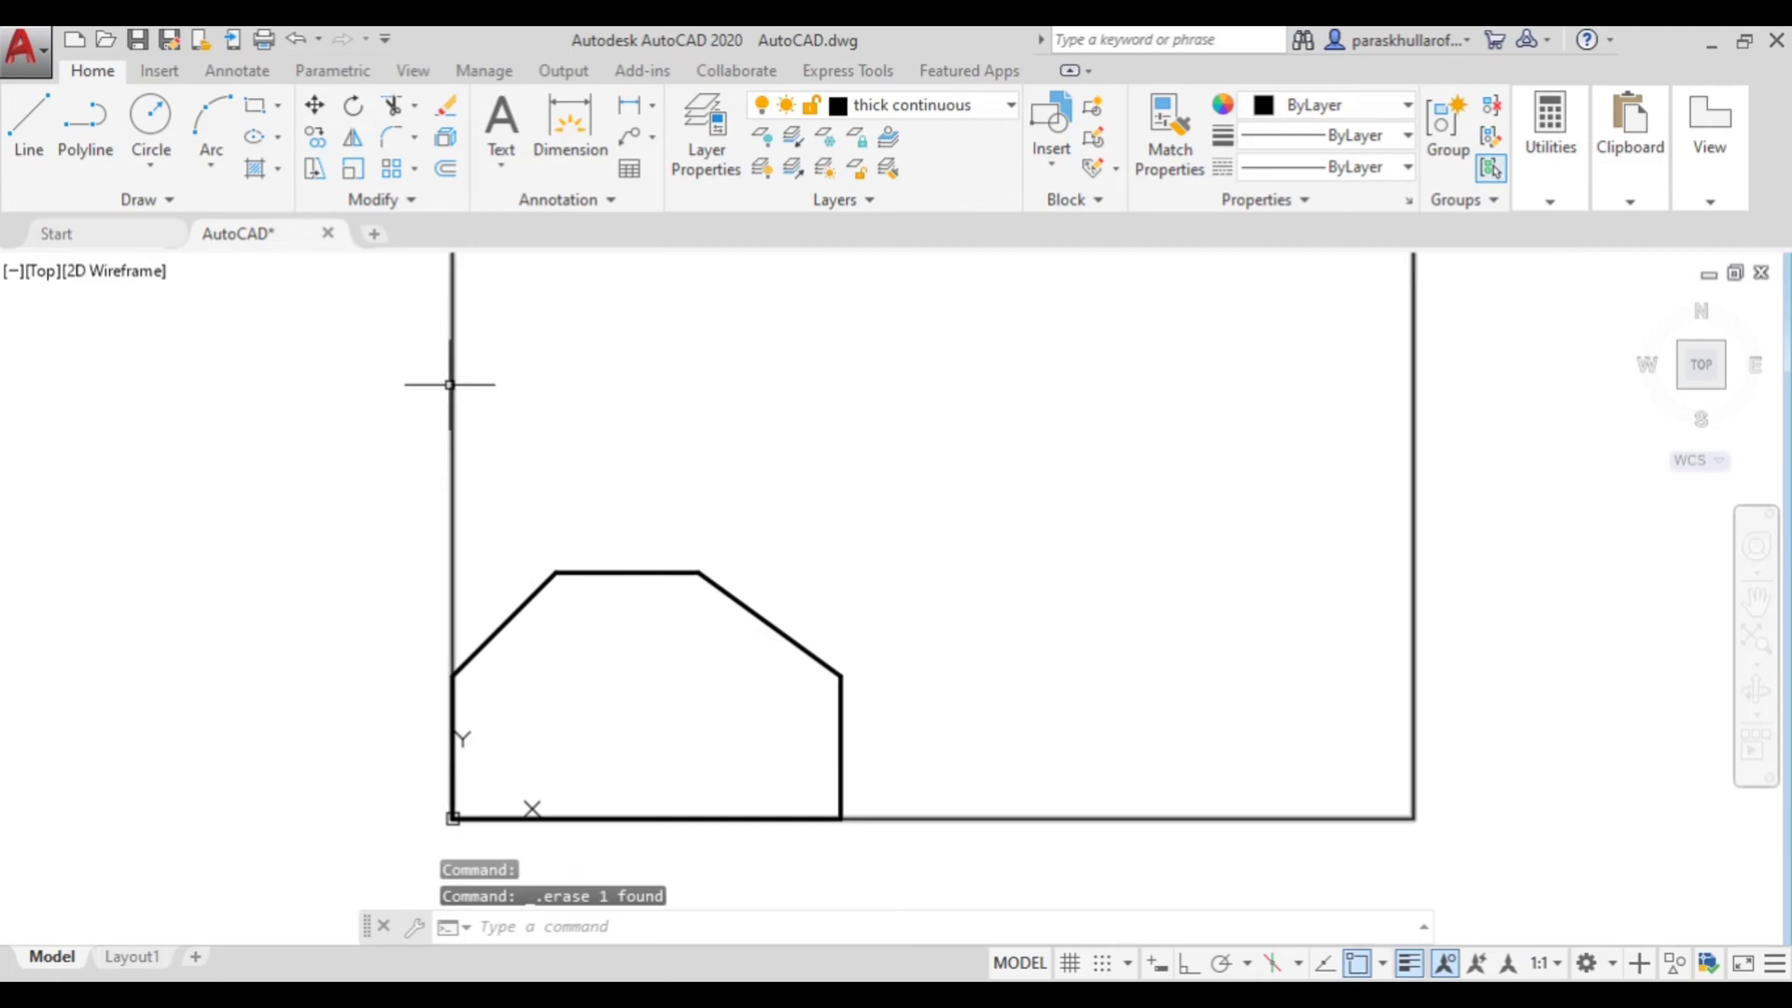
# Step: Place a point at 36,36 to mark the larger hole's centre, following the coordinate list in the reference image
pyautogui.click(615, 929)
pyautogui.write('point')
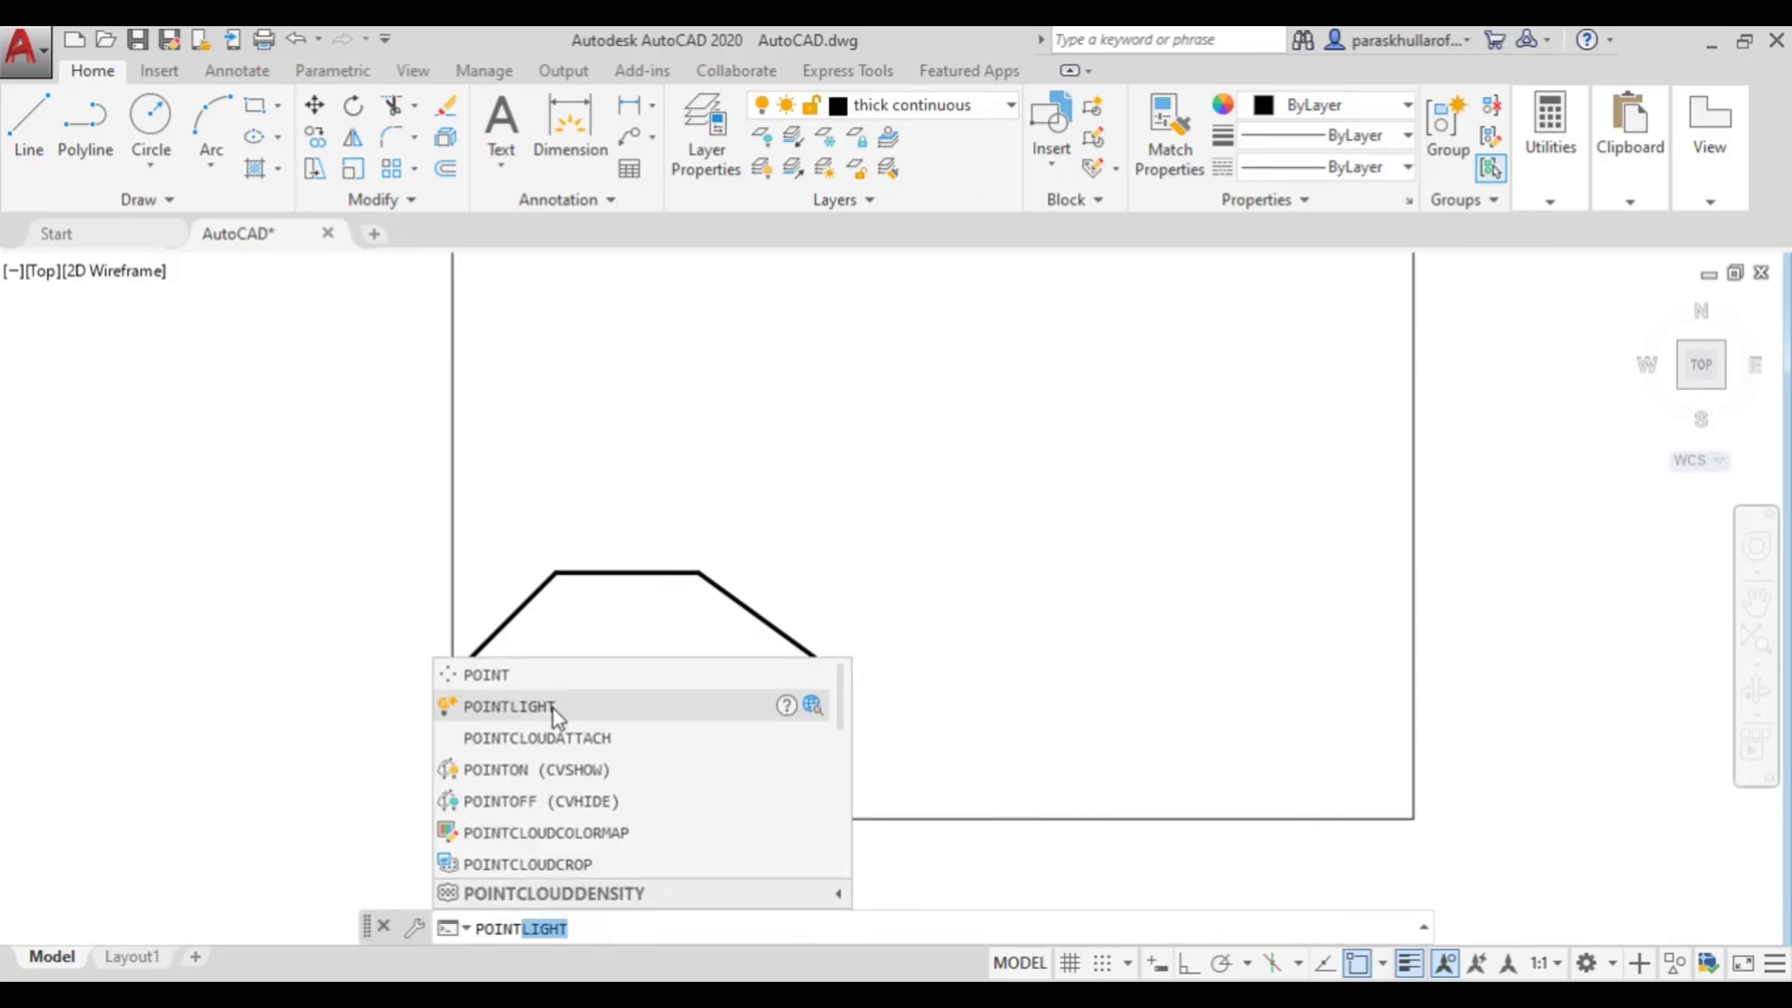
pyautogui.click(507, 678)
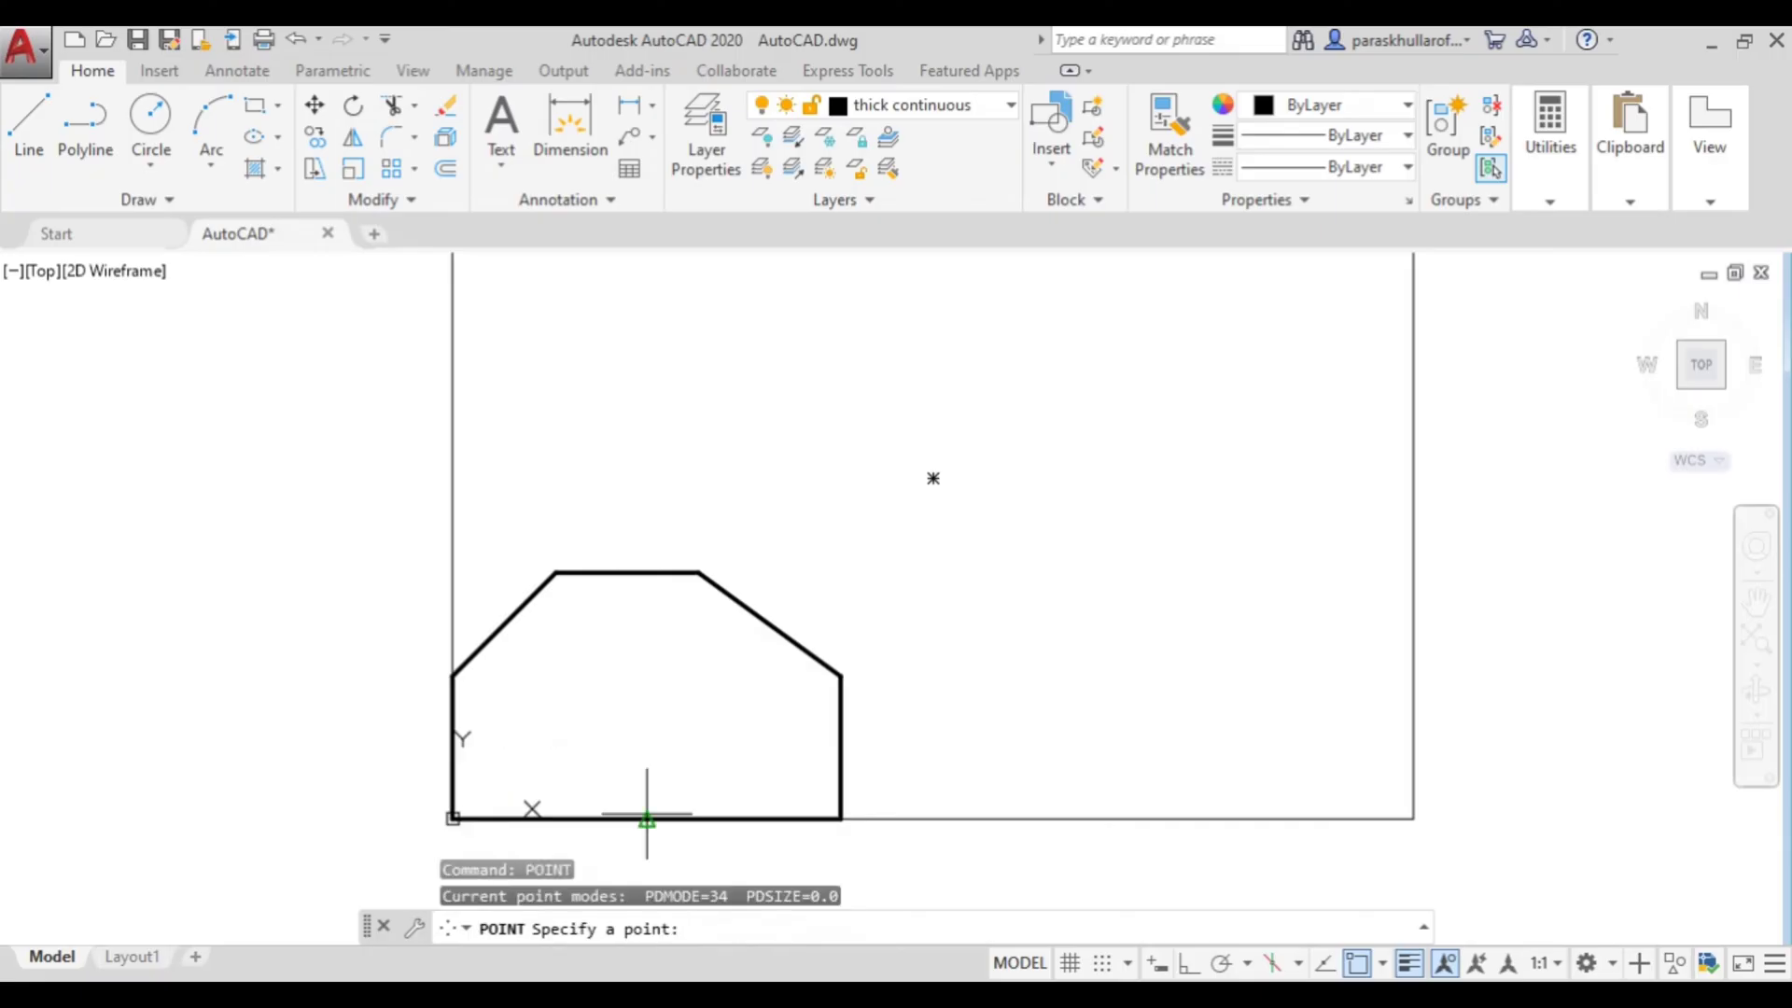
pyautogui.hotkey('alt', 'Tab')
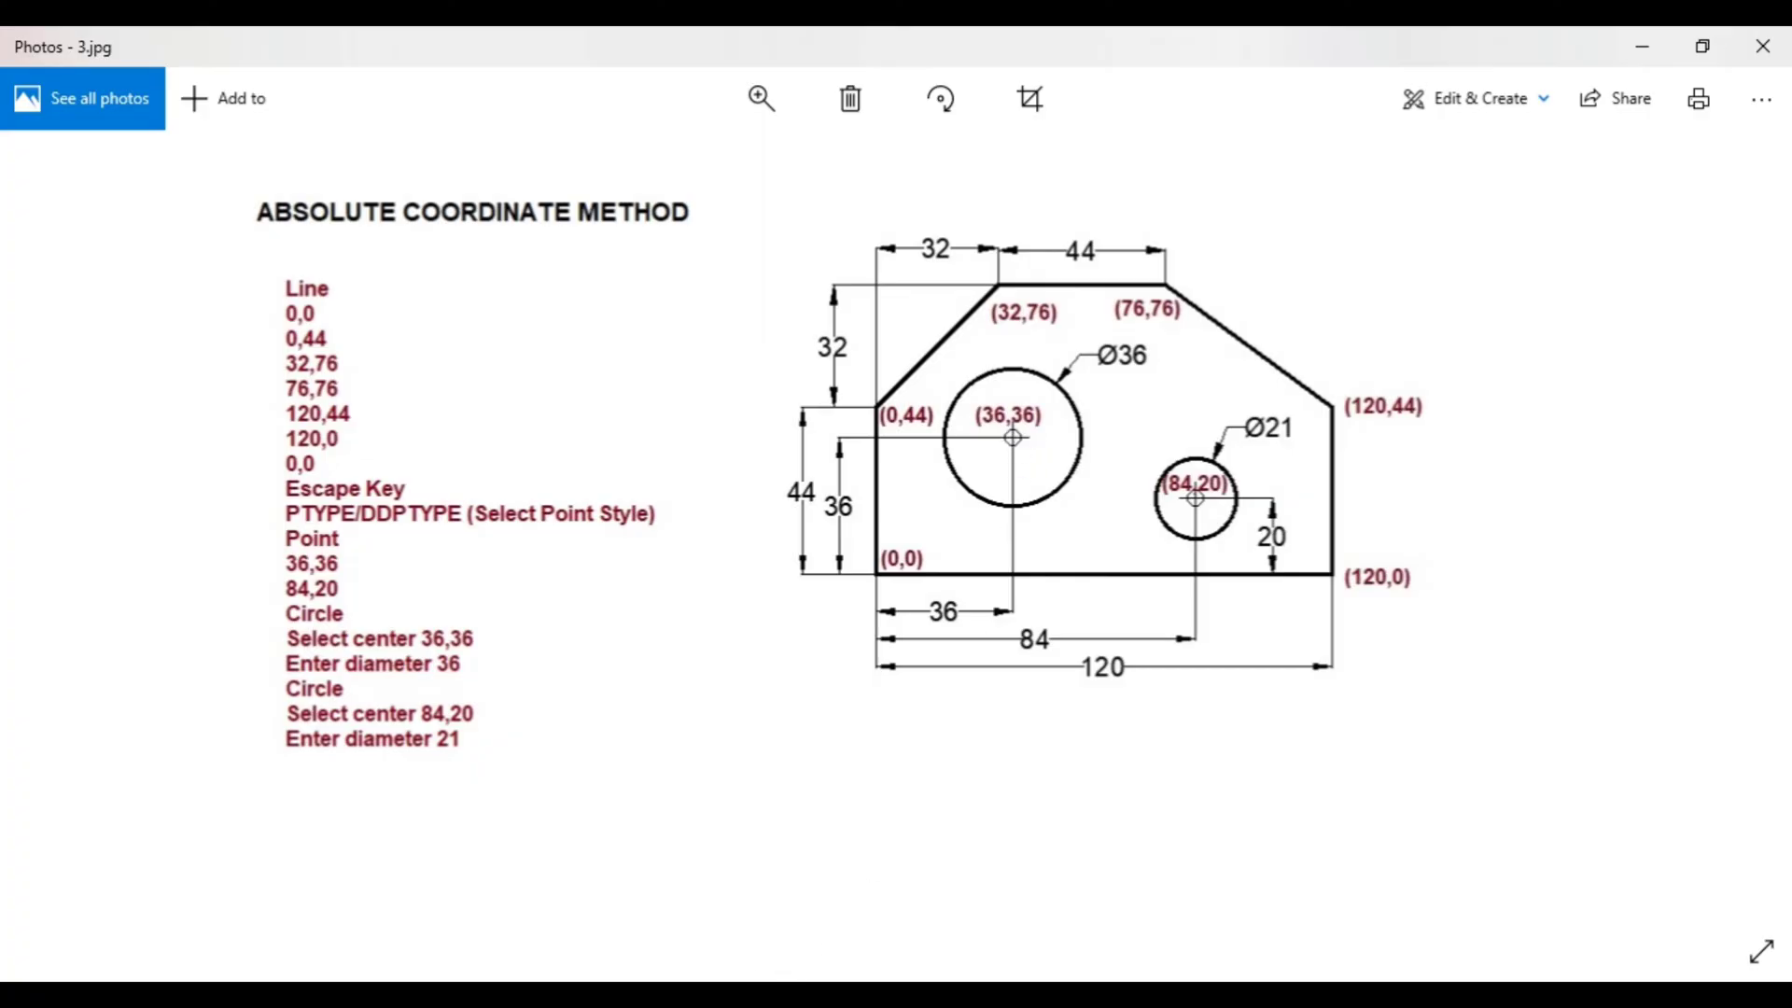
pyautogui.hotkey('alt', 'Tab')
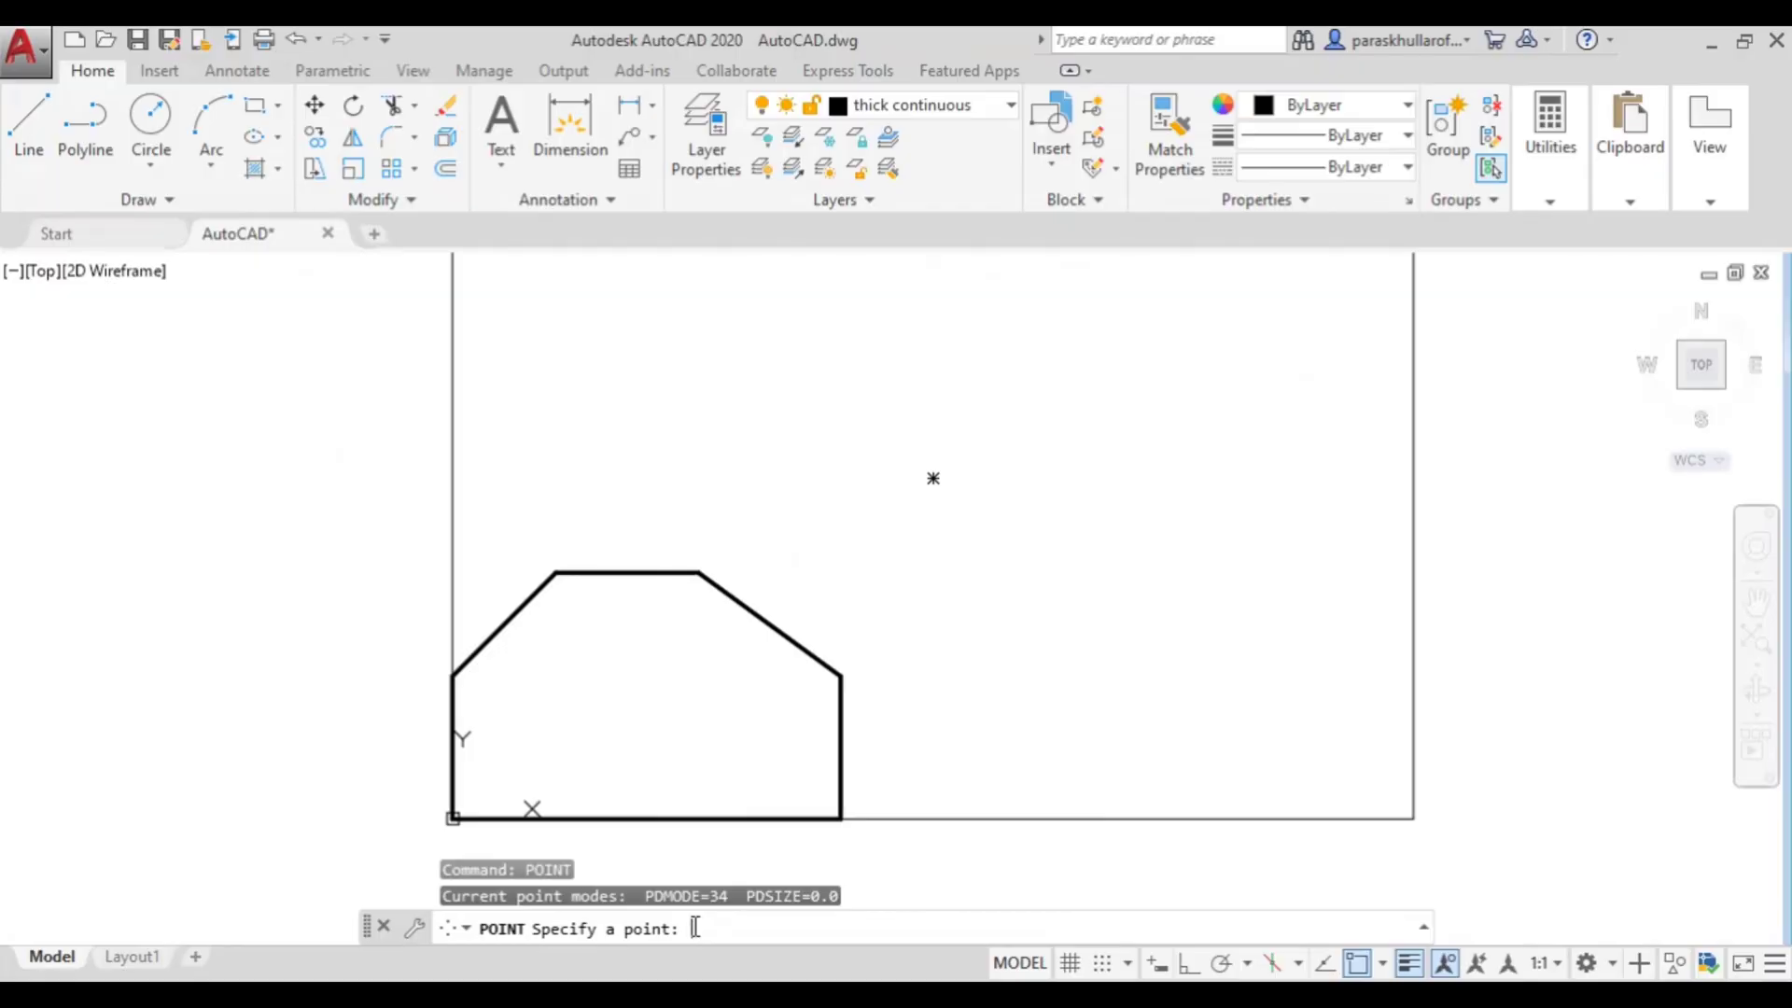
pyautogui.write('16,3')
pyautogui.write('6,36')
pyautogui.press('Return')
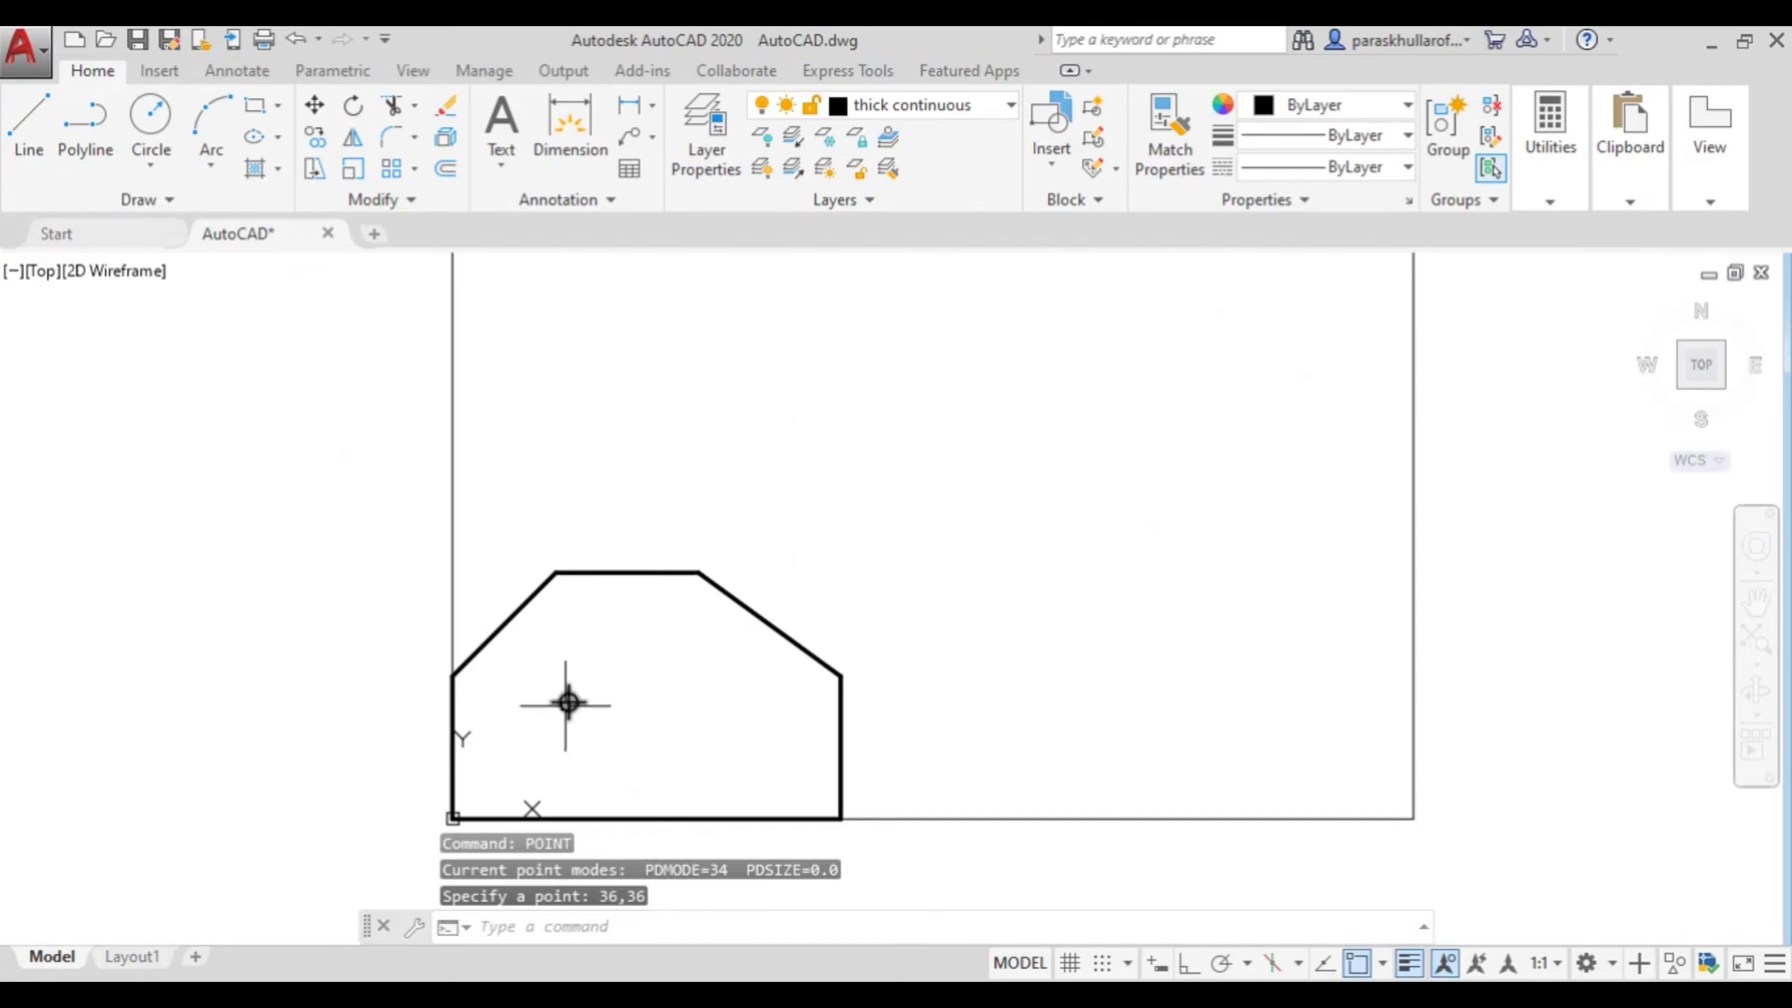
# Step: Place a second point at 84,20 to mark the smaller hole's centre, following the coordinate list in the reference image
pyautogui.click(624, 928)
pyautogui.write('point')
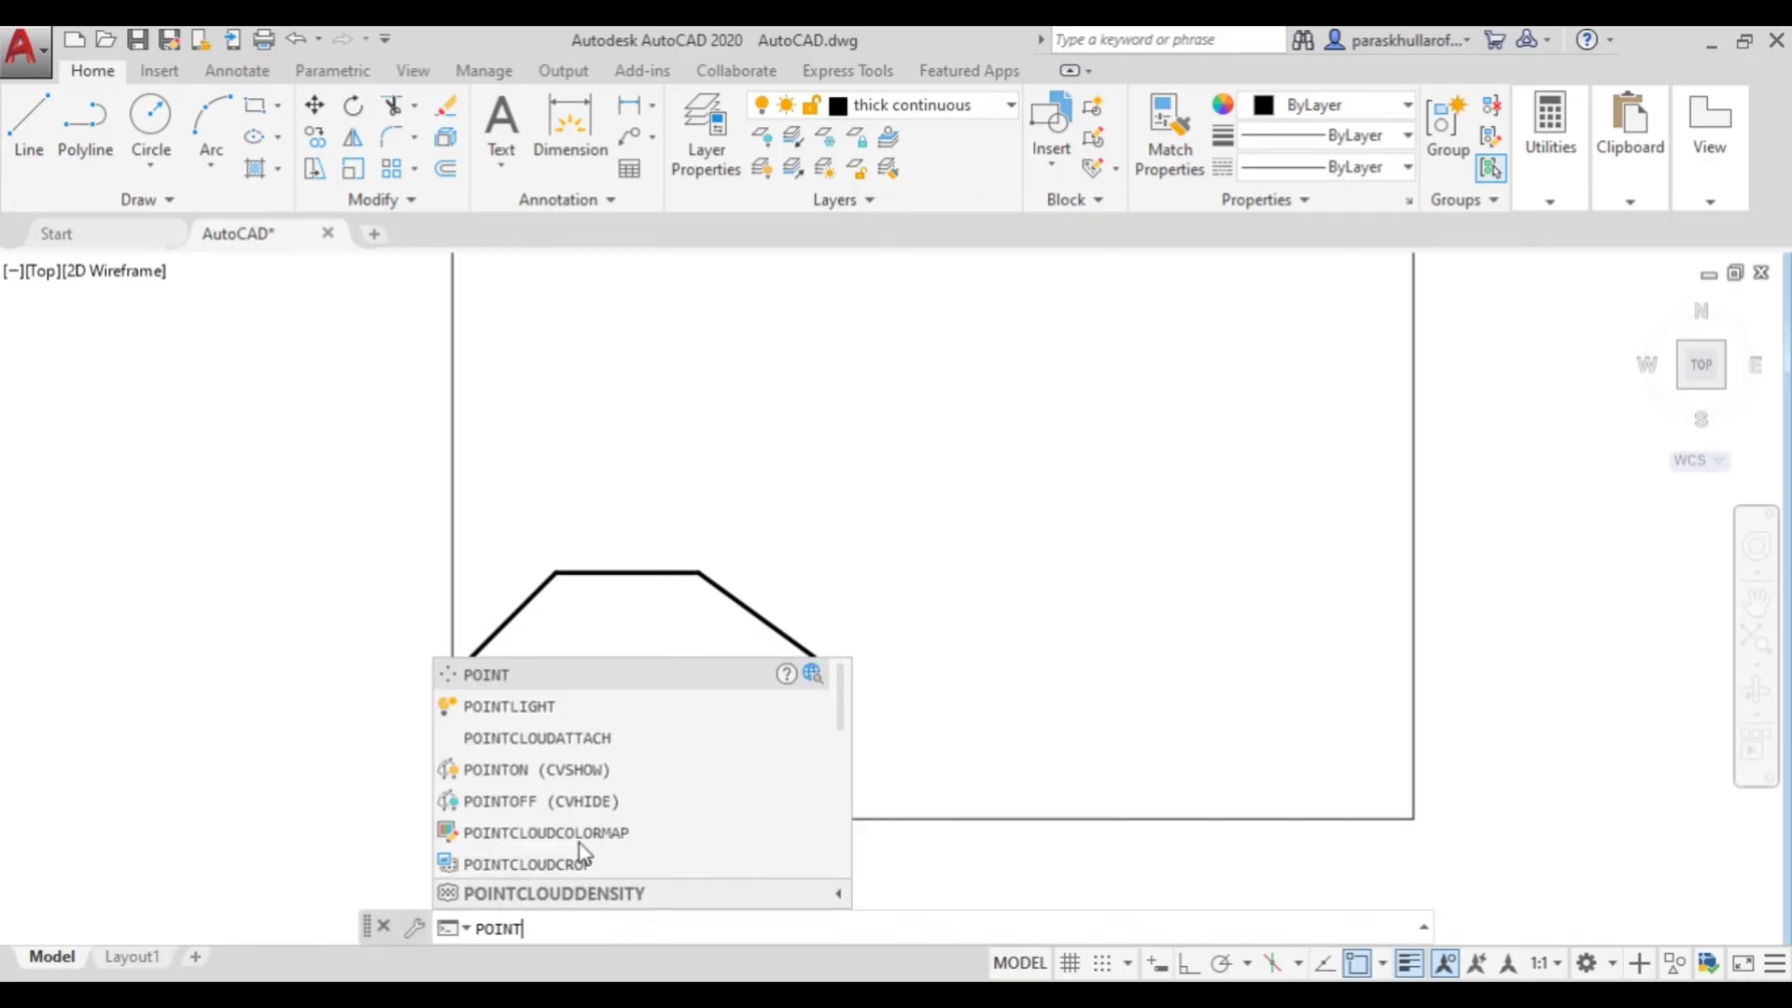
pyautogui.click(502, 674)
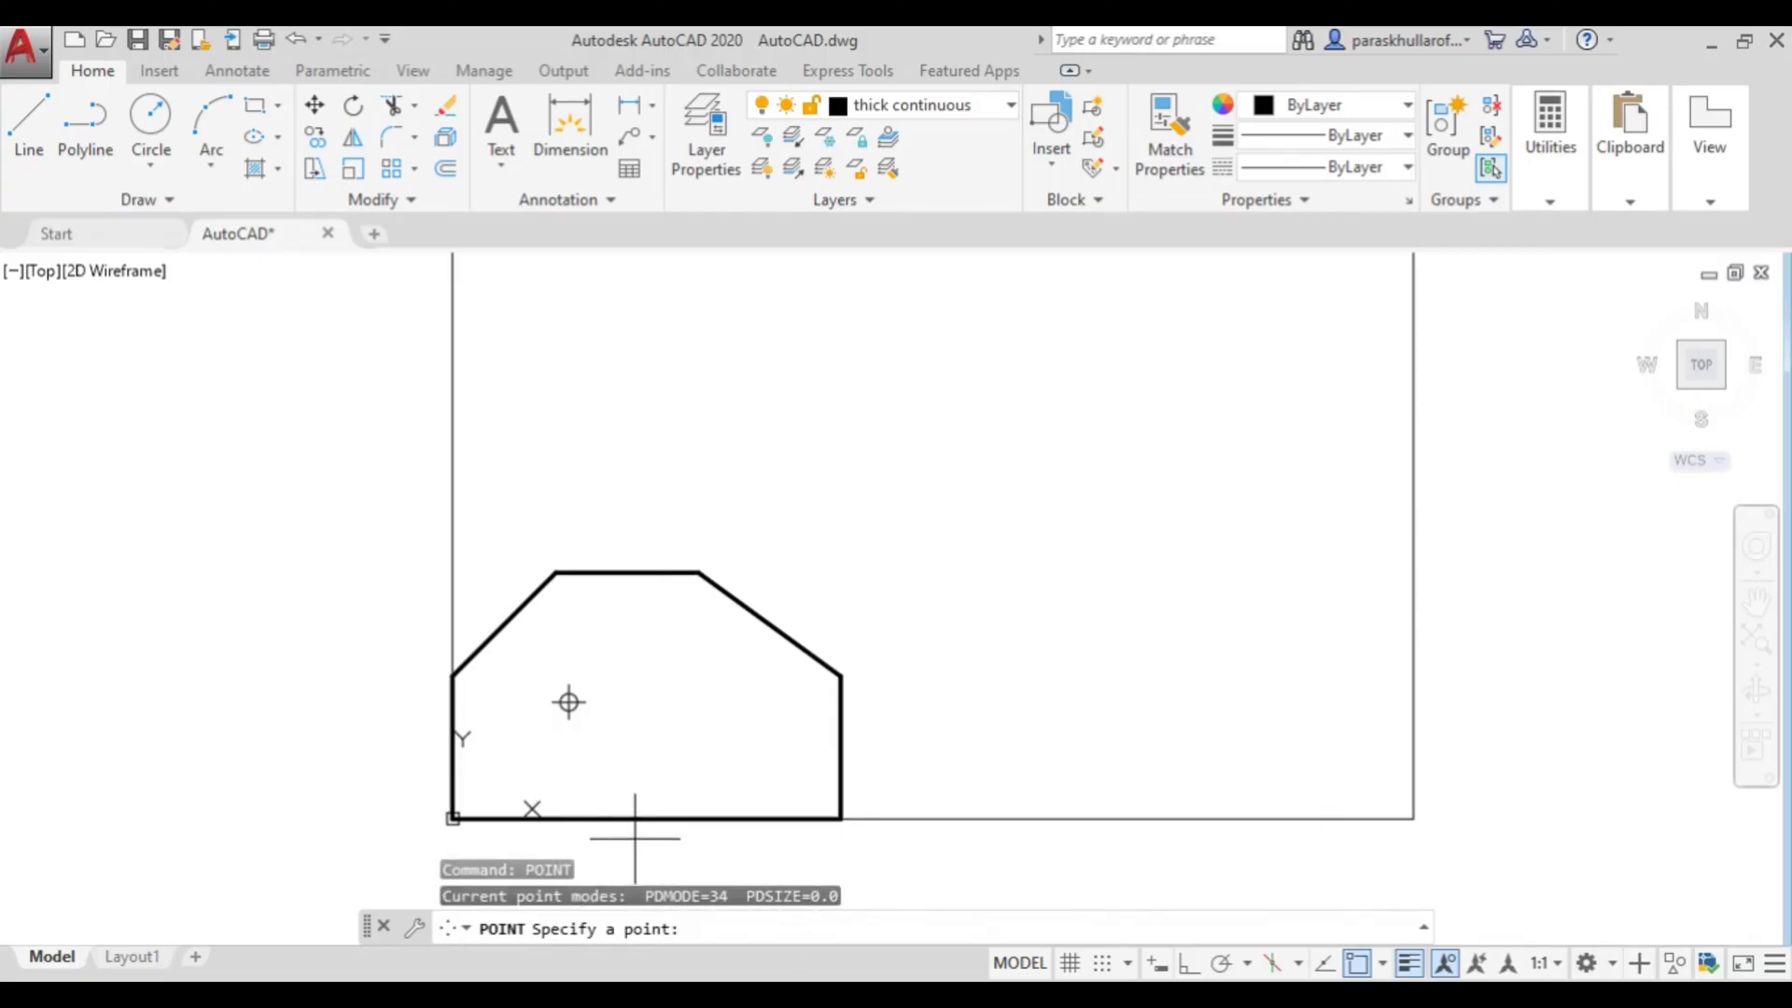
pyautogui.hotkey('alt', 'Tab')
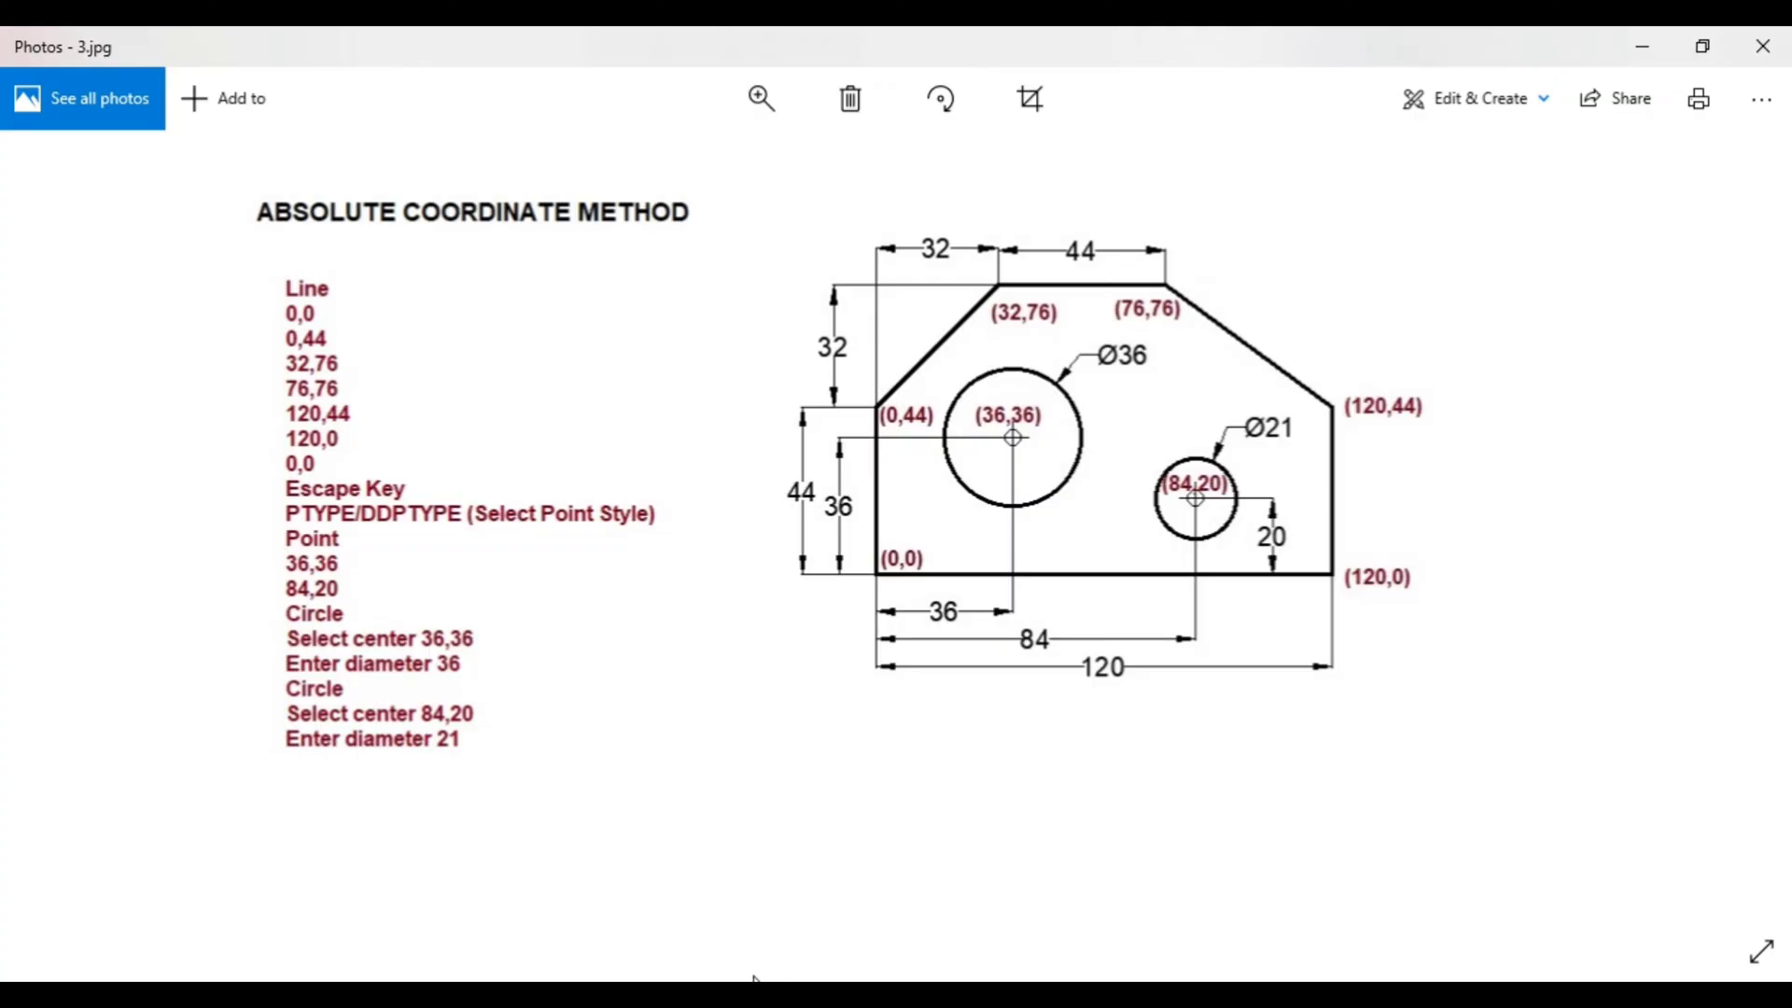
pyautogui.hotkey('alt', 'Tab')
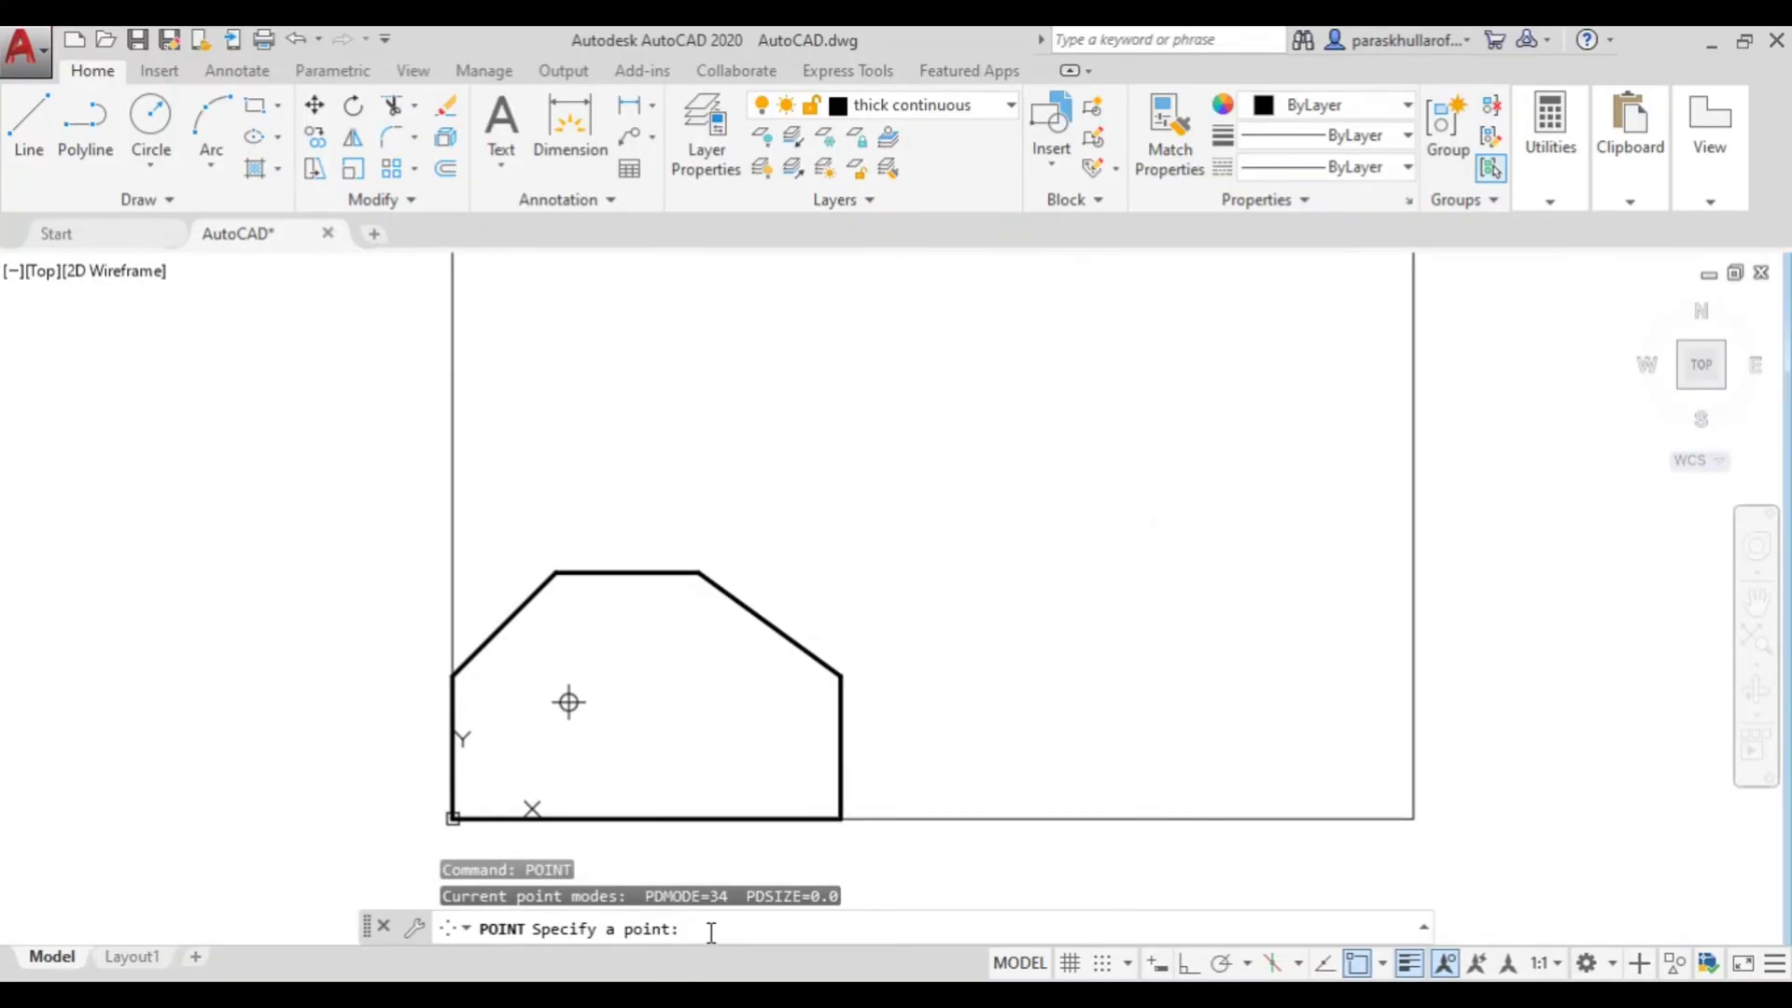
pyautogui.write('84,20')
pyautogui.press('Return')
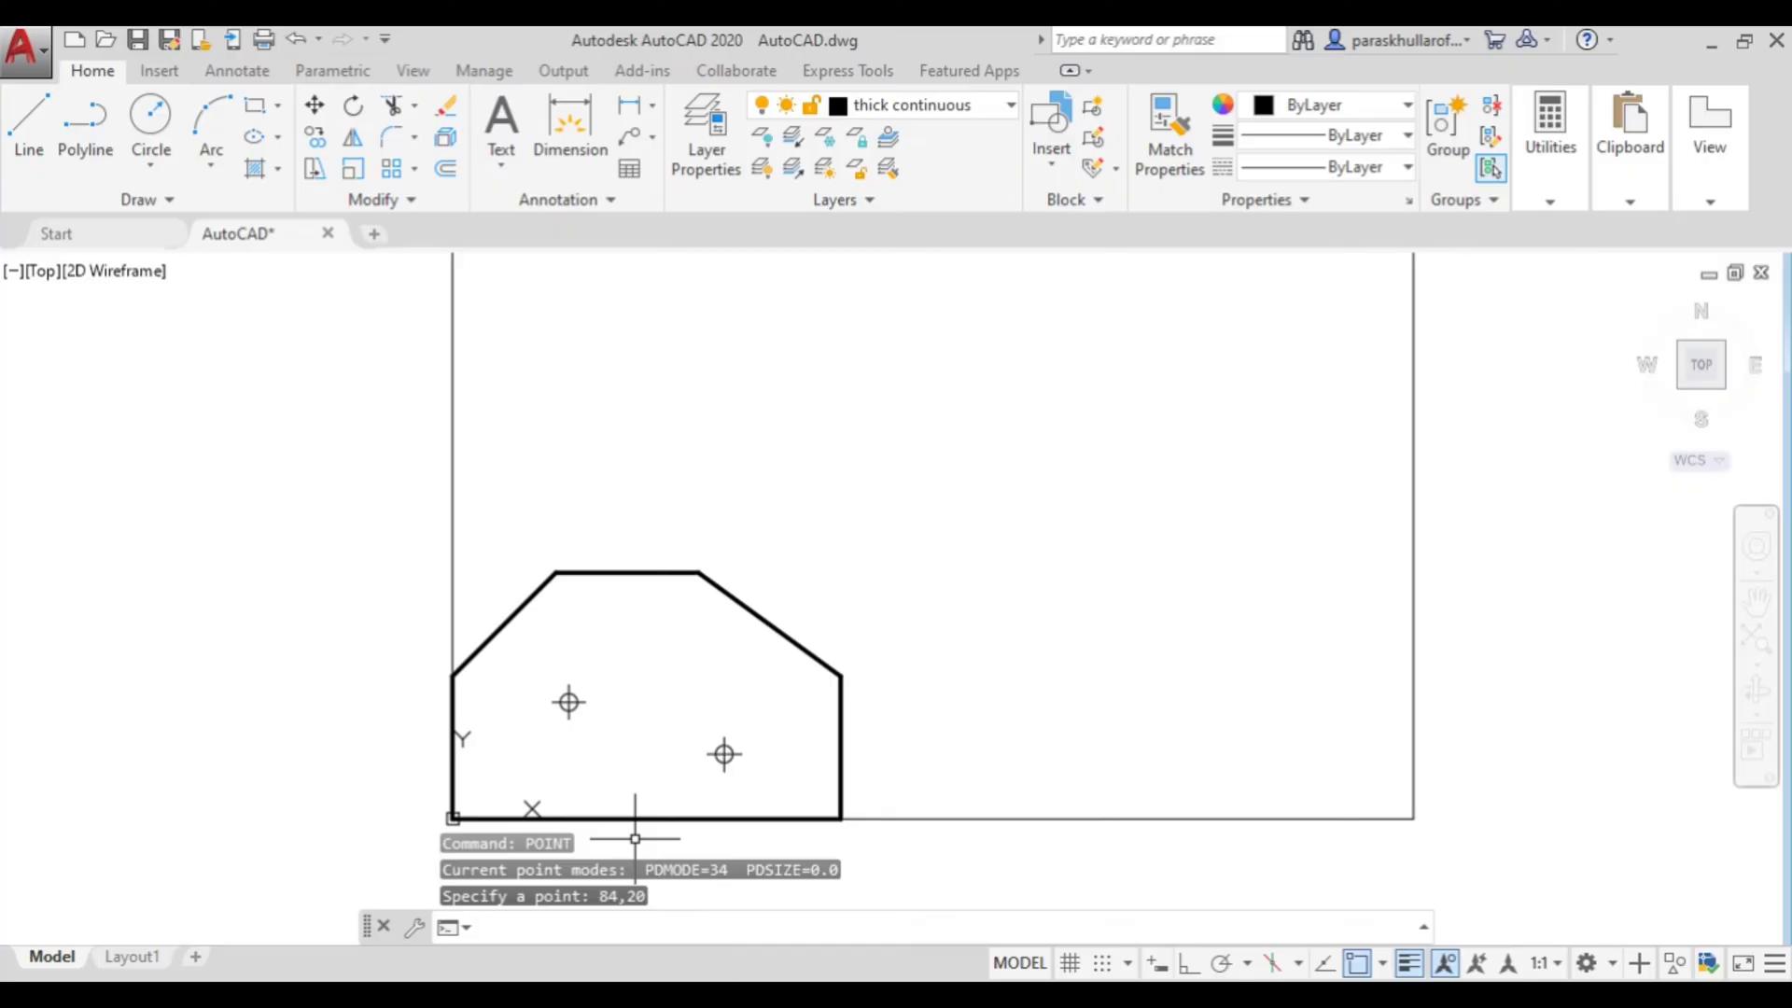
# Step: Draw a circle of diameter 36 centred on the point at 36,36, as given in the reference image
pyautogui.hotkey('alt', 'Tab')
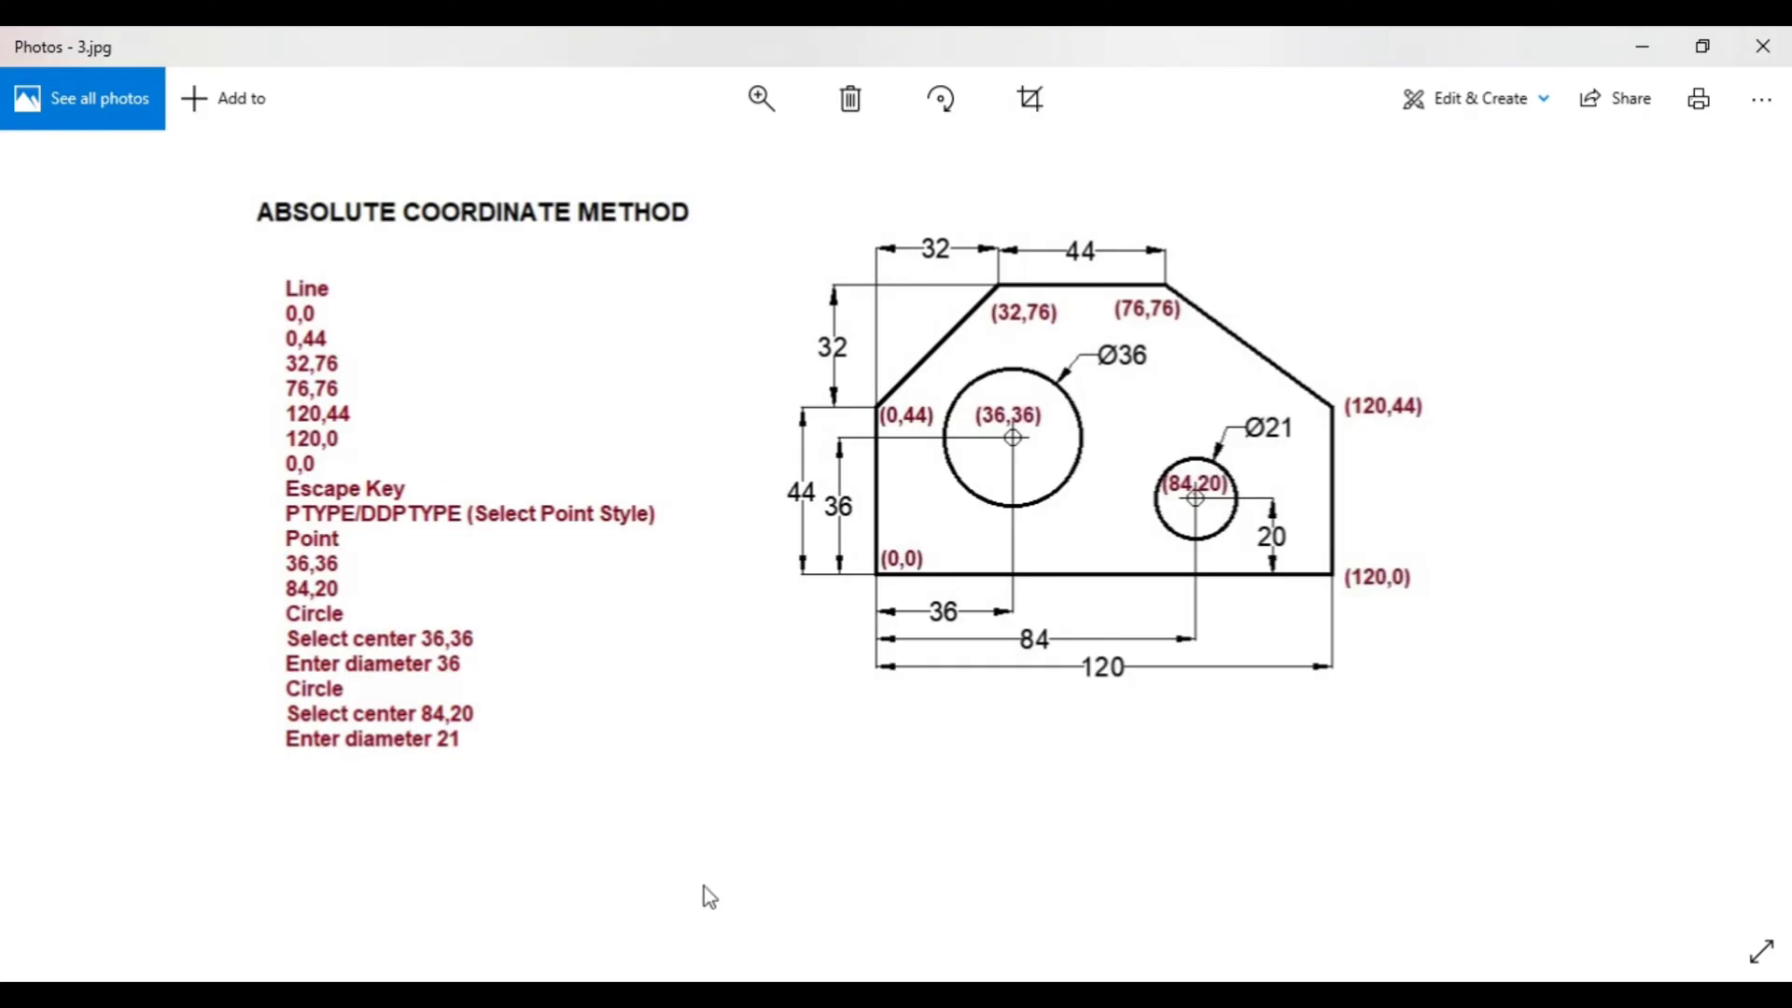
pyautogui.hotkey('alt', 'Tab')
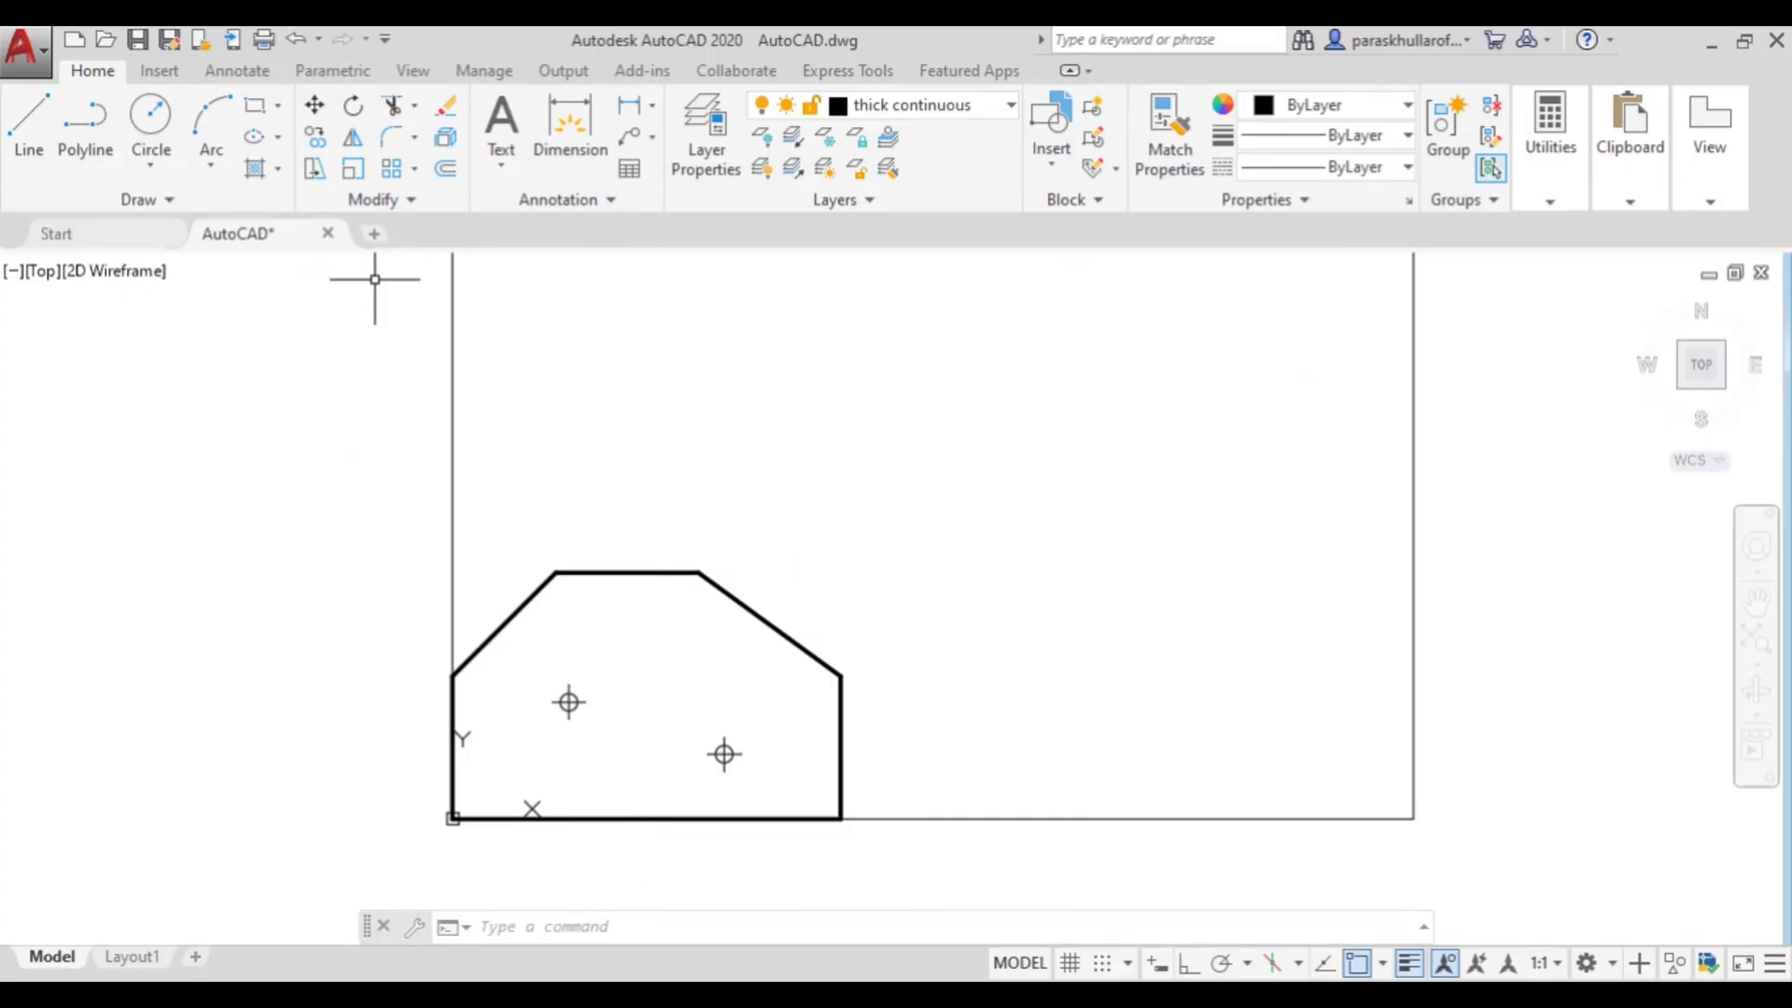
pyautogui.click(154, 116)
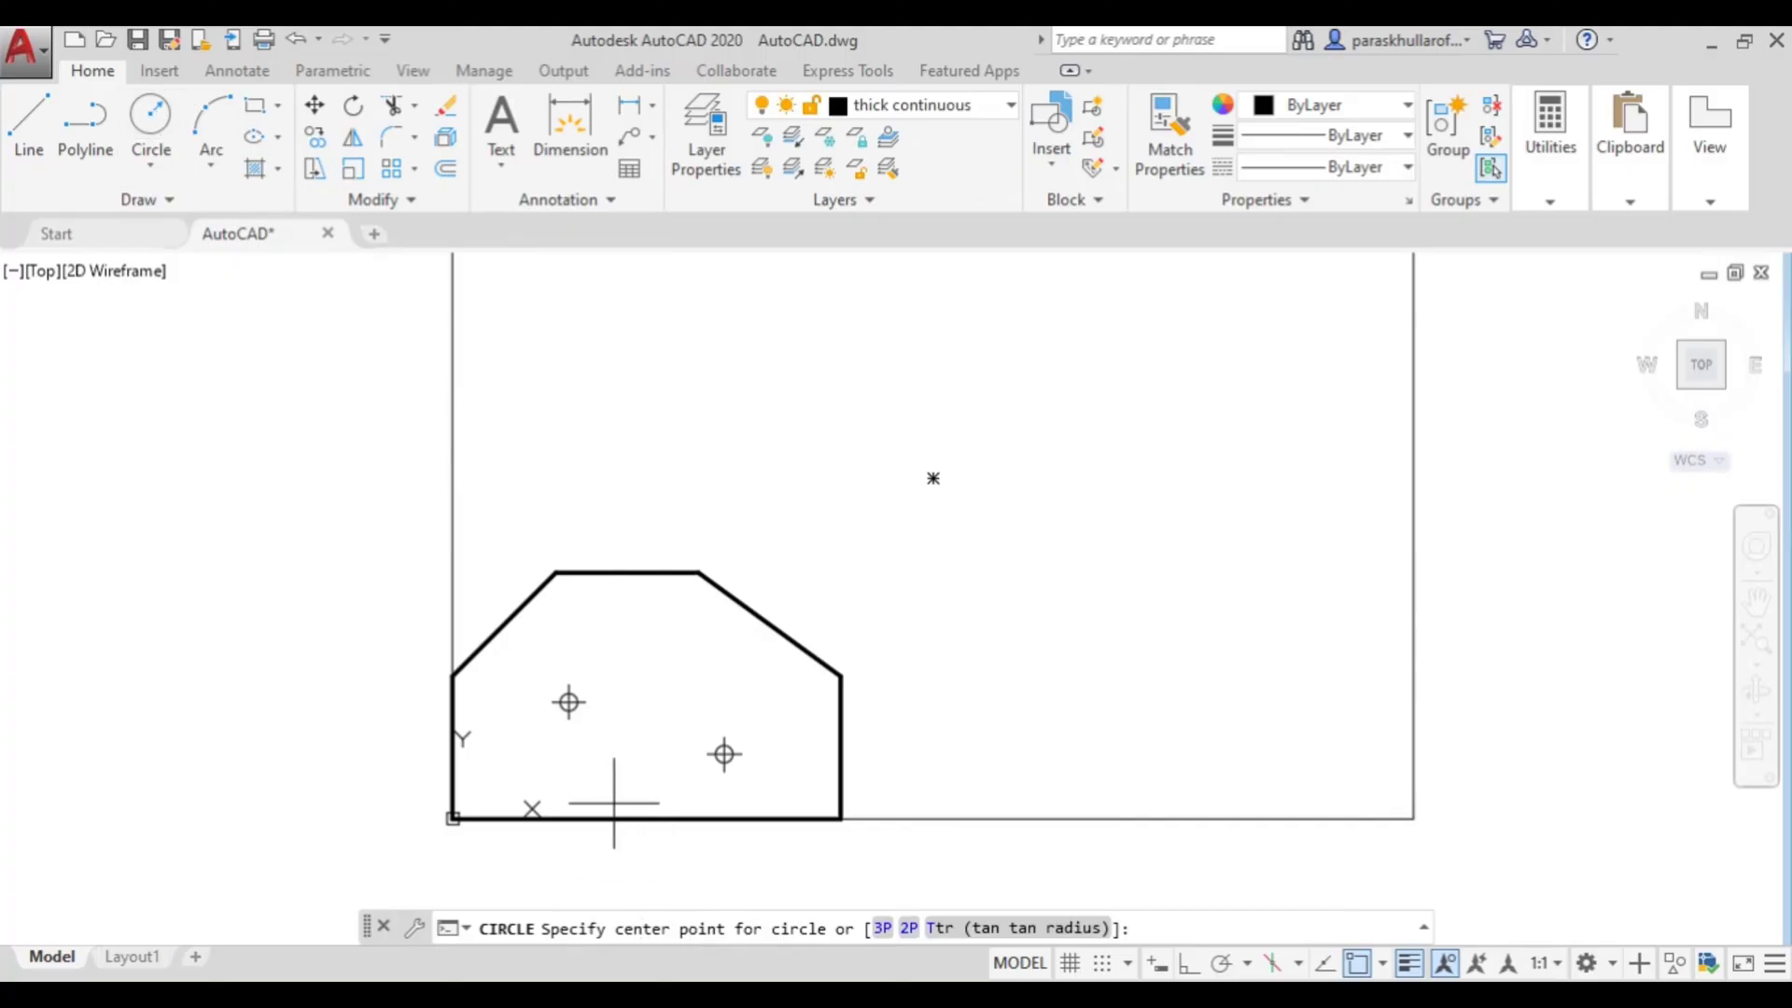
pyautogui.click(570, 702)
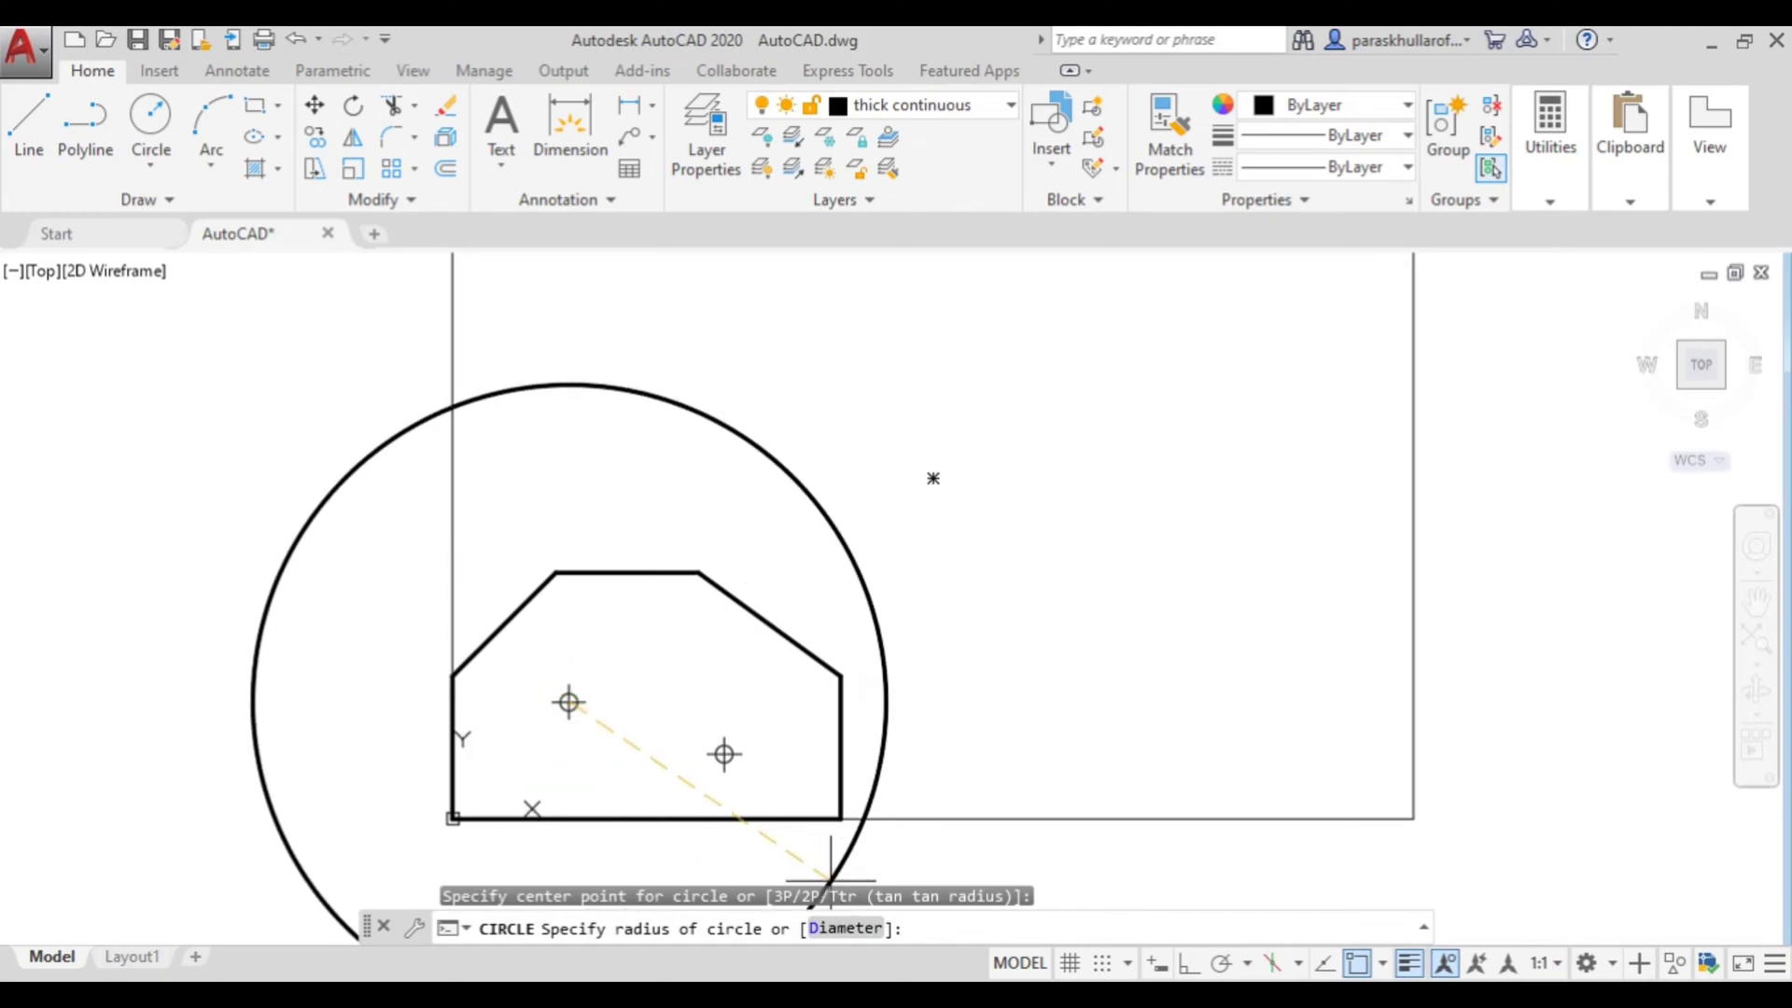
pyautogui.click(843, 928)
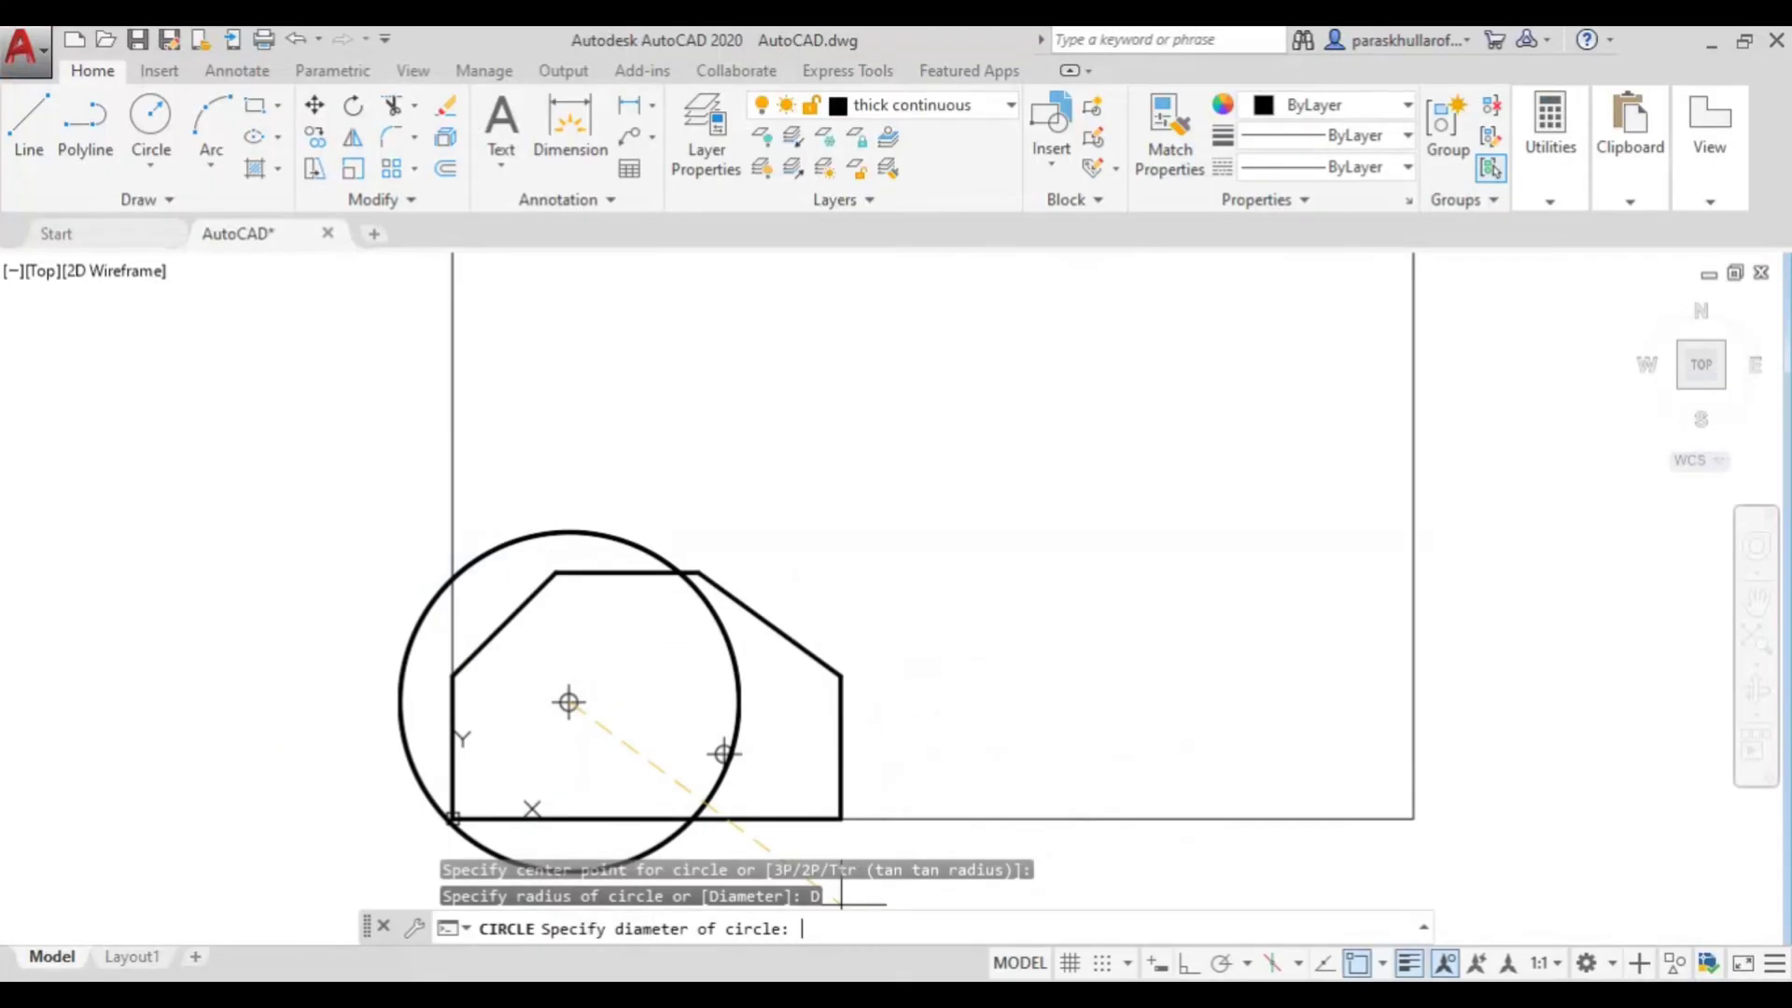
pyautogui.write('36')
pyautogui.press('Return')
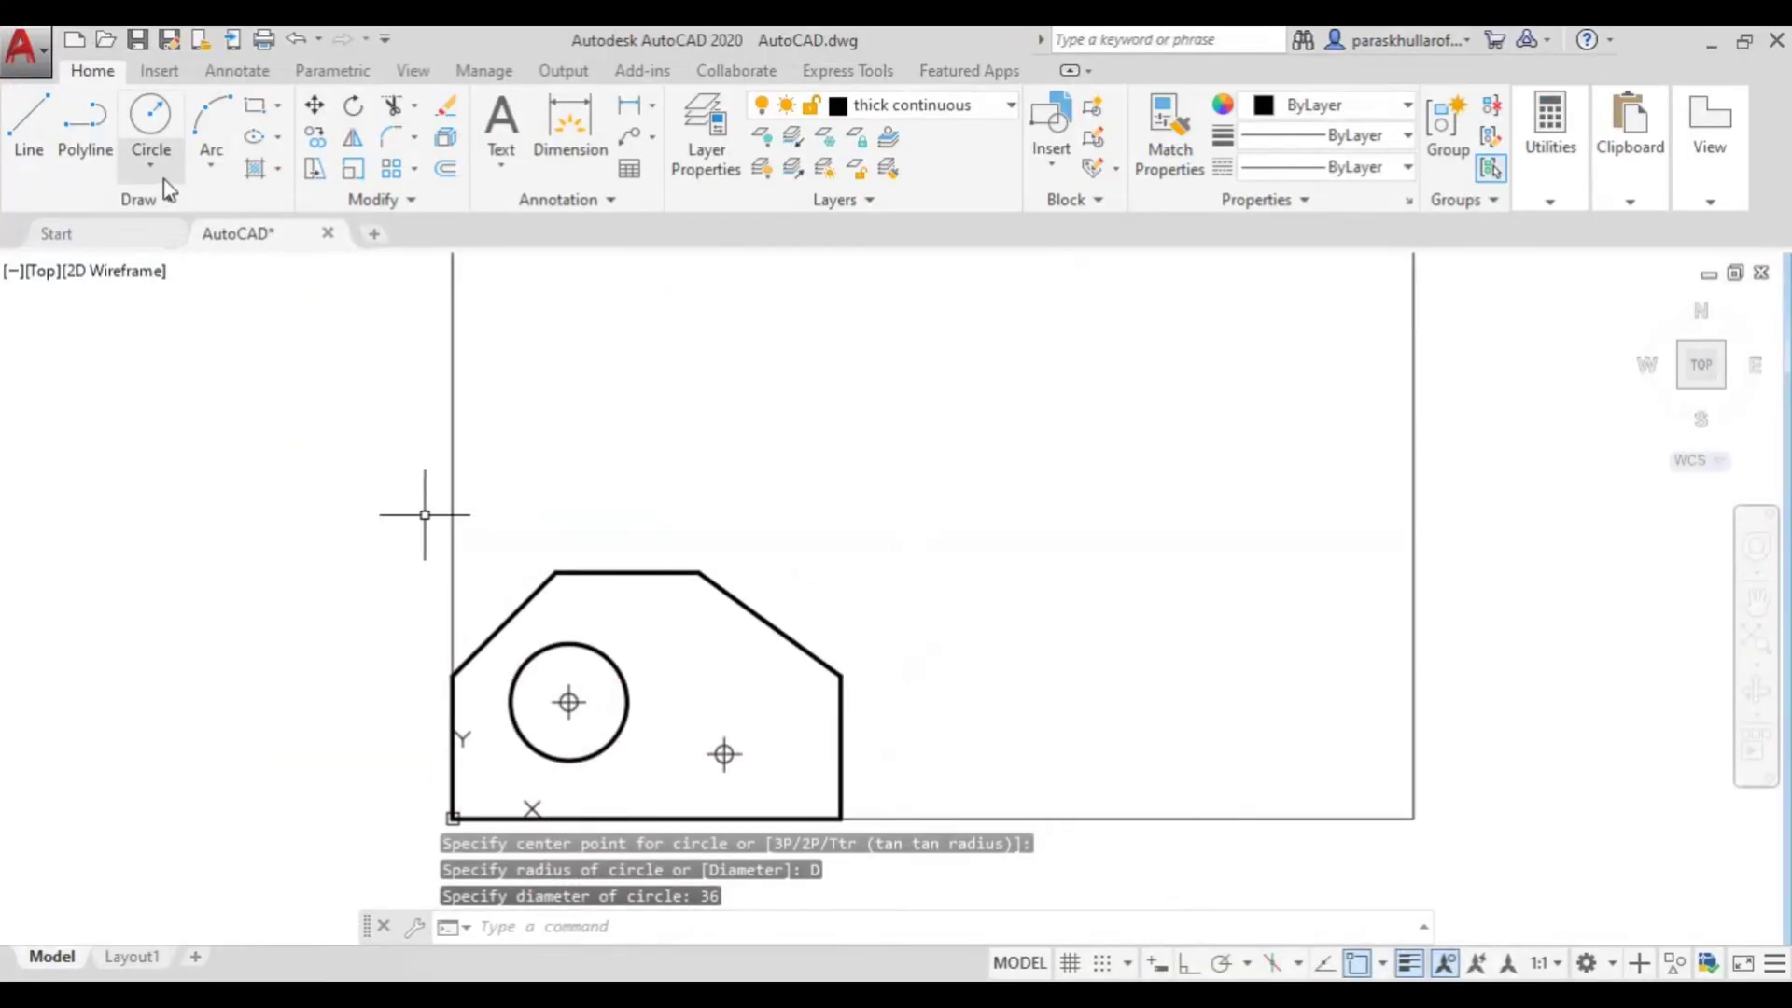
# Step: Draw a circle of diameter 21 centred on the point at 84,20
pyautogui.click(157, 126)
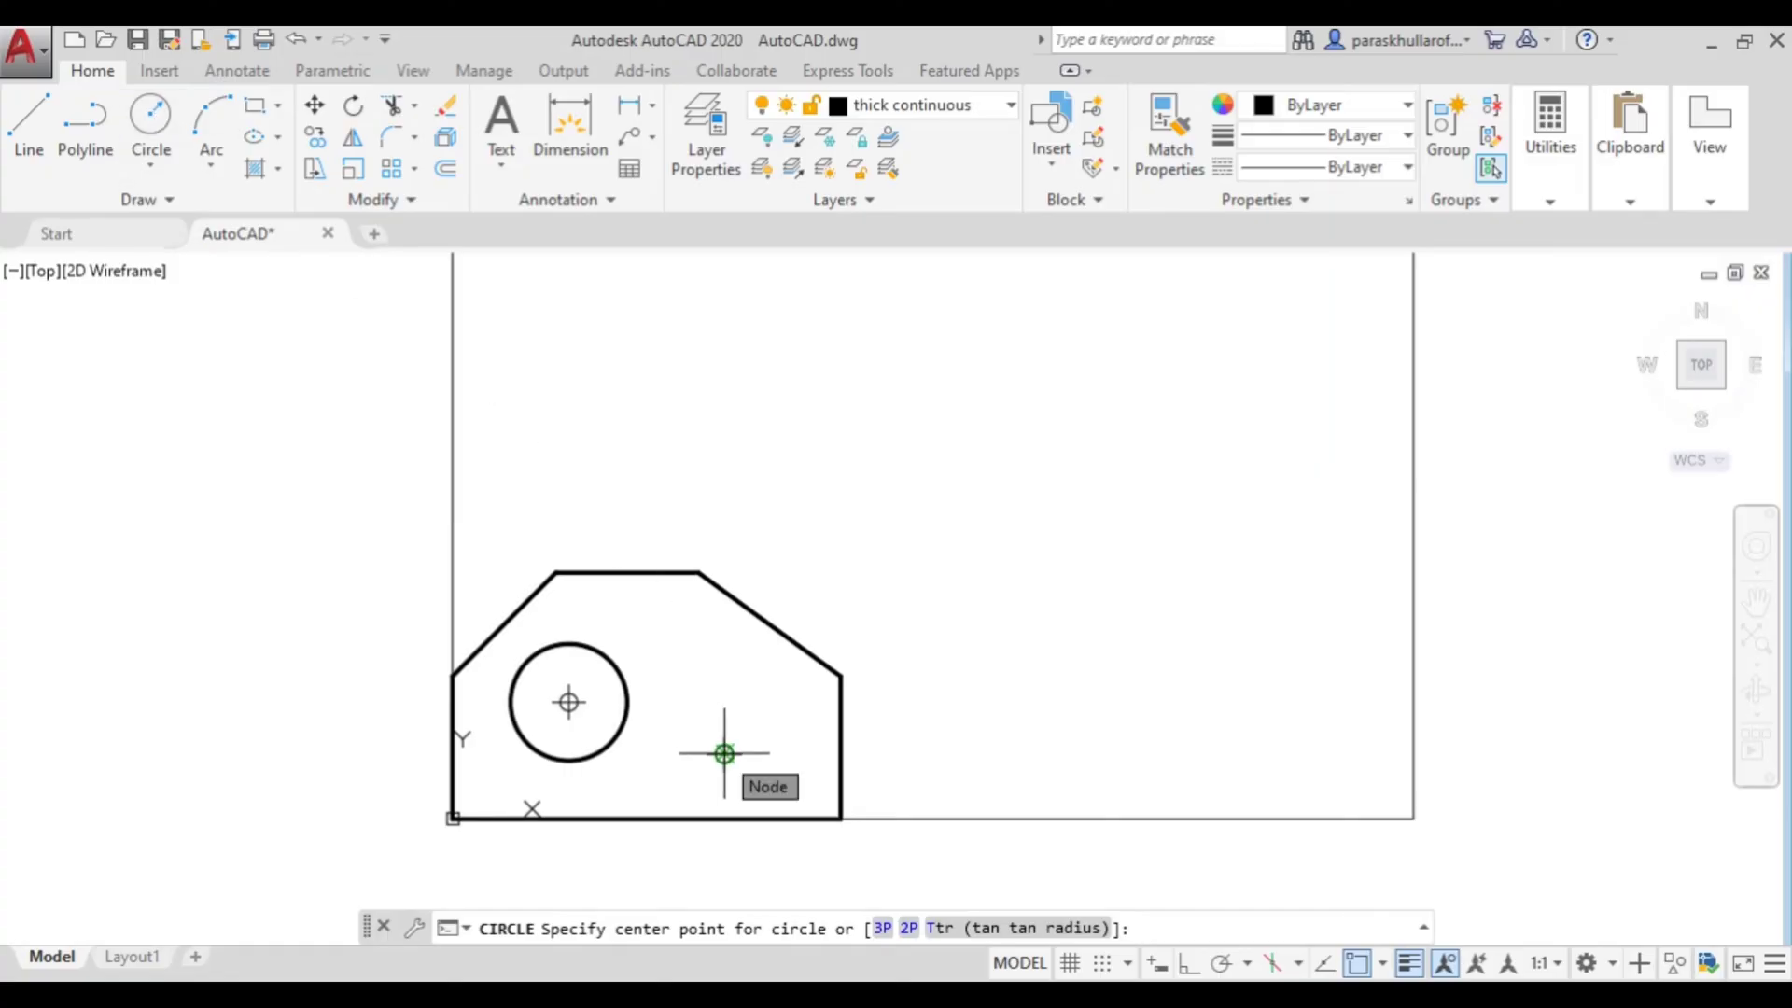
pyautogui.click(724, 753)
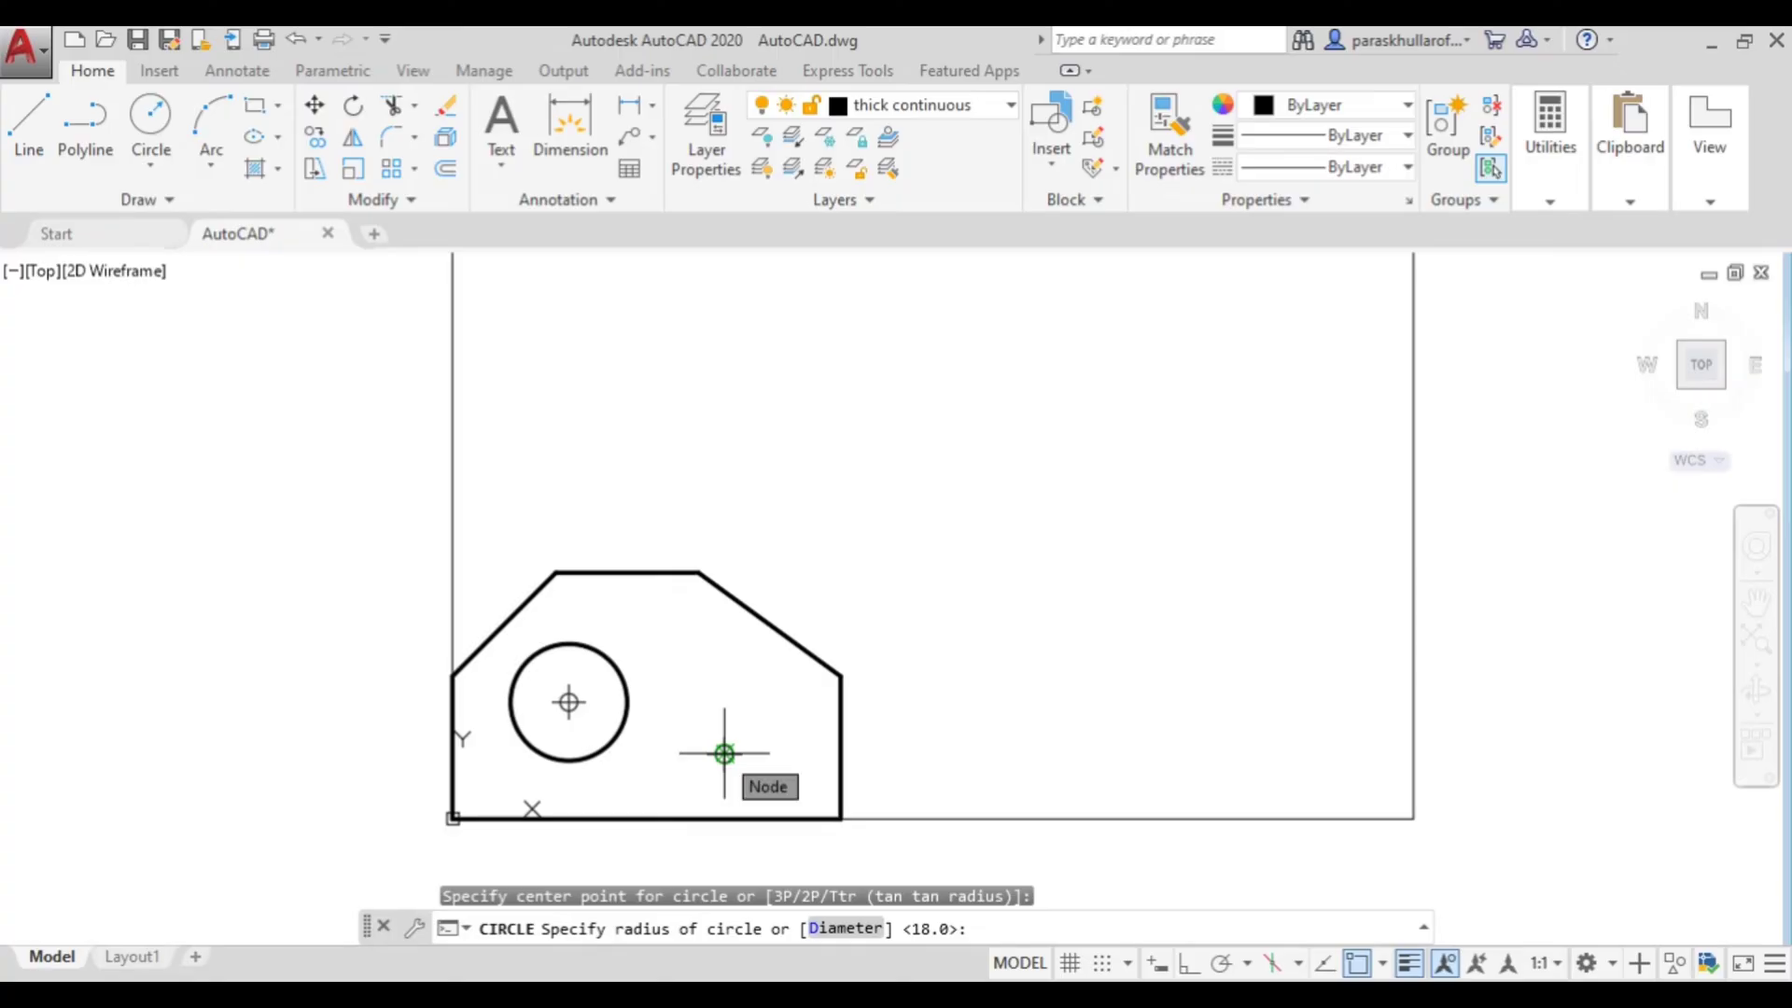
pyautogui.click(838, 929)
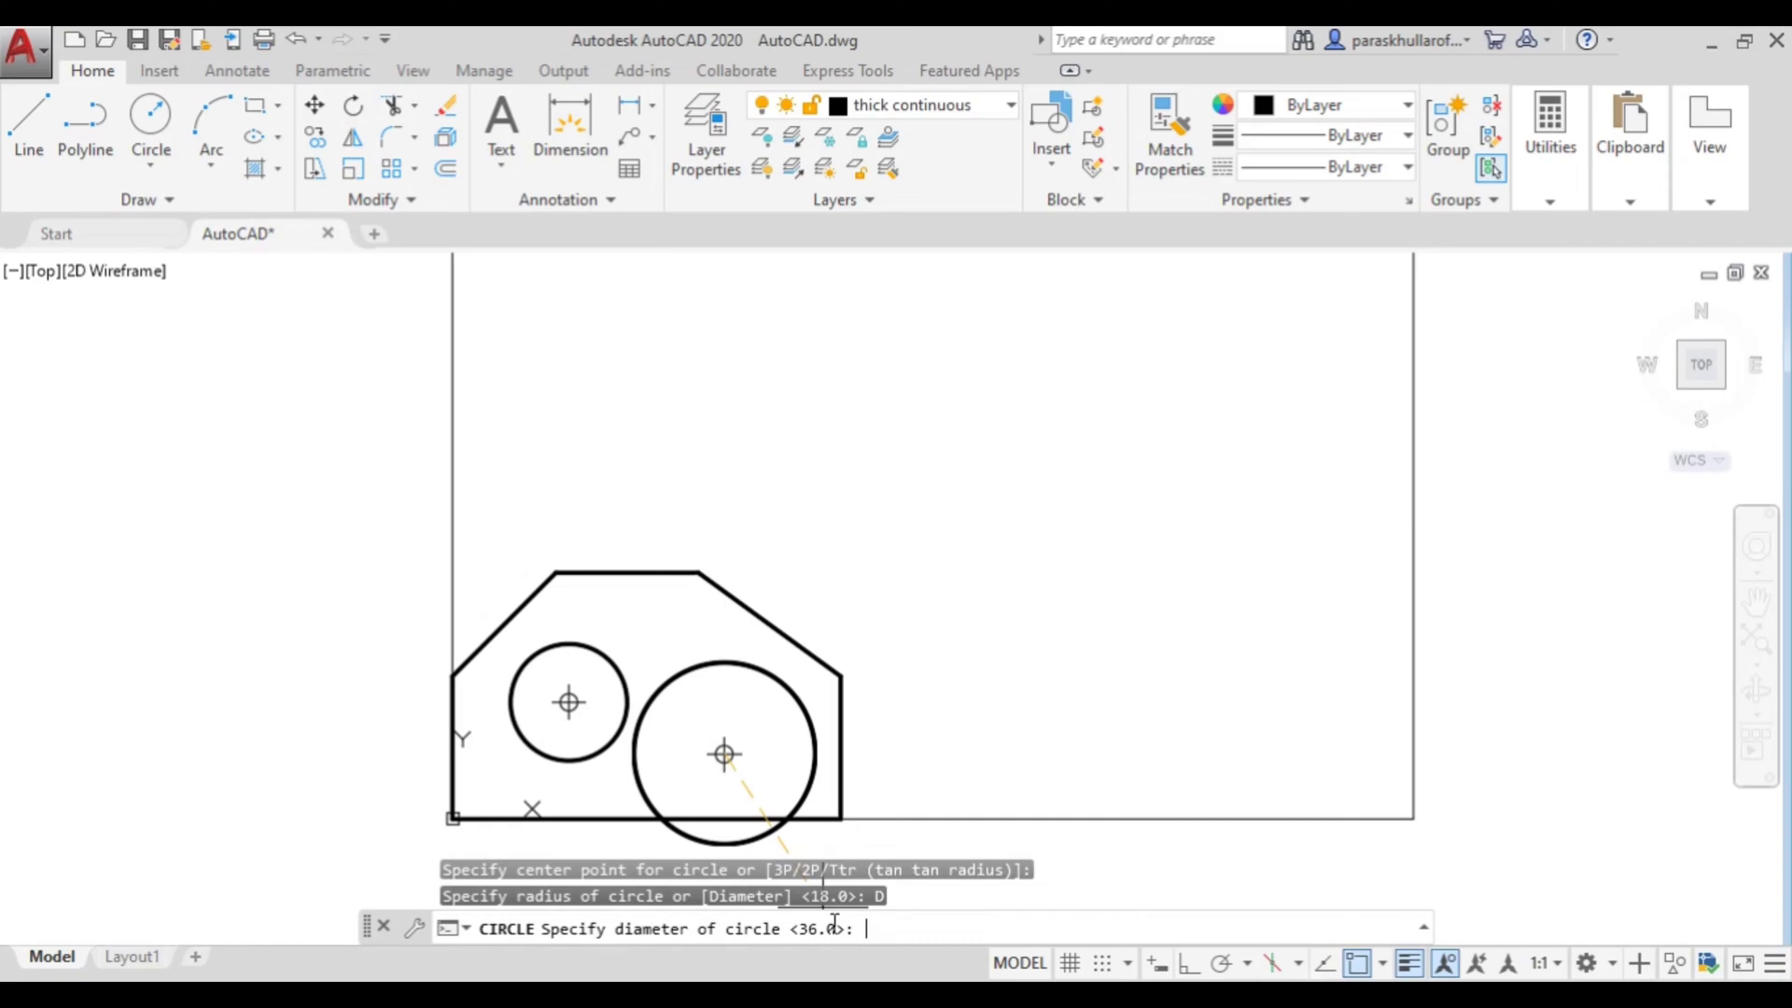
pyautogui.write('21')
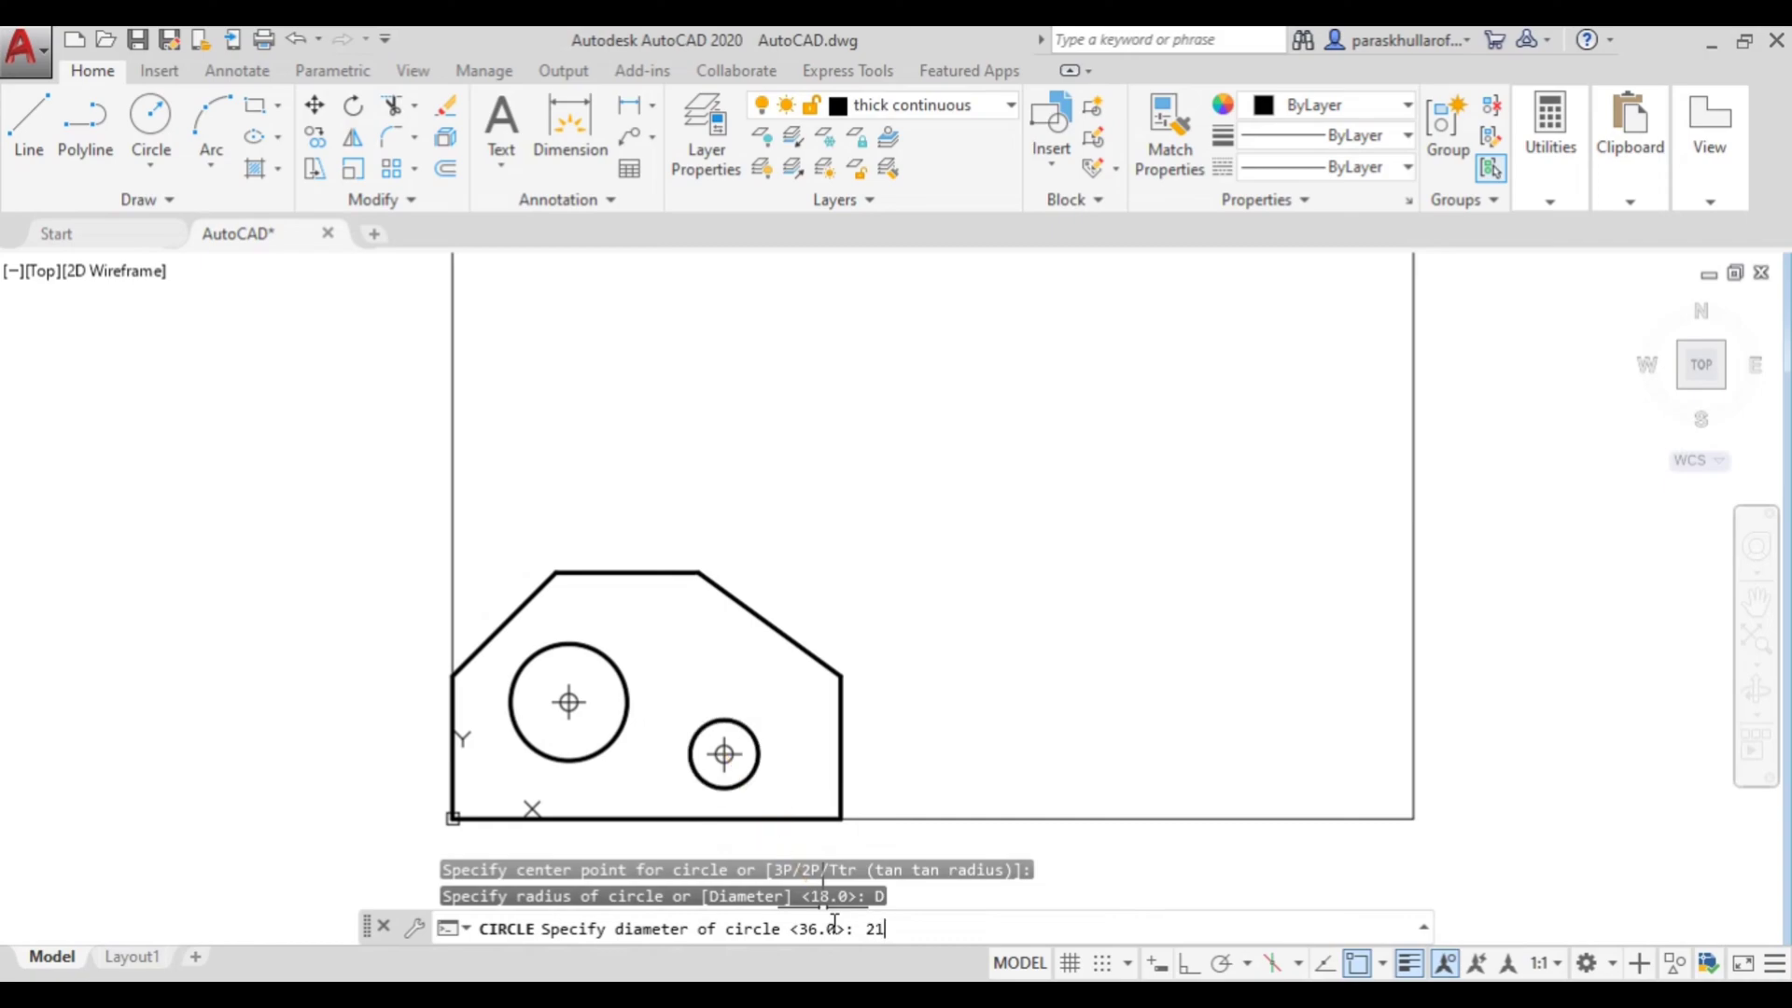
pyautogui.press('Return')
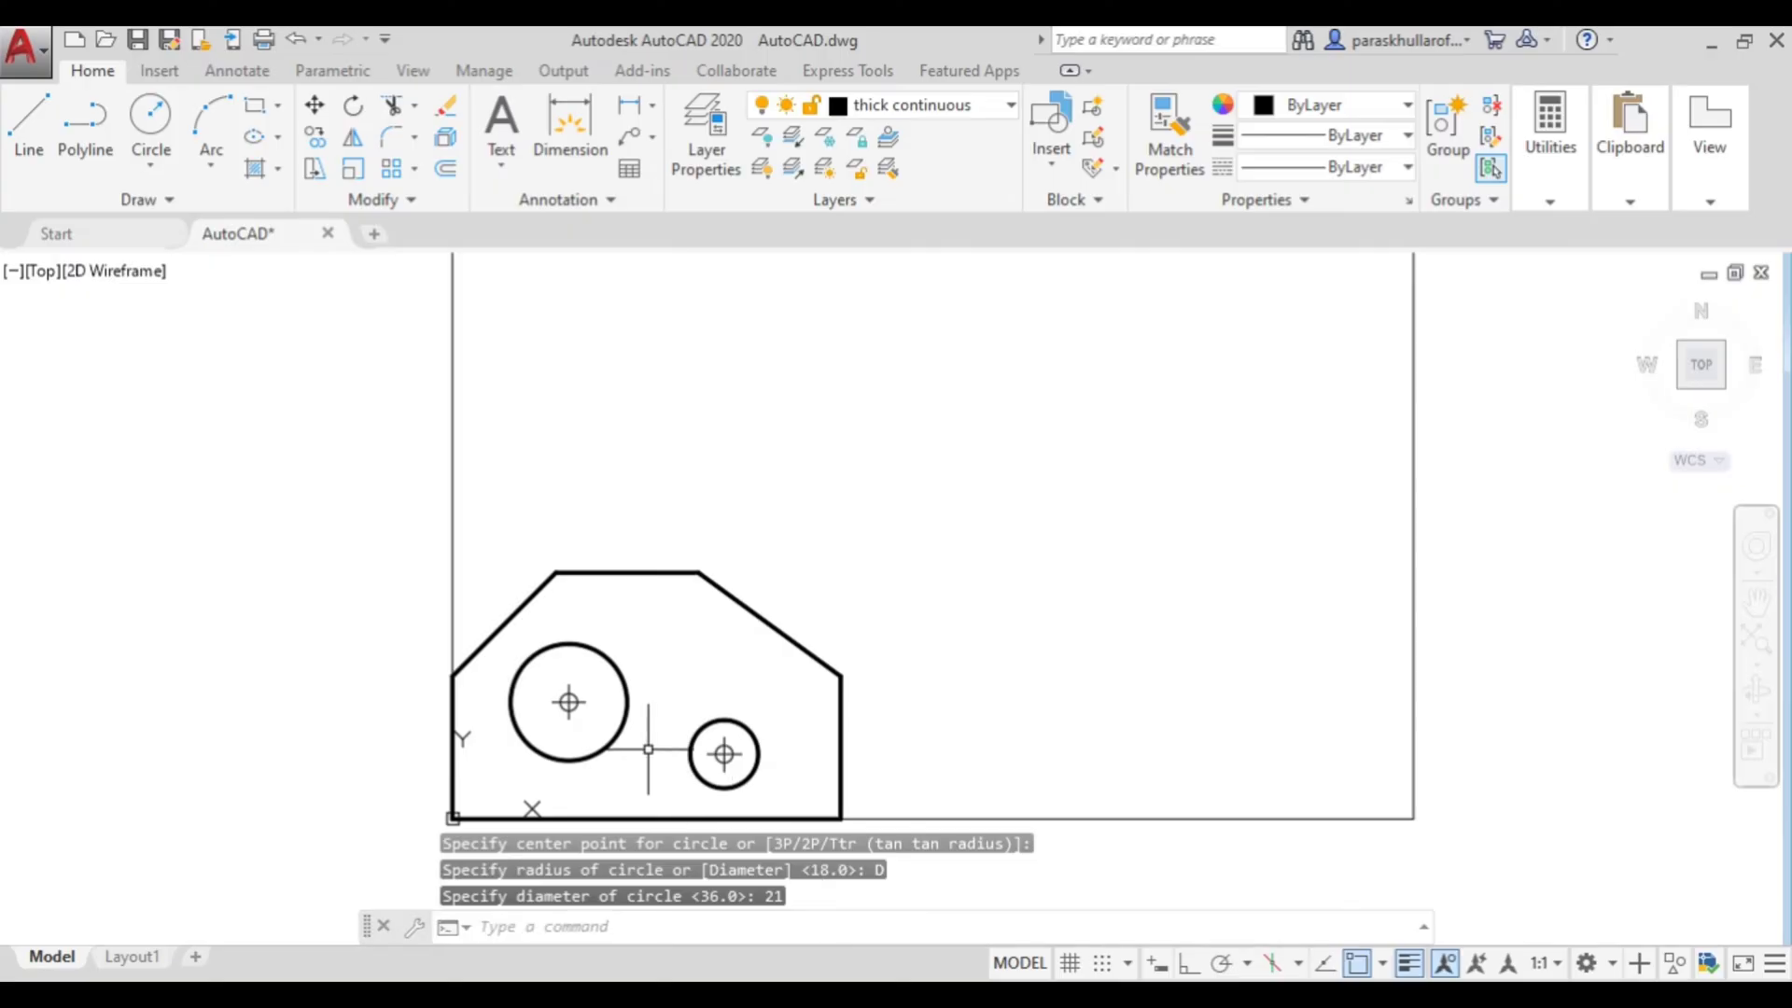
# Step: Select the whole plate outline with both circles and points and set its lineweight to 1.00 mm
pyautogui.click(383, 524)
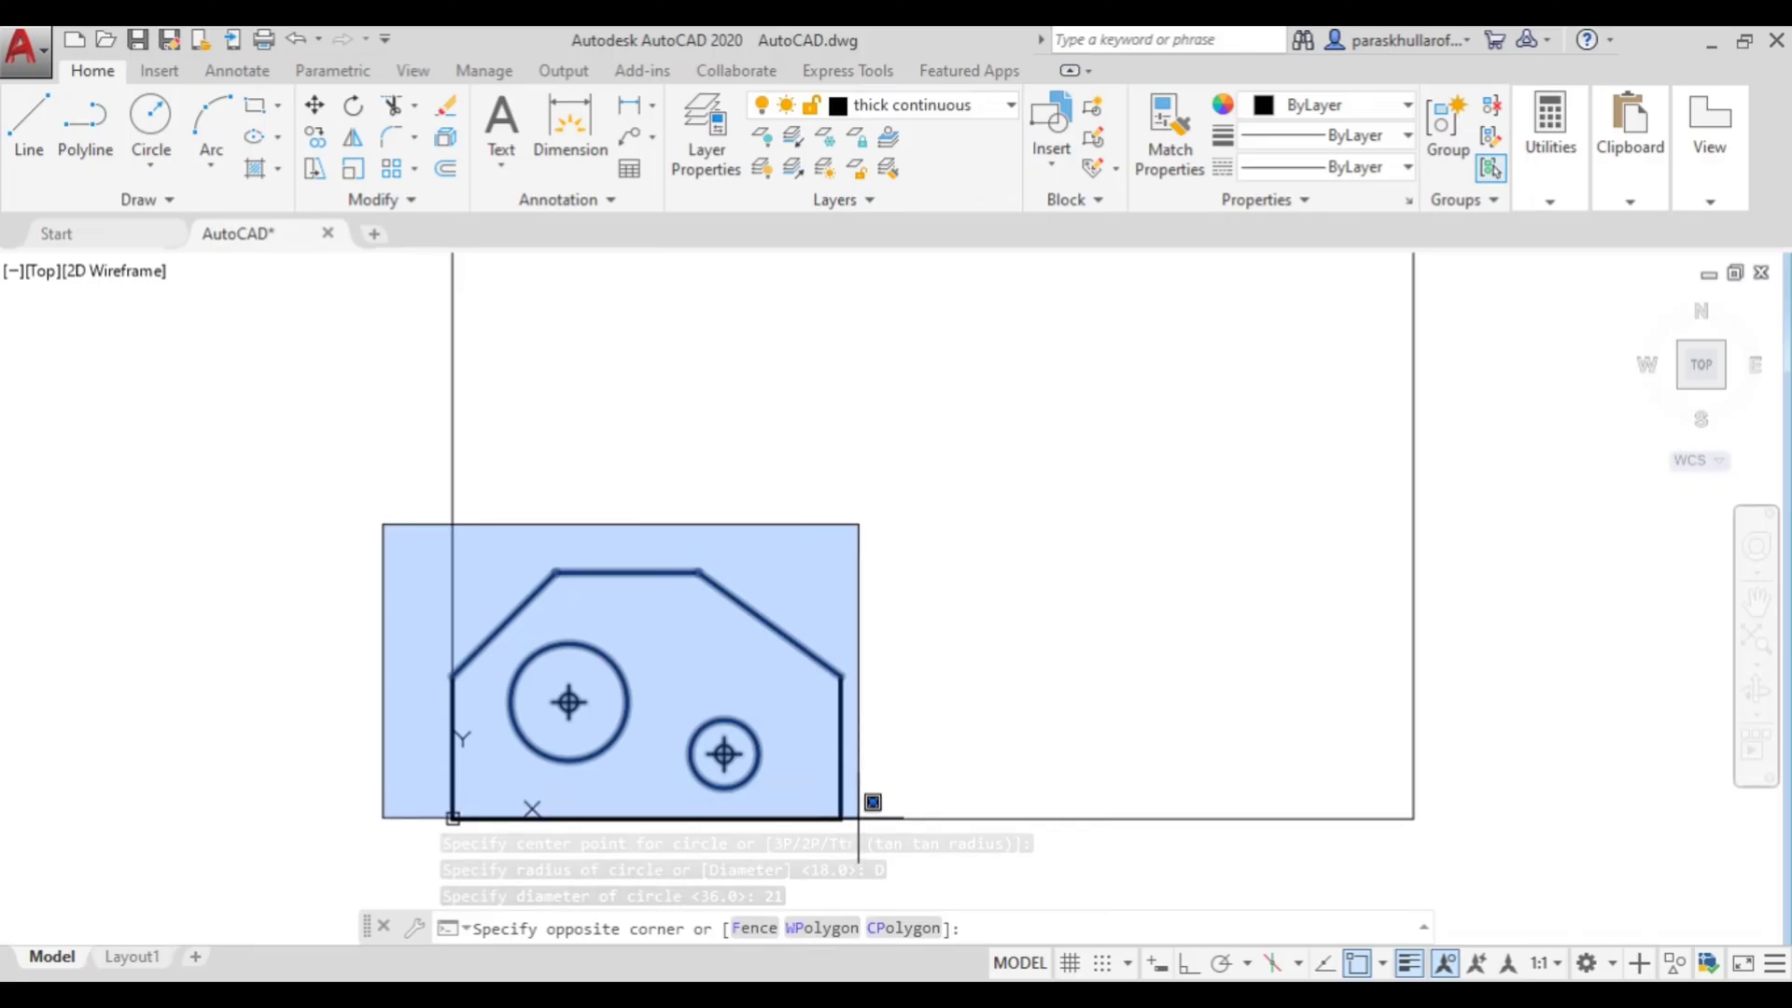
pyautogui.click(858, 838)
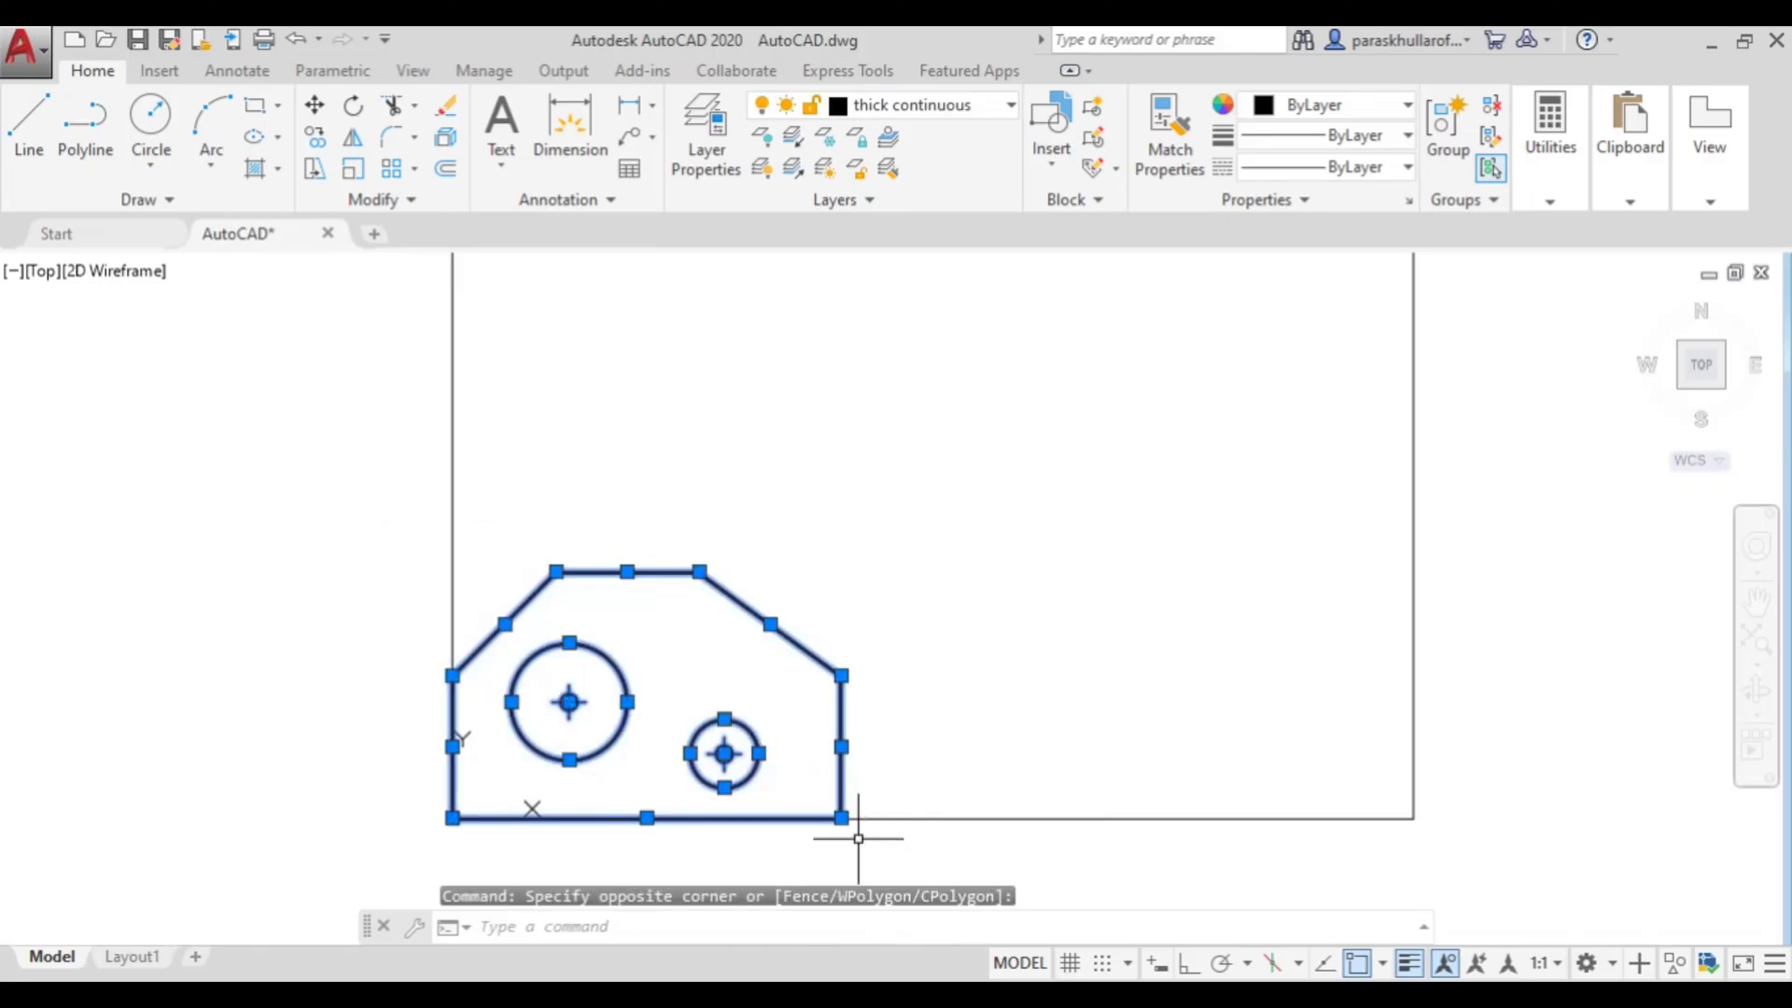
pyautogui.click(1354, 135)
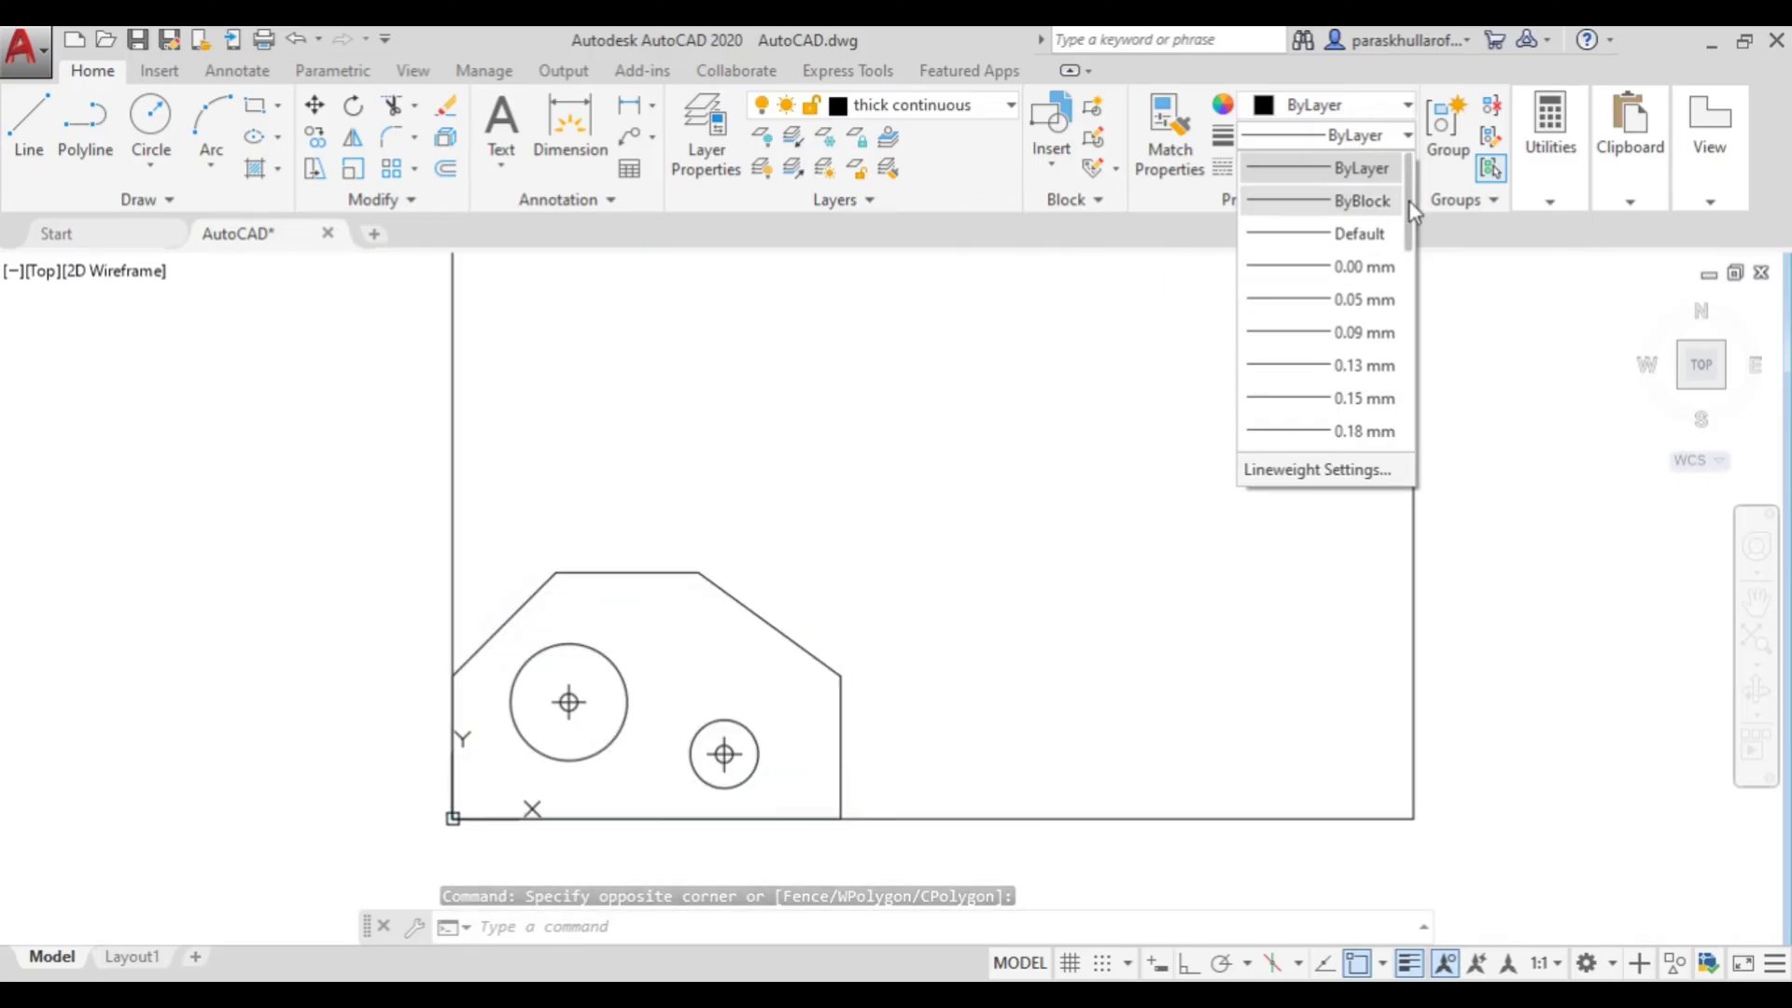
pyautogui.moveTo(1409, 201); pyautogui.dragTo(1404, 355)
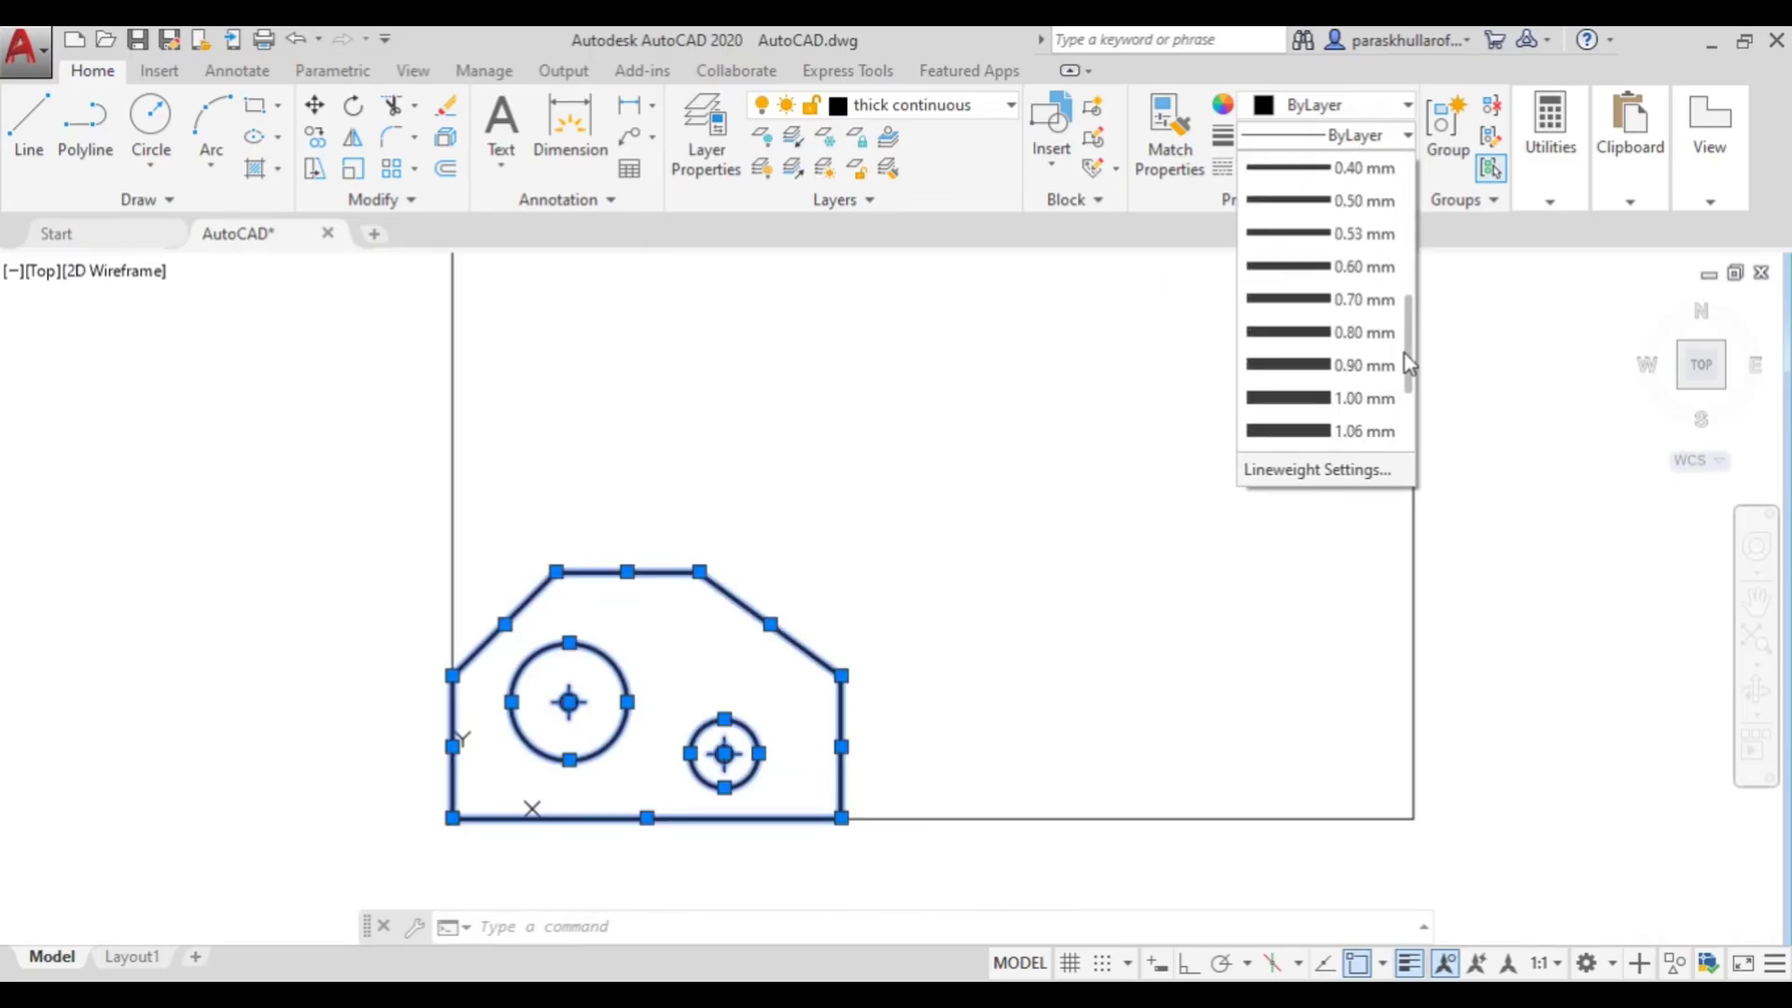
pyautogui.click(1361, 400)
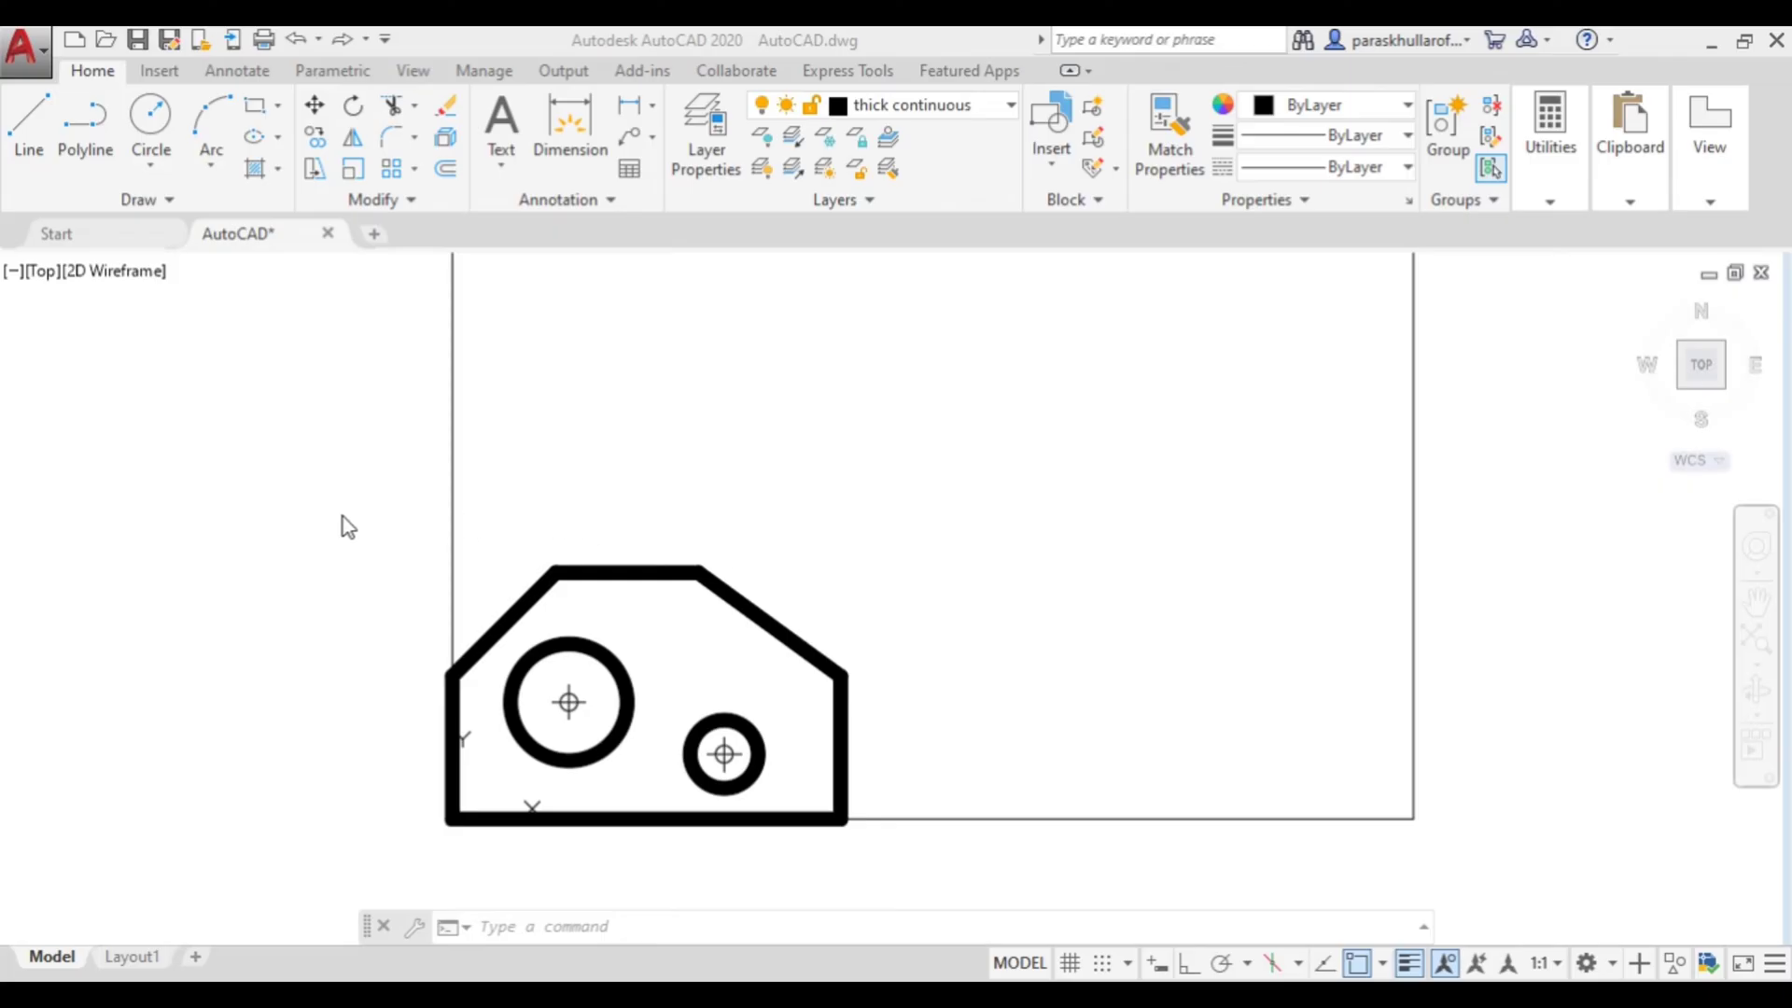
# Step: Erase the complete plate drawing, including the outline, both circles and their centre points, keeping the surrounding frame
pyautogui.click(700, 676)
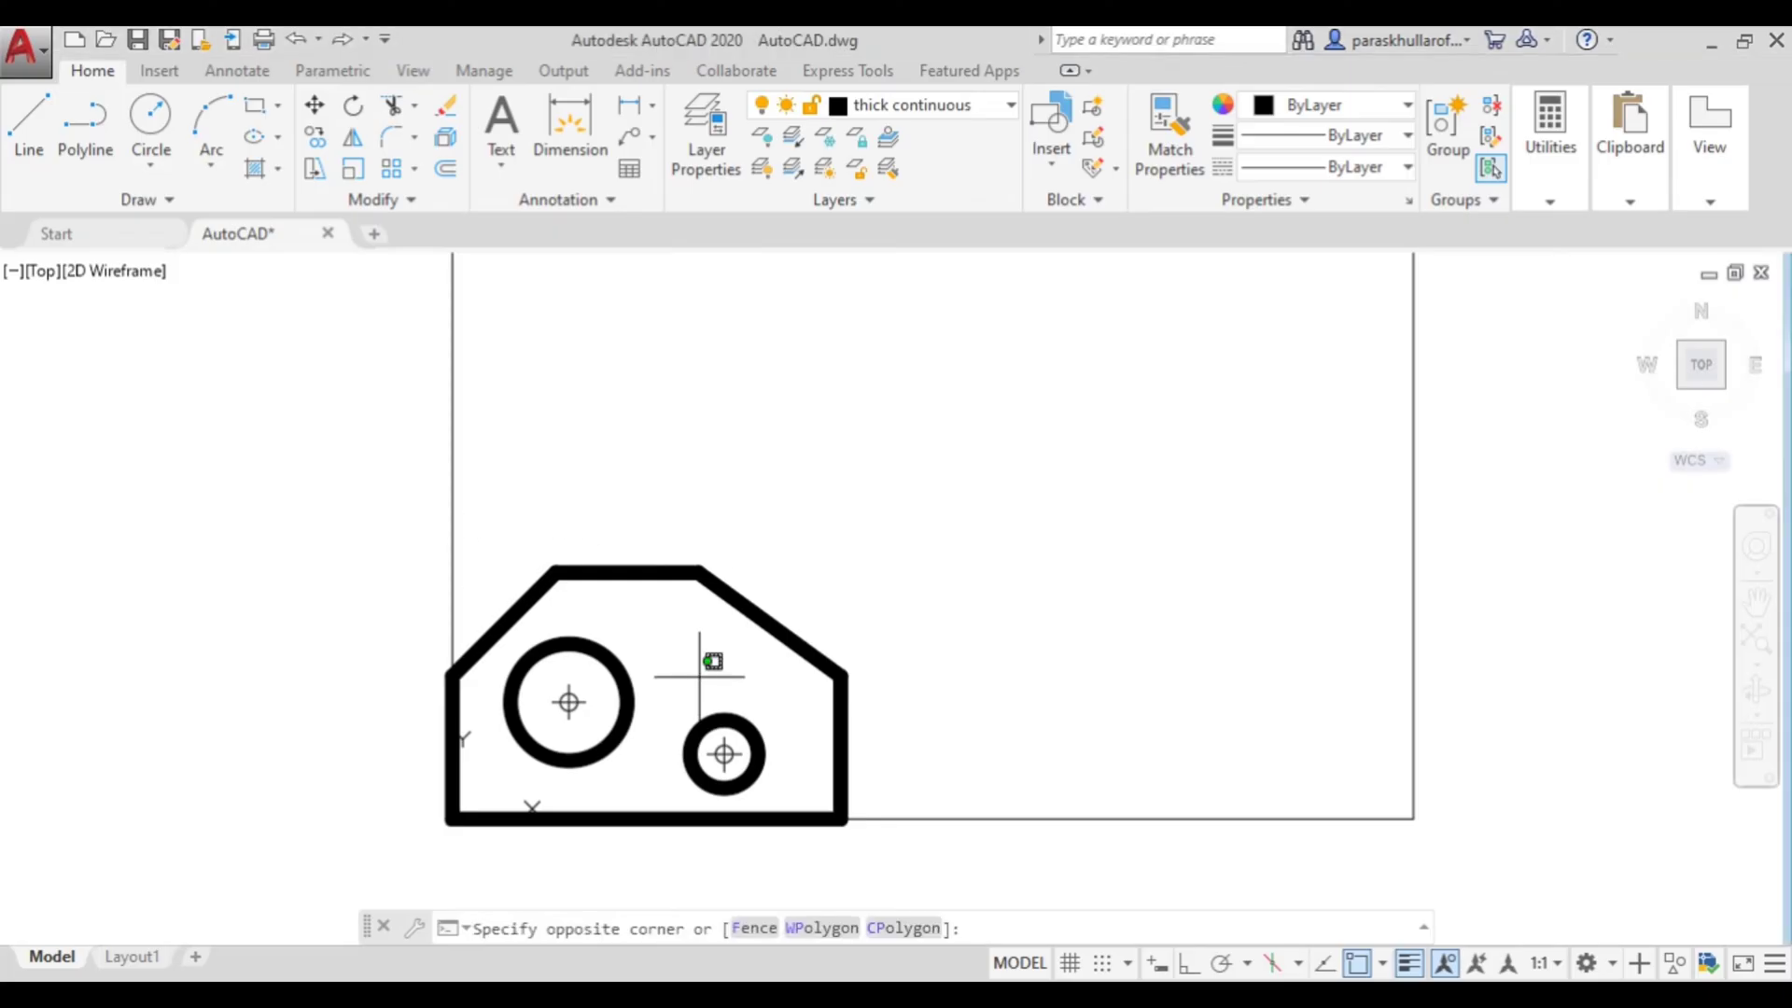
pyautogui.press('Escape')
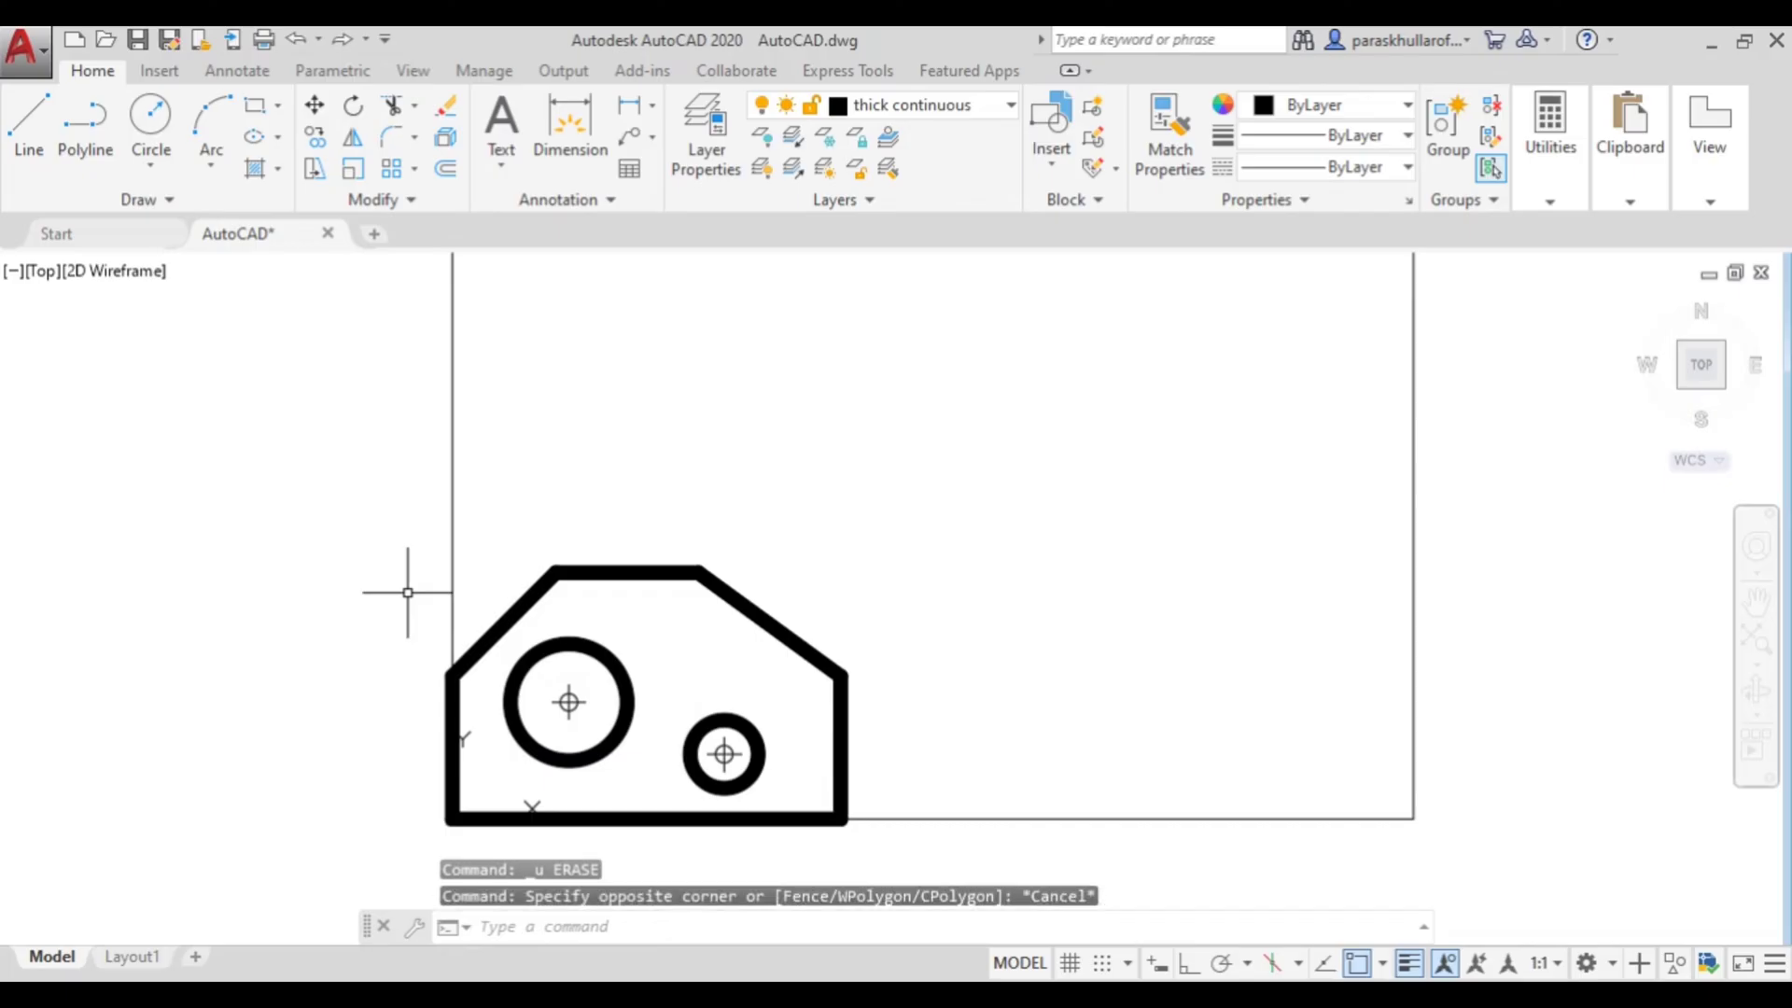
pyautogui.click(322, 534)
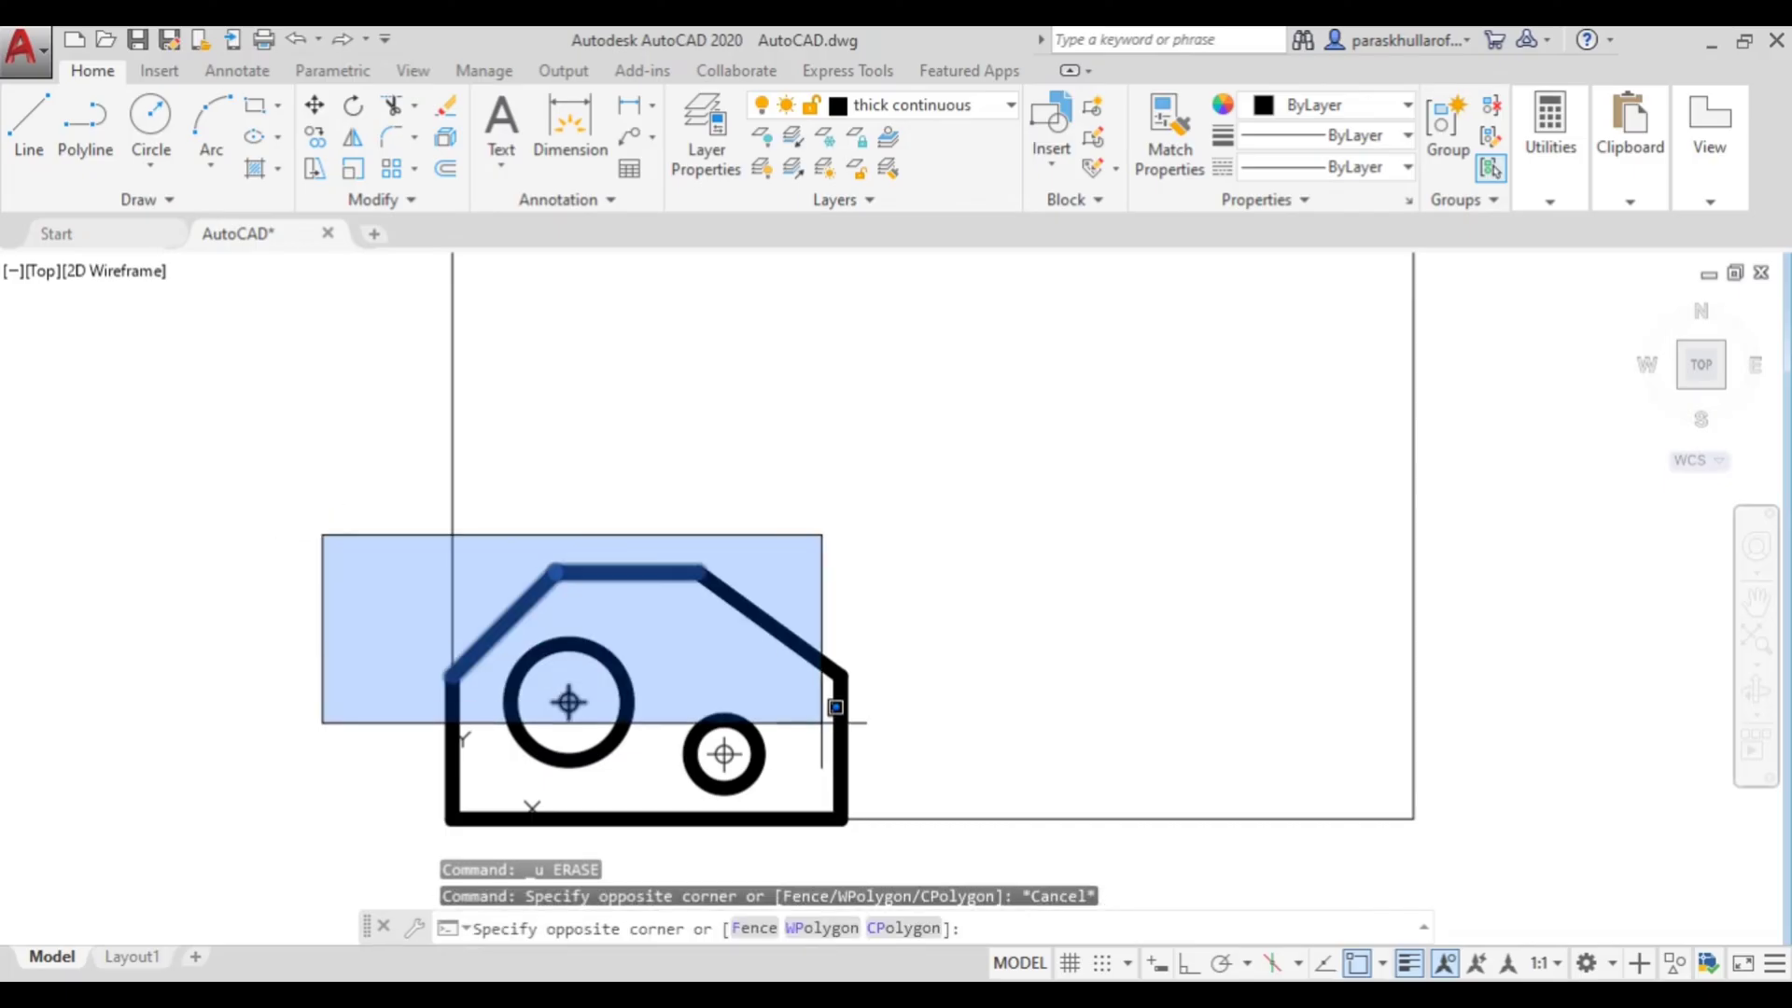
pyautogui.click(903, 846)
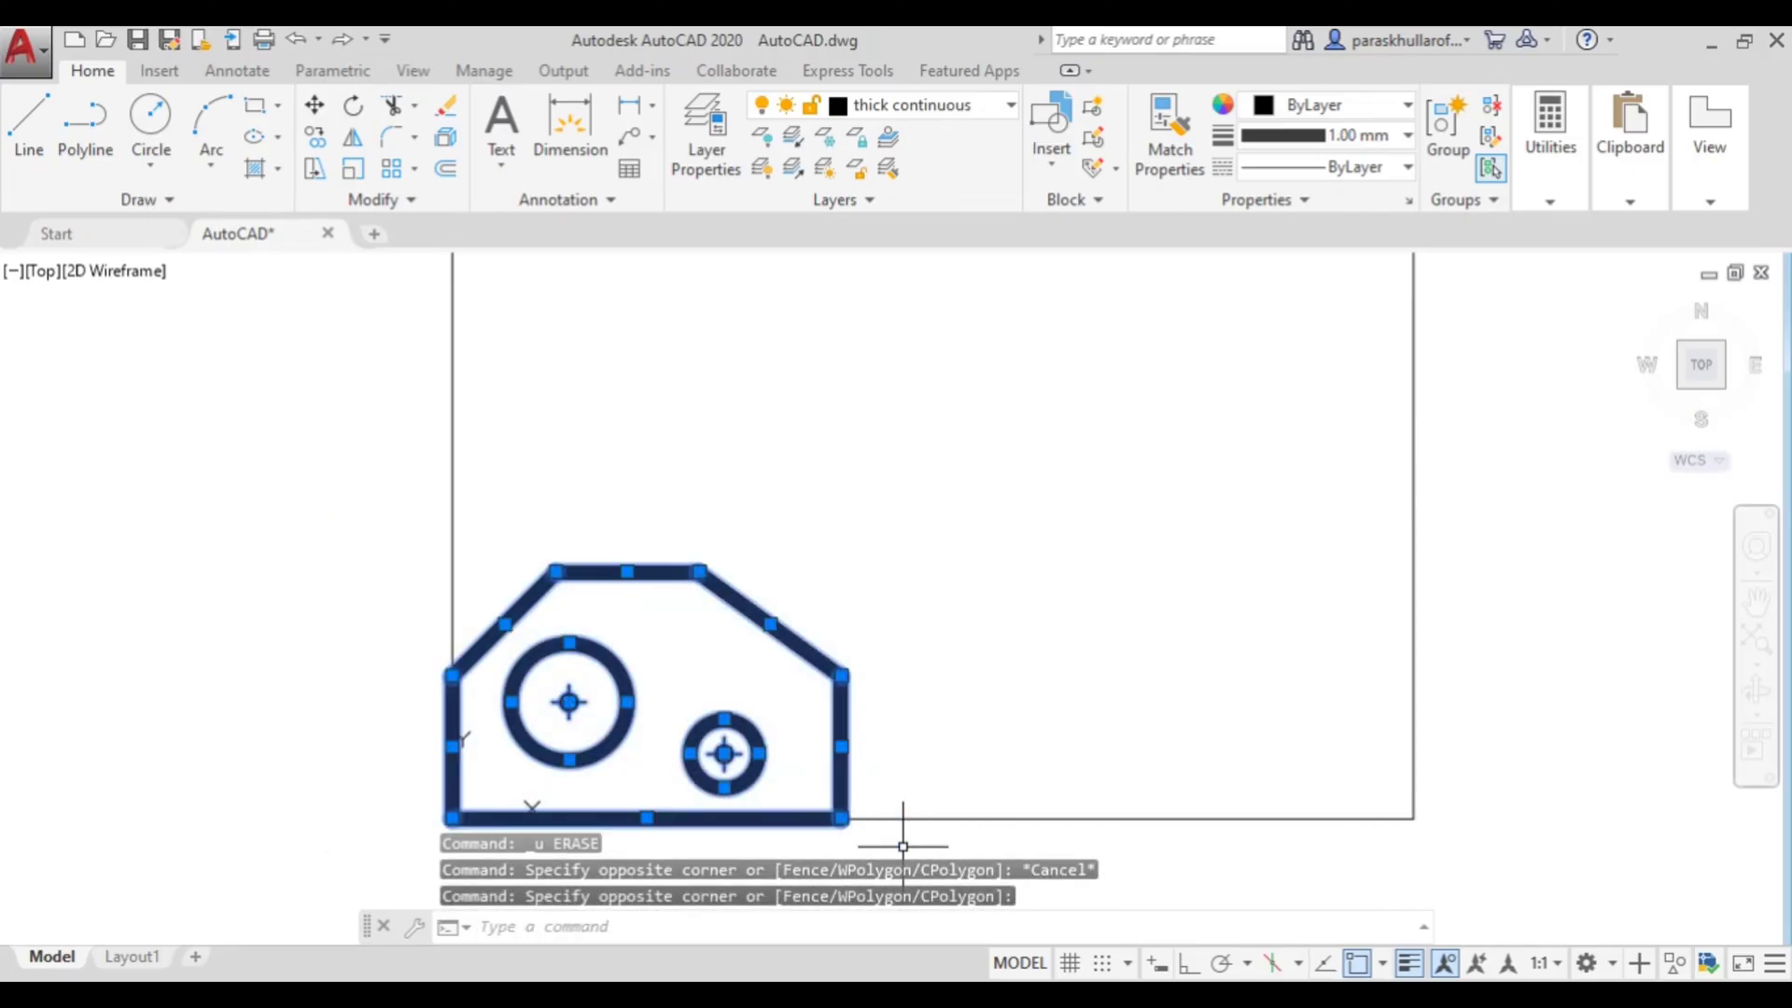
pyautogui.press('Delete')
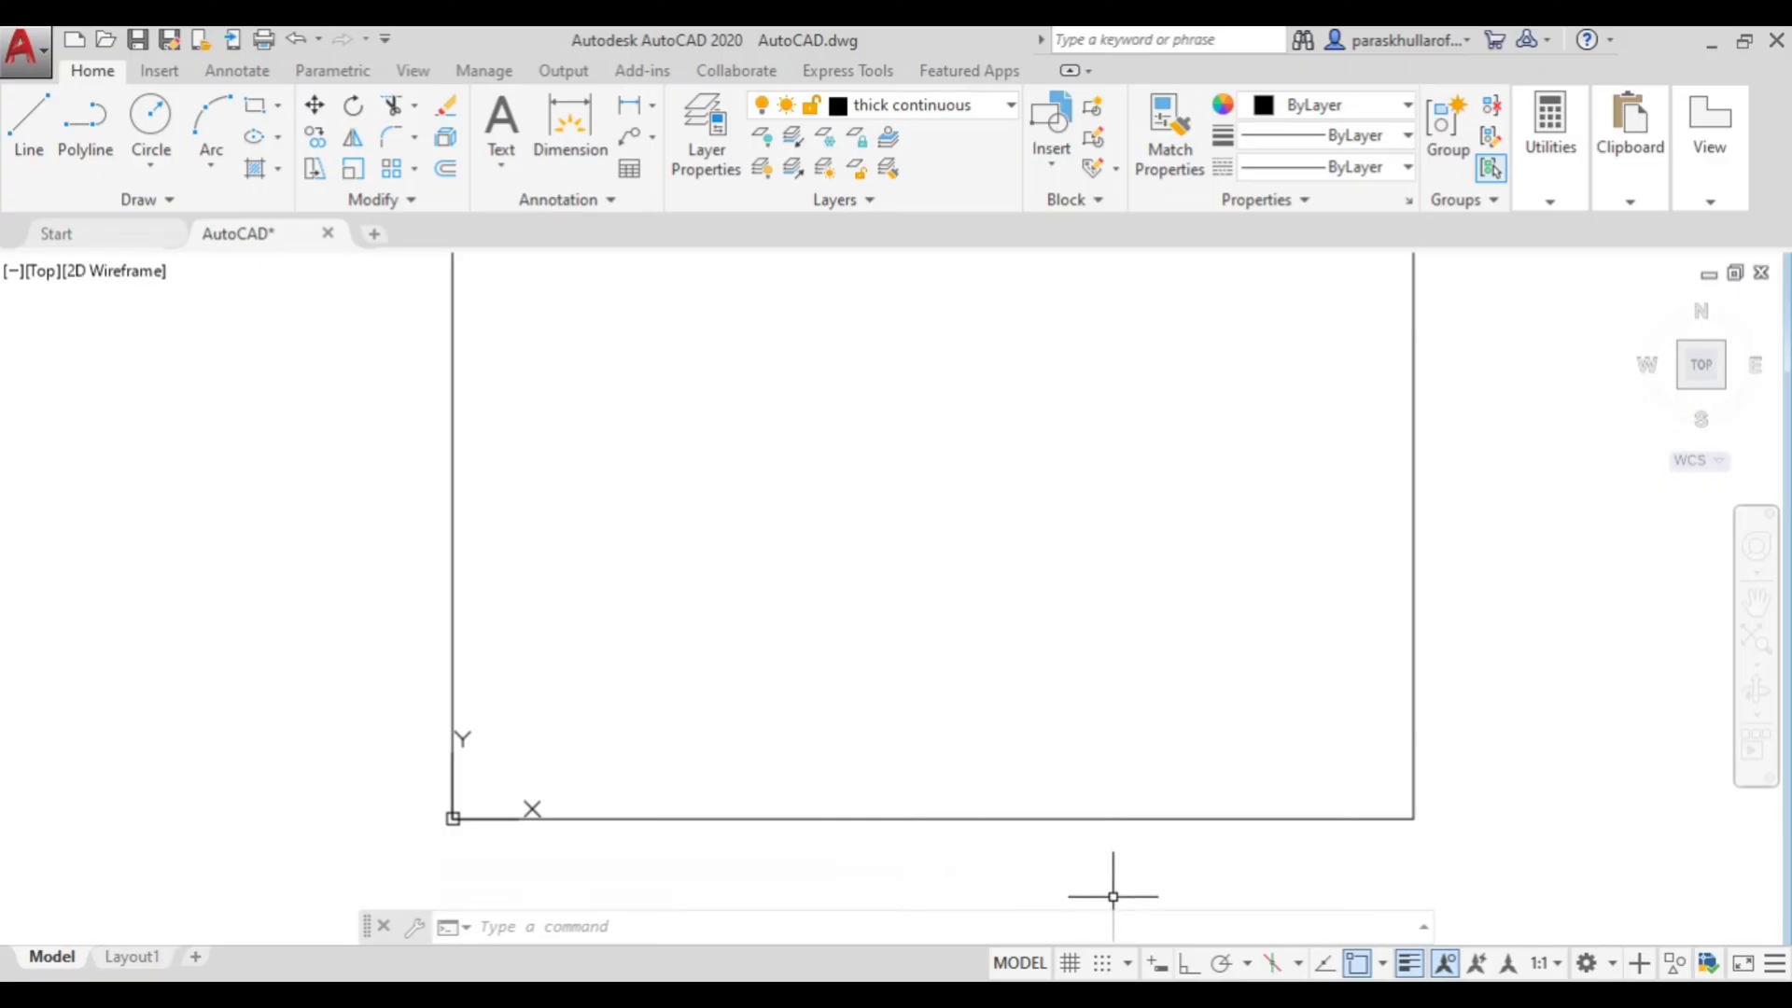
# Step: Turn on Ortho mode and draw a 44 long vertical line upward from a freely picked point inside the frame
pyautogui.click(1189, 963)
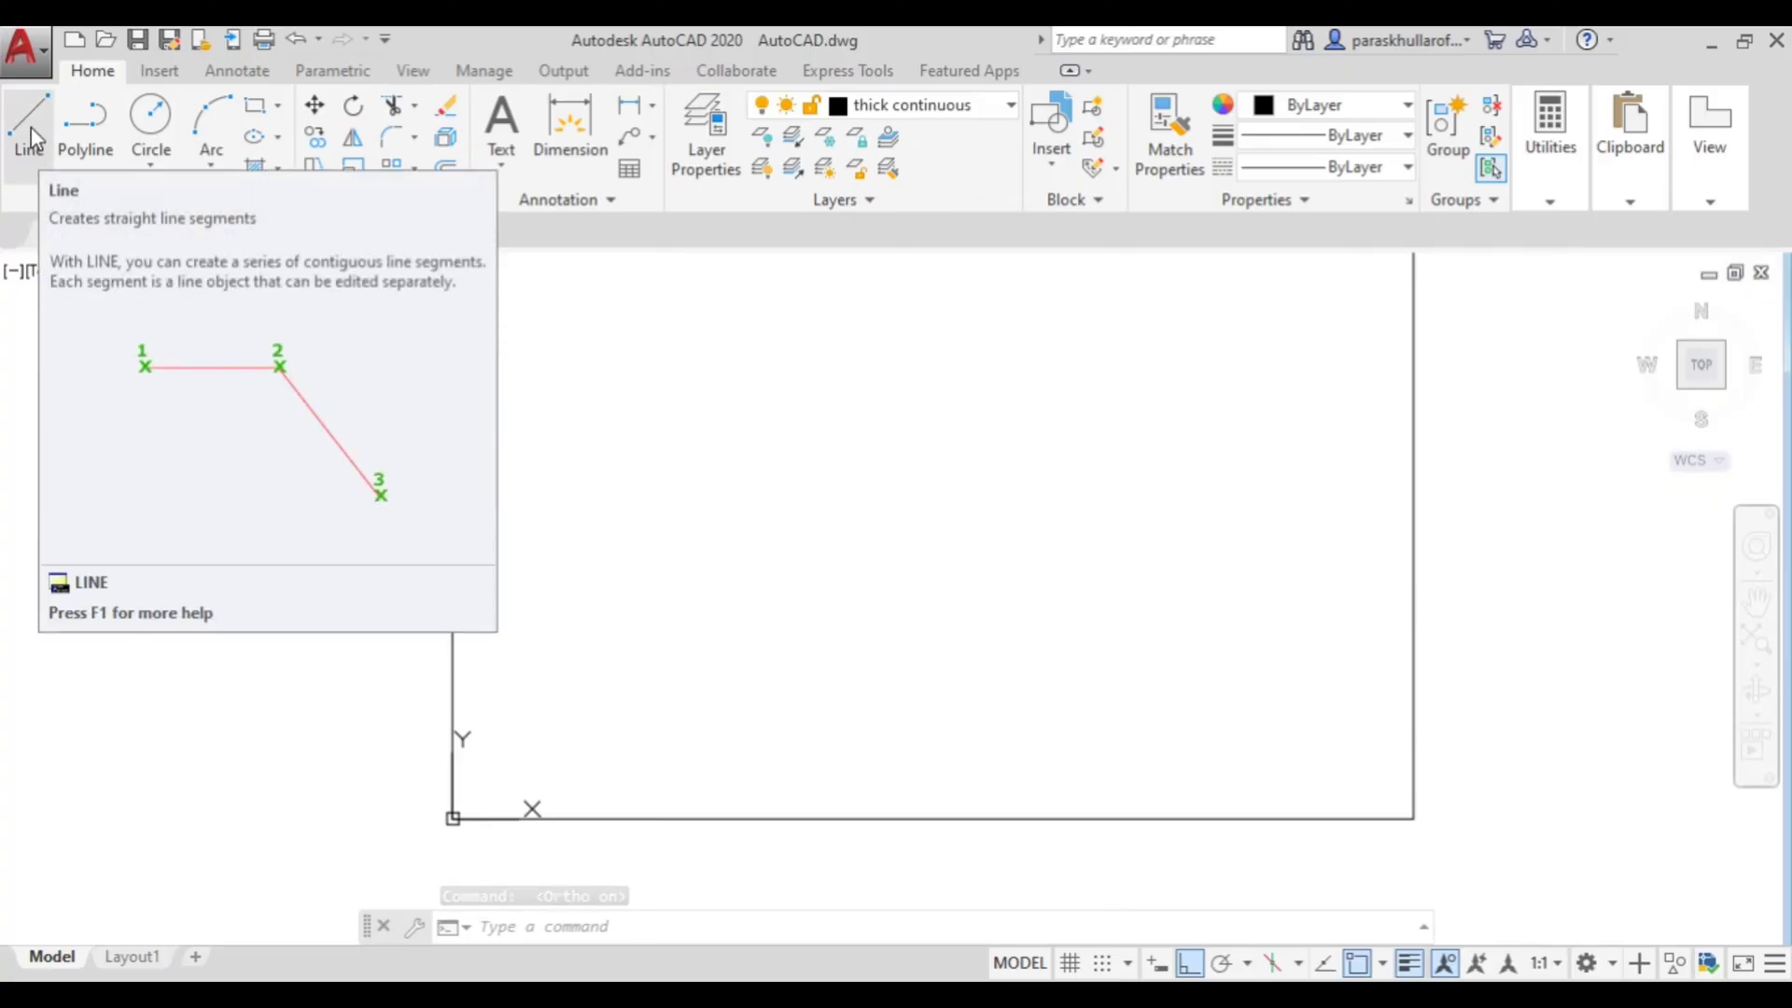
pyautogui.click(30, 126)
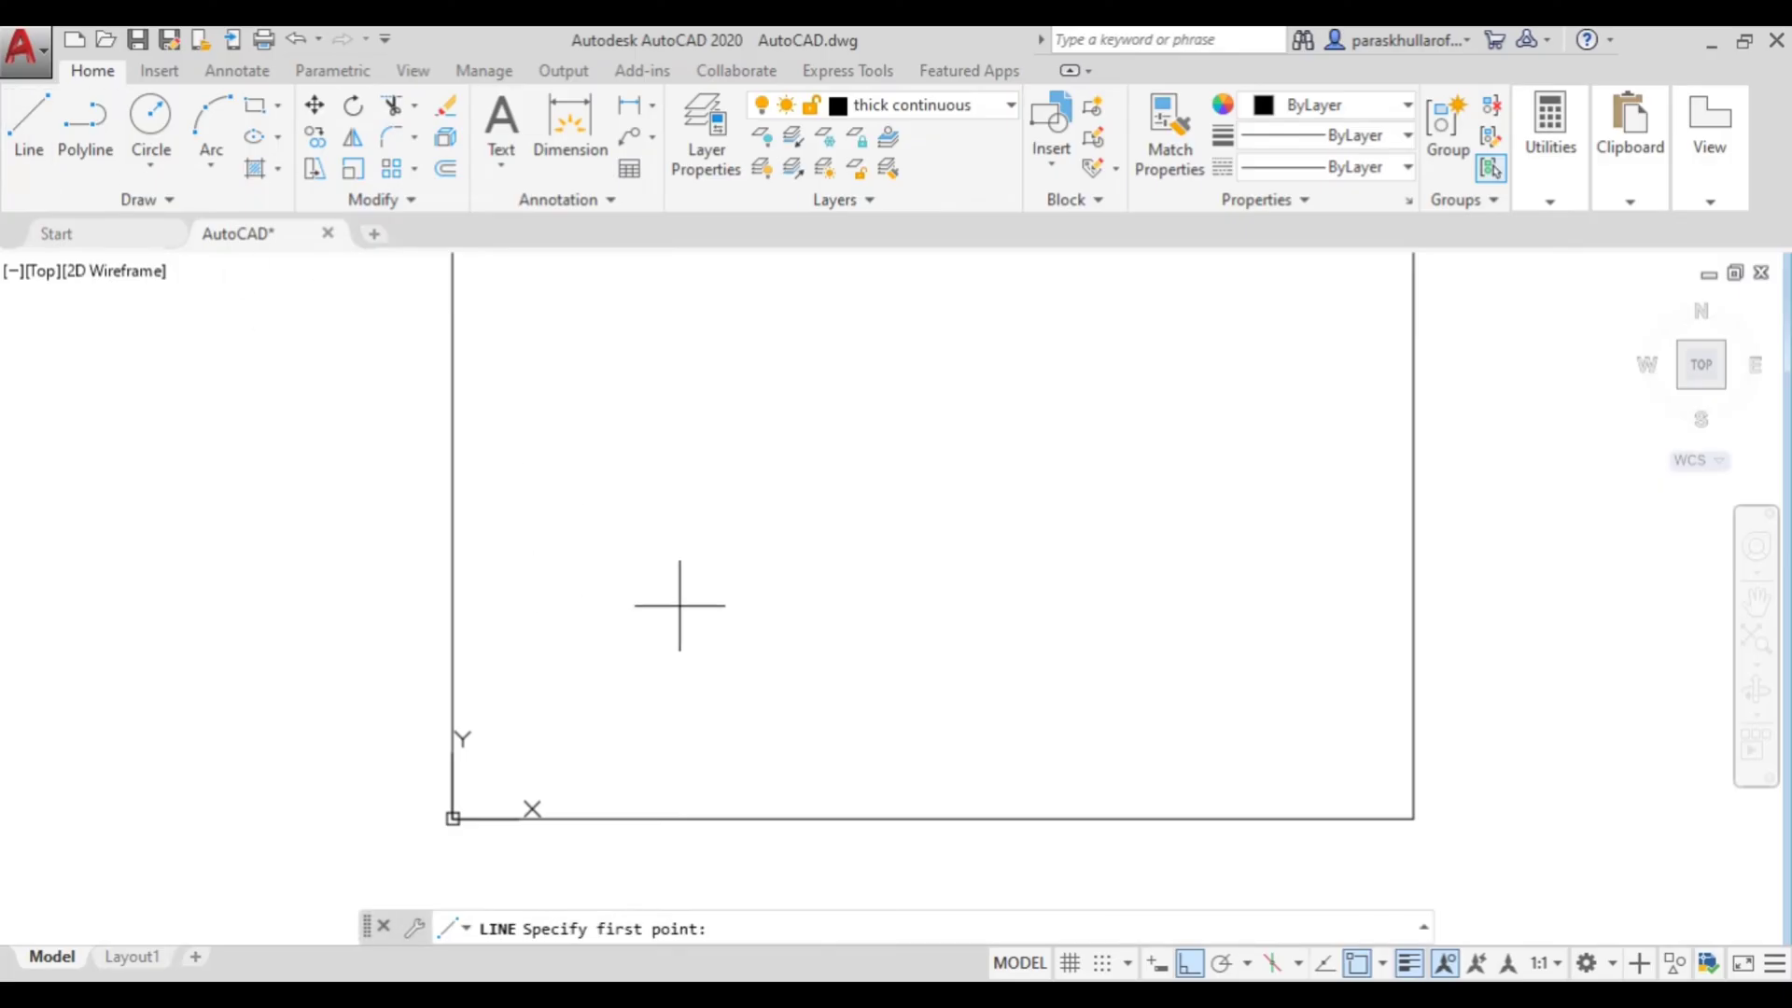
pyautogui.click(628, 617)
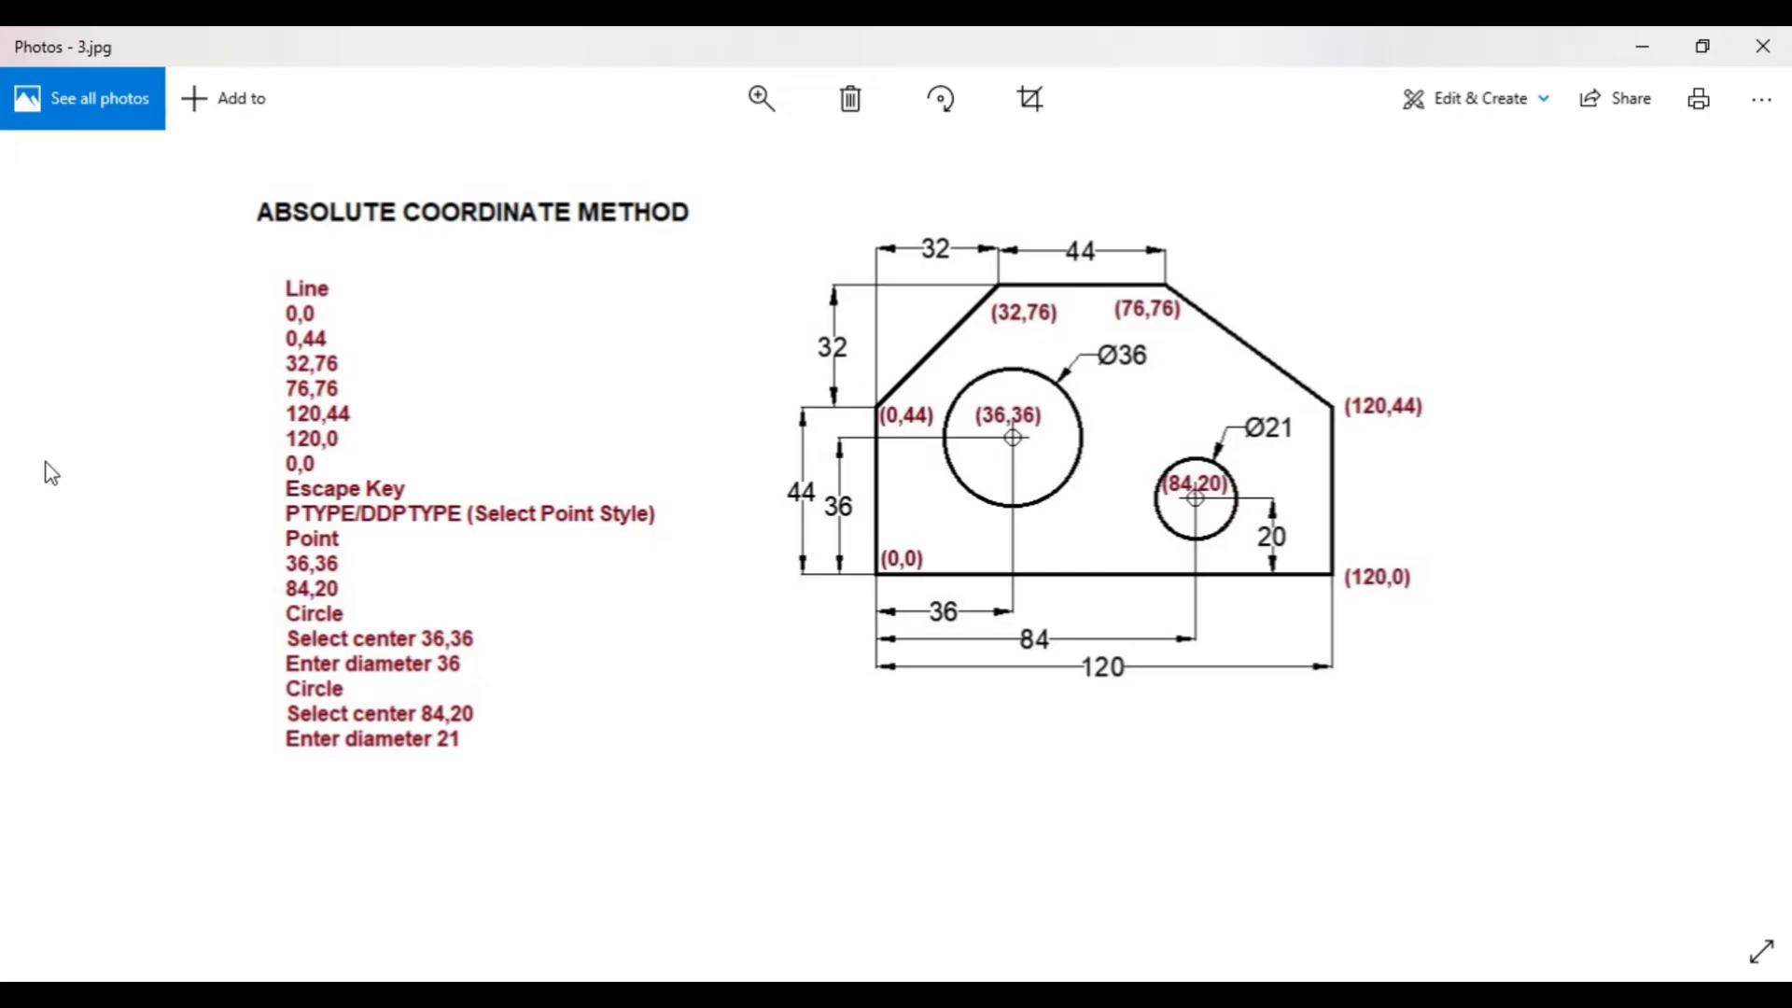
pyautogui.click(63, 544)
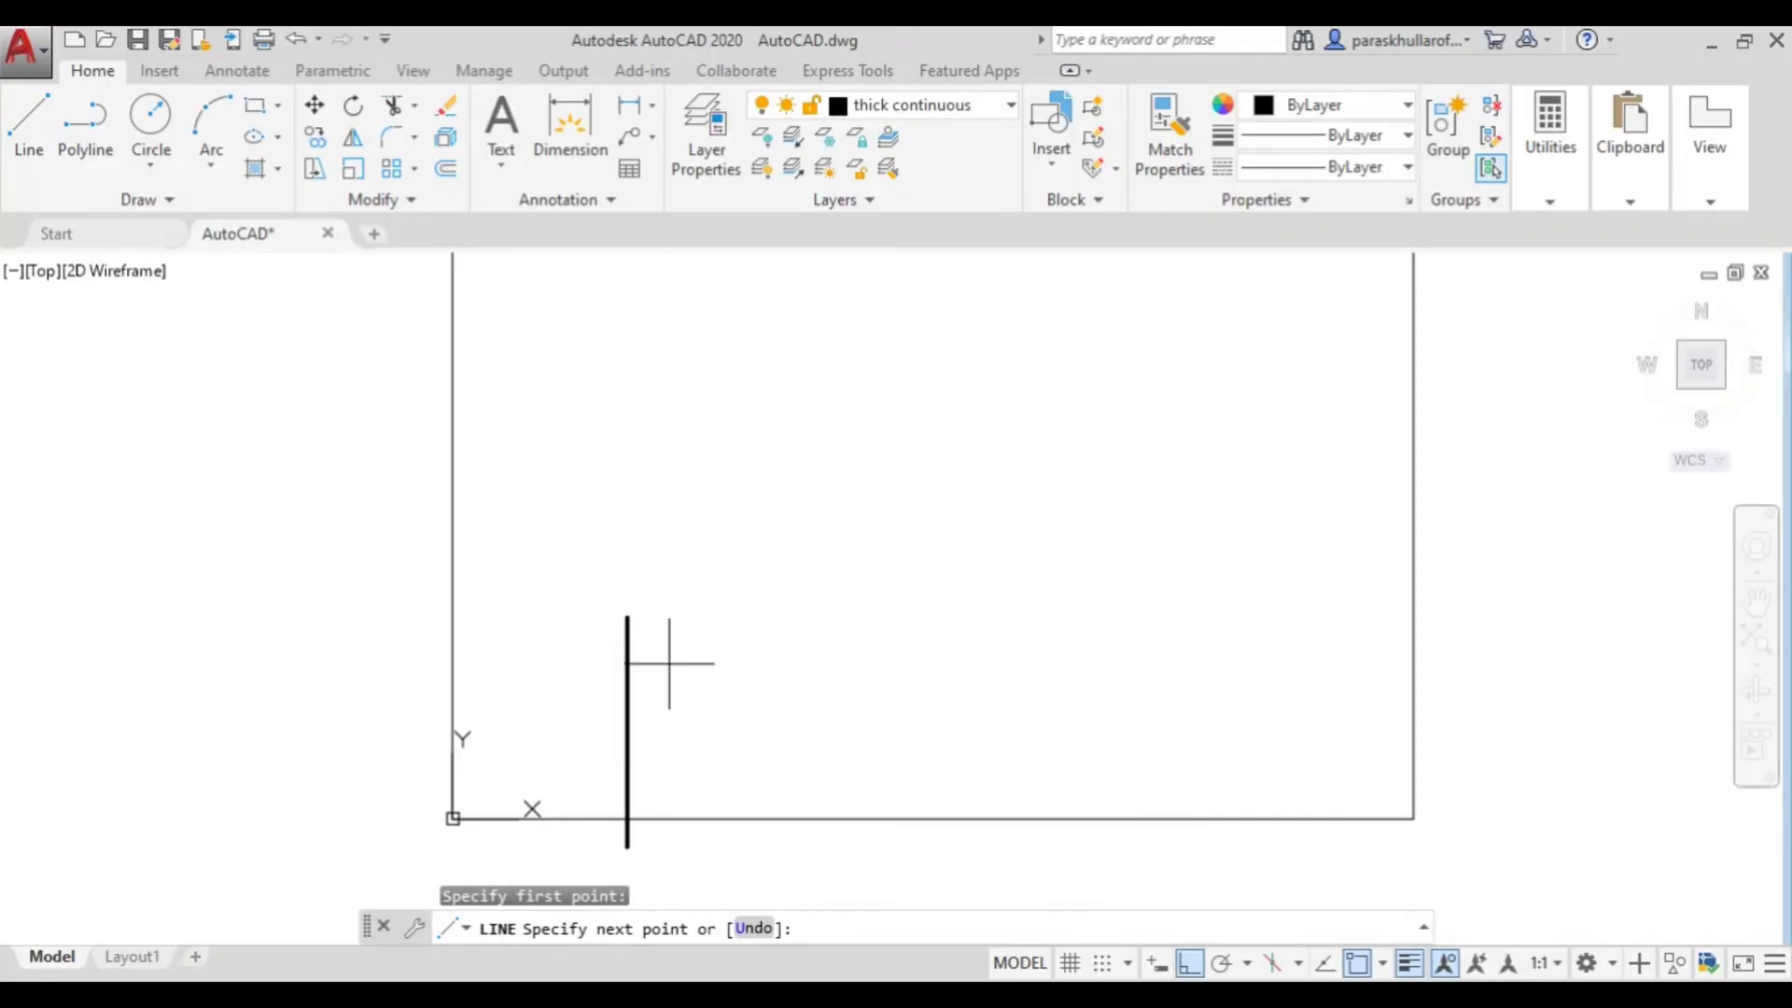
pyautogui.click(669, 617)
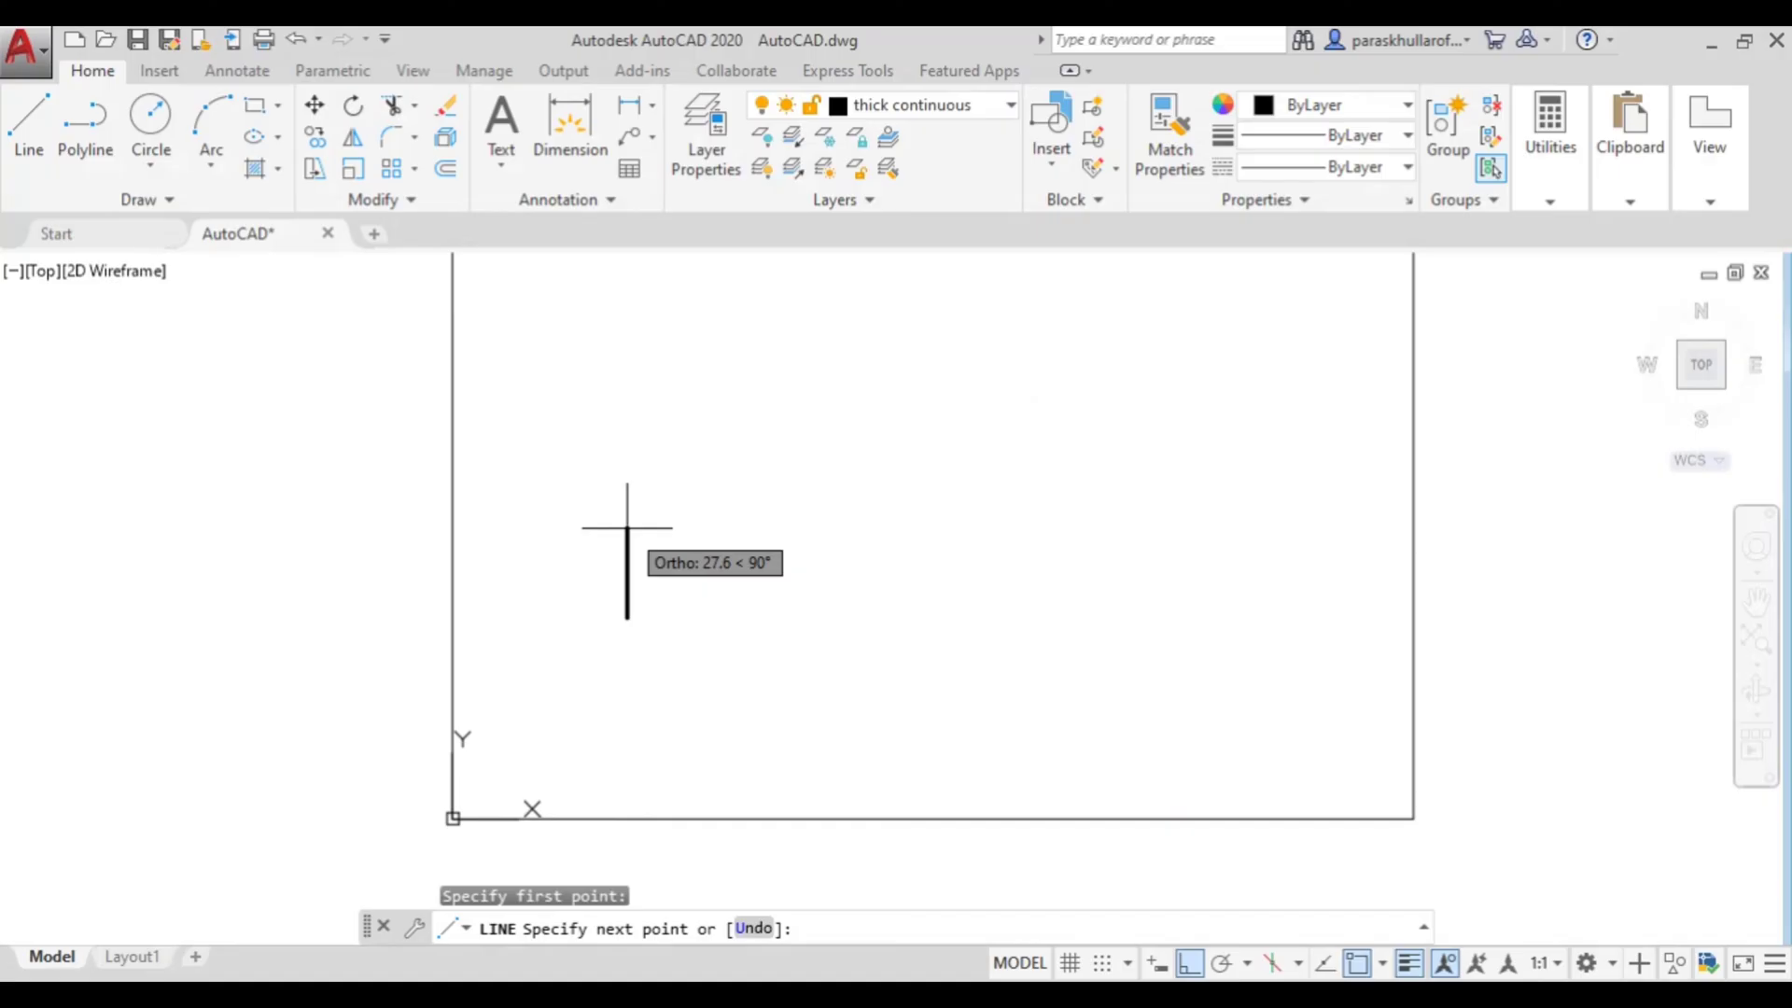
pyautogui.write('44')
pyautogui.press('Return')
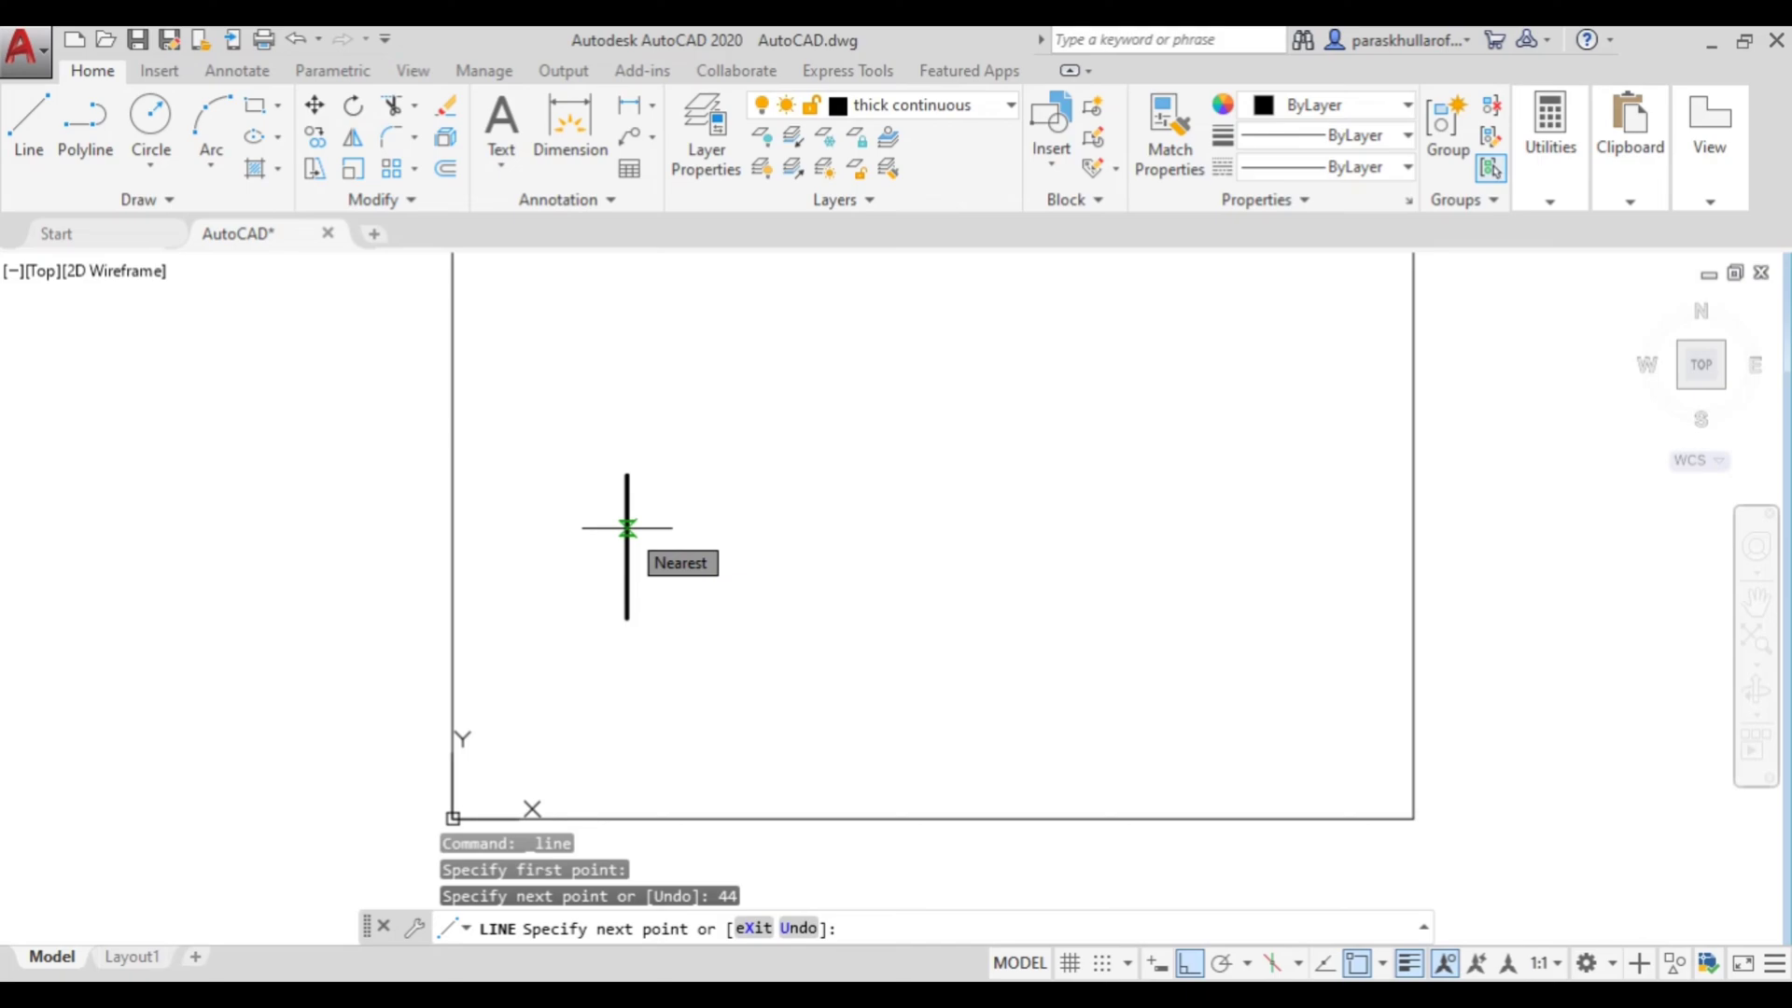
# Step: Following the reference image, continue the line 32 straight up and 32 horizontally to the right as construction segments
pyautogui.hotkey('alt', 'Tab')
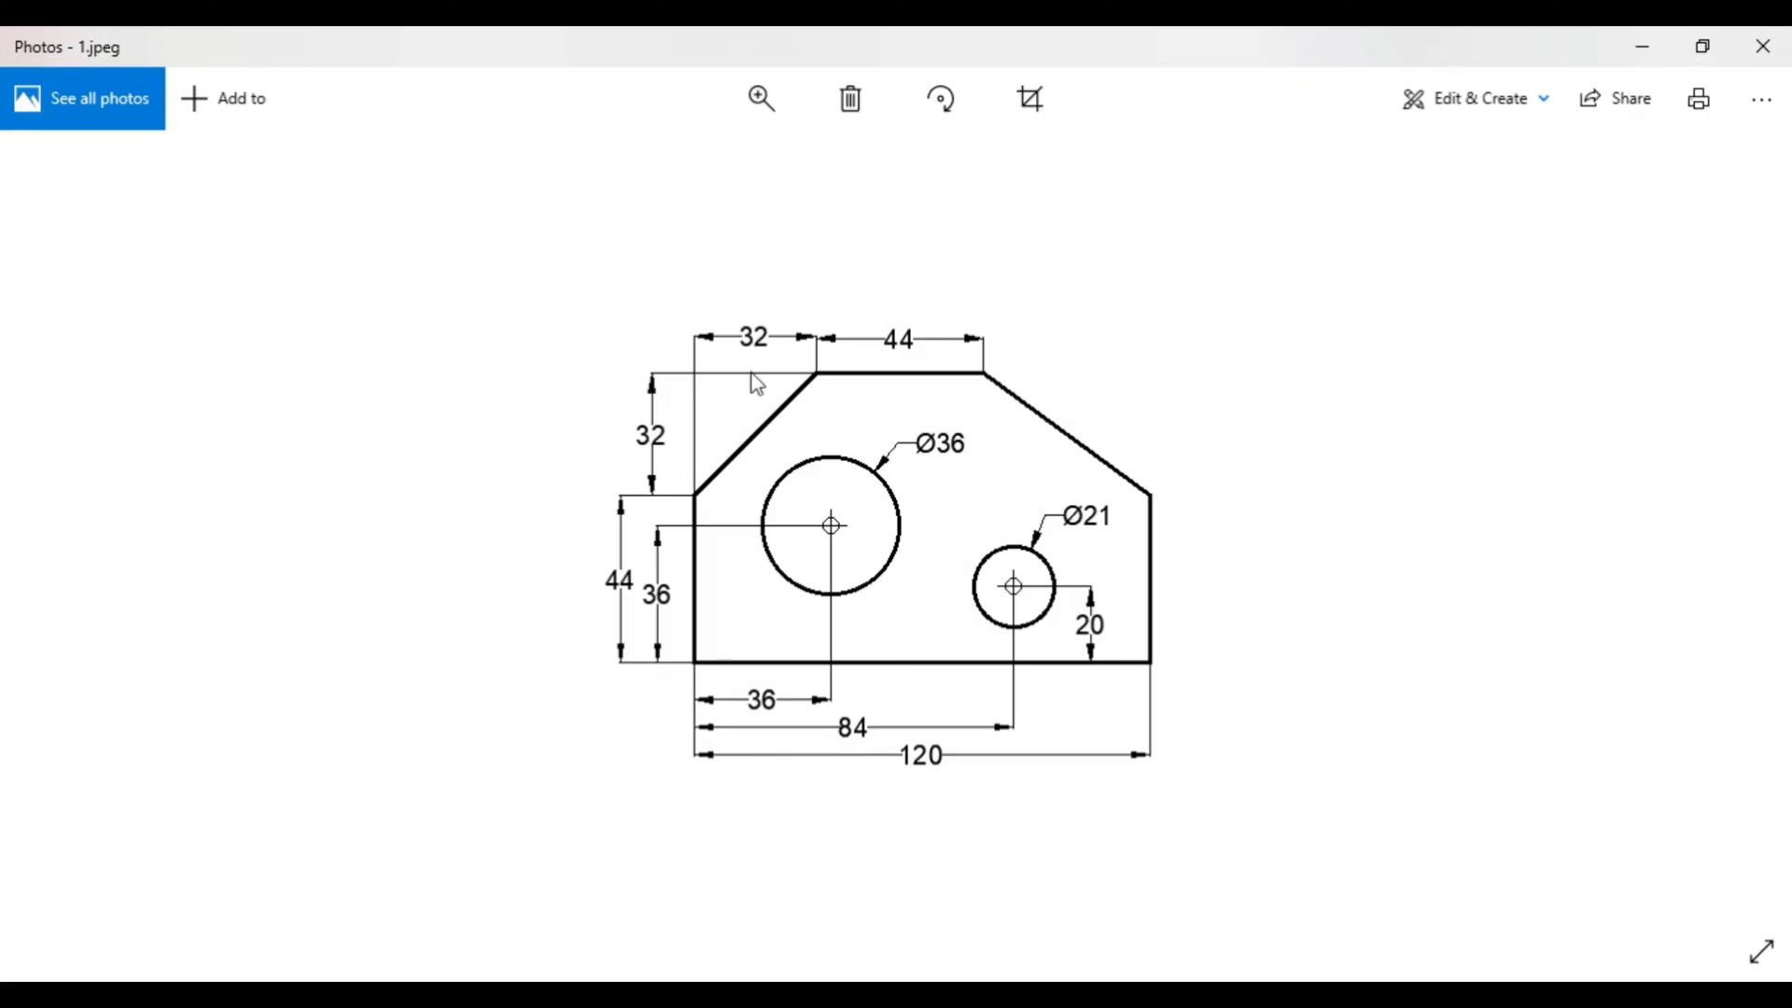
pyautogui.hotkey('alt', 'Tab')
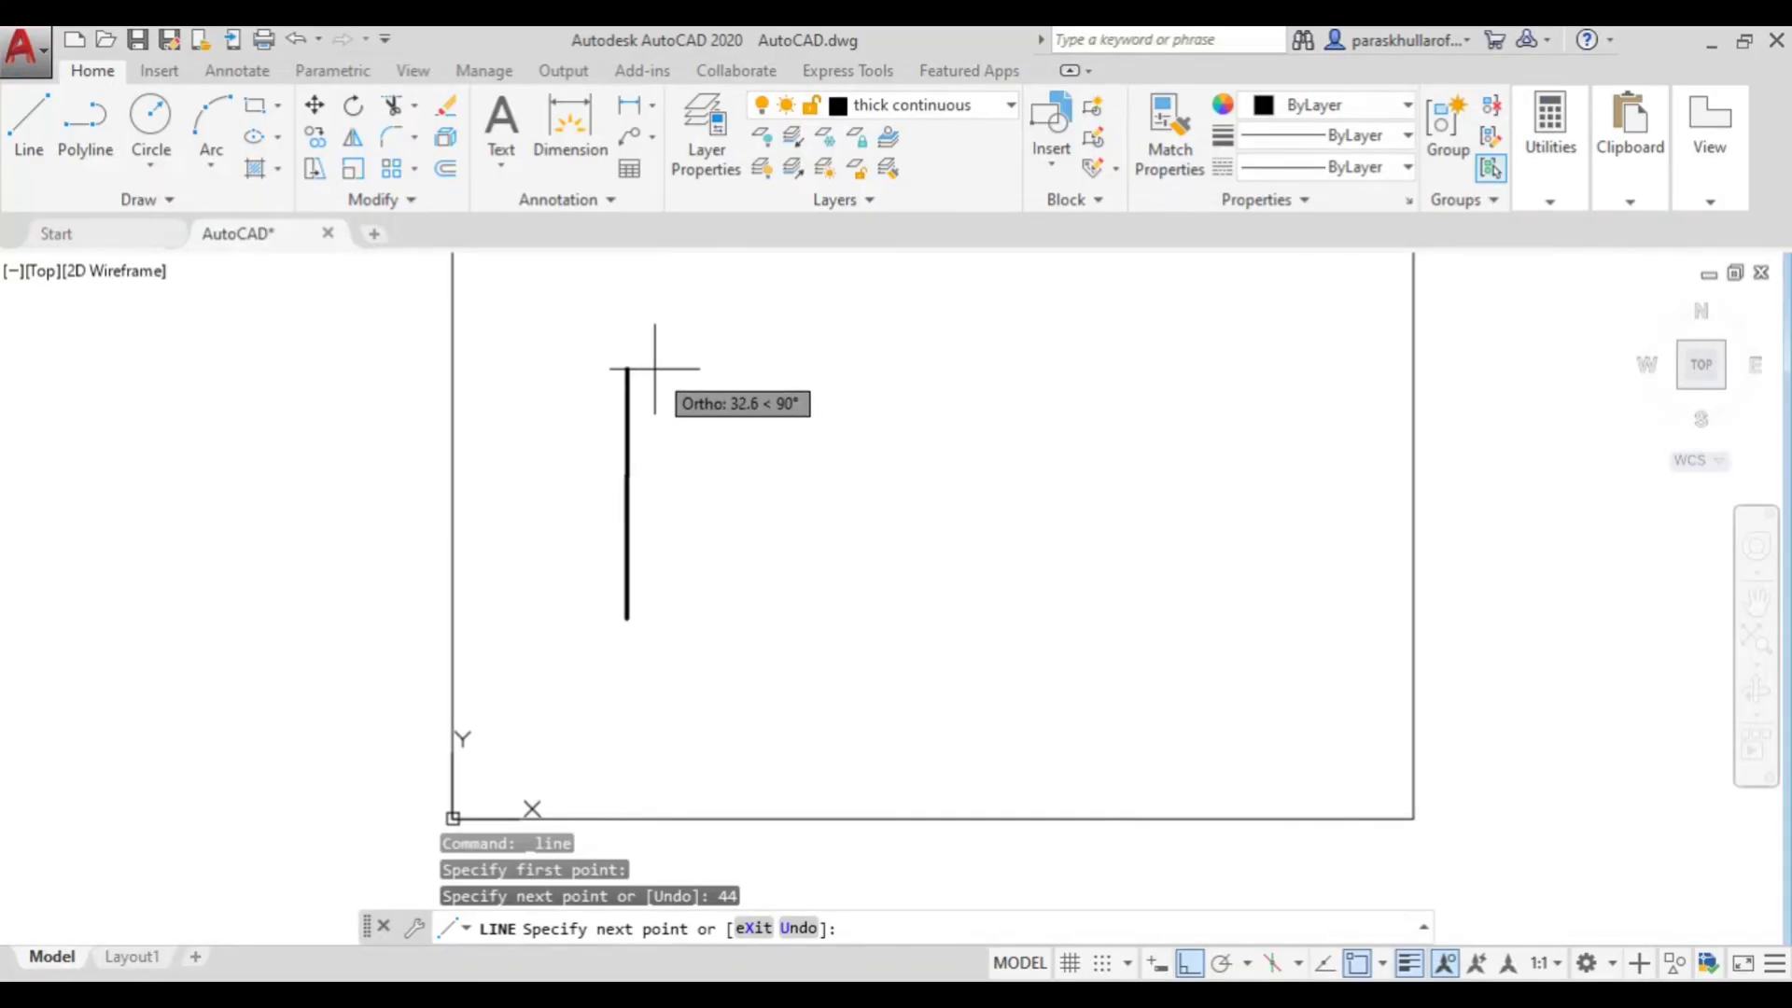
pyautogui.write('32')
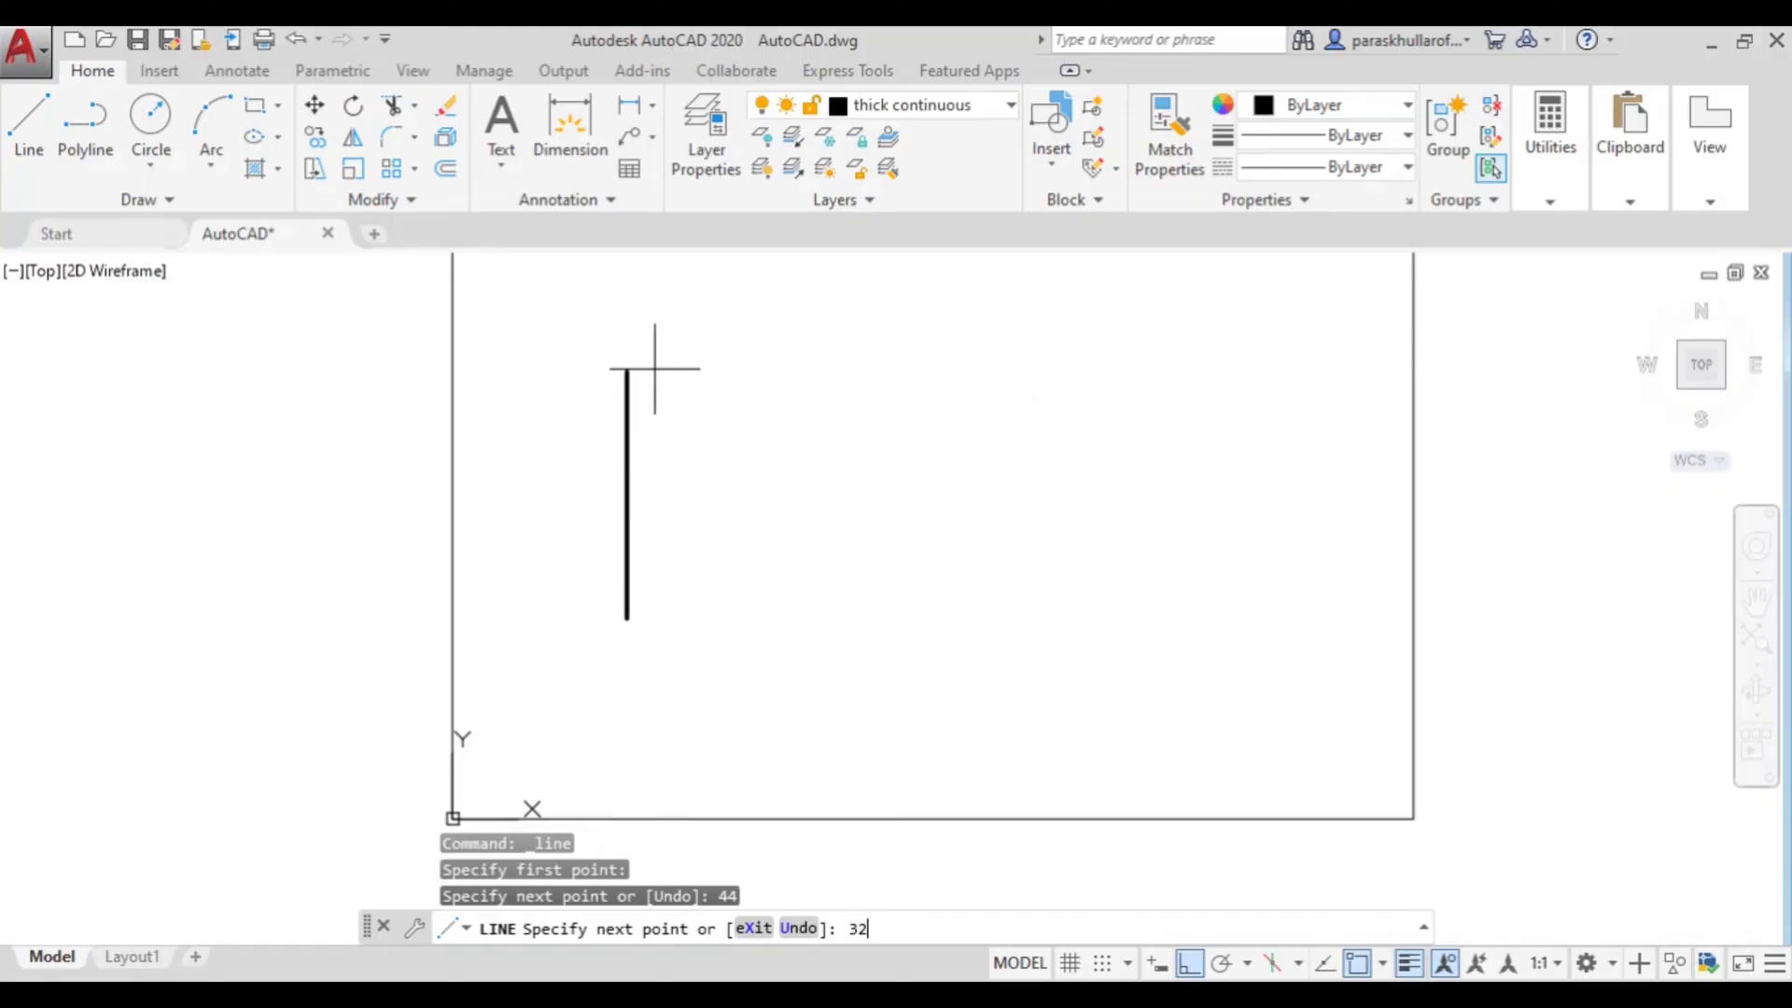
pyautogui.press('Return')
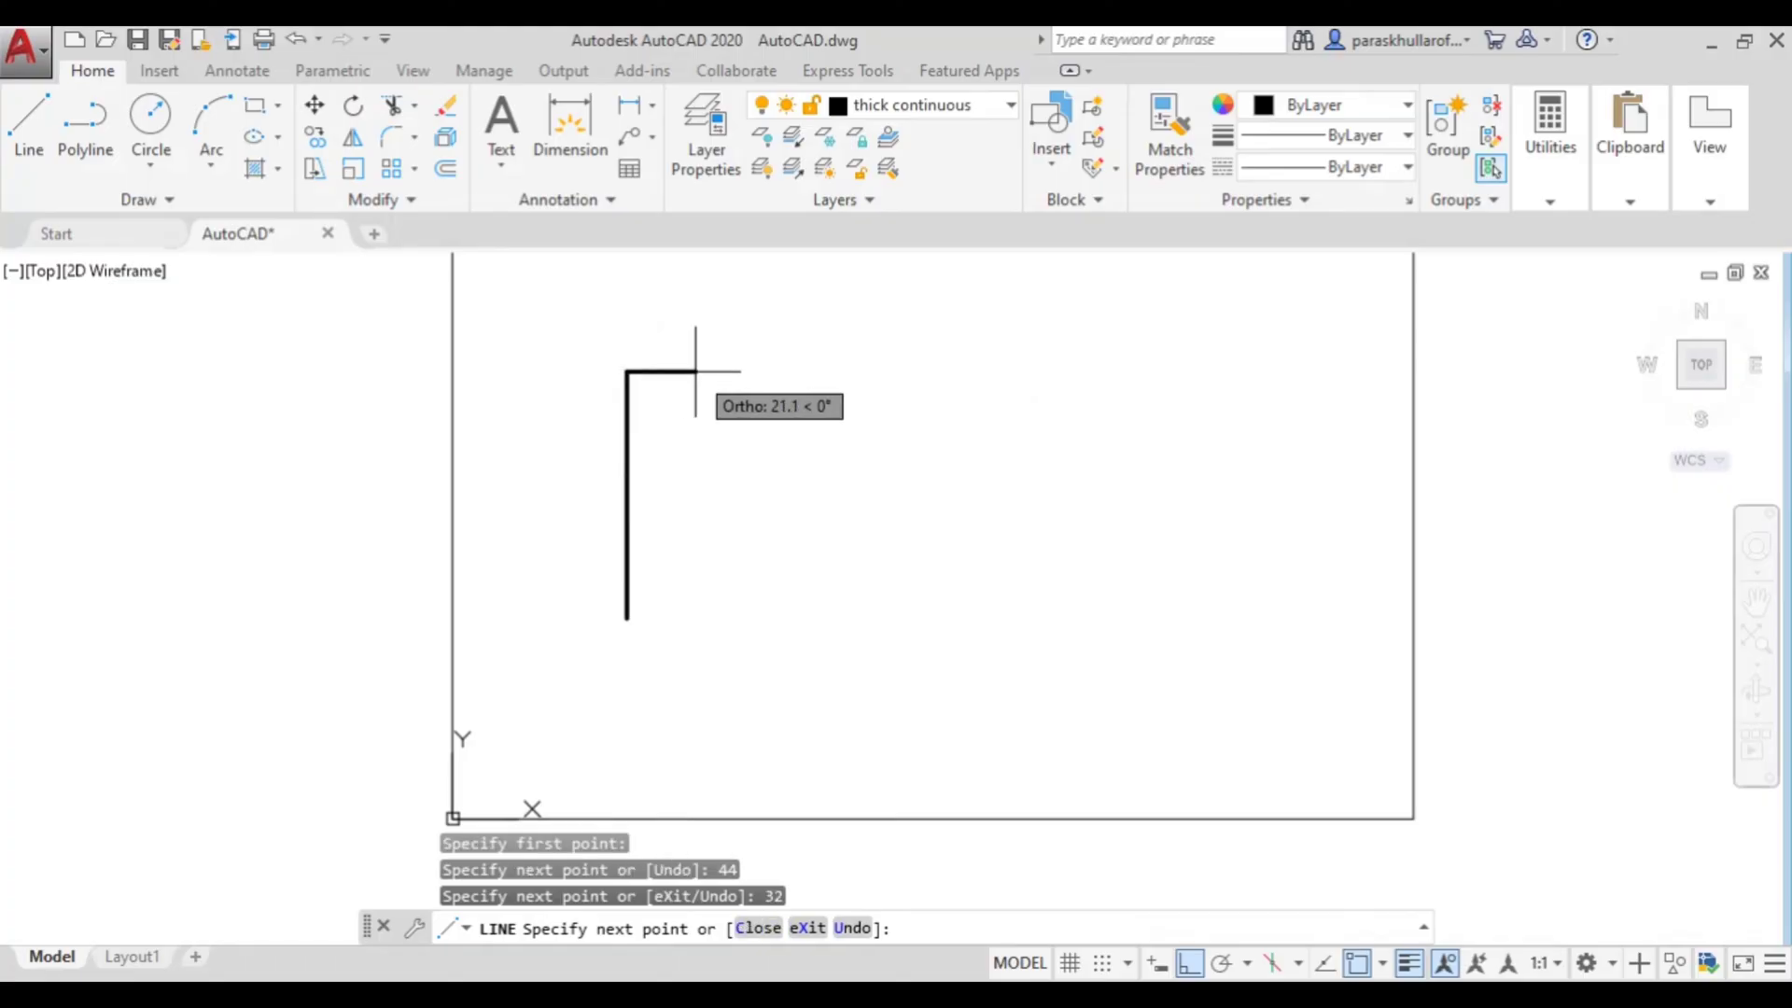
pyautogui.write('32')
pyautogui.press('Return')
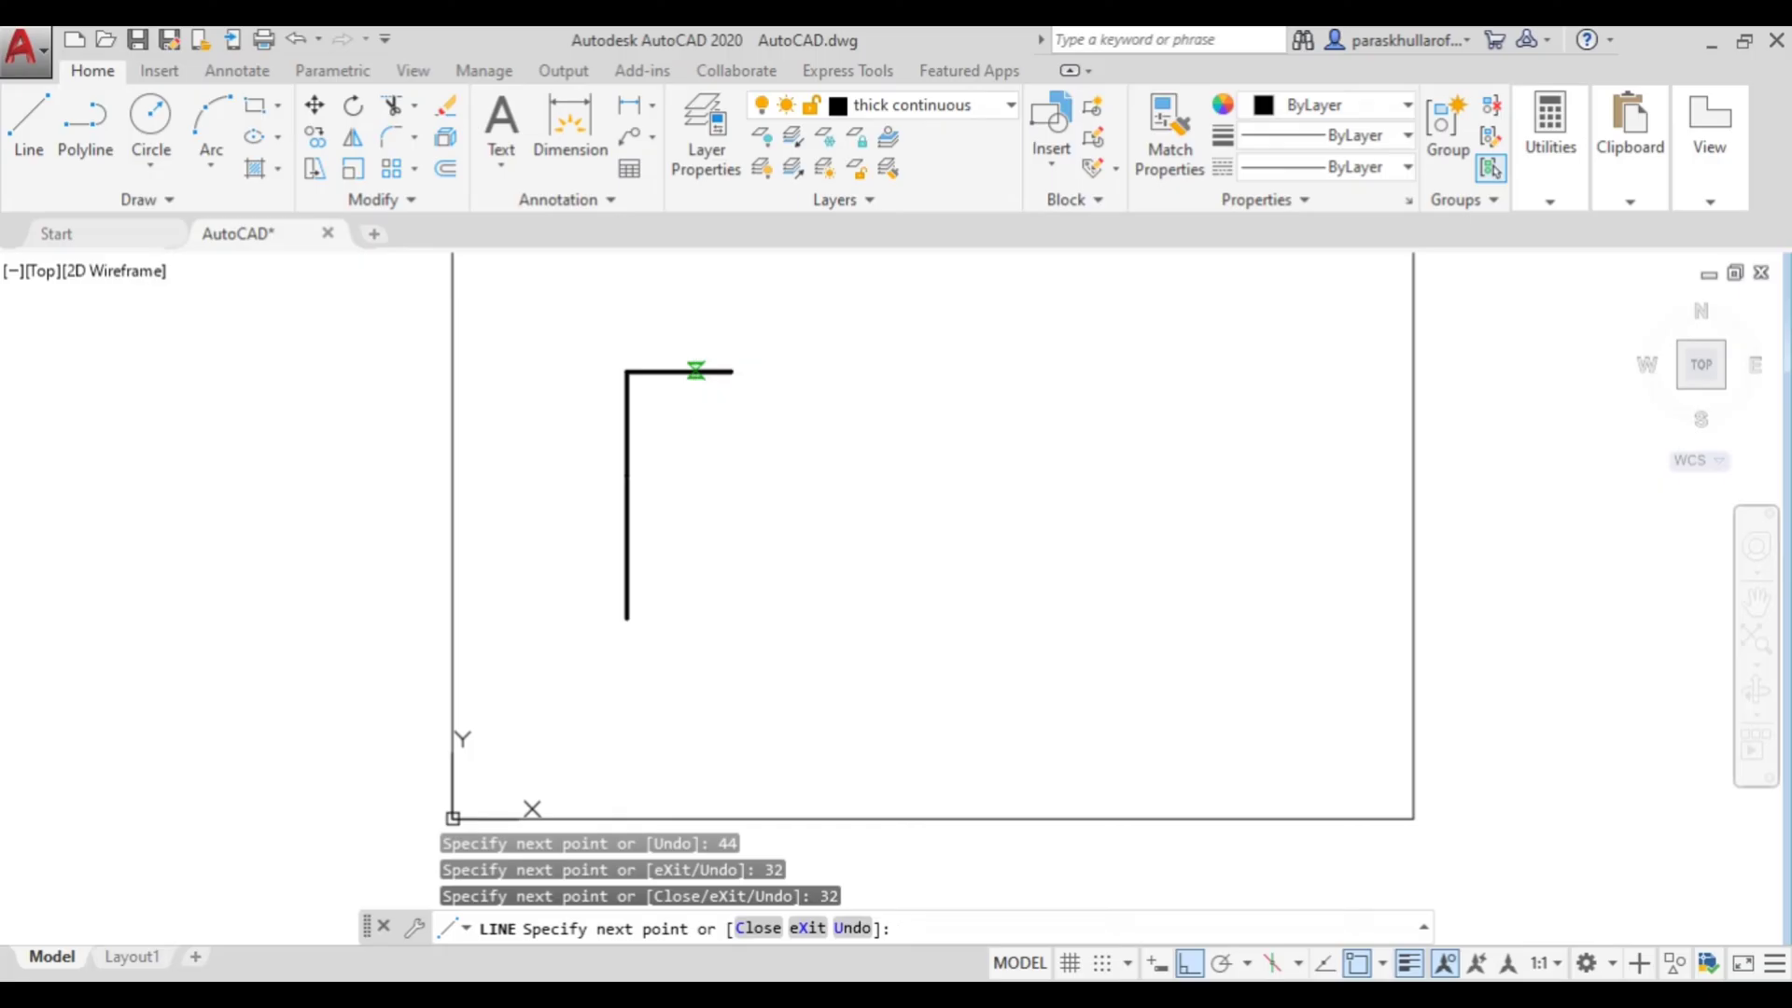
# Step: Draw the plate's 44 long top edge to the right per the reference image and end the line
pyautogui.hotkey('alt', 'Tab')
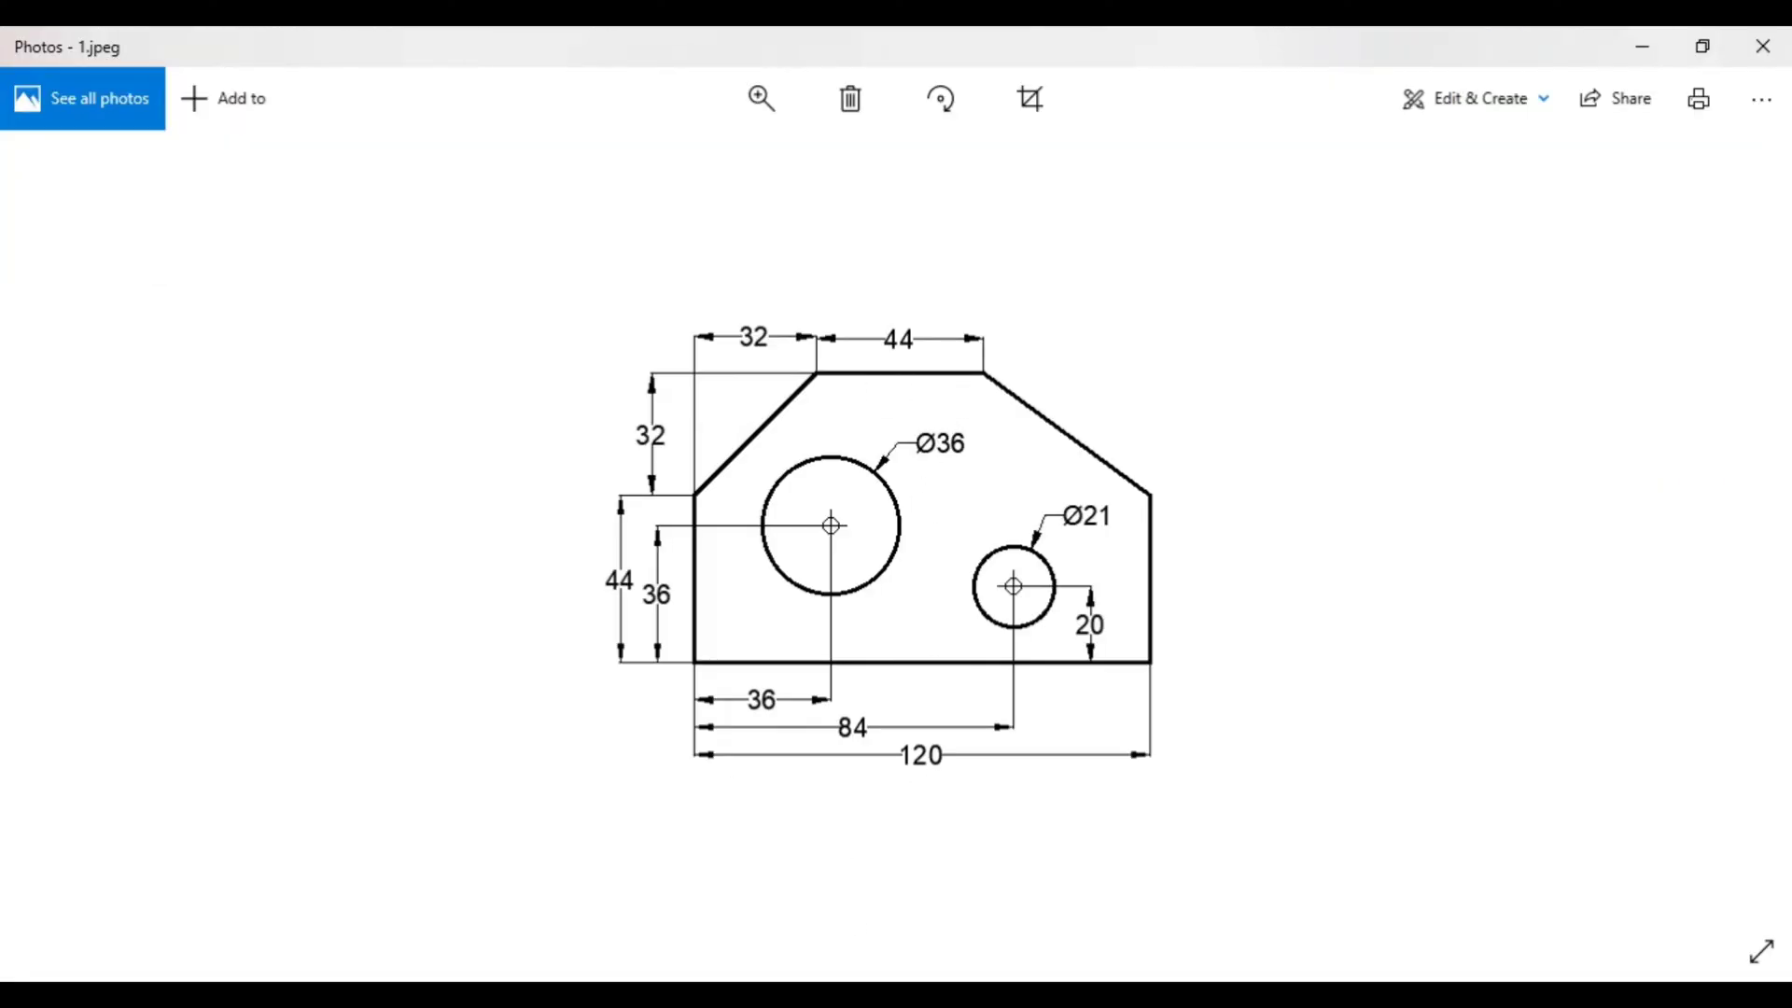
pyautogui.hotkey('alt', 'Tab')
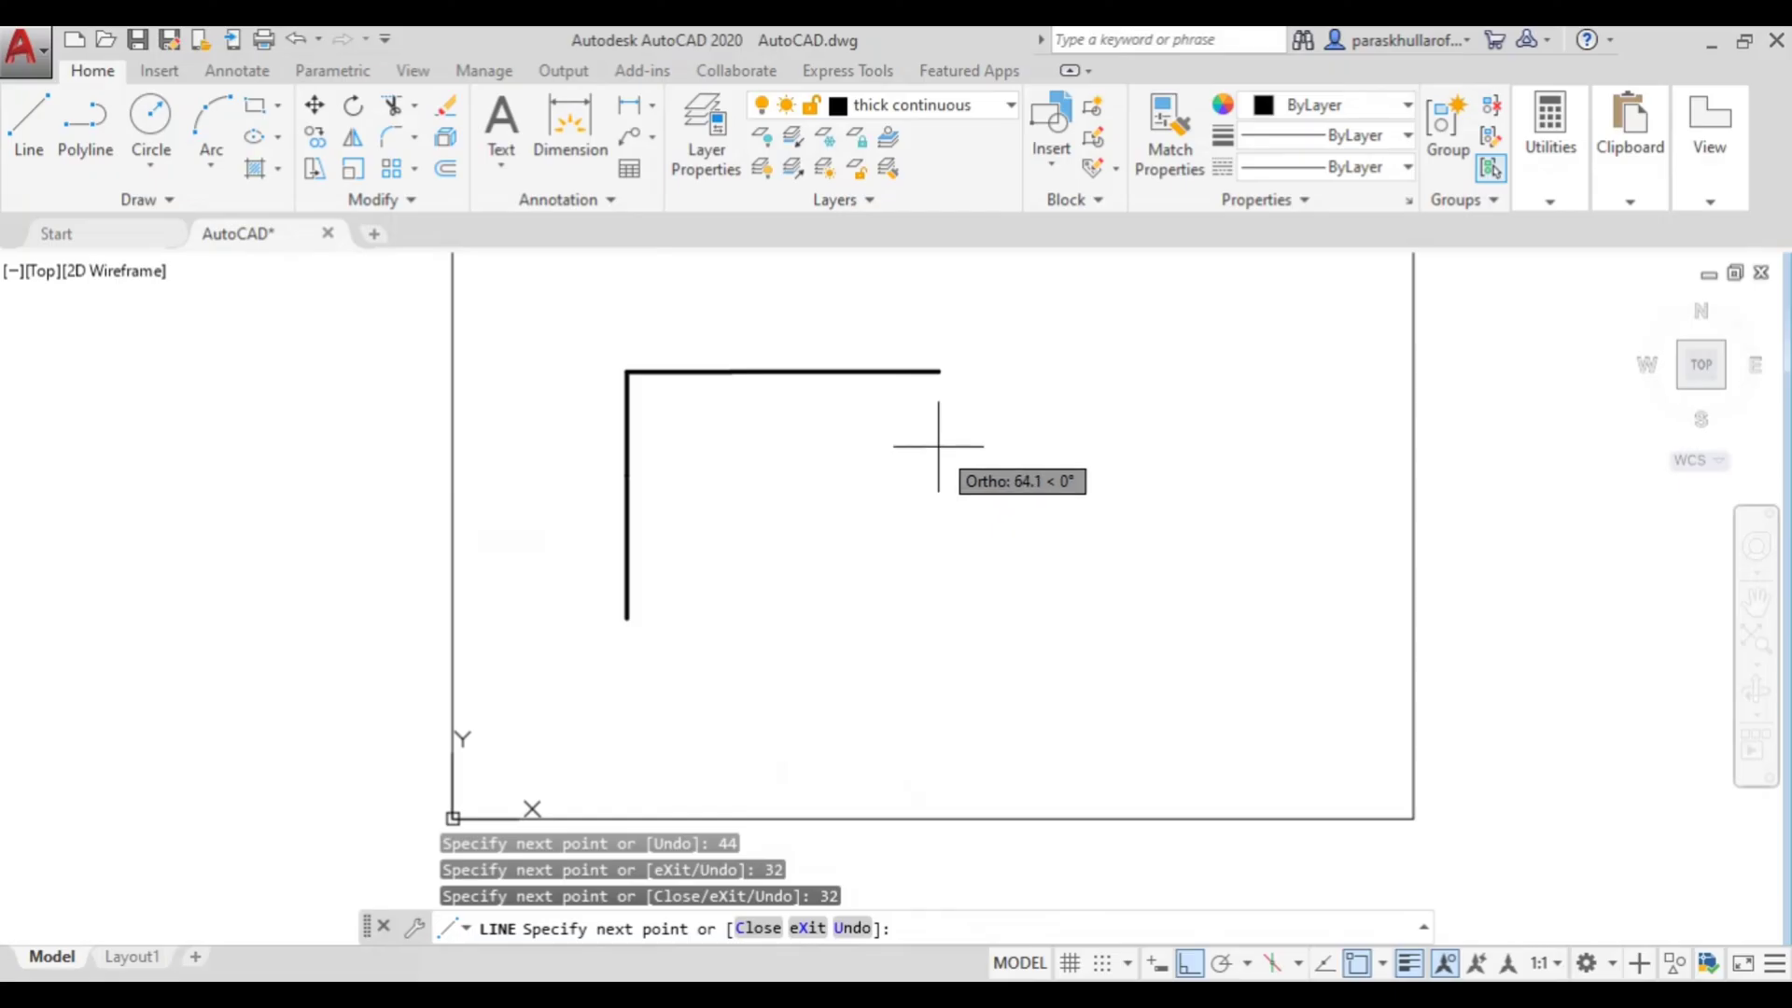
pyautogui.write('44')
pyautogui.press('Return')
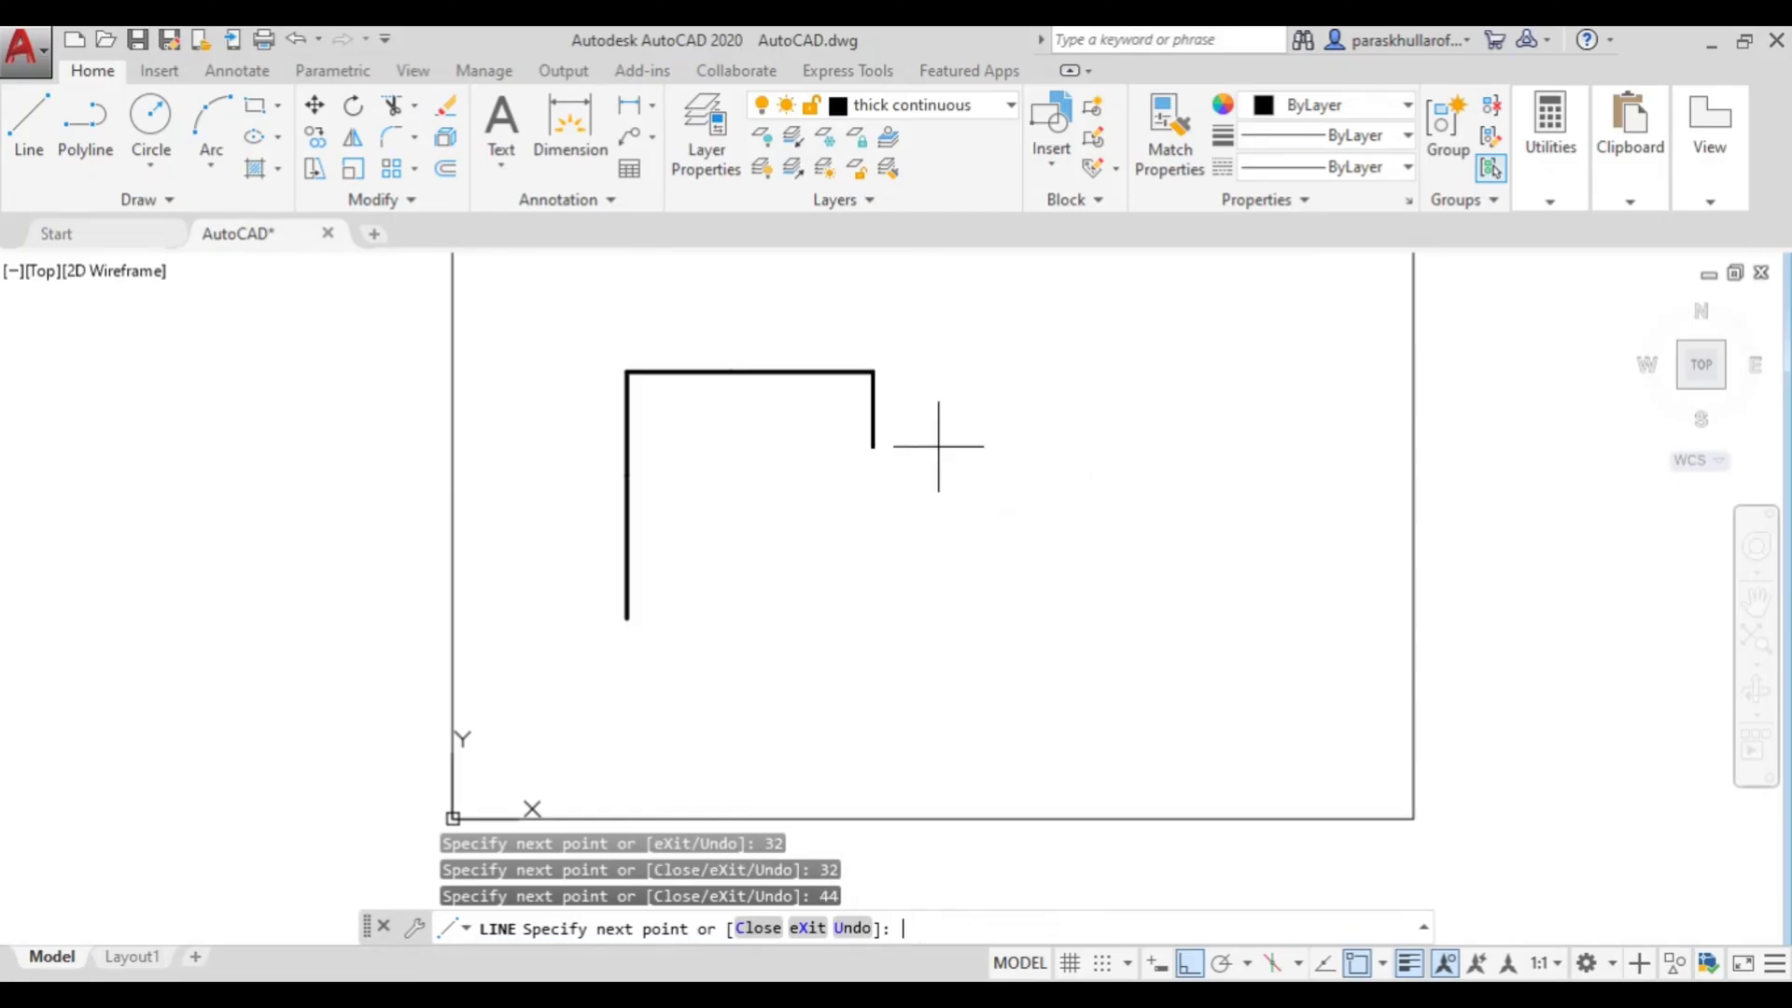
pyautogui.hotkey('alt', 'Tab')
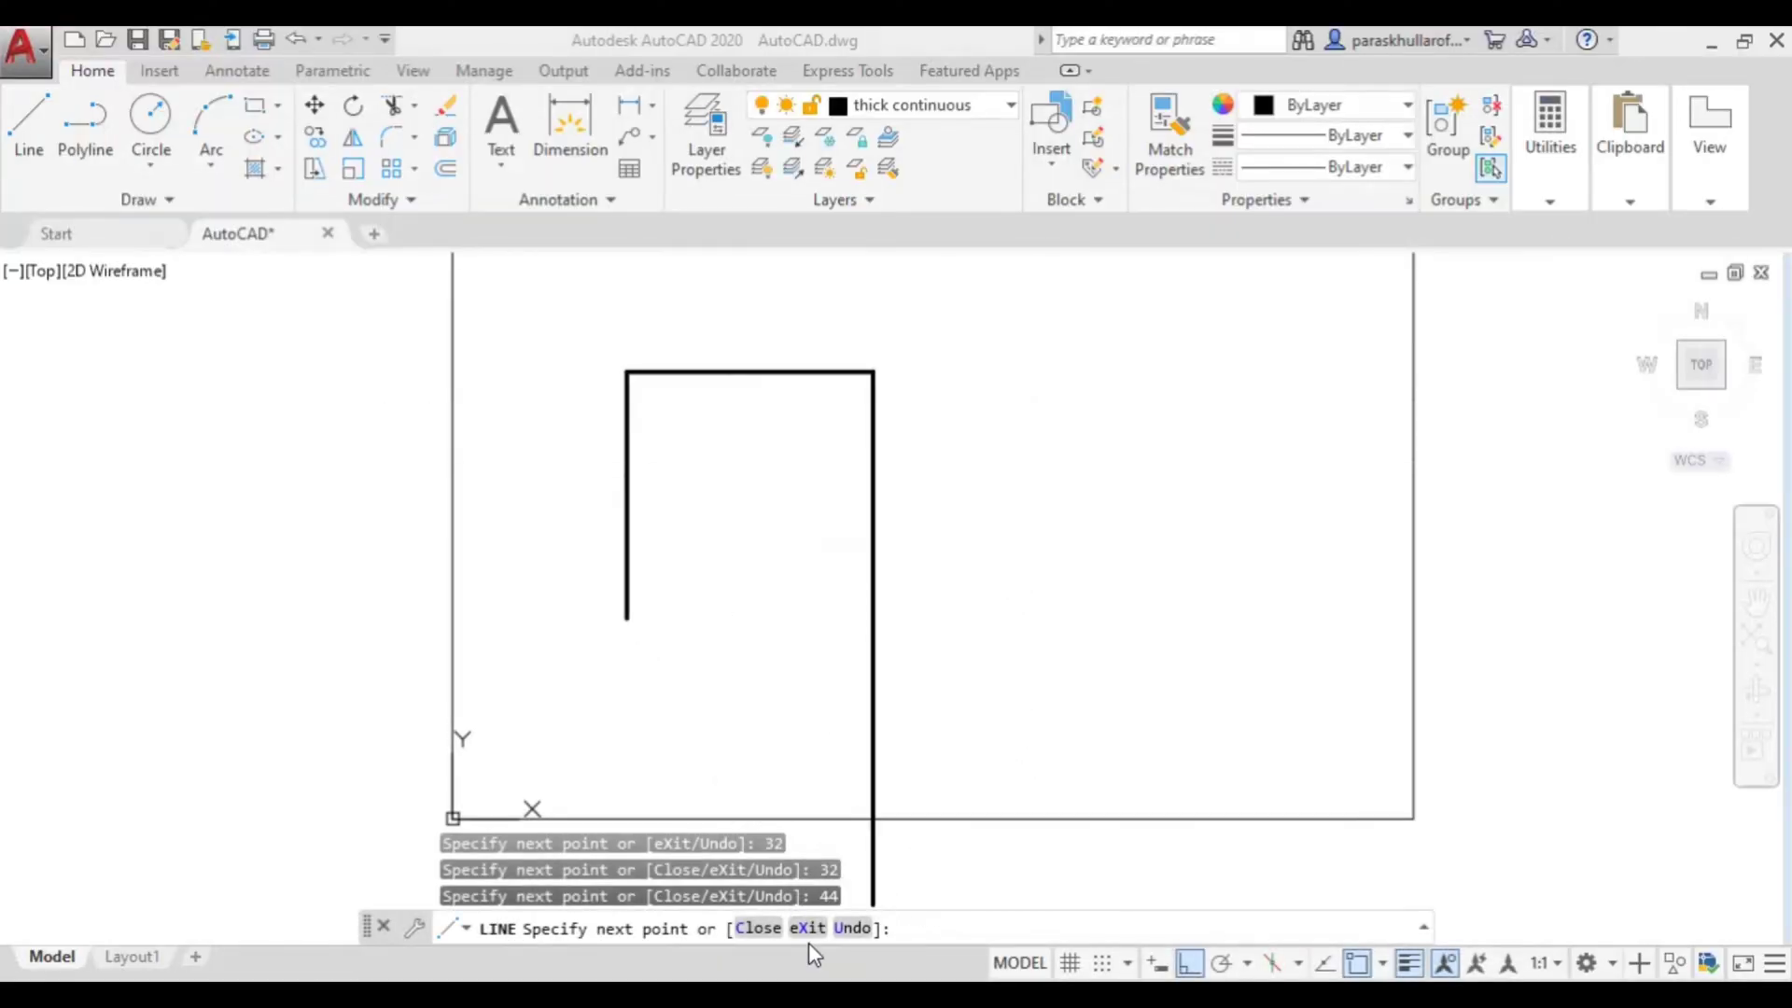
pyautogui.press('Escape')
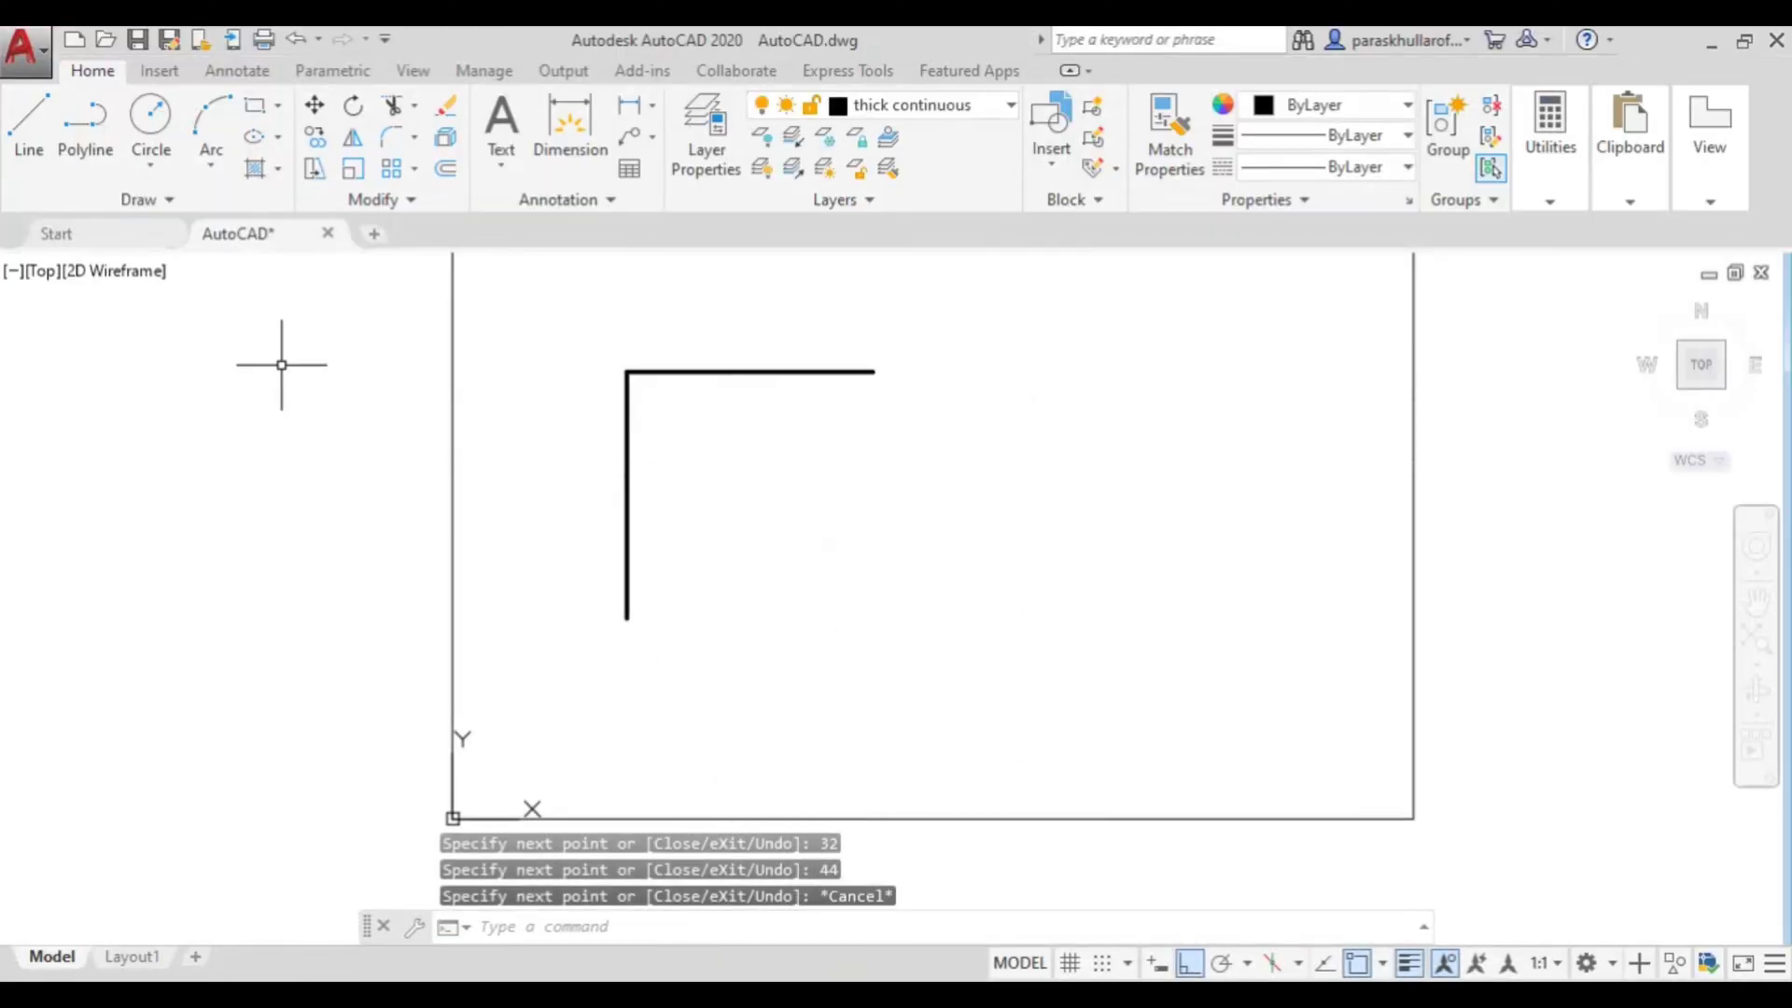
# Step: From the lower end of the left edge, draw a 120 long bottom edge to the right and a 44 long edge upward
pyautogui.press('Return')
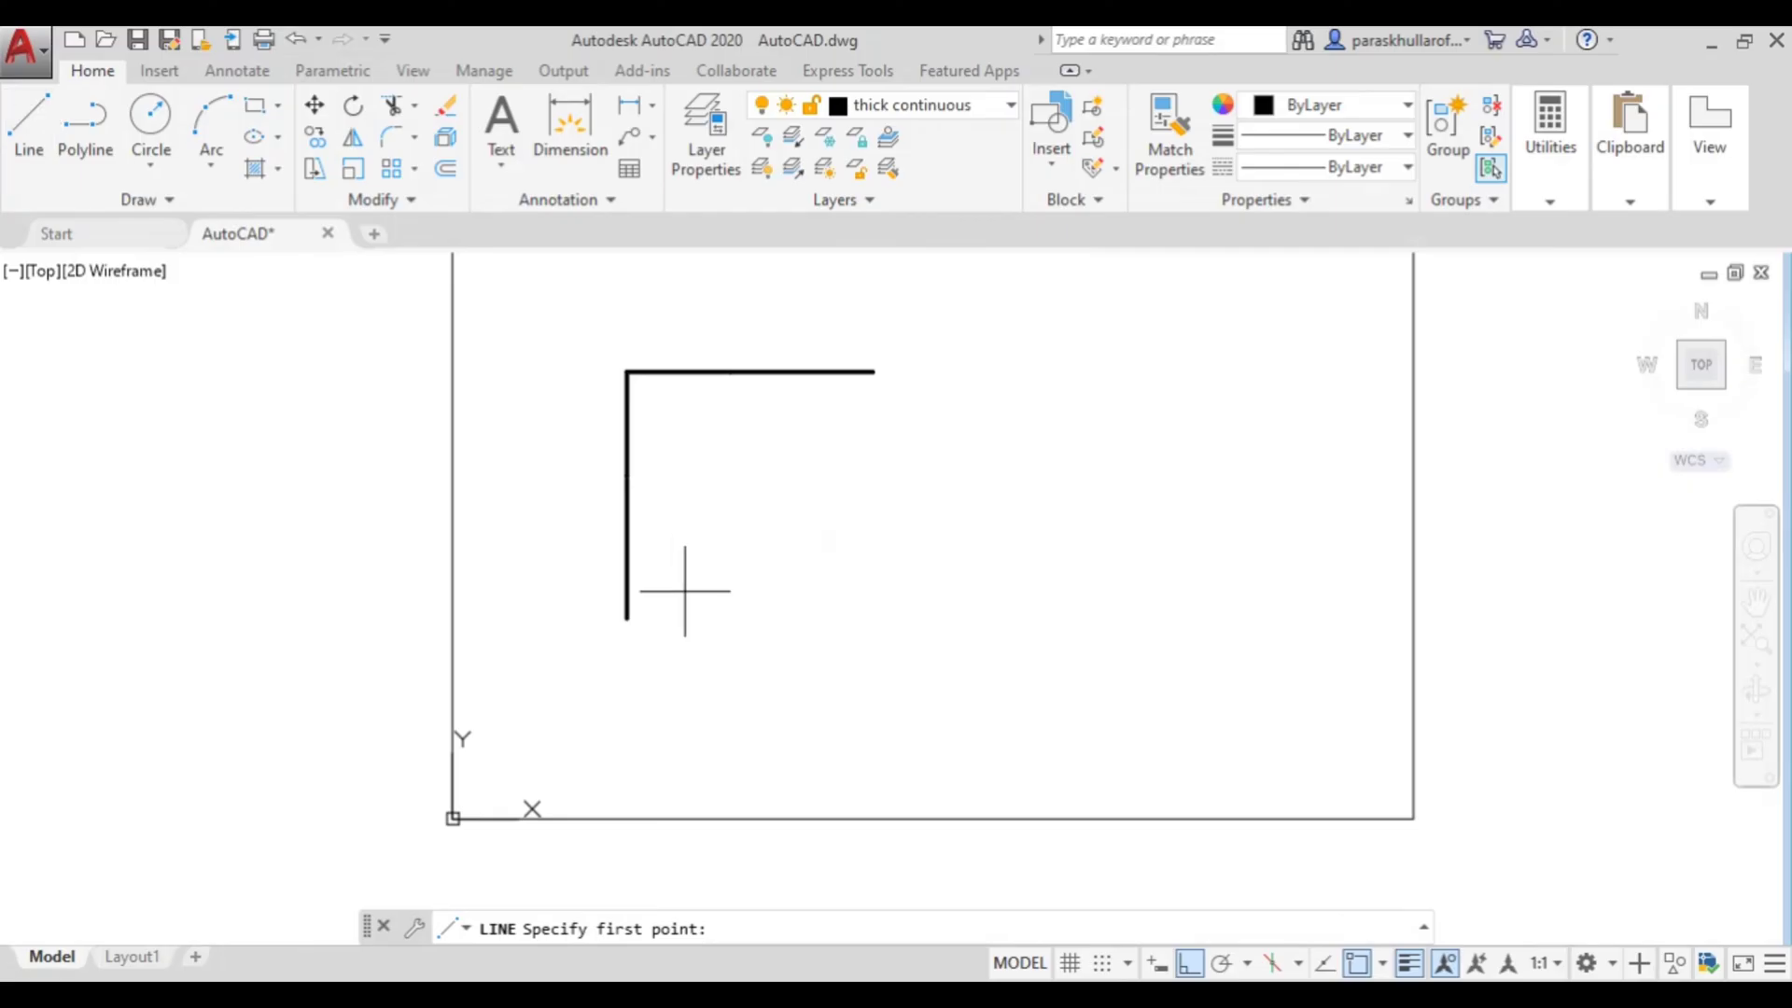
pyautogui.click(627, 618)
pyautogui.click(751, 616)
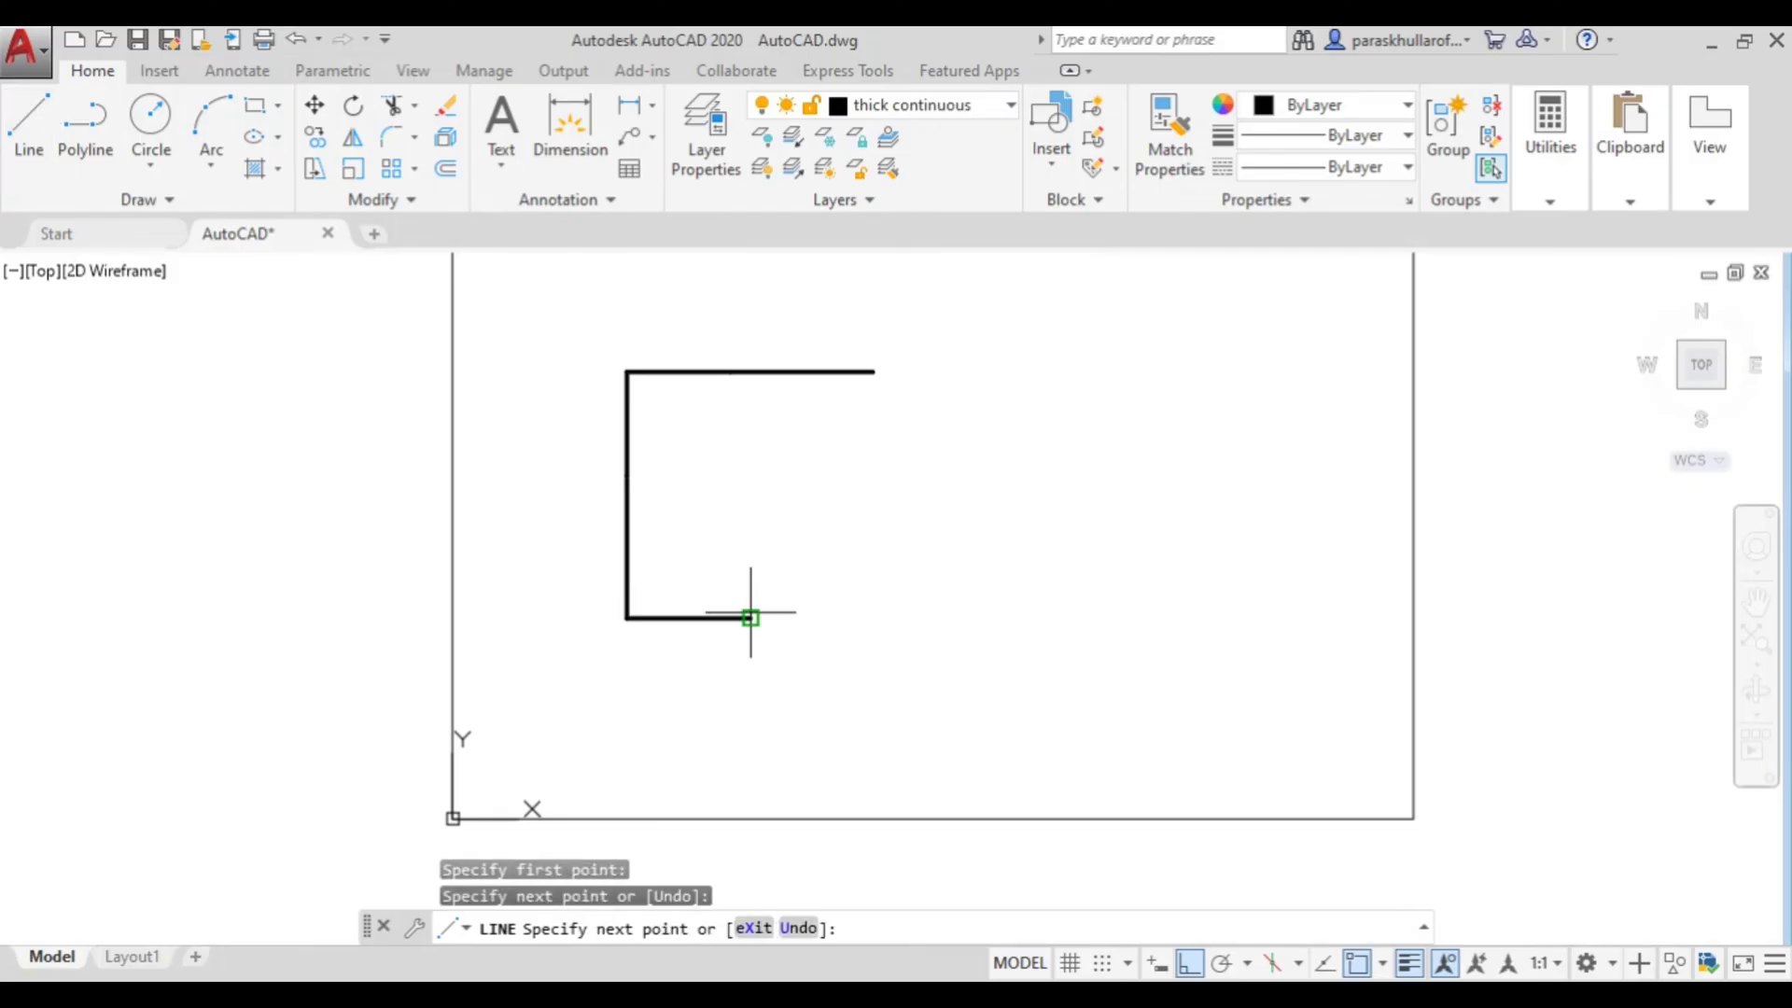
pyautogui.write('u')
pyautogui.press('Return')
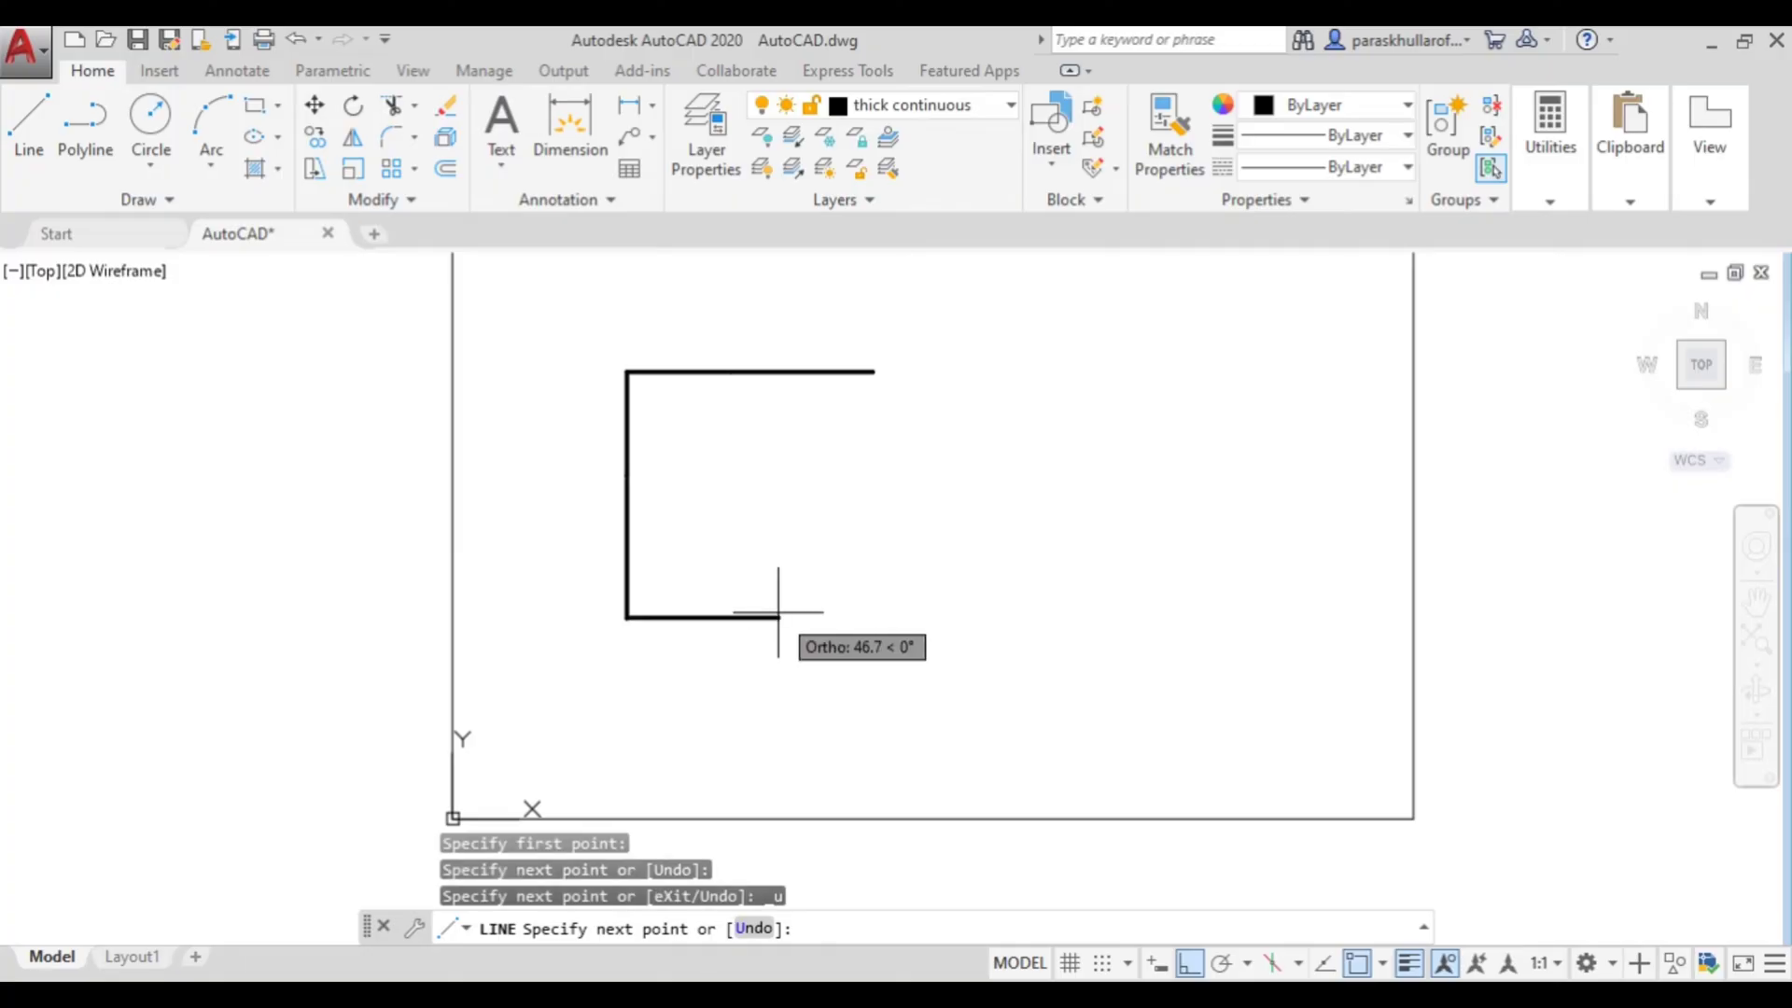
pyautogui.write('120')
pyautogui.press('Return')
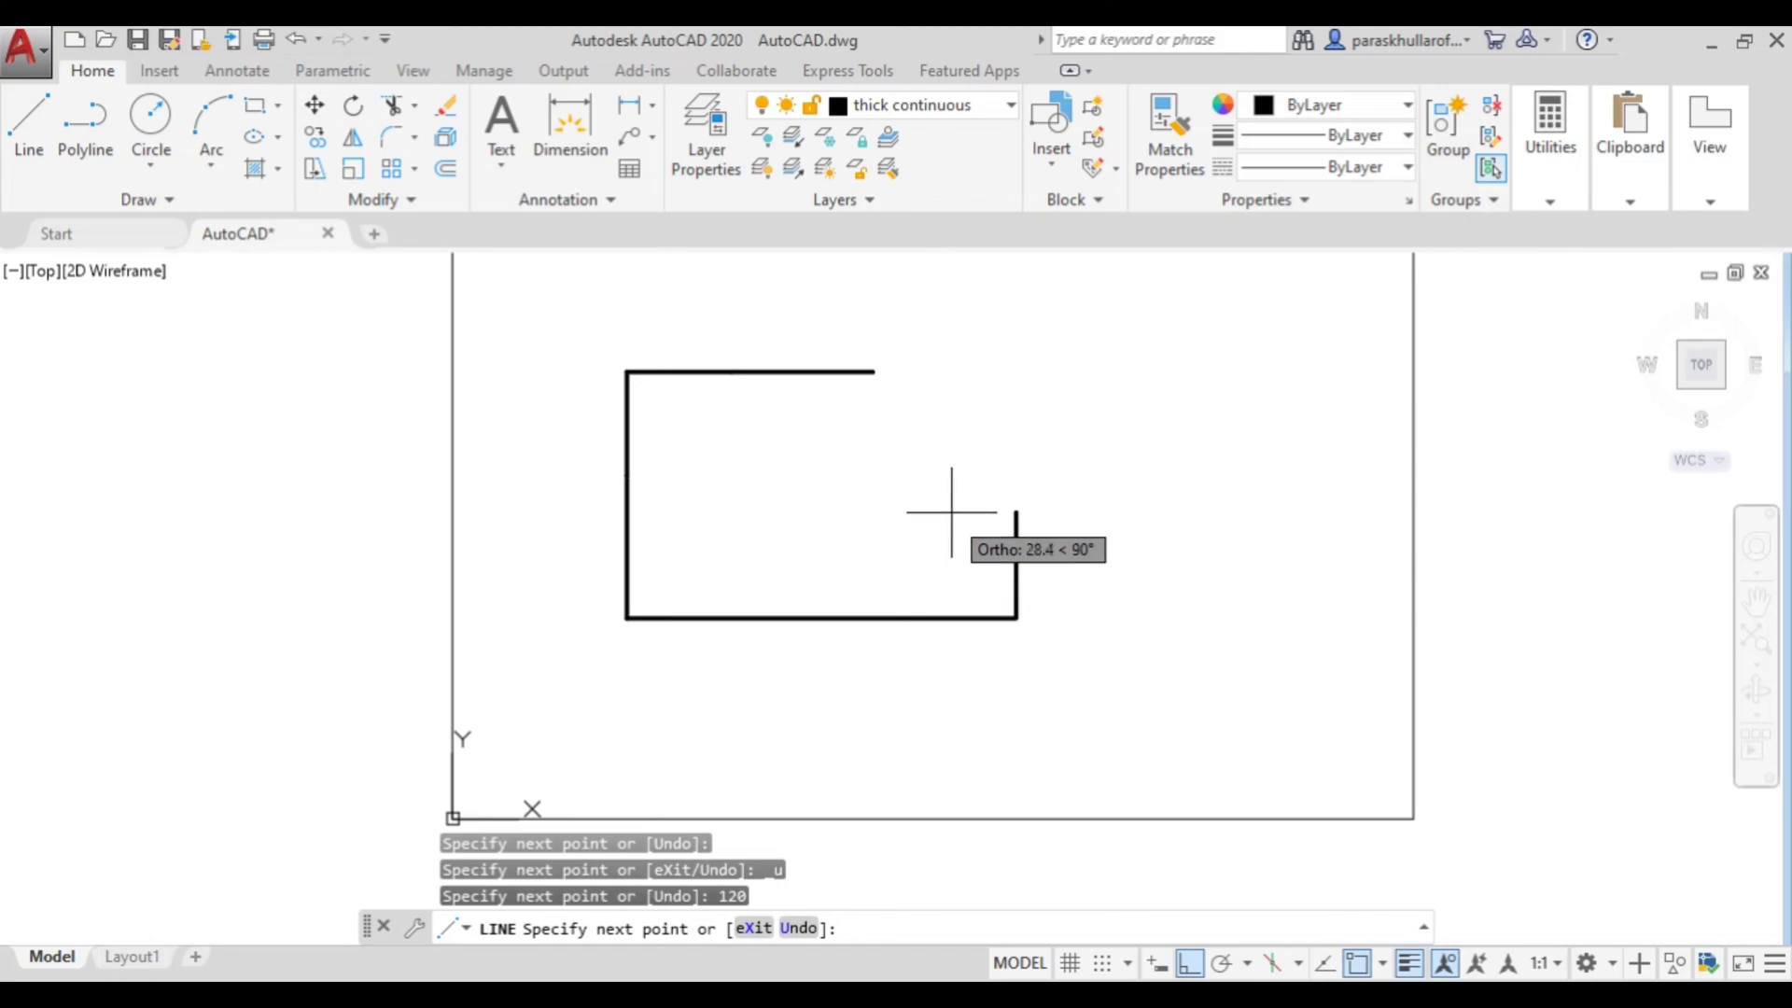
pyautogui.write('44')
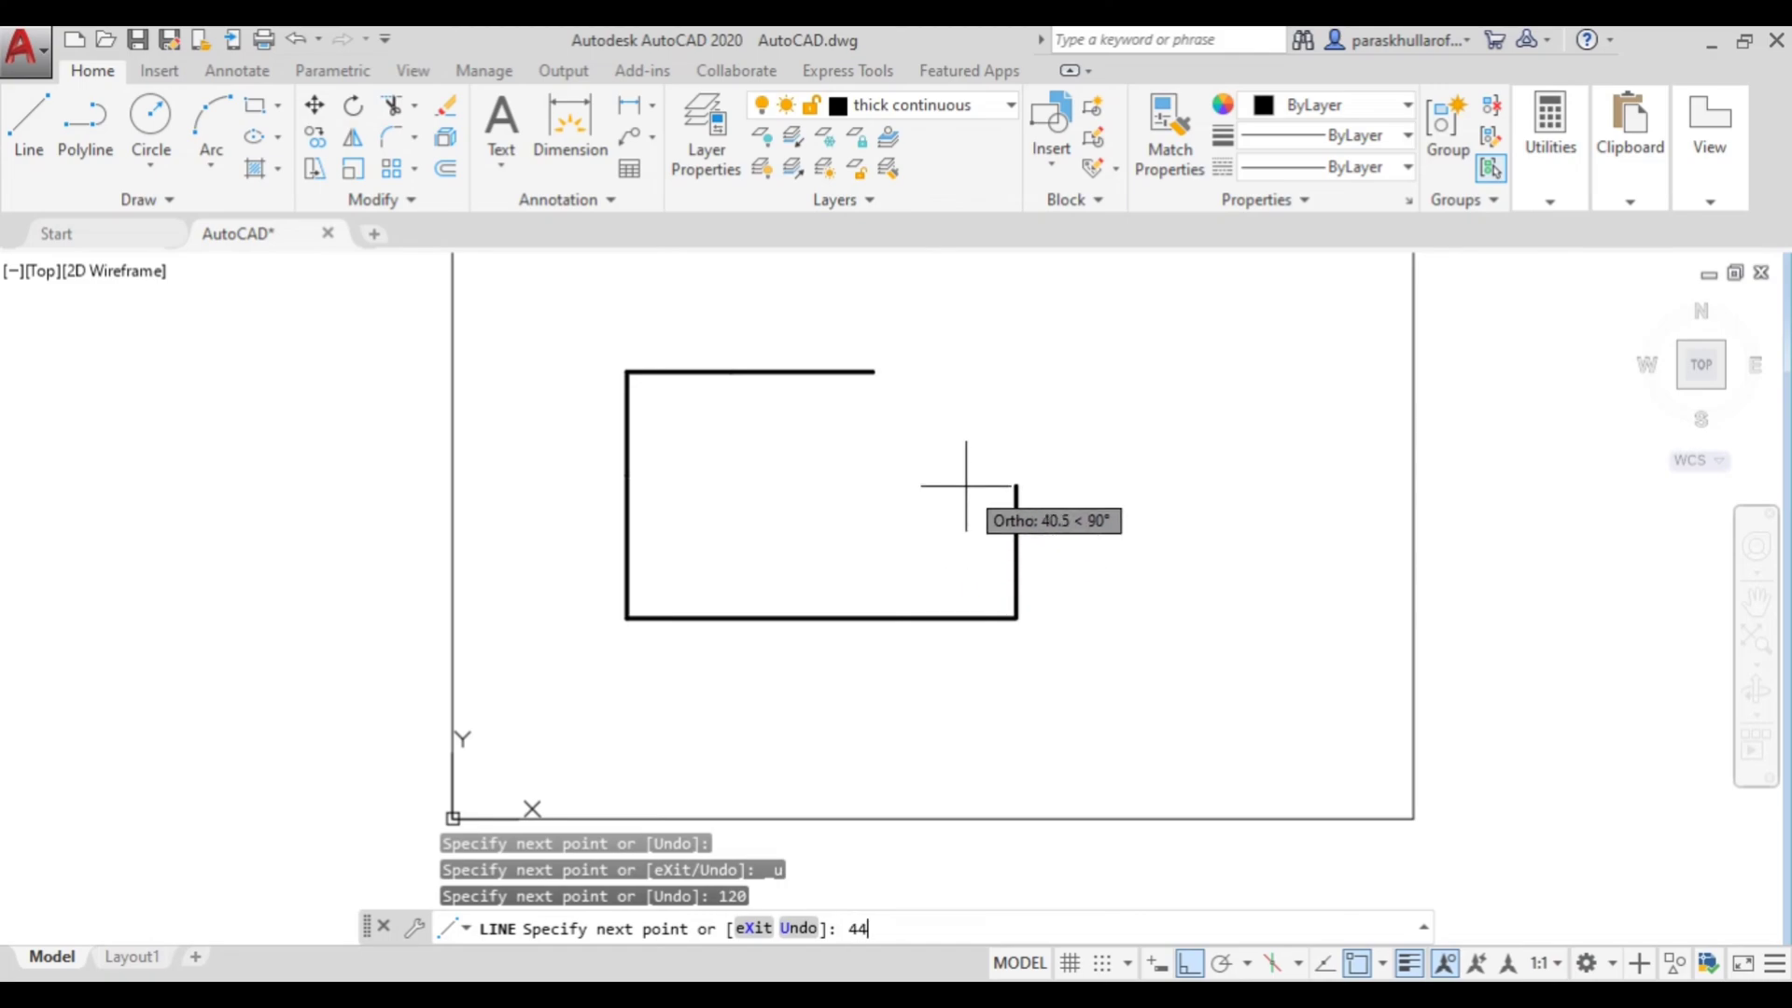
pyautogui.press('Return')
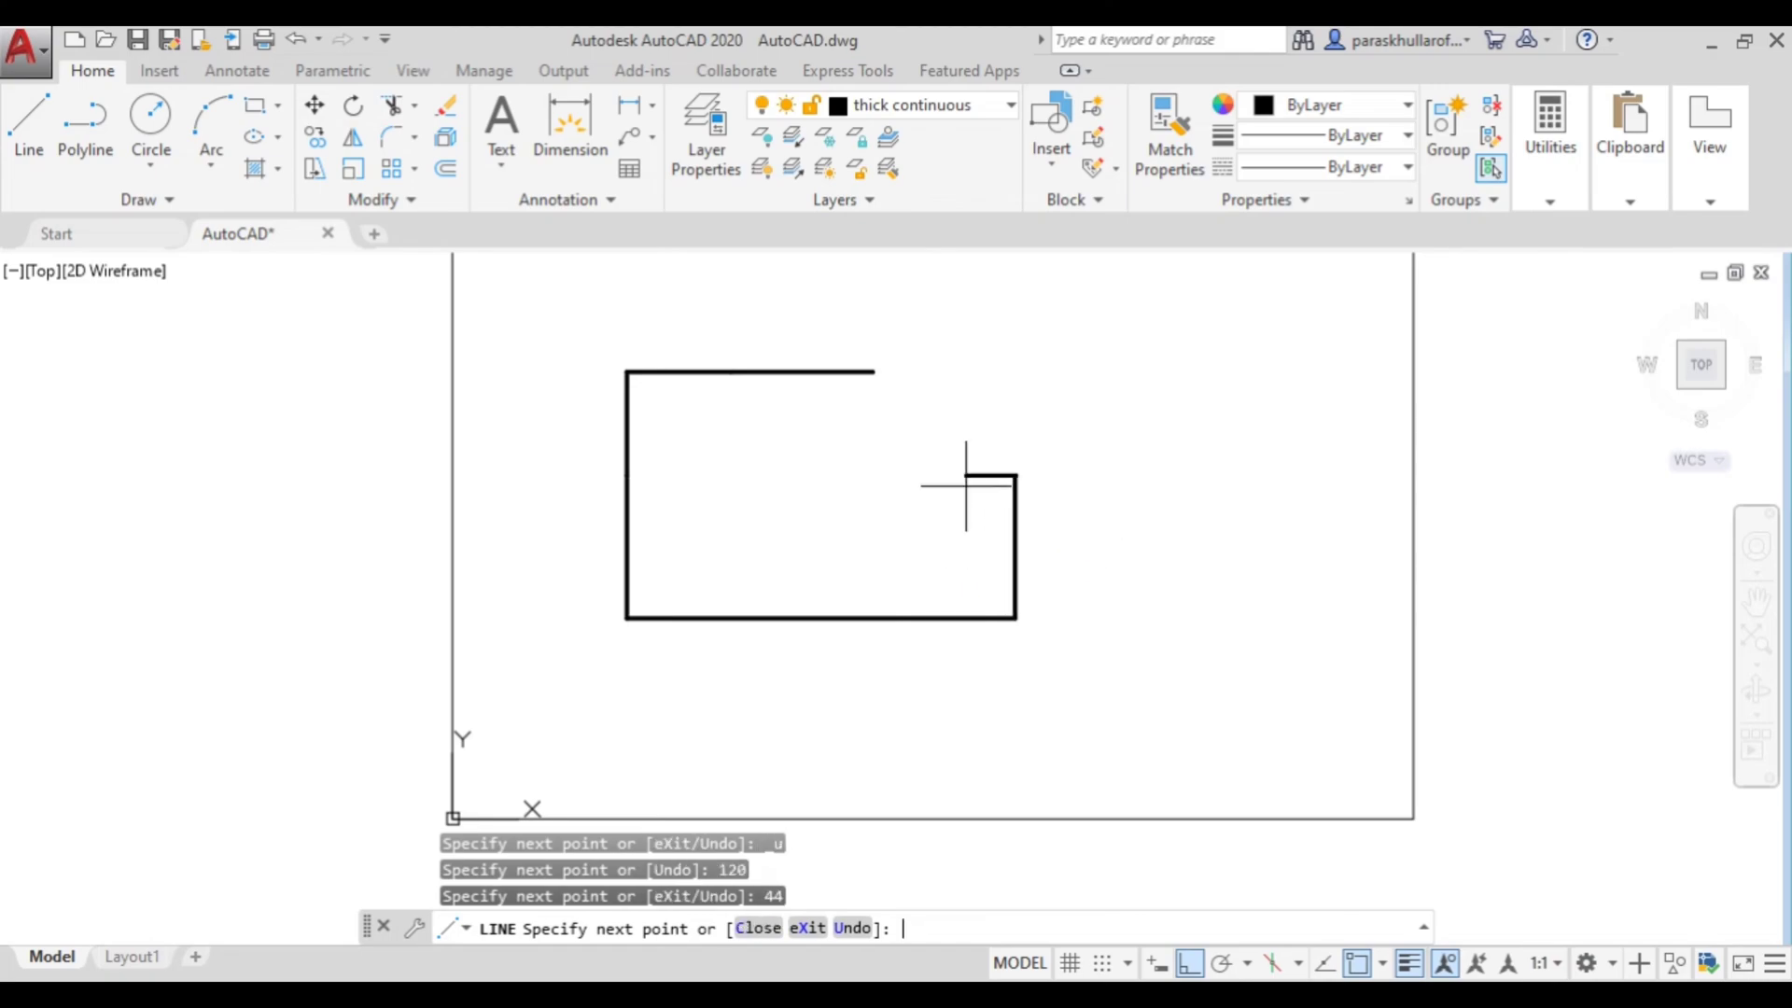
# Step: Turn off Ortho mode and connect the right edge's upper end to the right end of the top edge
pyautogui.click(1192, 963)
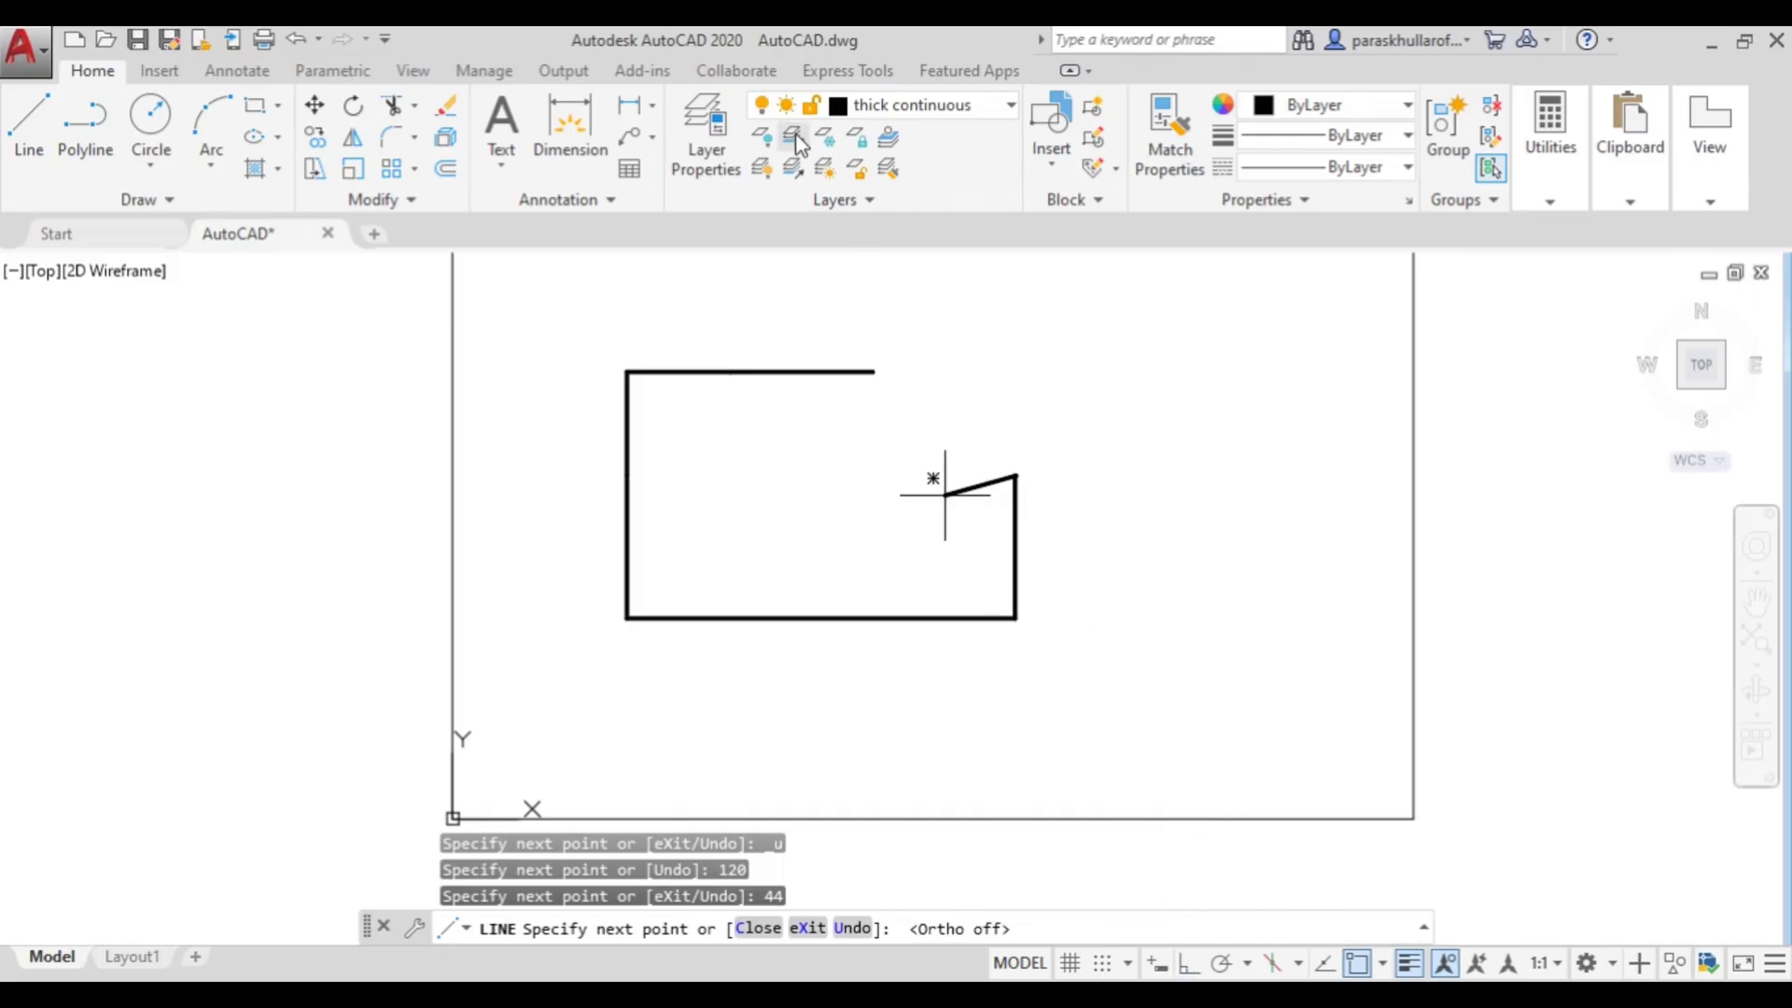
pyautogui.click(873, 370)
pyautogui.press('Escape')
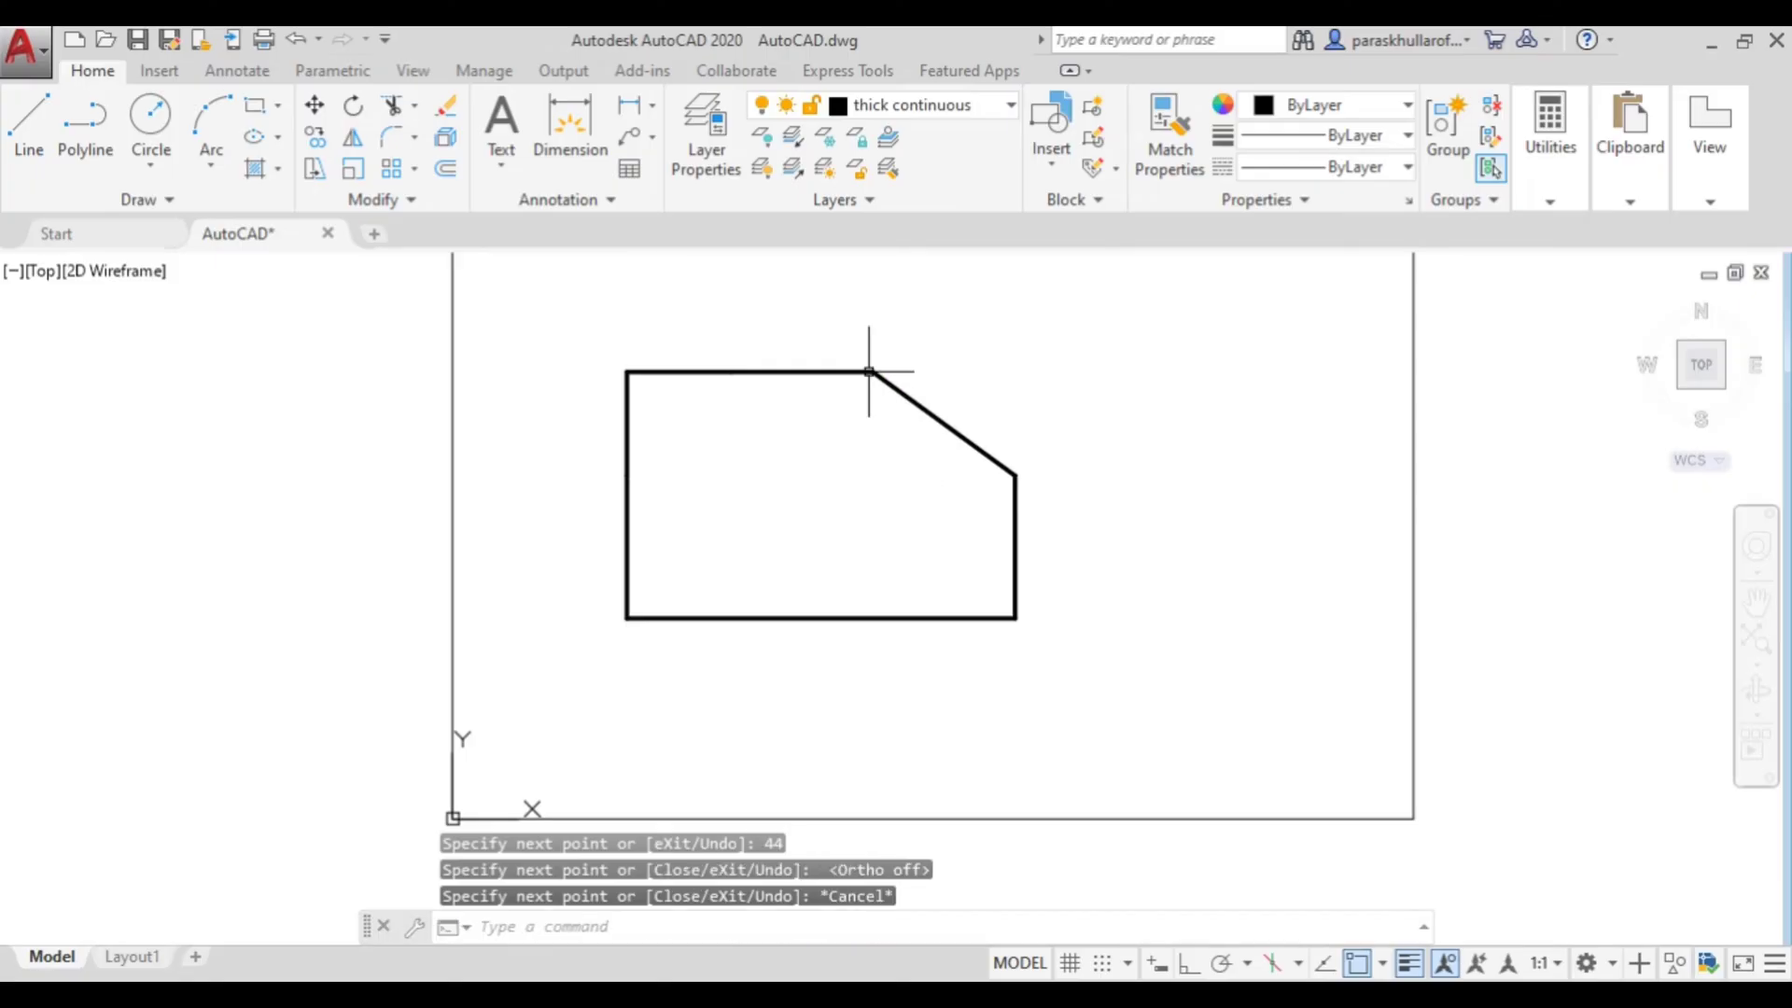
# Step: Erase the two 32 long construction segments that form the upper-left corner of the outline
pyautogui.click(702, 372)
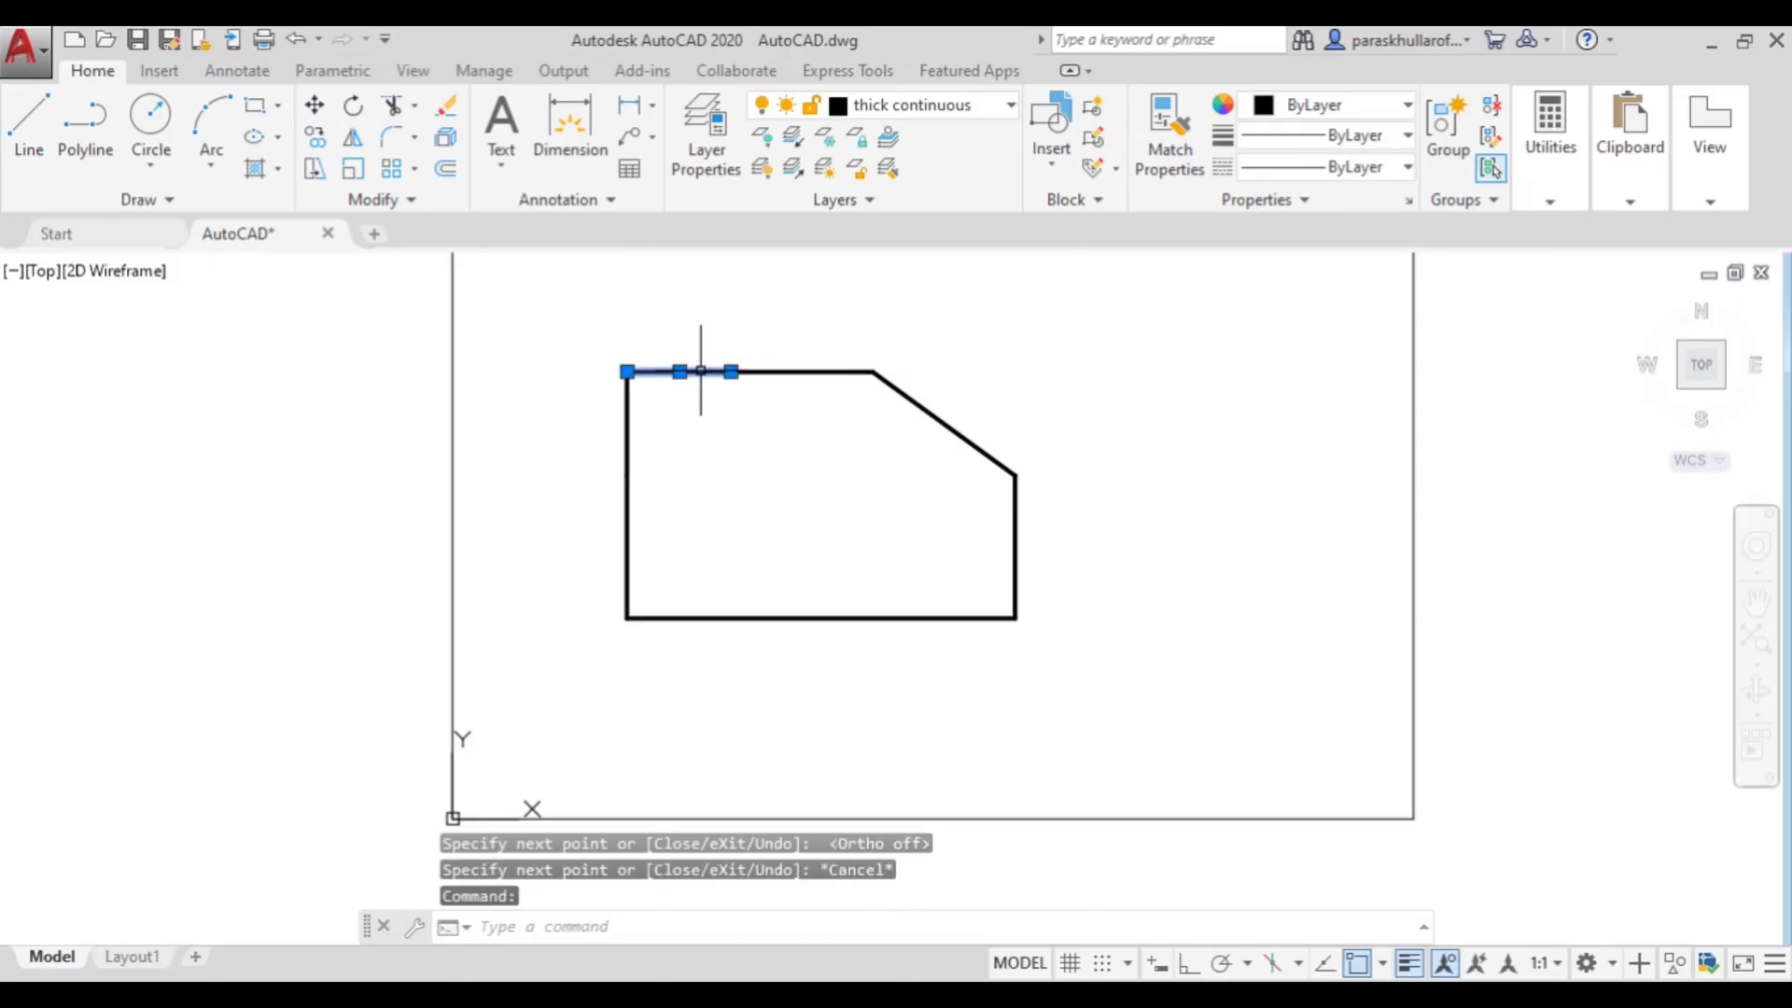
pyautogui.click(625, 399)
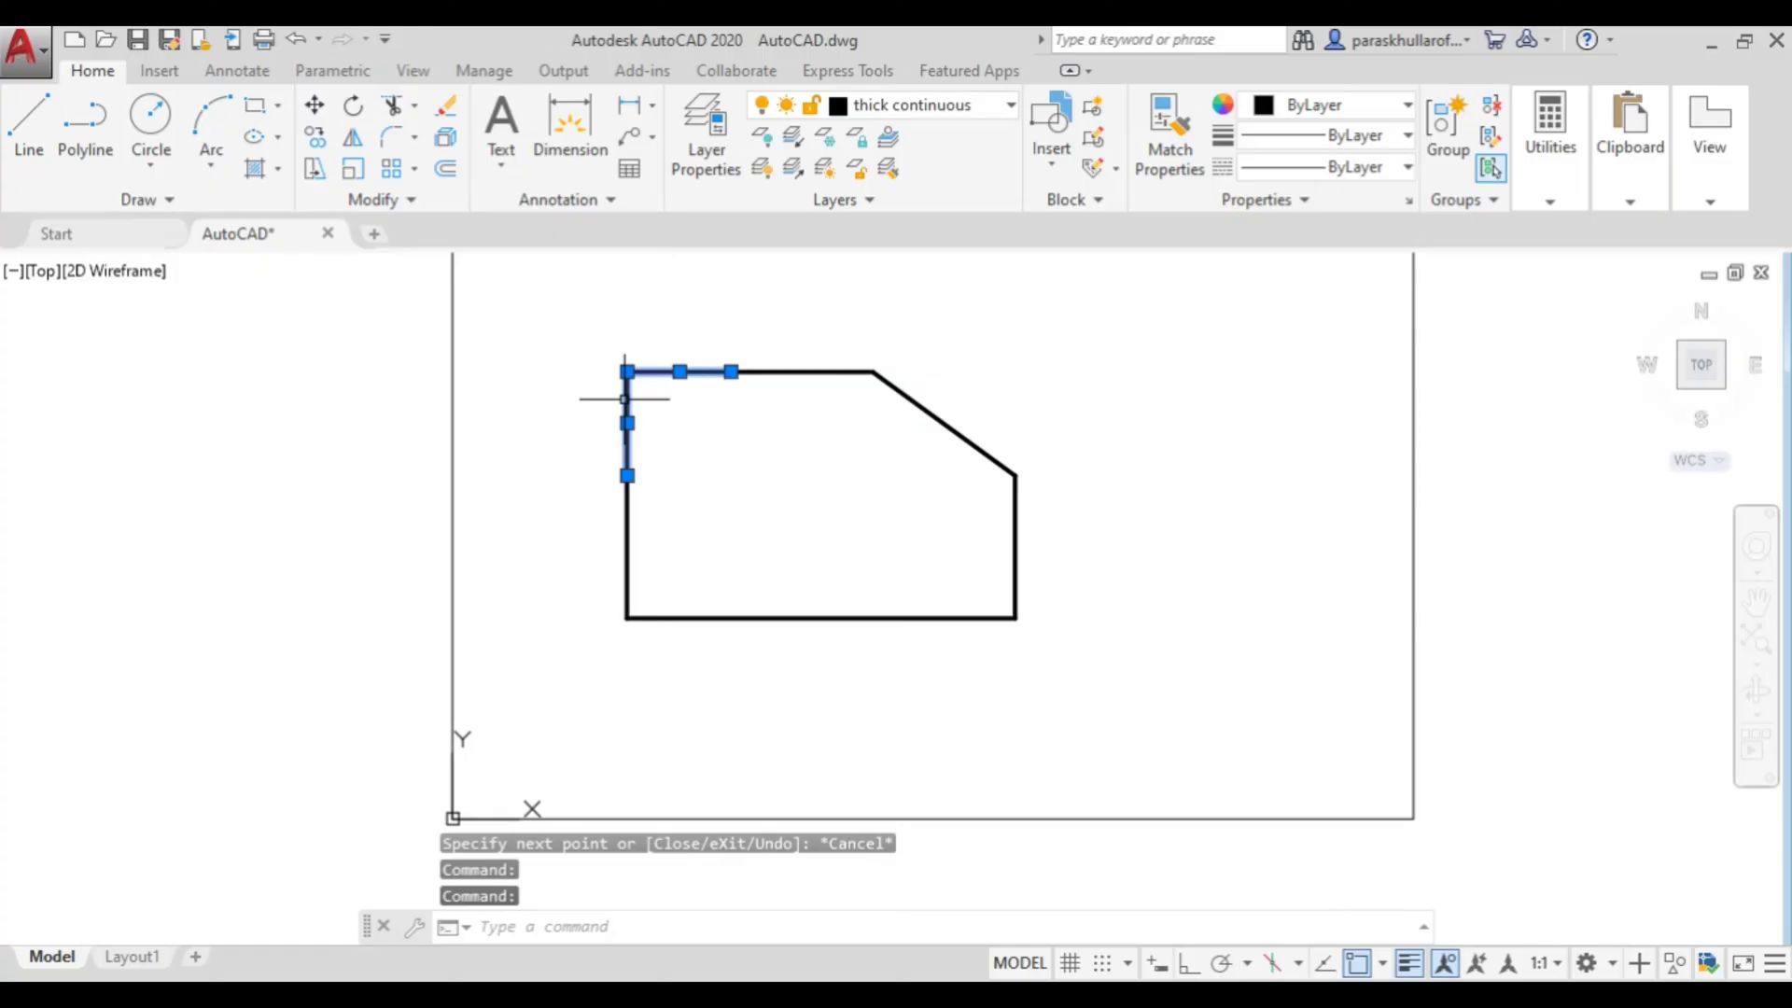
pyautogui.press('Delete')
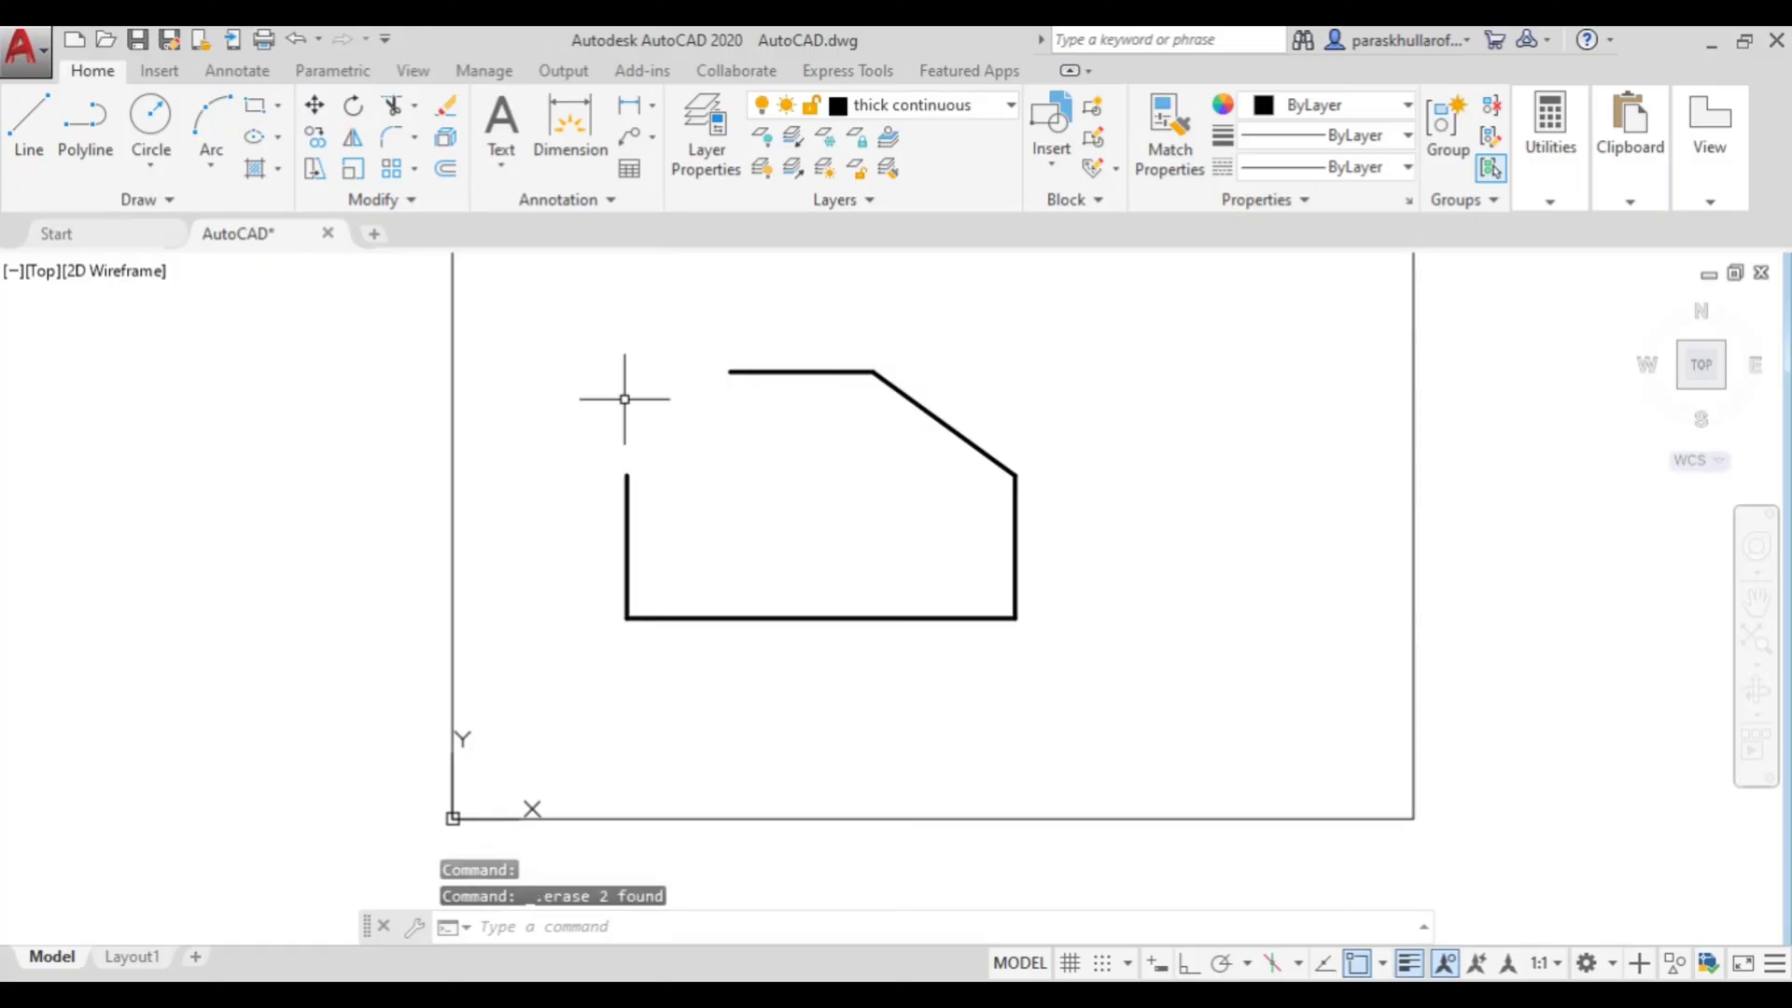
# Step: Draw a sloped line from the left edge's upper end to the left end of the top edge, closing the outline
pyautogui.click(34, 107)
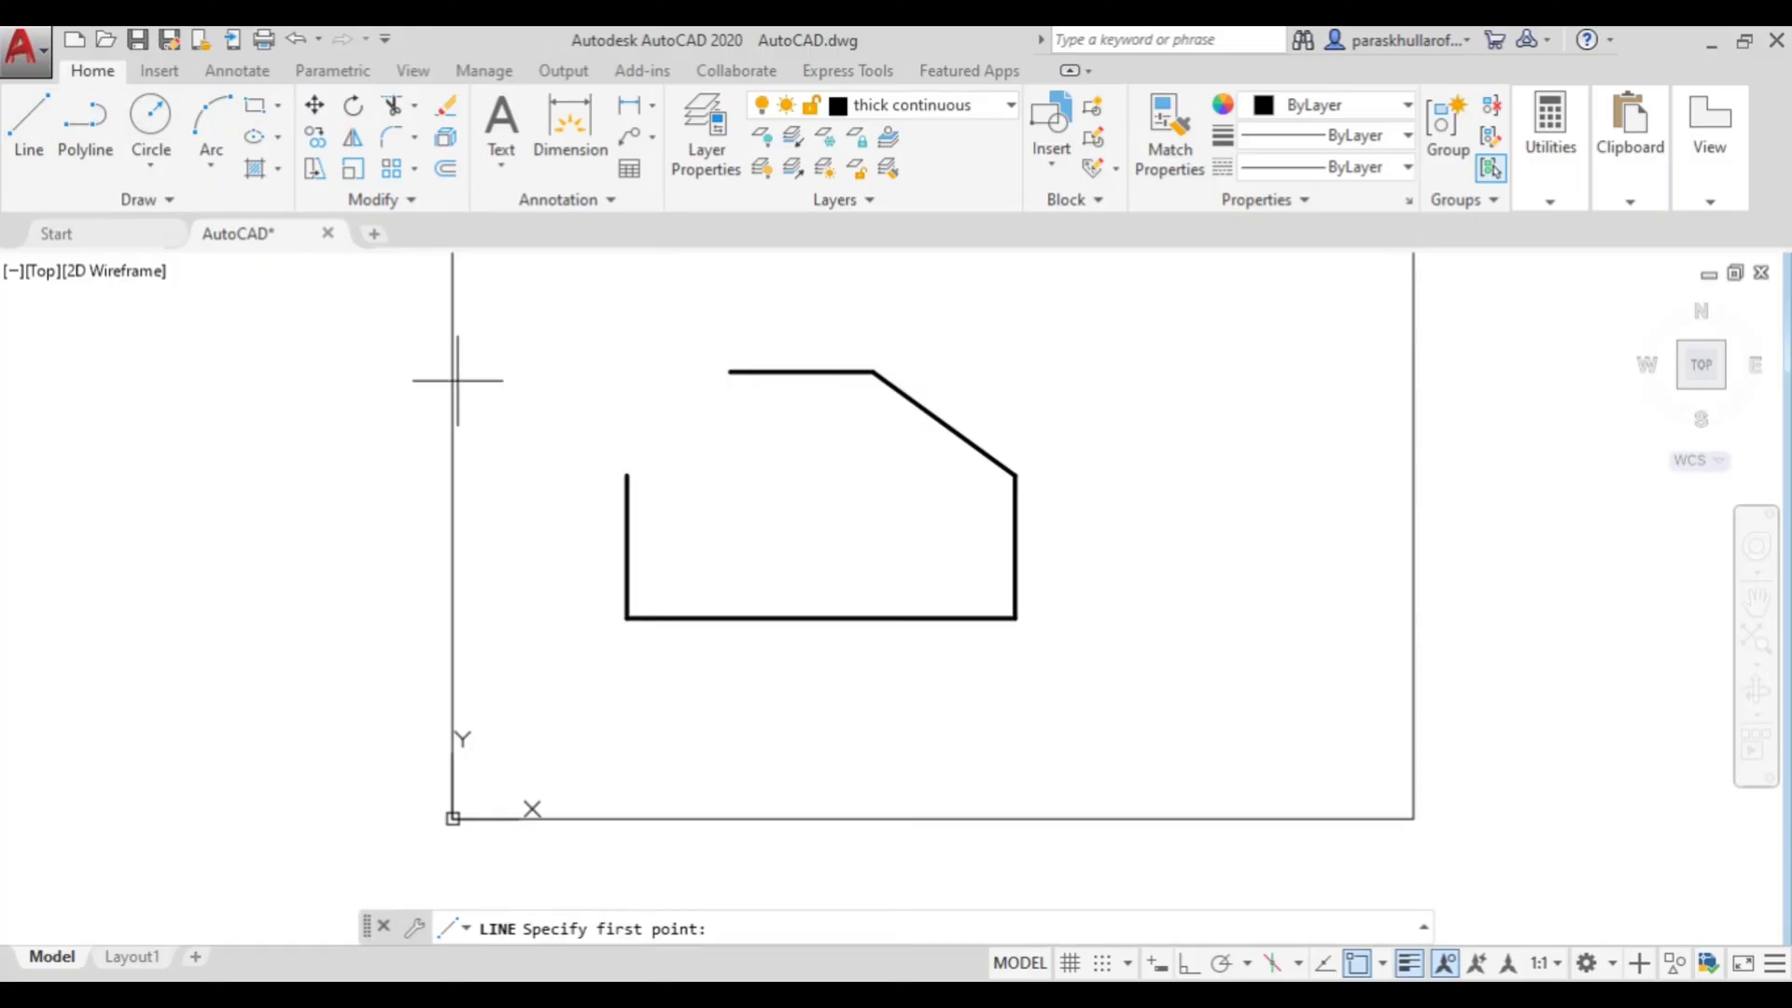
pyautogui.click(627, 475)
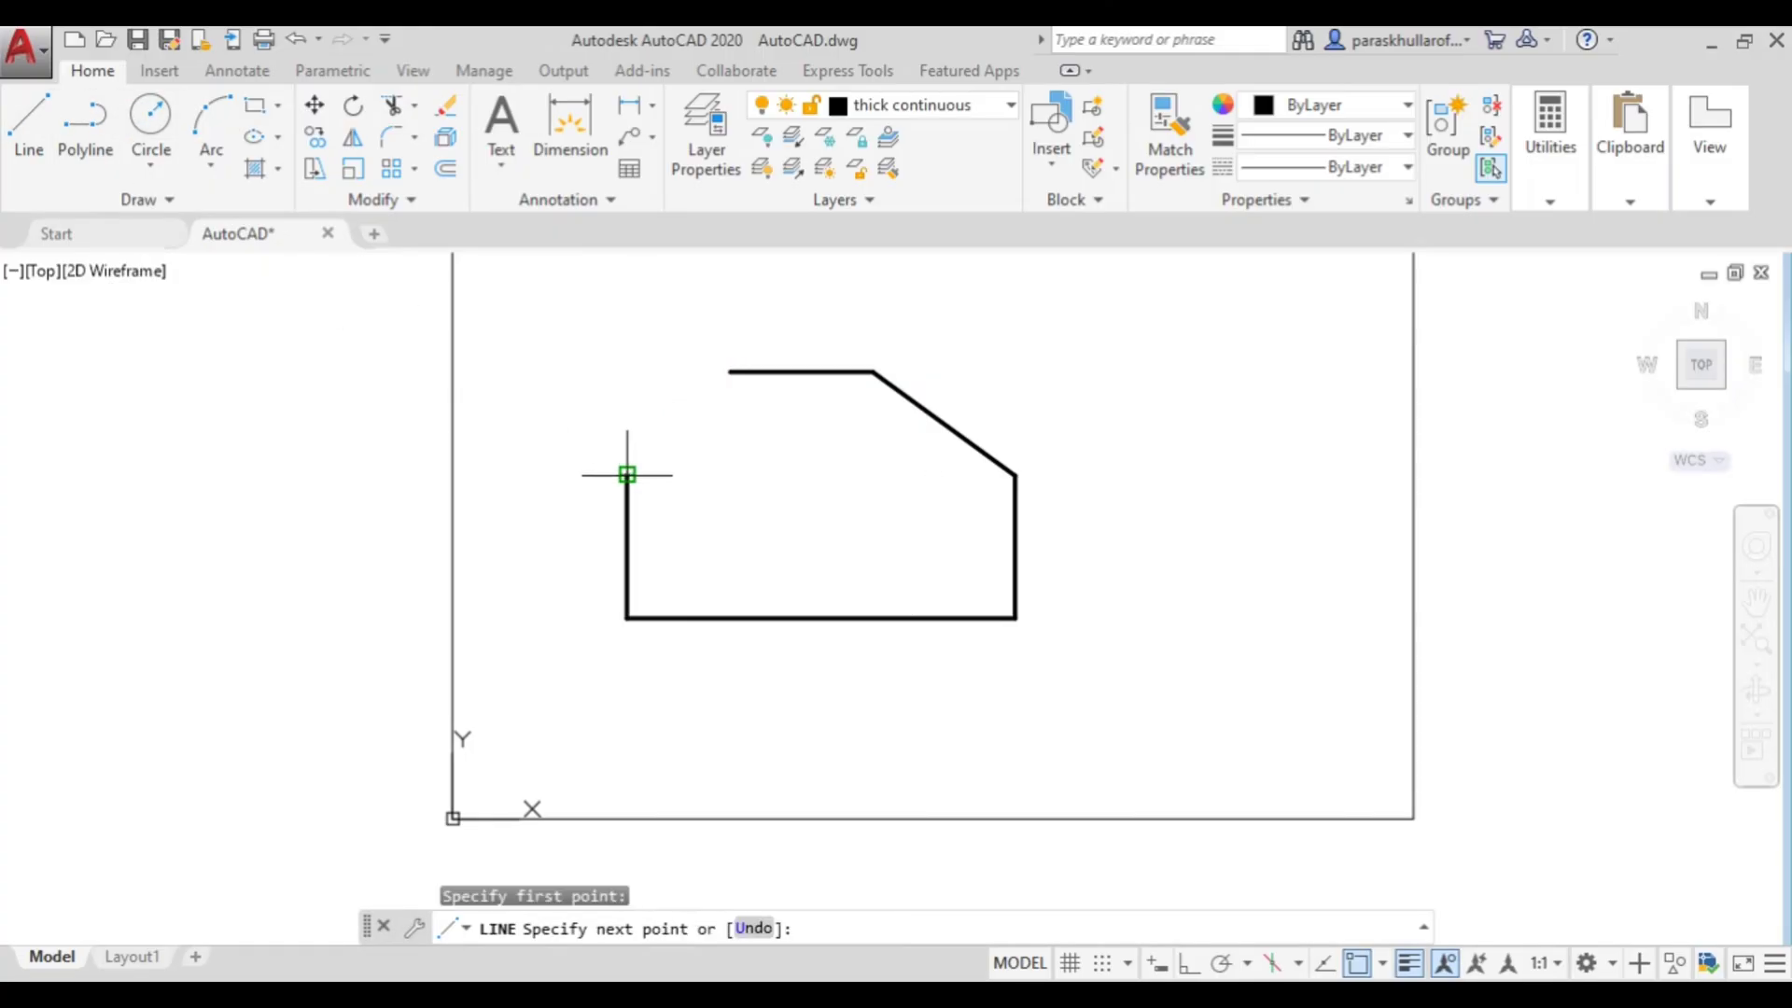
pyautogui.click(731, 370)
pyautogui.press('Escape')
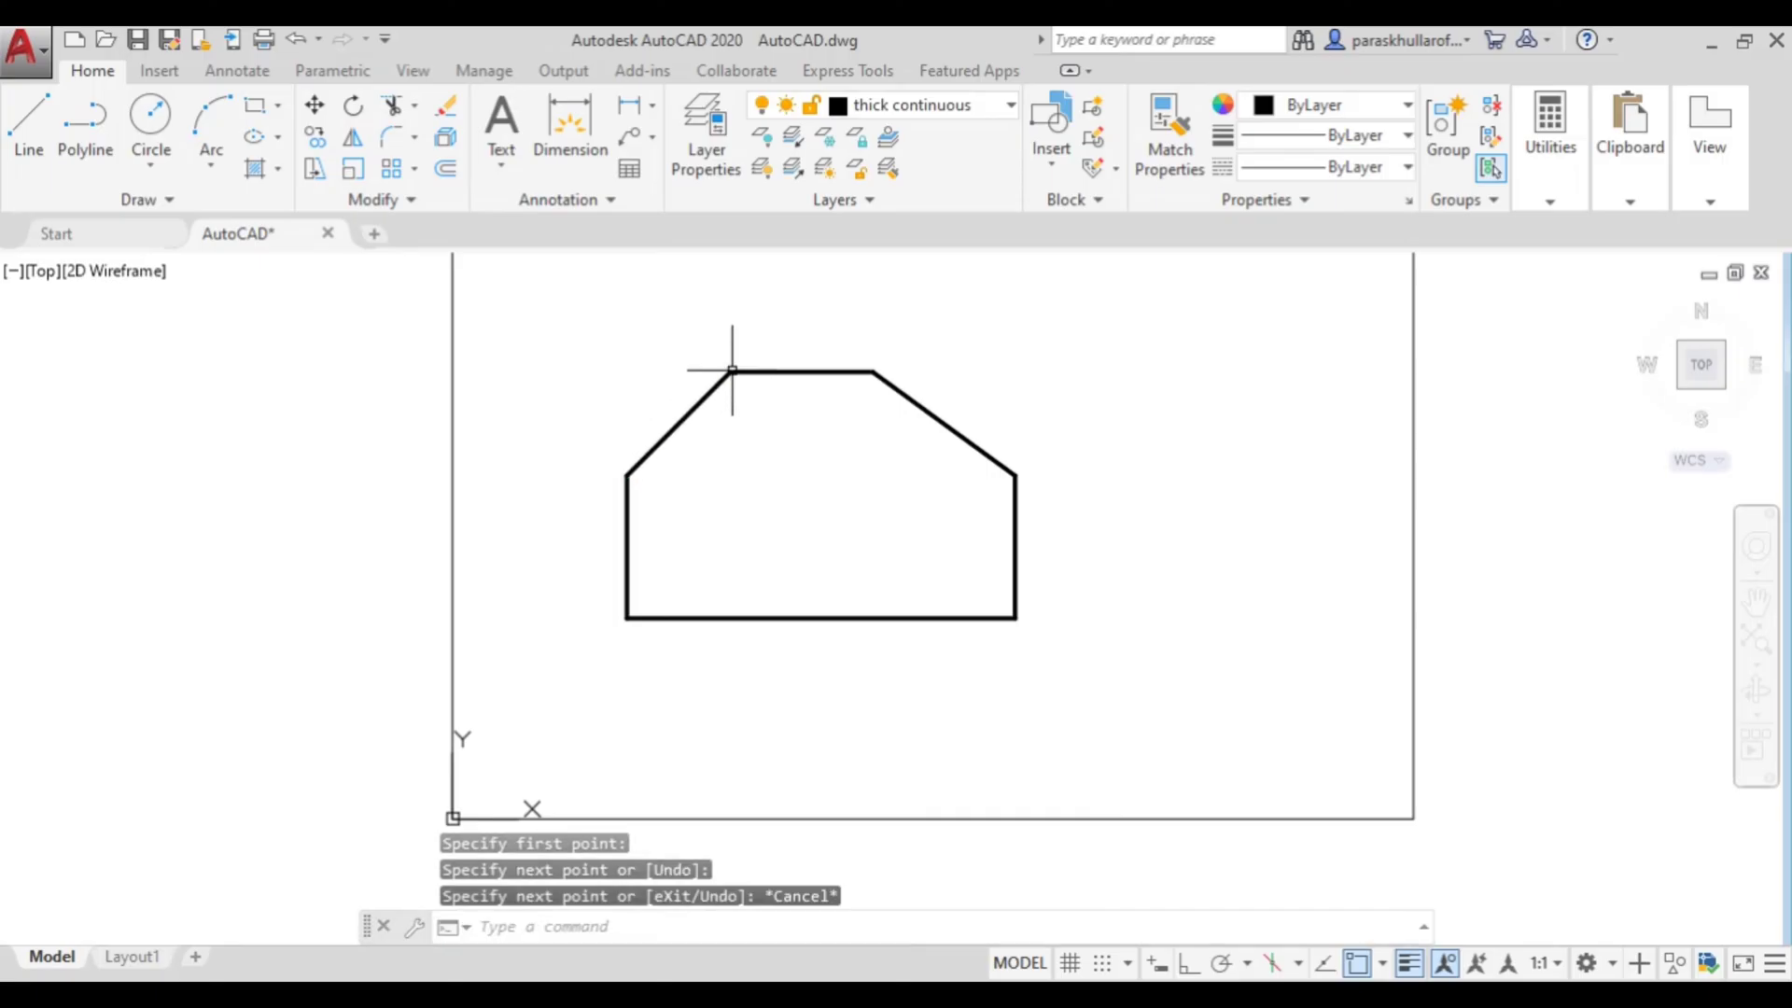
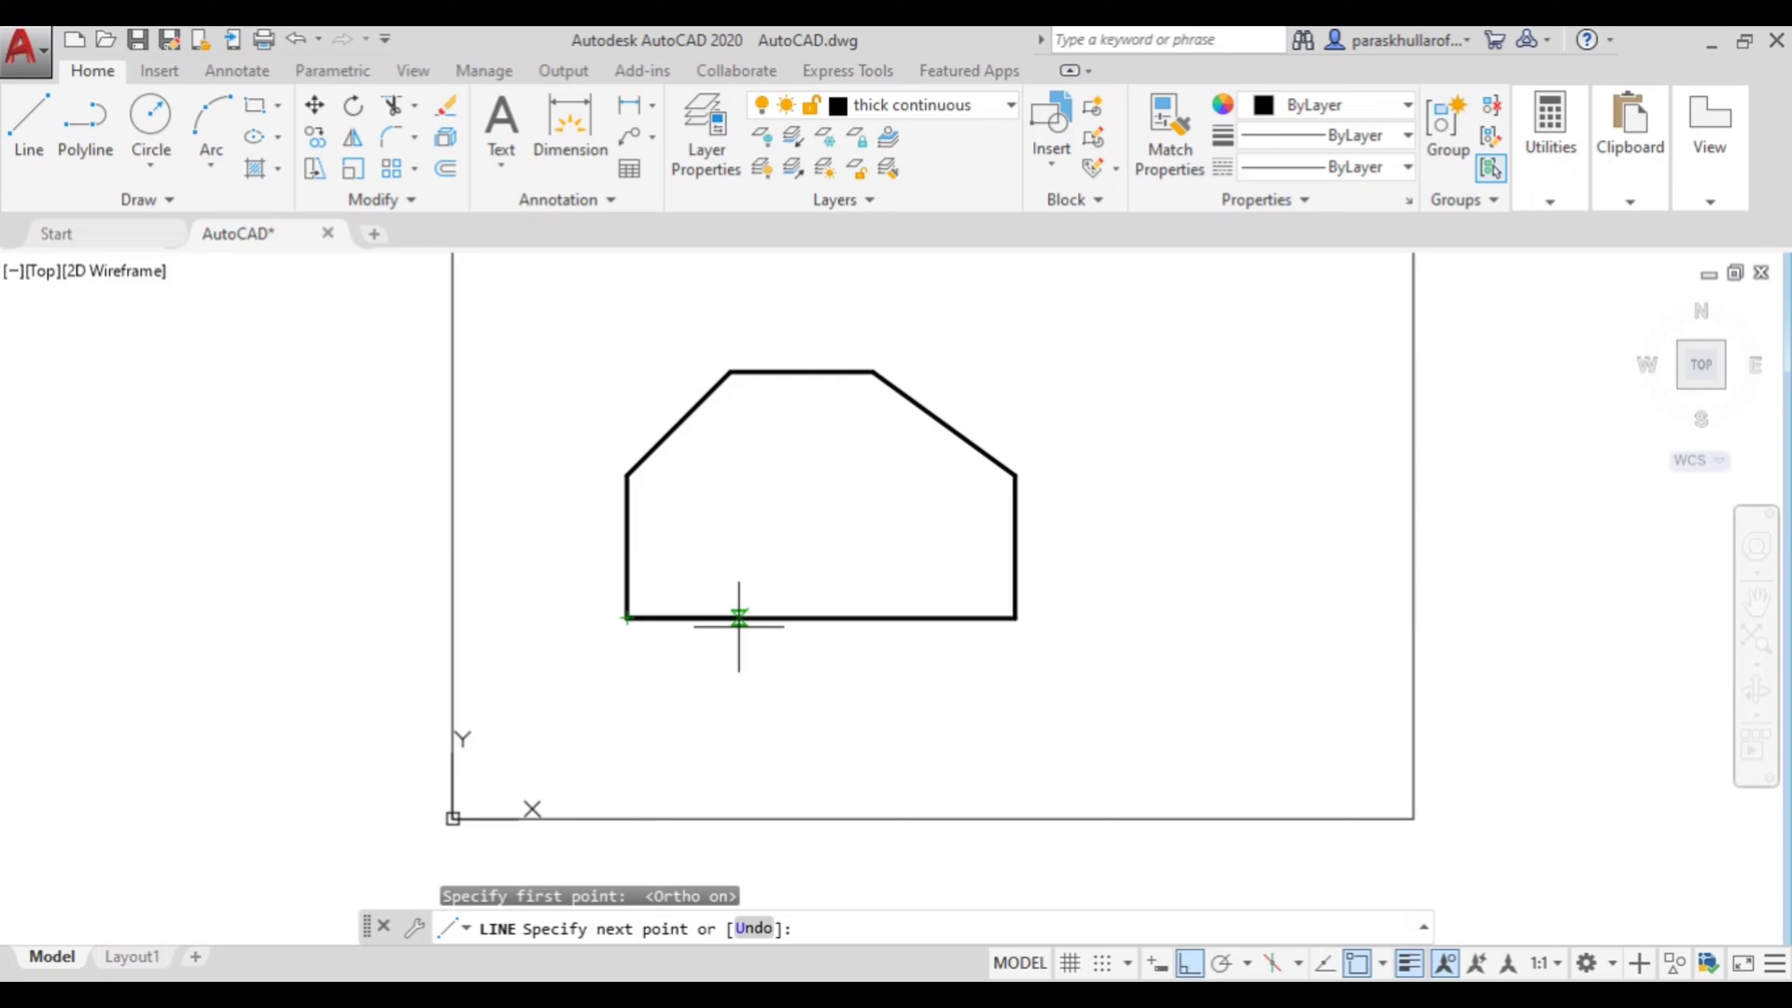
# Step: With Ortho mode on, draw a line from the plate's lower-left corner 36 to the right and 36 up to locate the large hole's centre
pyautogui.press('Return')
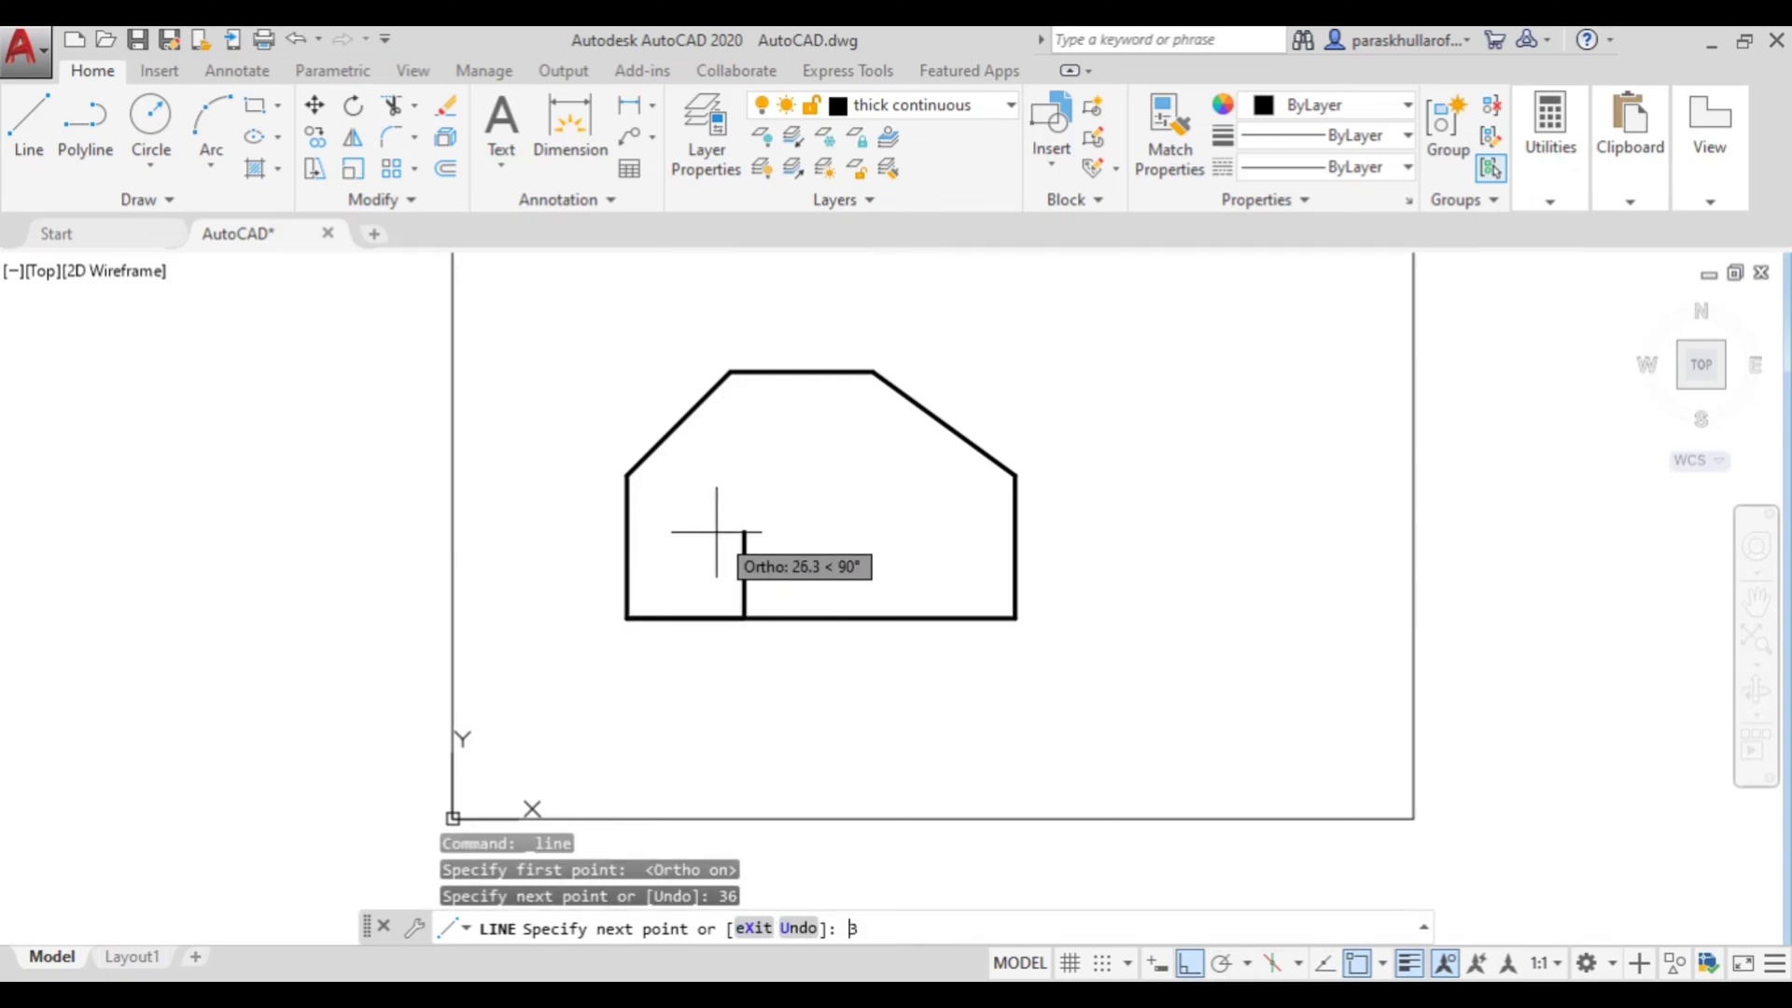
pyautogui.write('36')
pyautogui.press('Return')
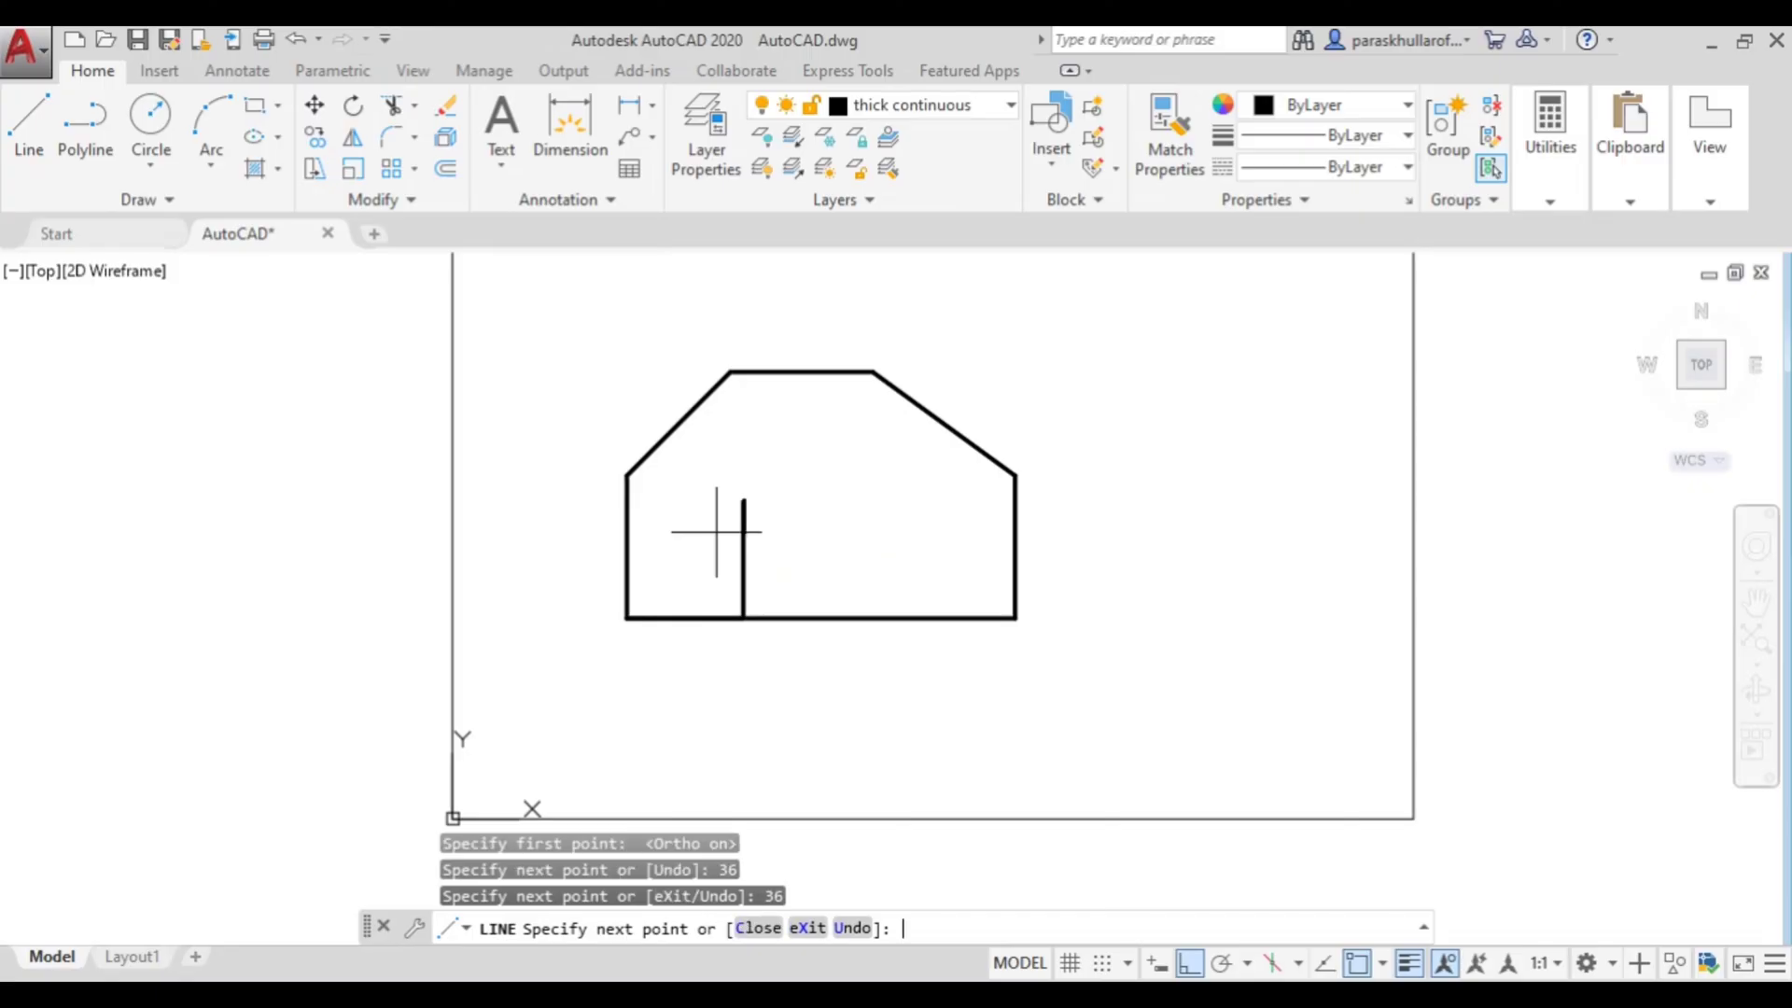
pyautogui.rightClick(796, 476)
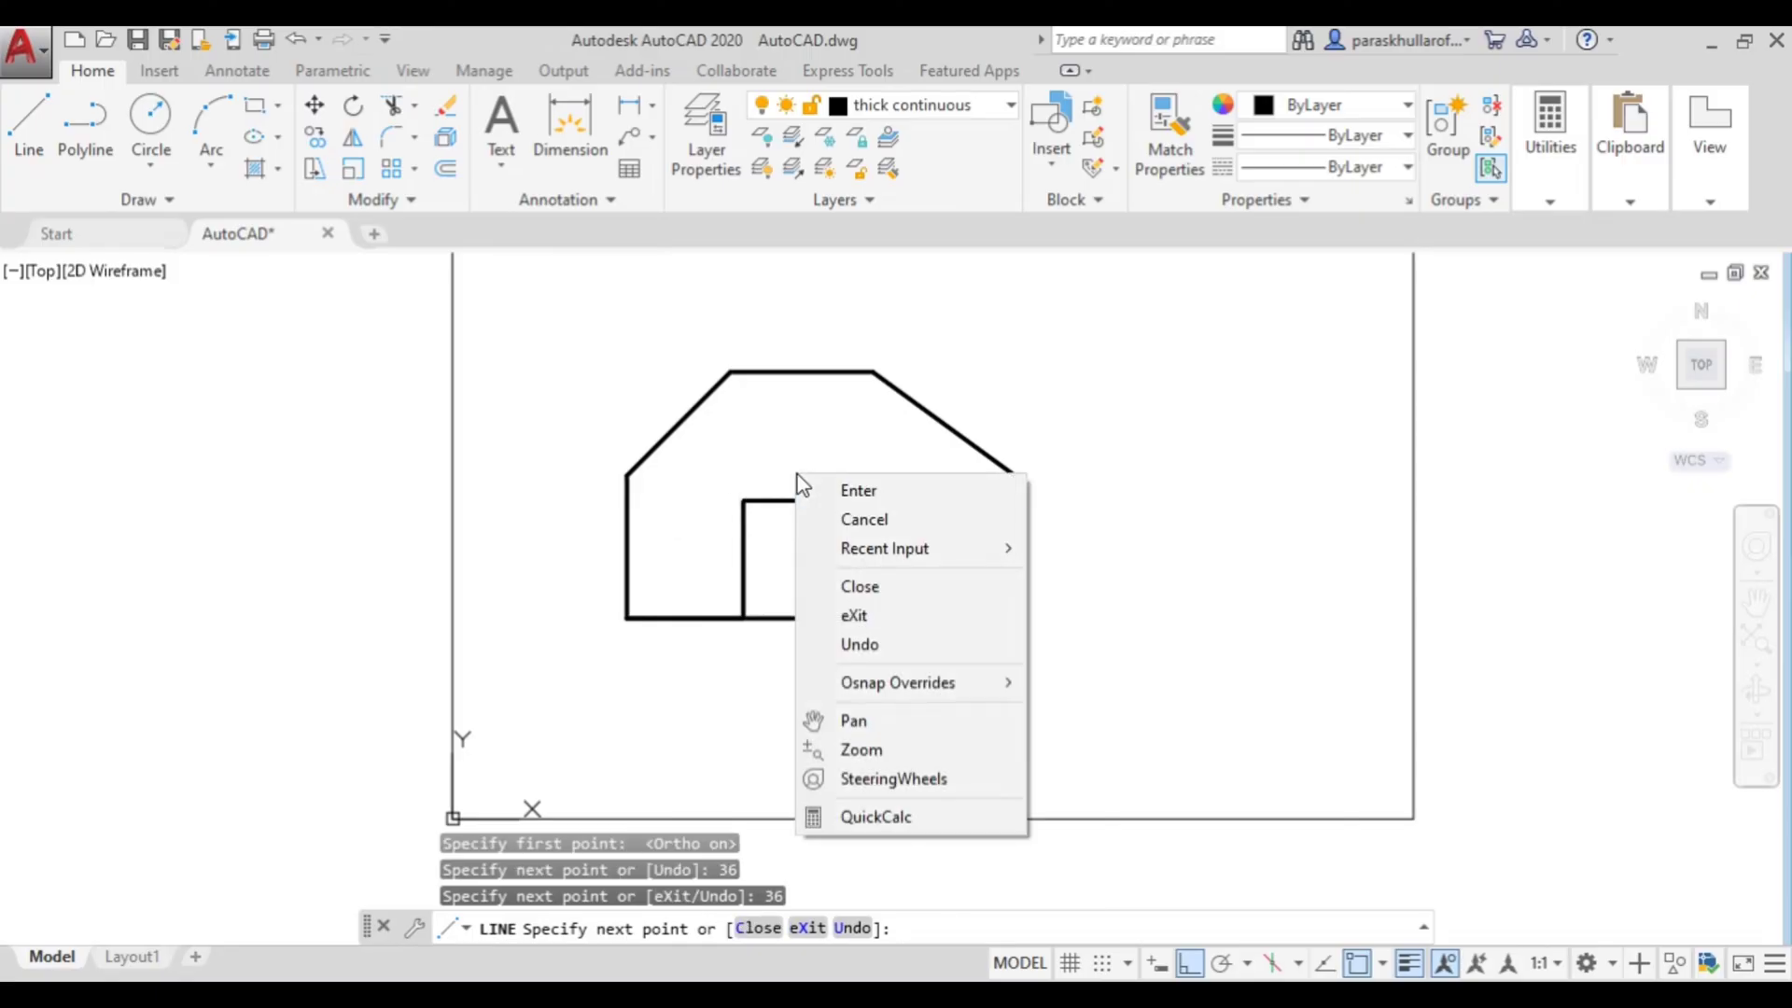
pyautogui.click(826, 487)
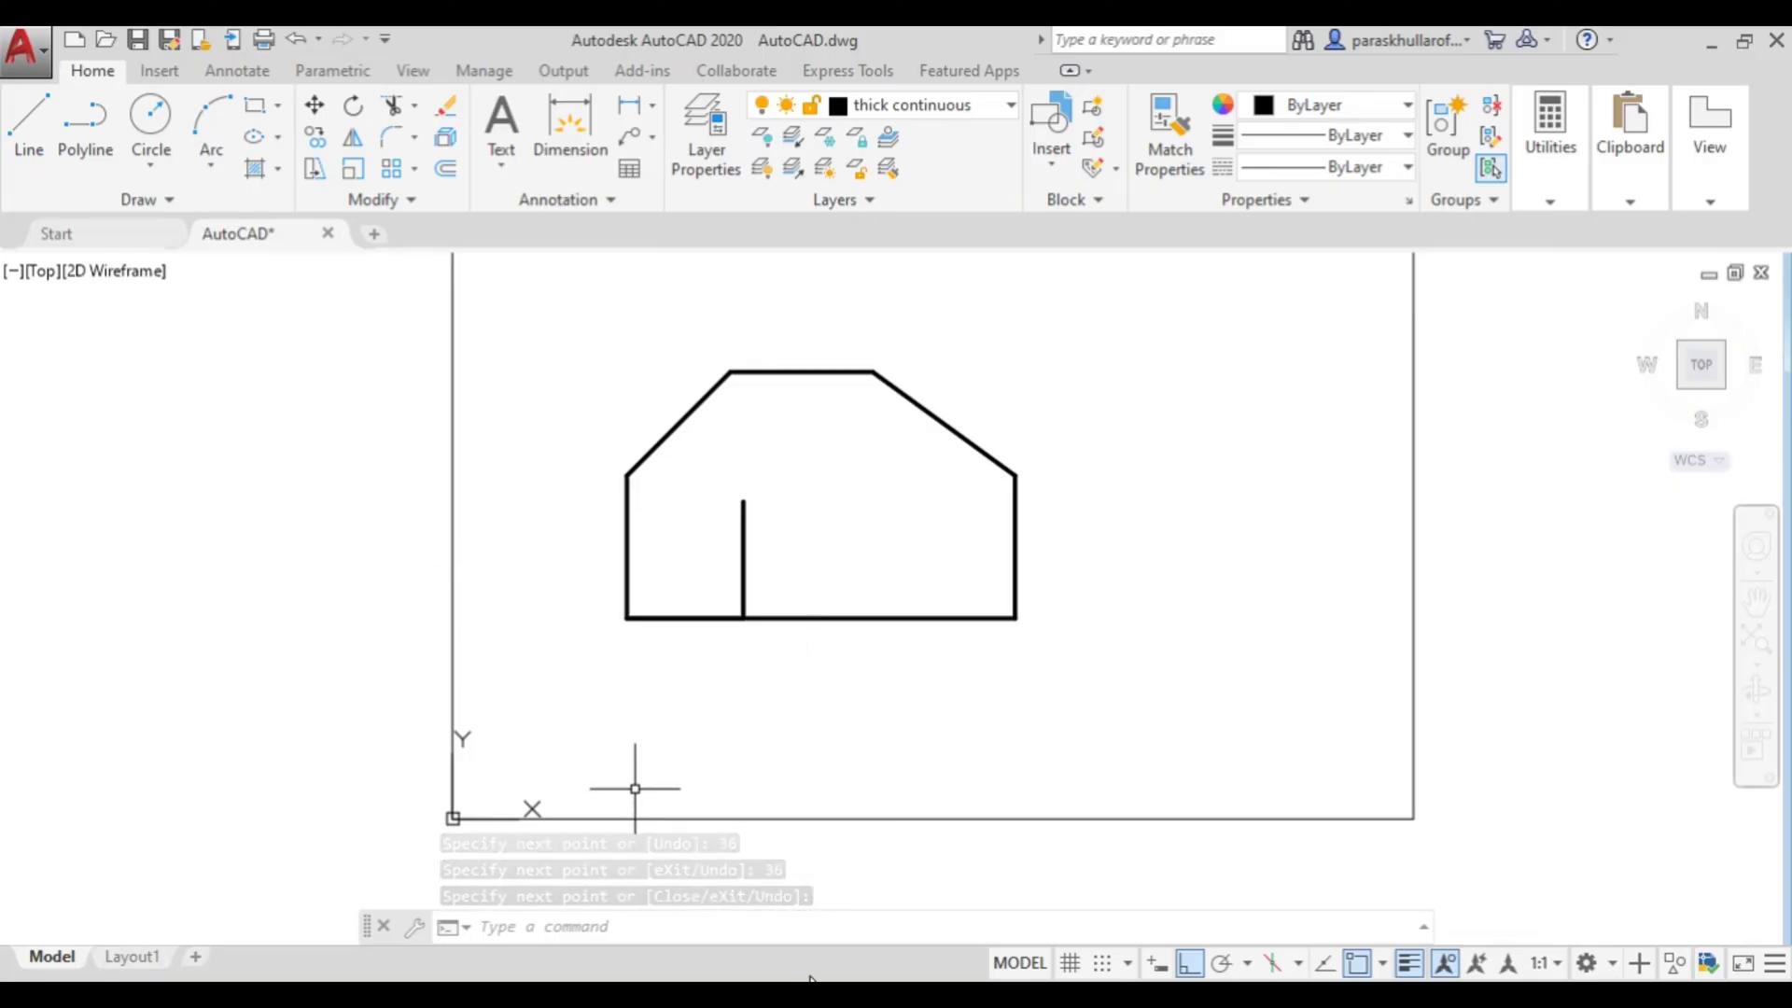
# Step: Draw a line from the plate's lower-left corner 84 to the right and 20 up to locate the small hole's centre
pyautogui.hotkey('alt', 'Tab')
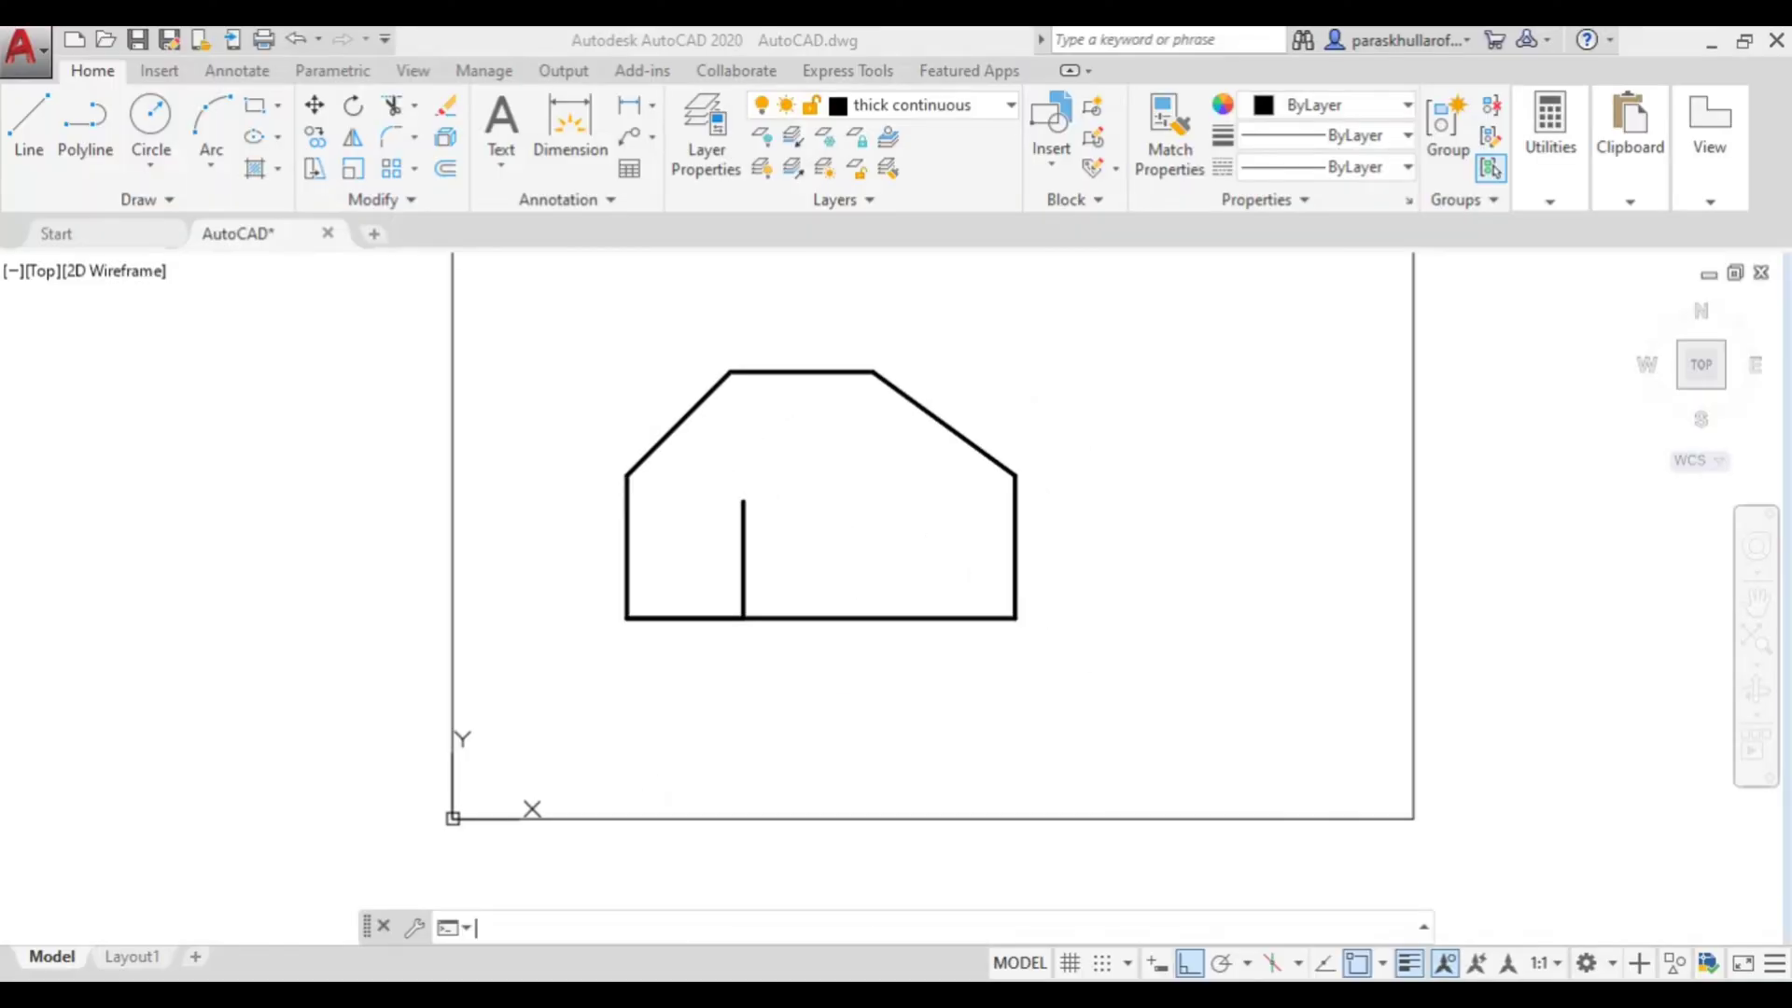
pyautogui.click(30, 107)
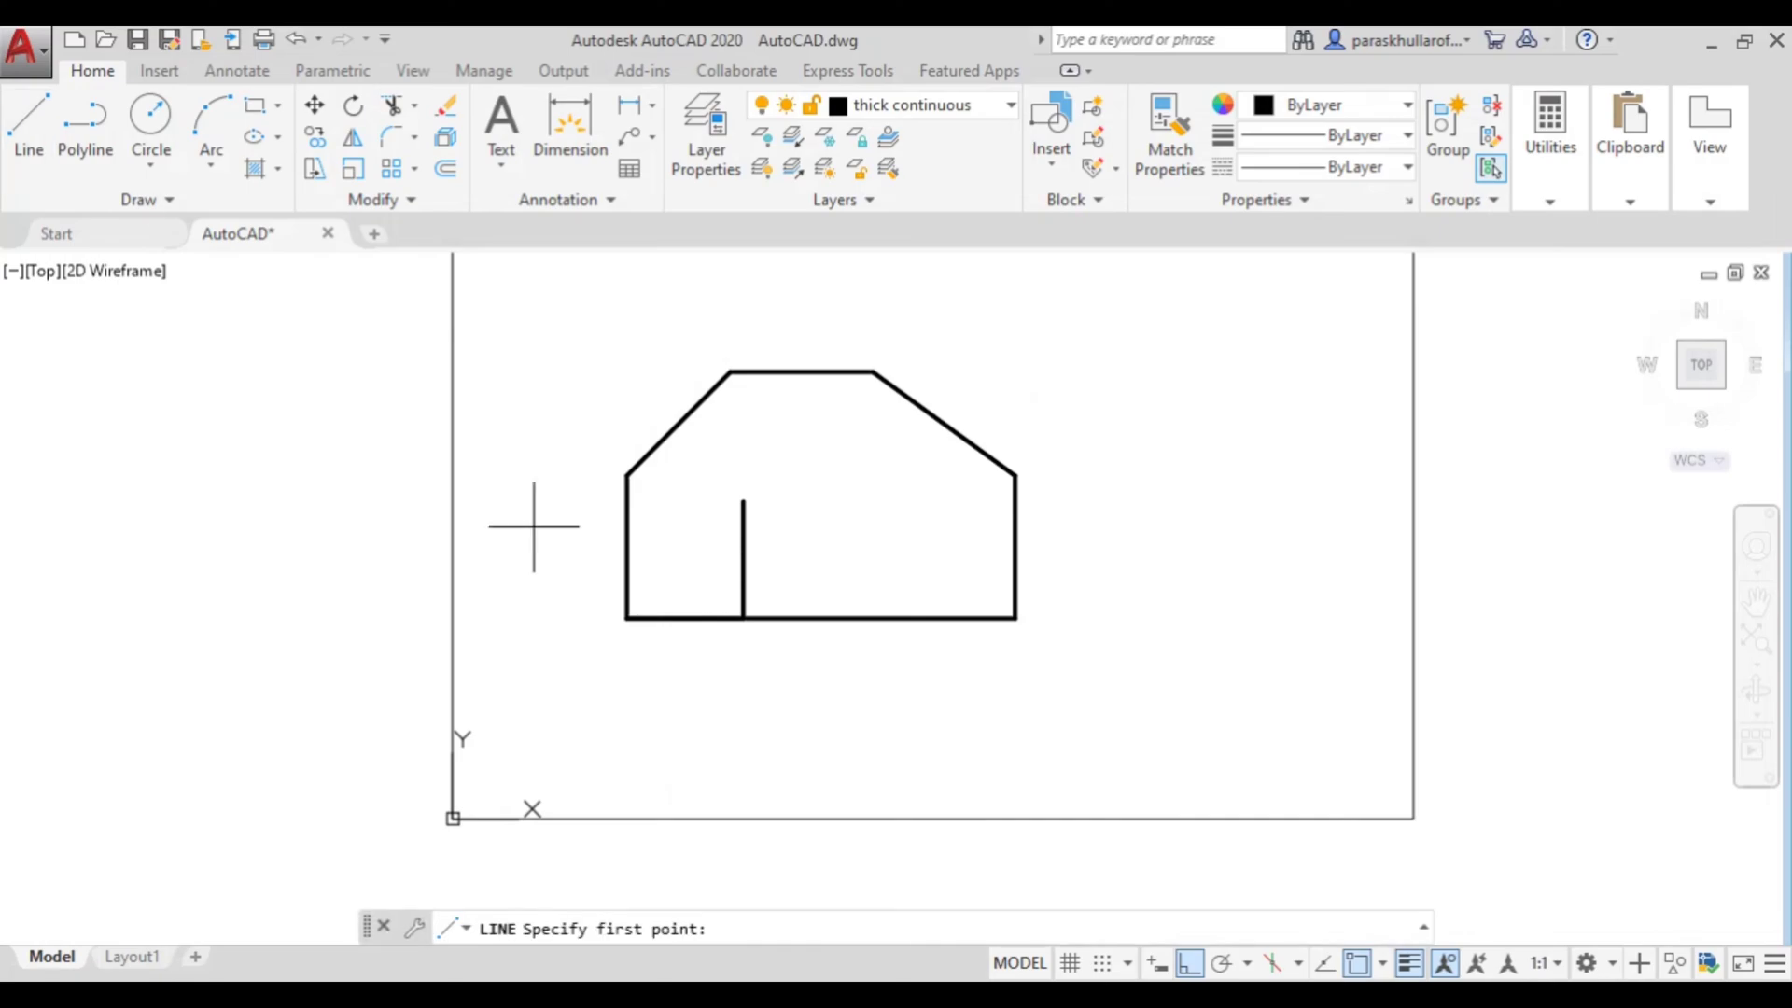
pyautogui.click(627, 618)
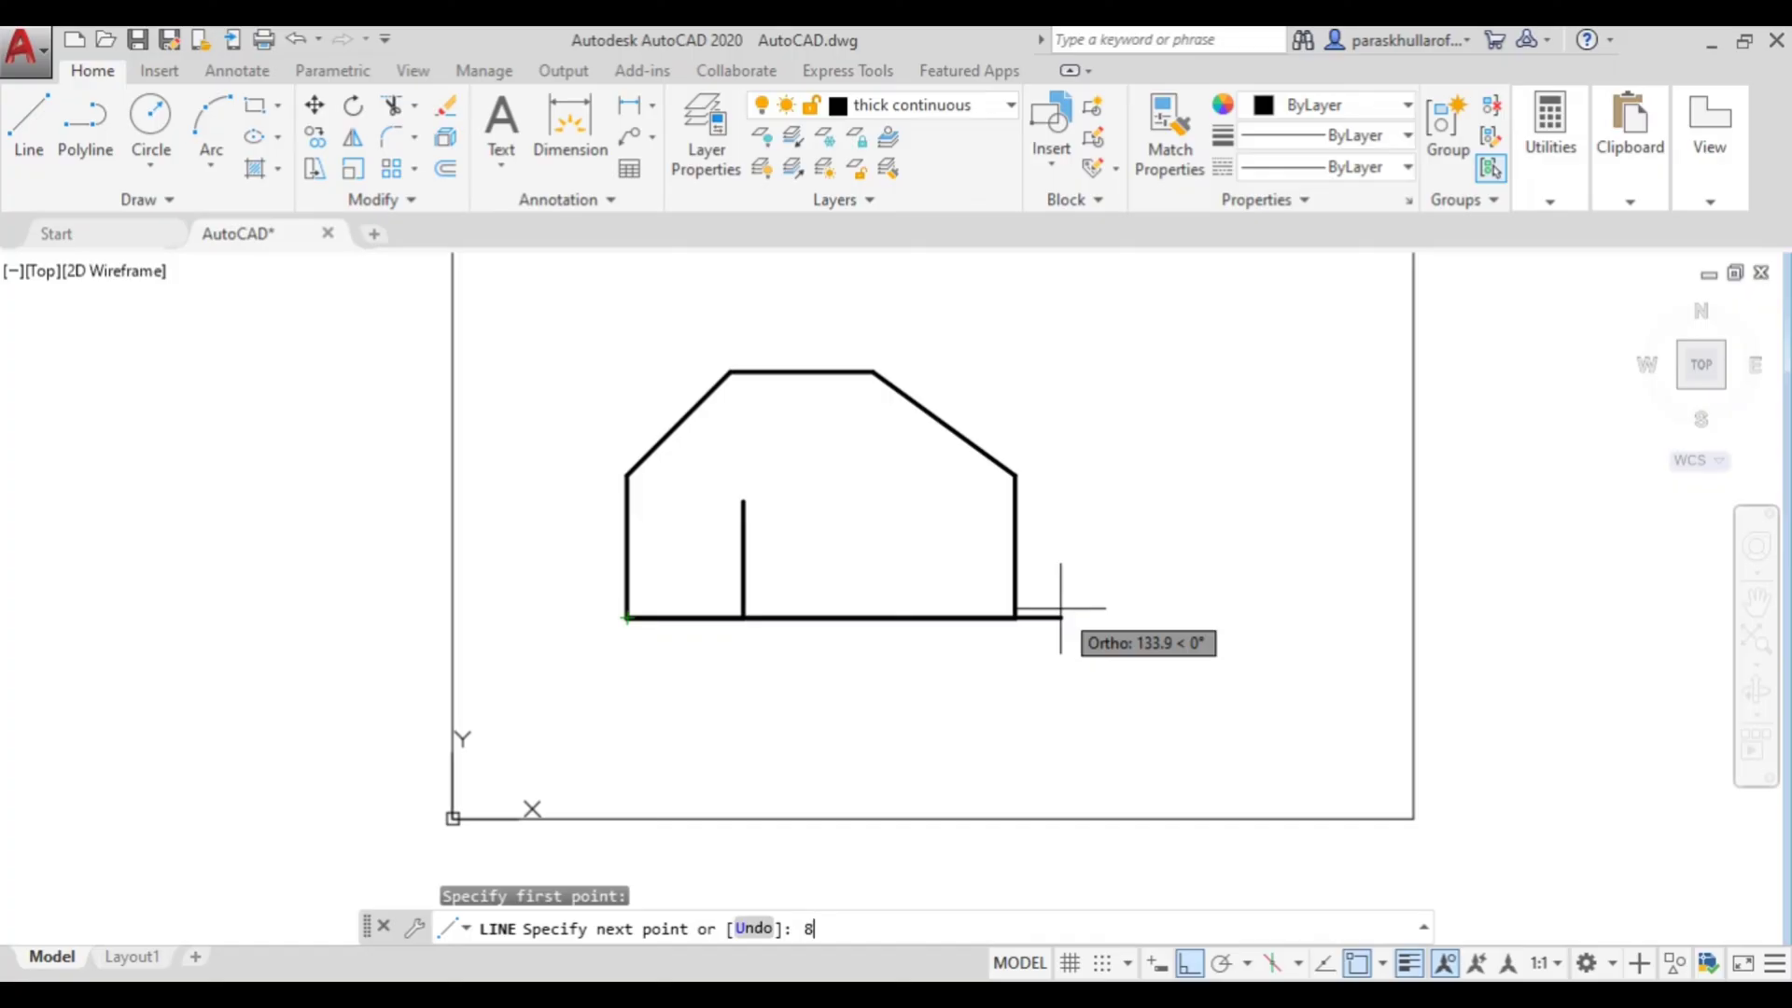
pyautogui.press('Return')
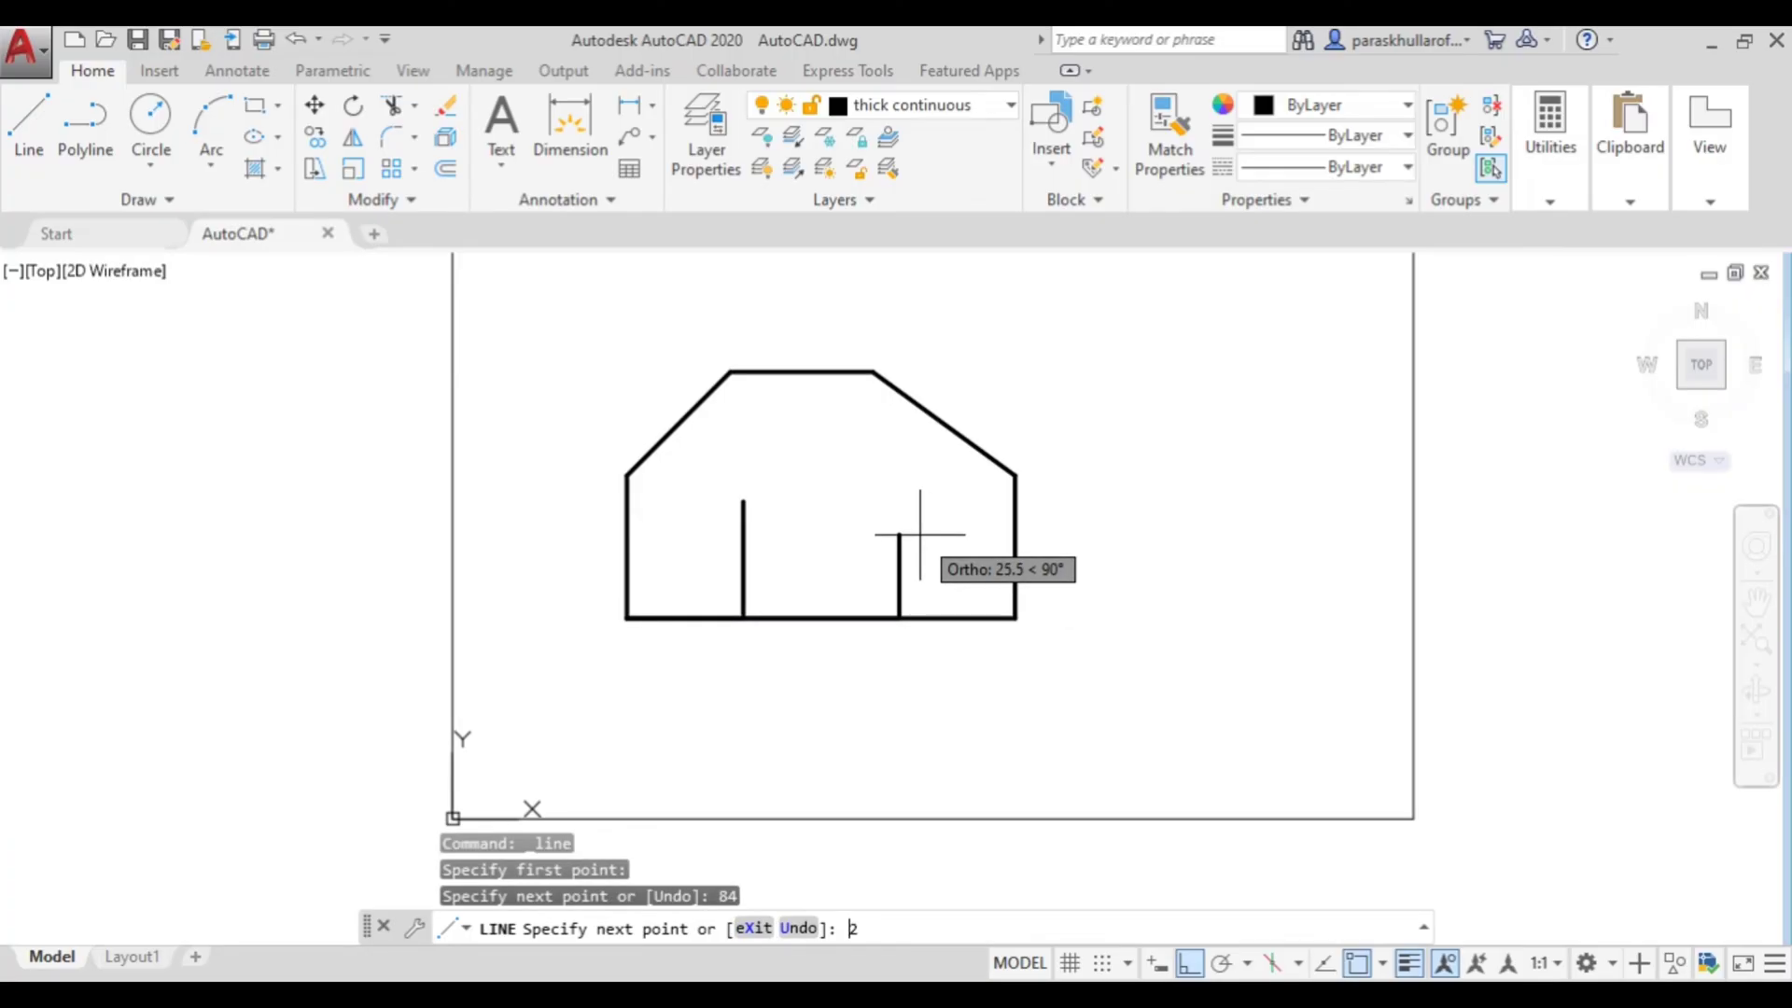
pyautogui.write('20')
pyautogui.press('Return')
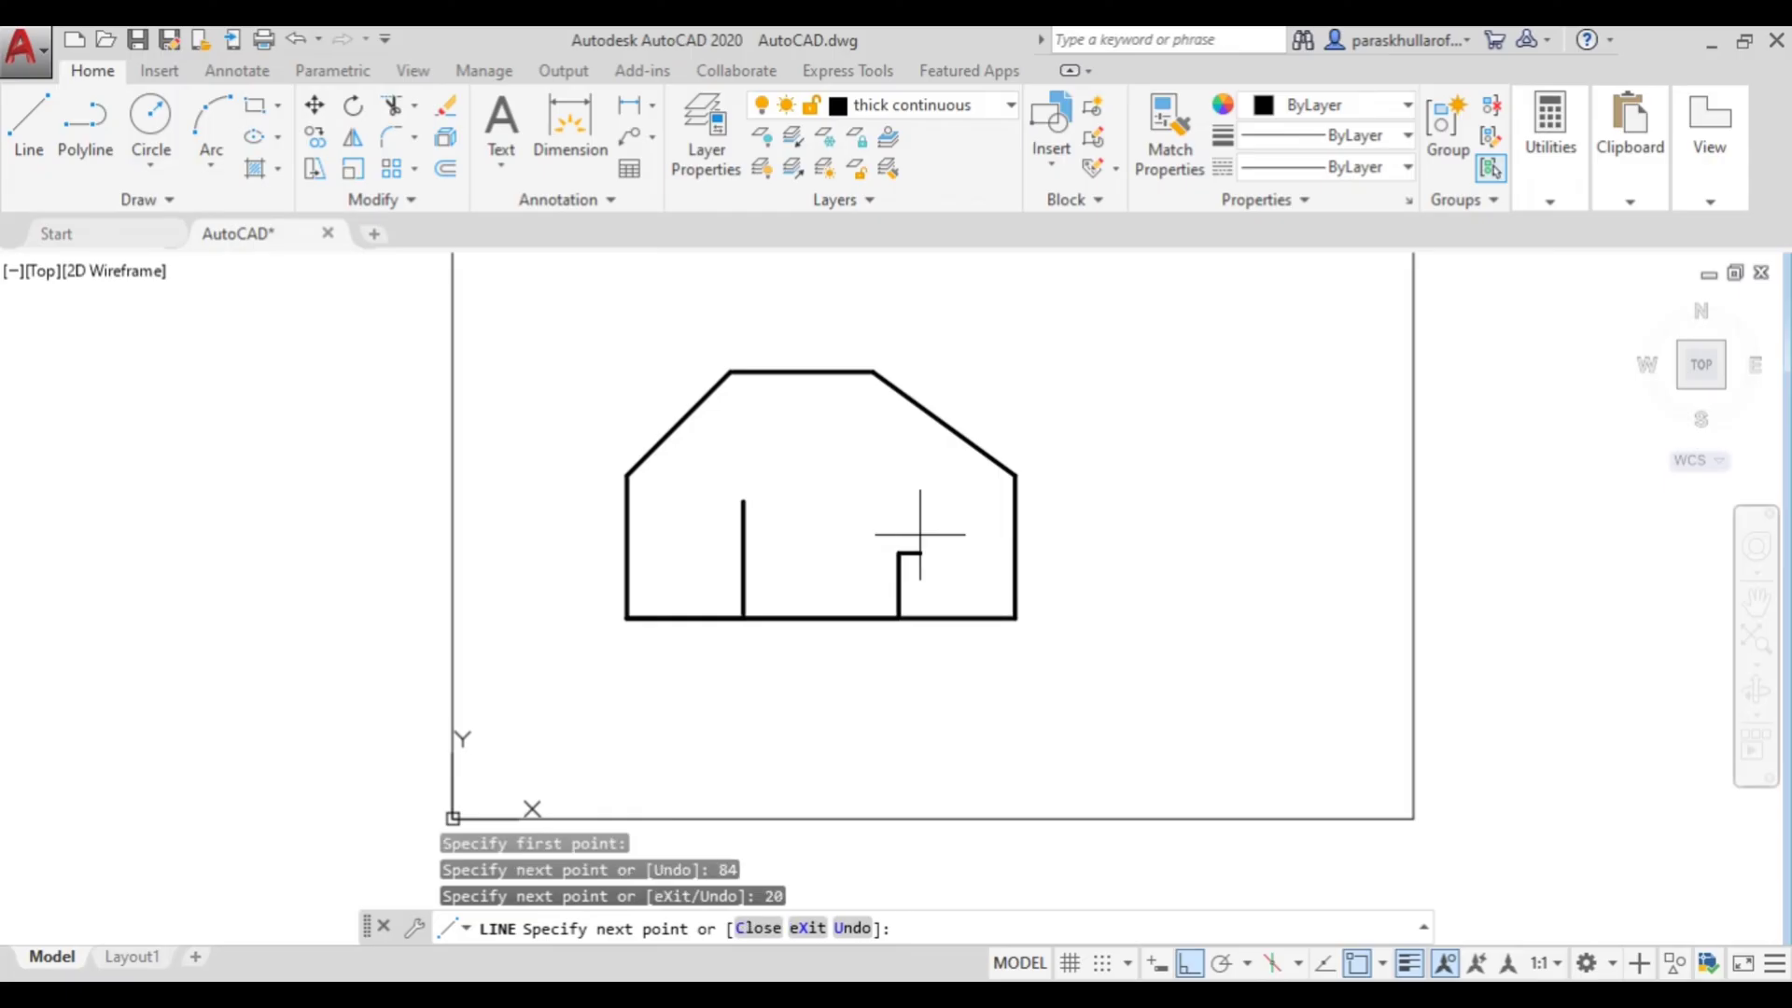
pyautogui.press('Escape')
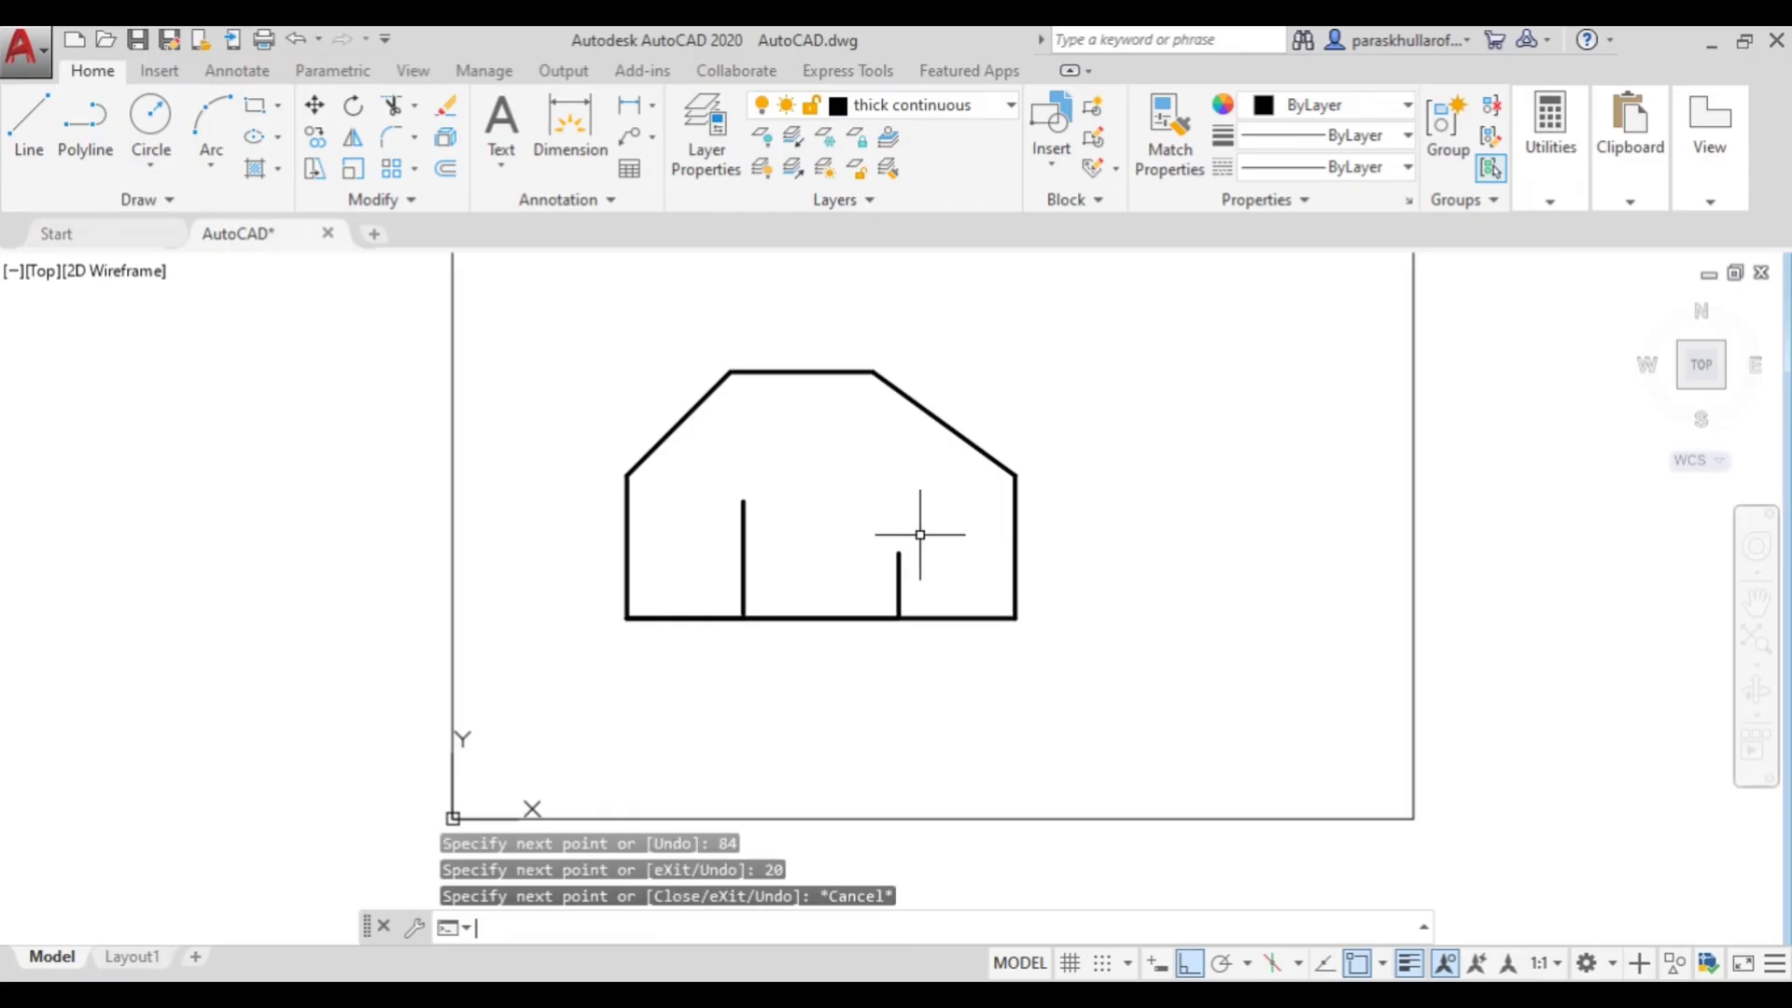
# Step: Place a point at the upper end of each of the two vertical locating lines to mark the hole centres
pyautogui.click(154, 200)
pyautogui.click(150, 231)
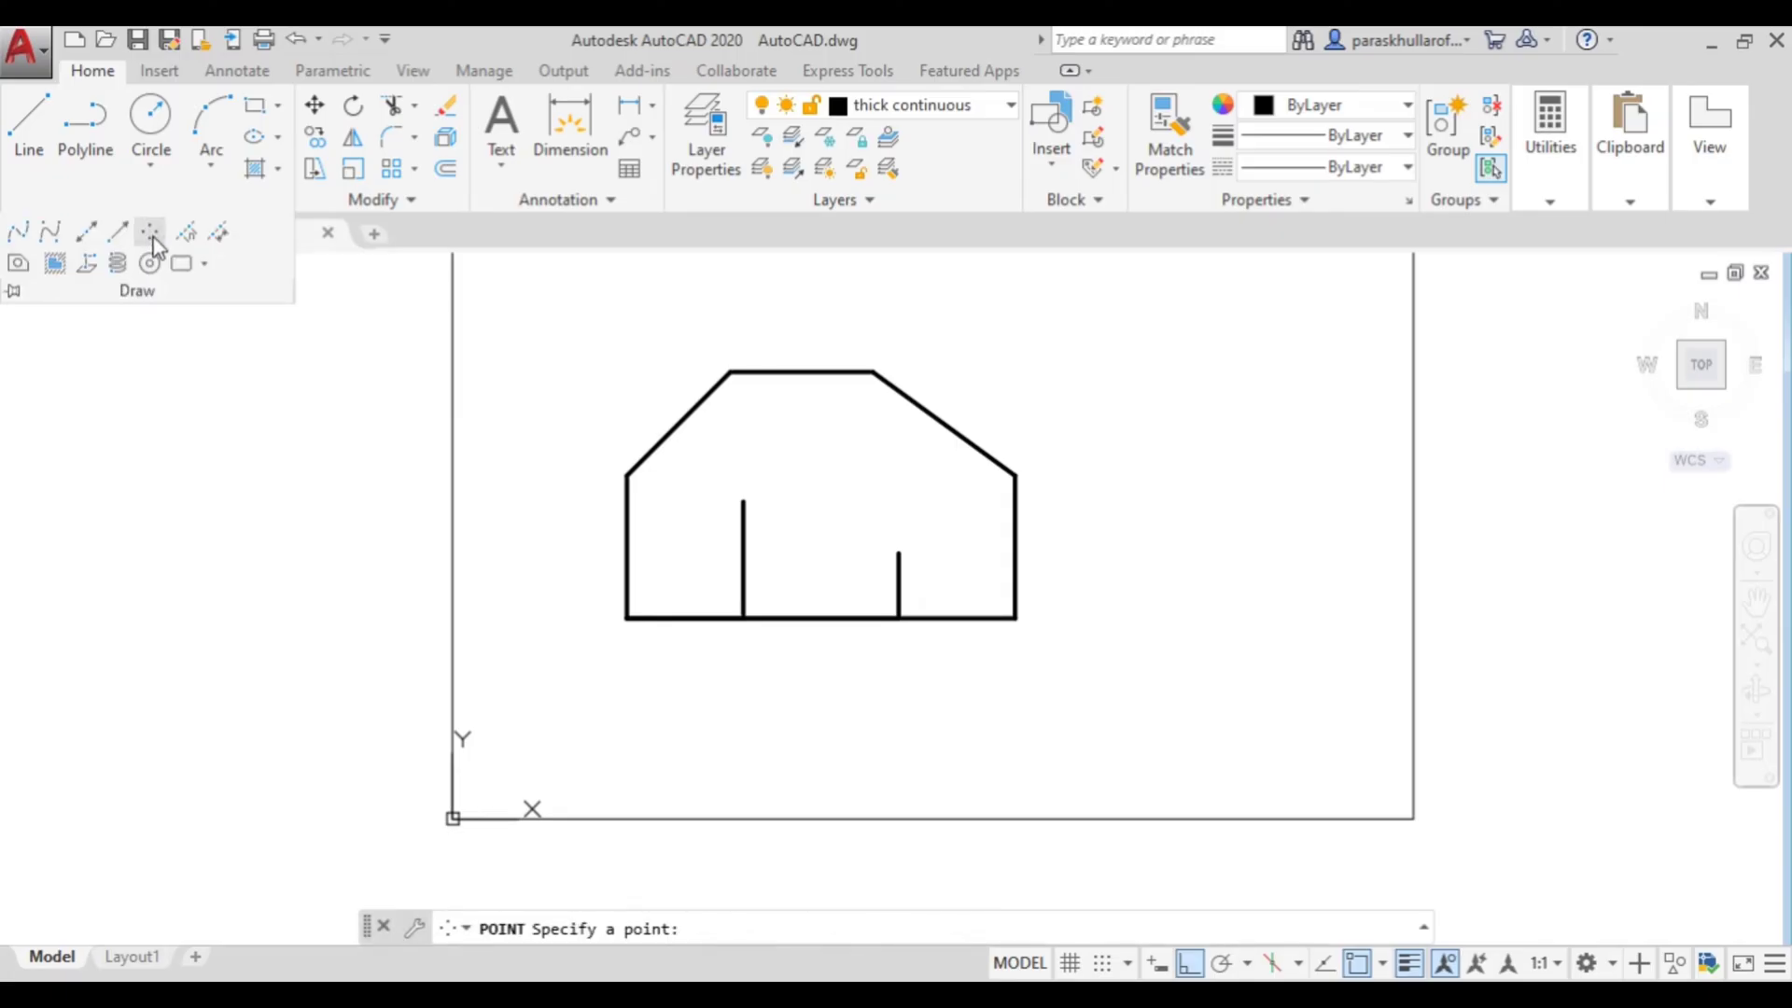
pyautogui.click(744, 501)
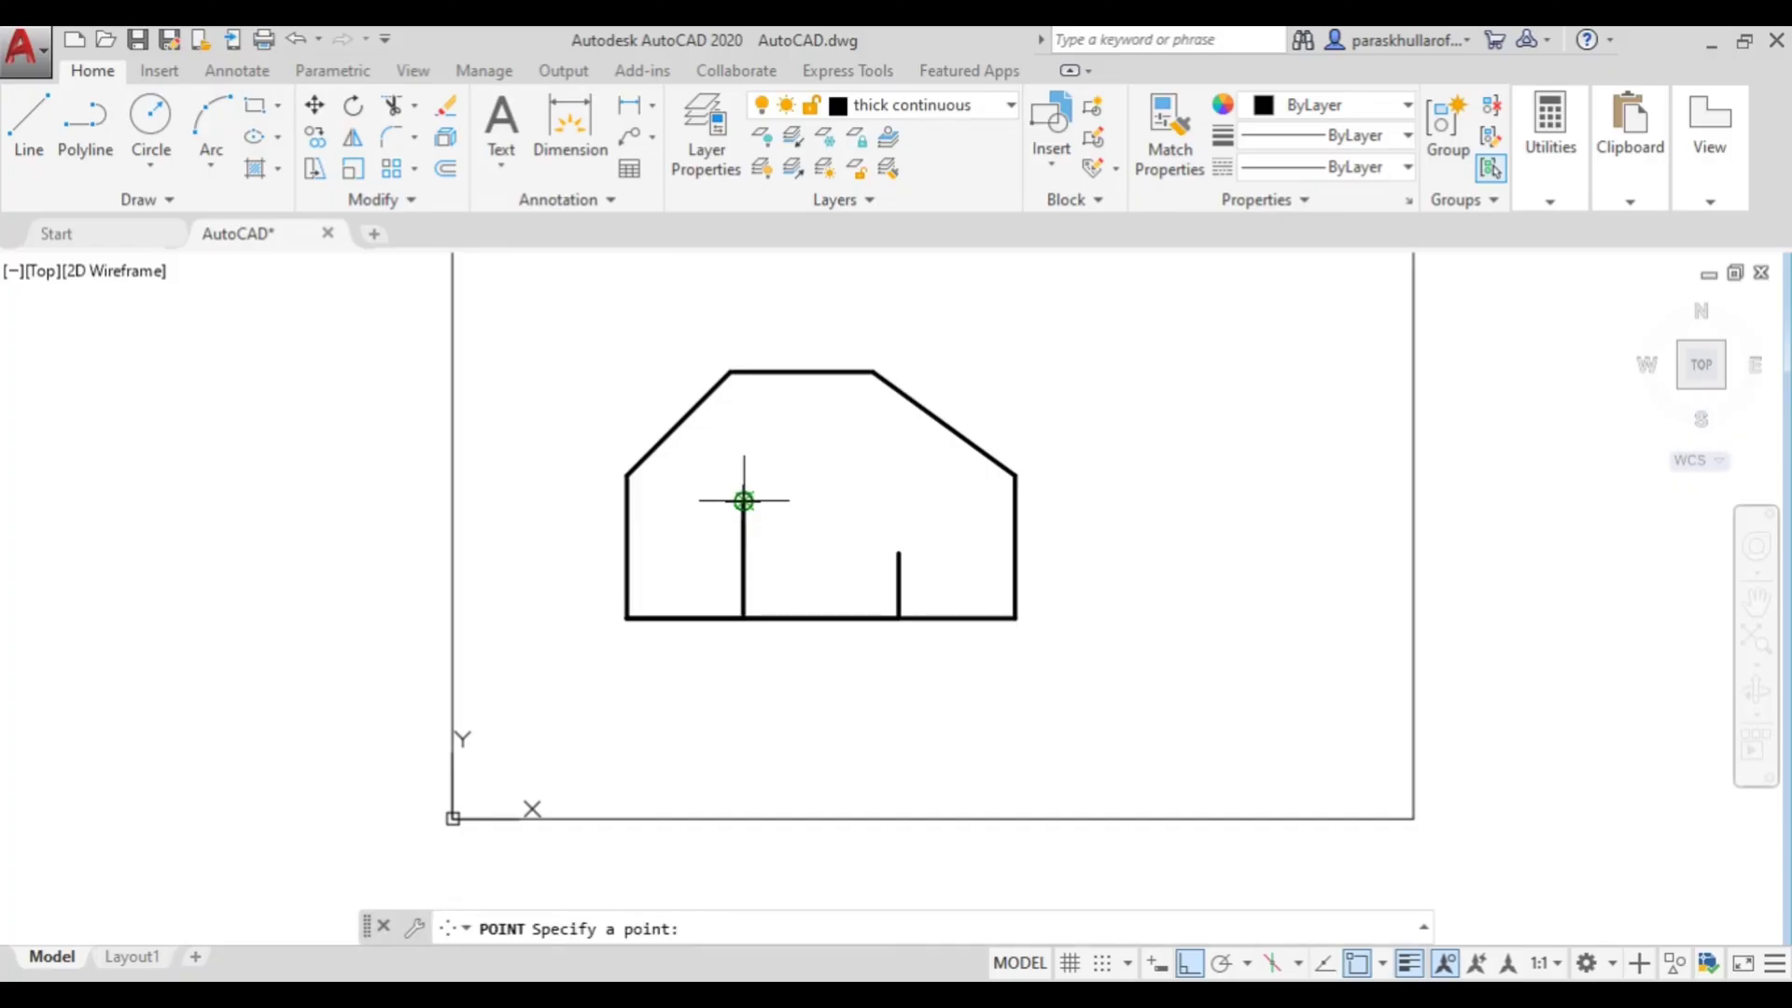
pyautogui.click(899, 552)
pyautogui.press('Escape')
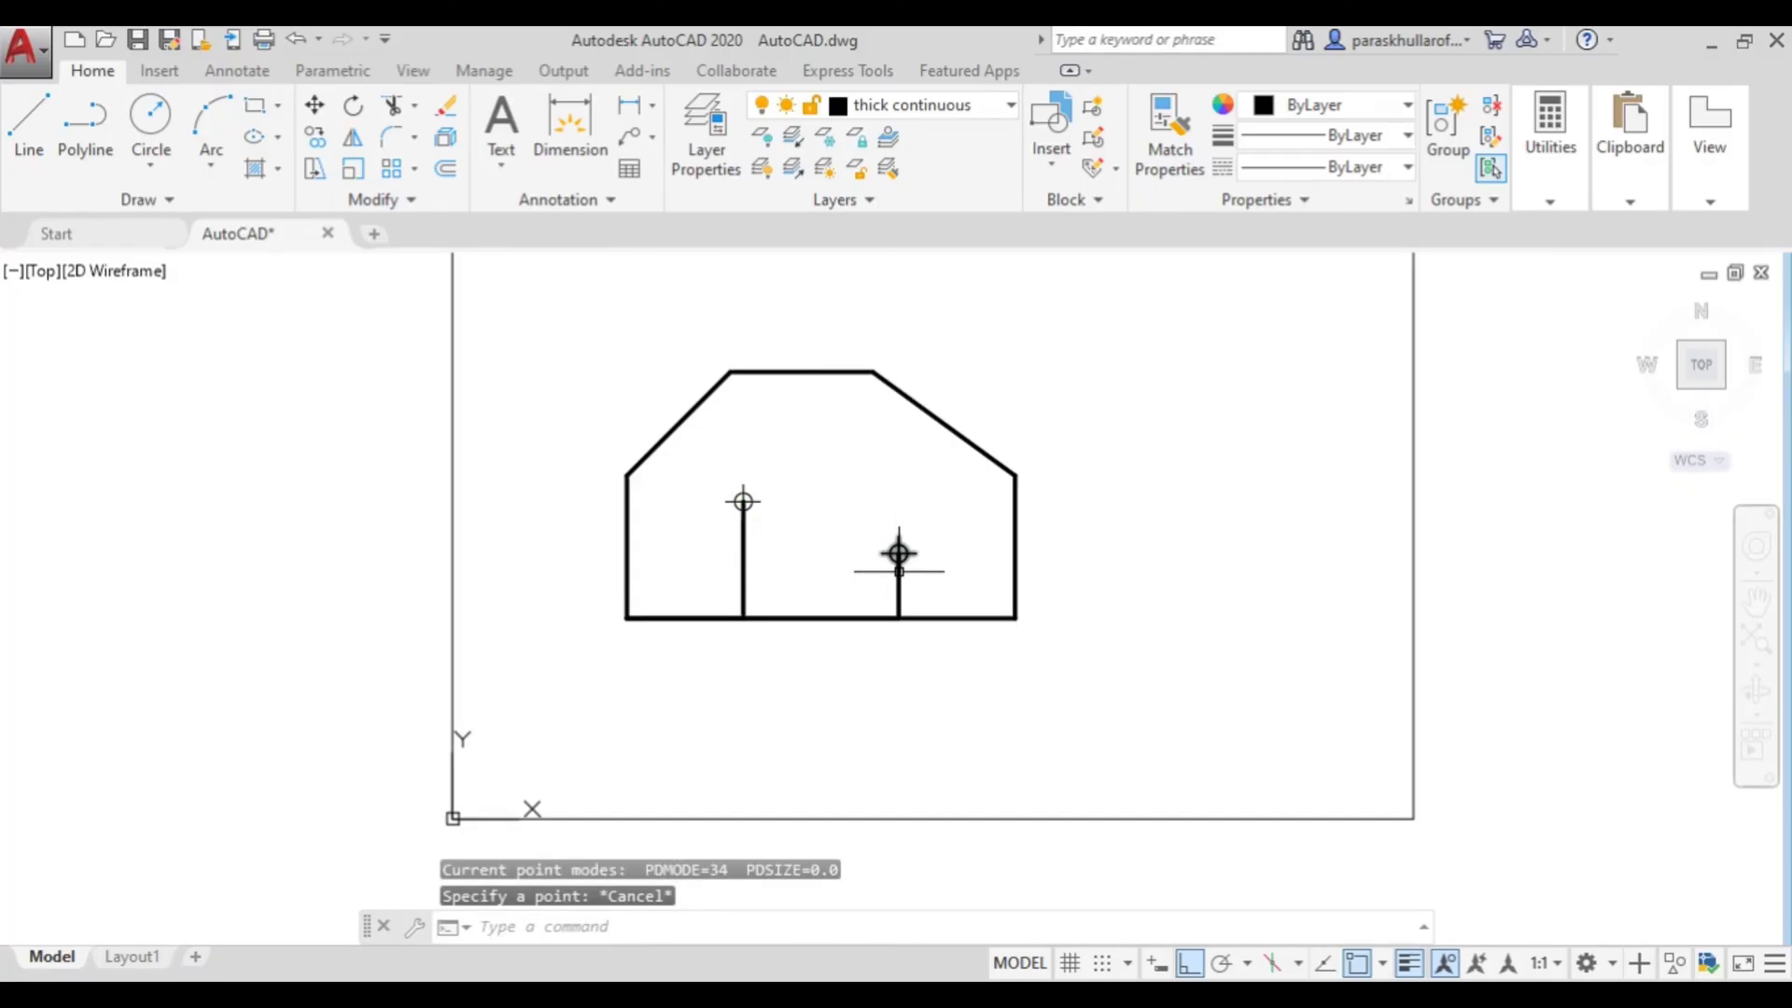
# Step: Erase the four locating segments, keeping the plate outline and the two centre points
pyautogui.click(899, 578)
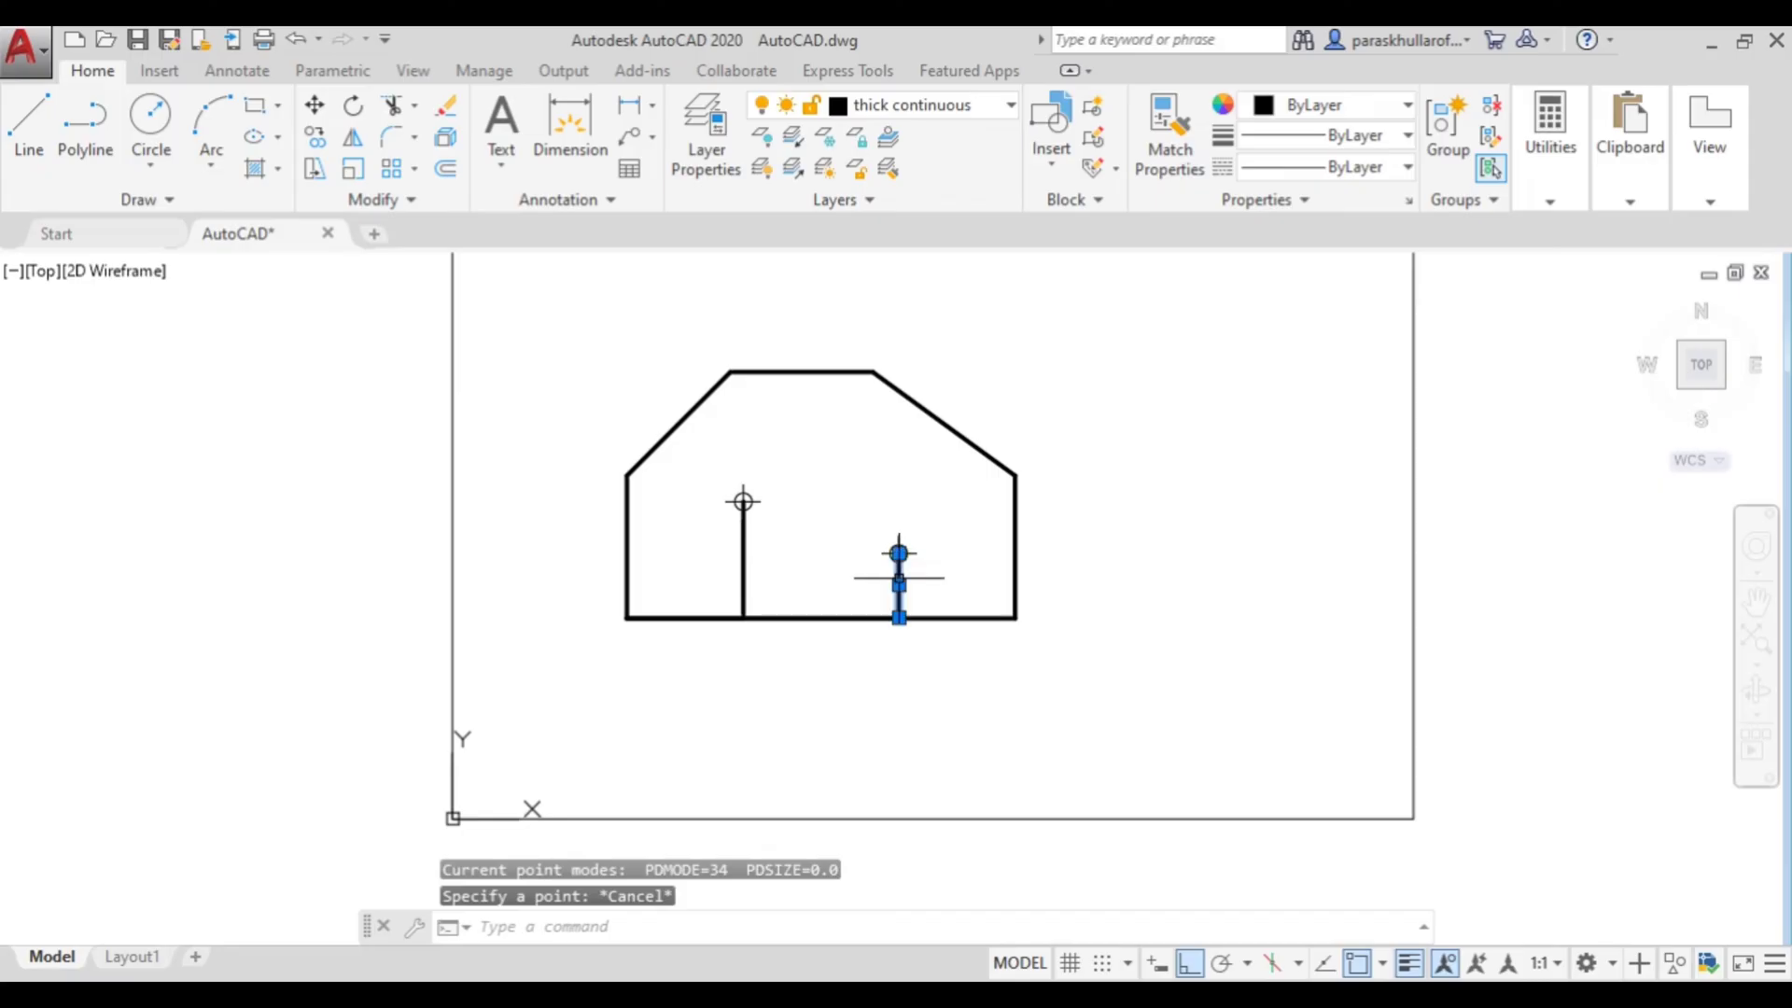
pyautogui.click(834, 618)
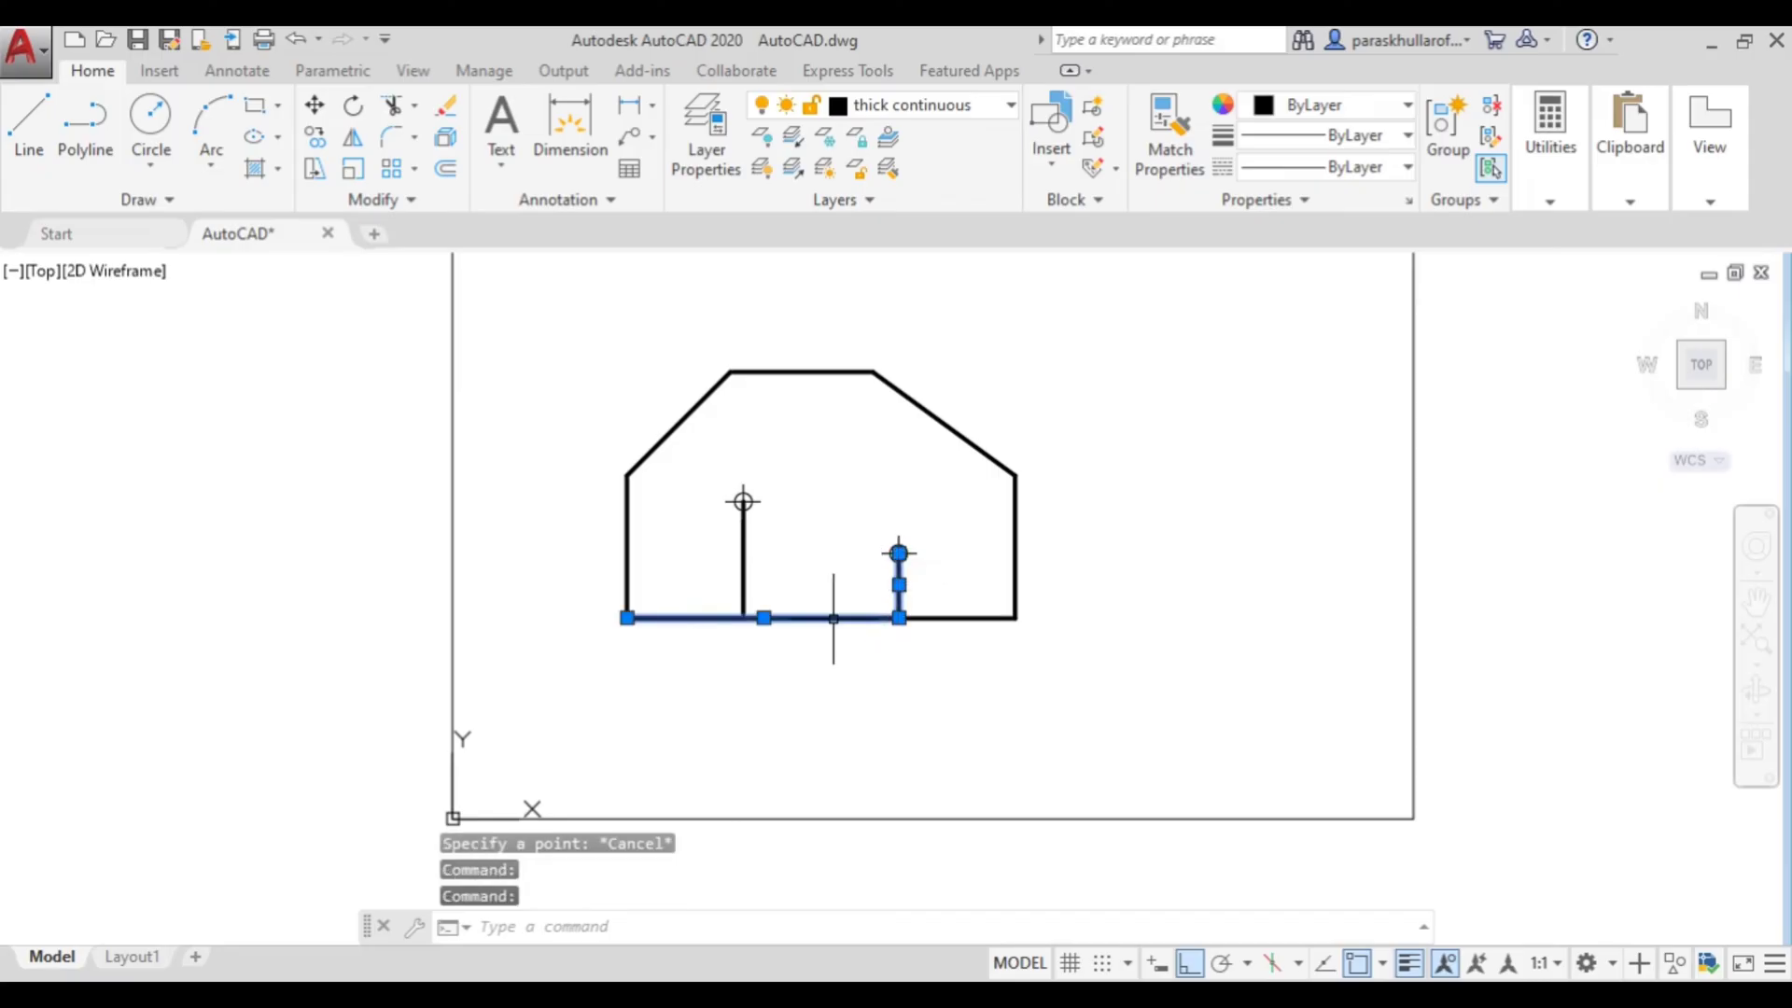
pyautogui.click(744, 569)
pyautogui.press('Delete')
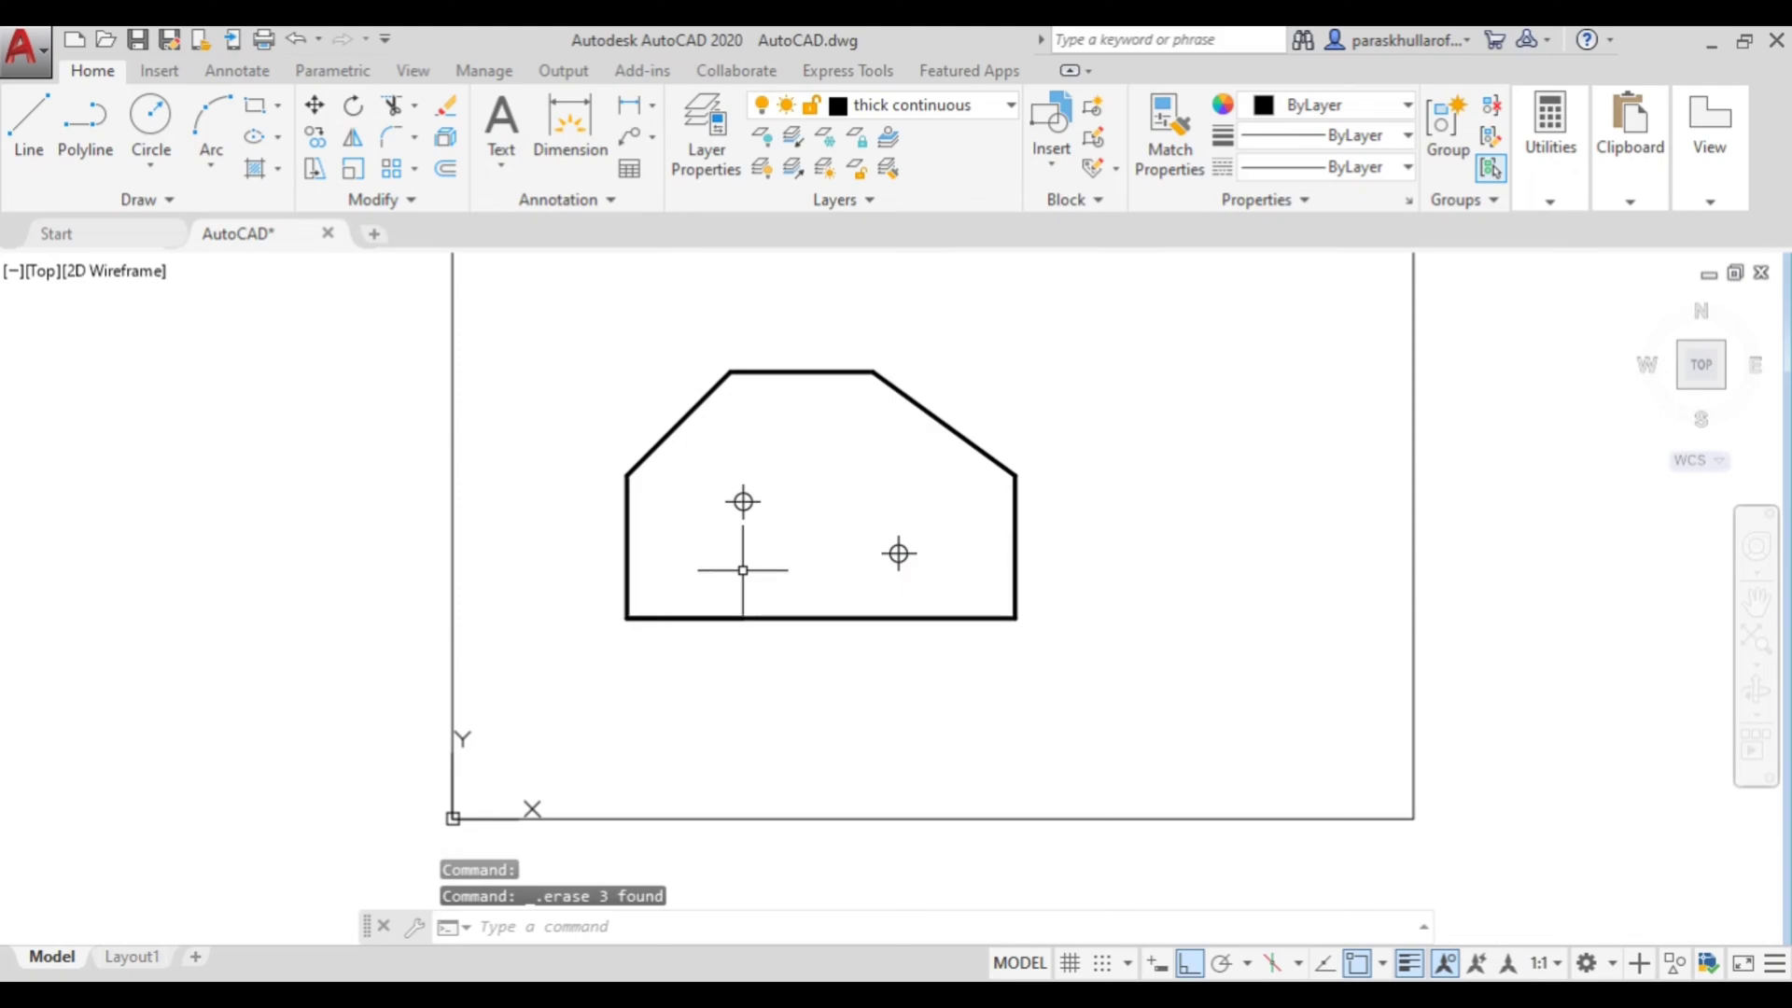
pyautogui.click(685, 618)
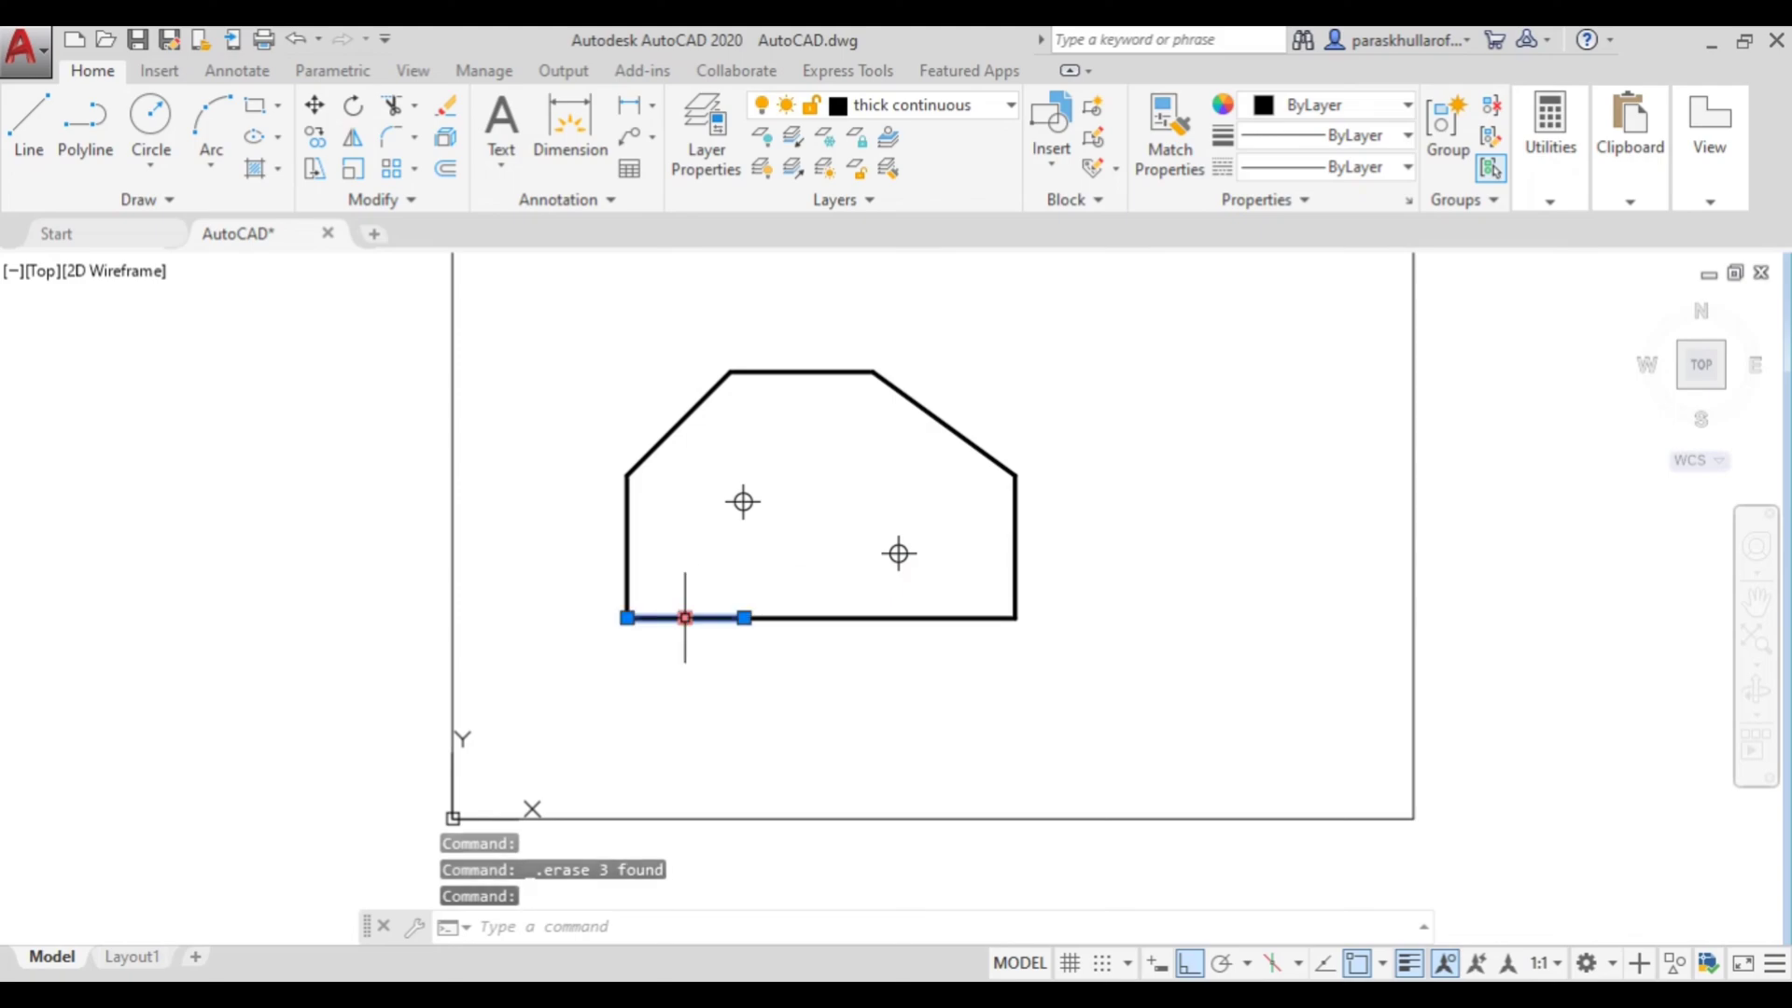
pyautogui.press('Delete')
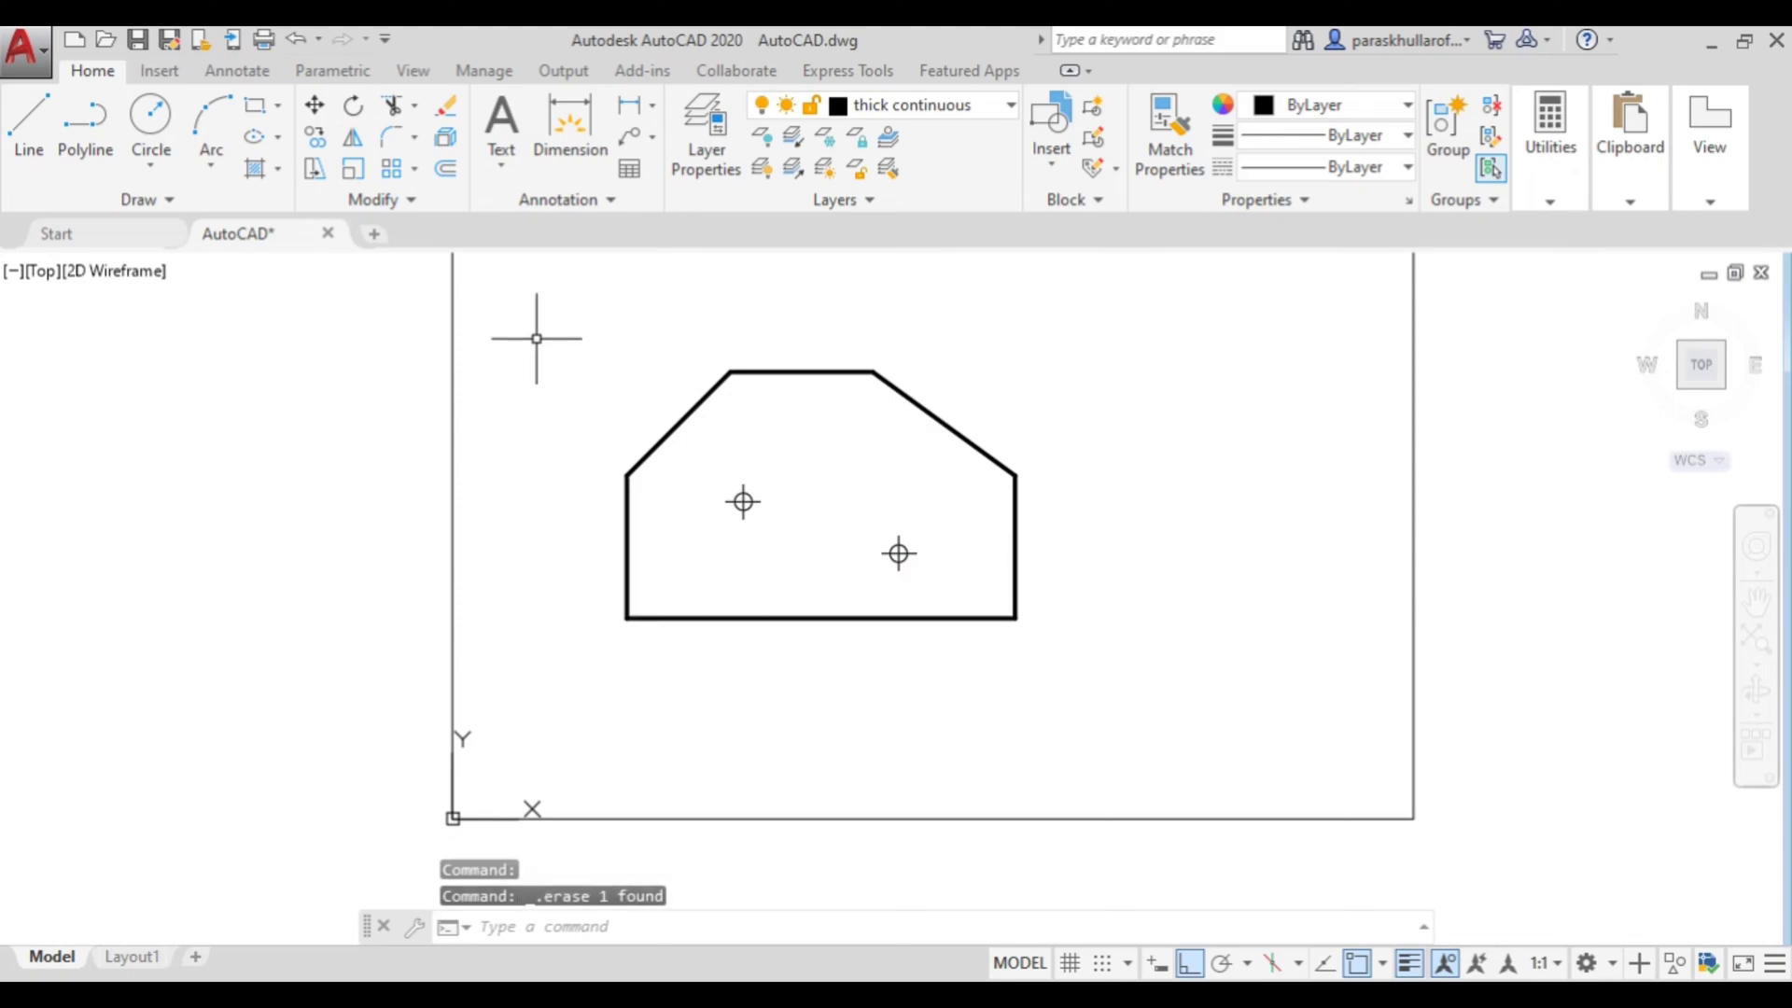
# Step: Draw the large hole as a circle of diameter 36 centred on the left-hand point
pyautogui.click(154, 121)
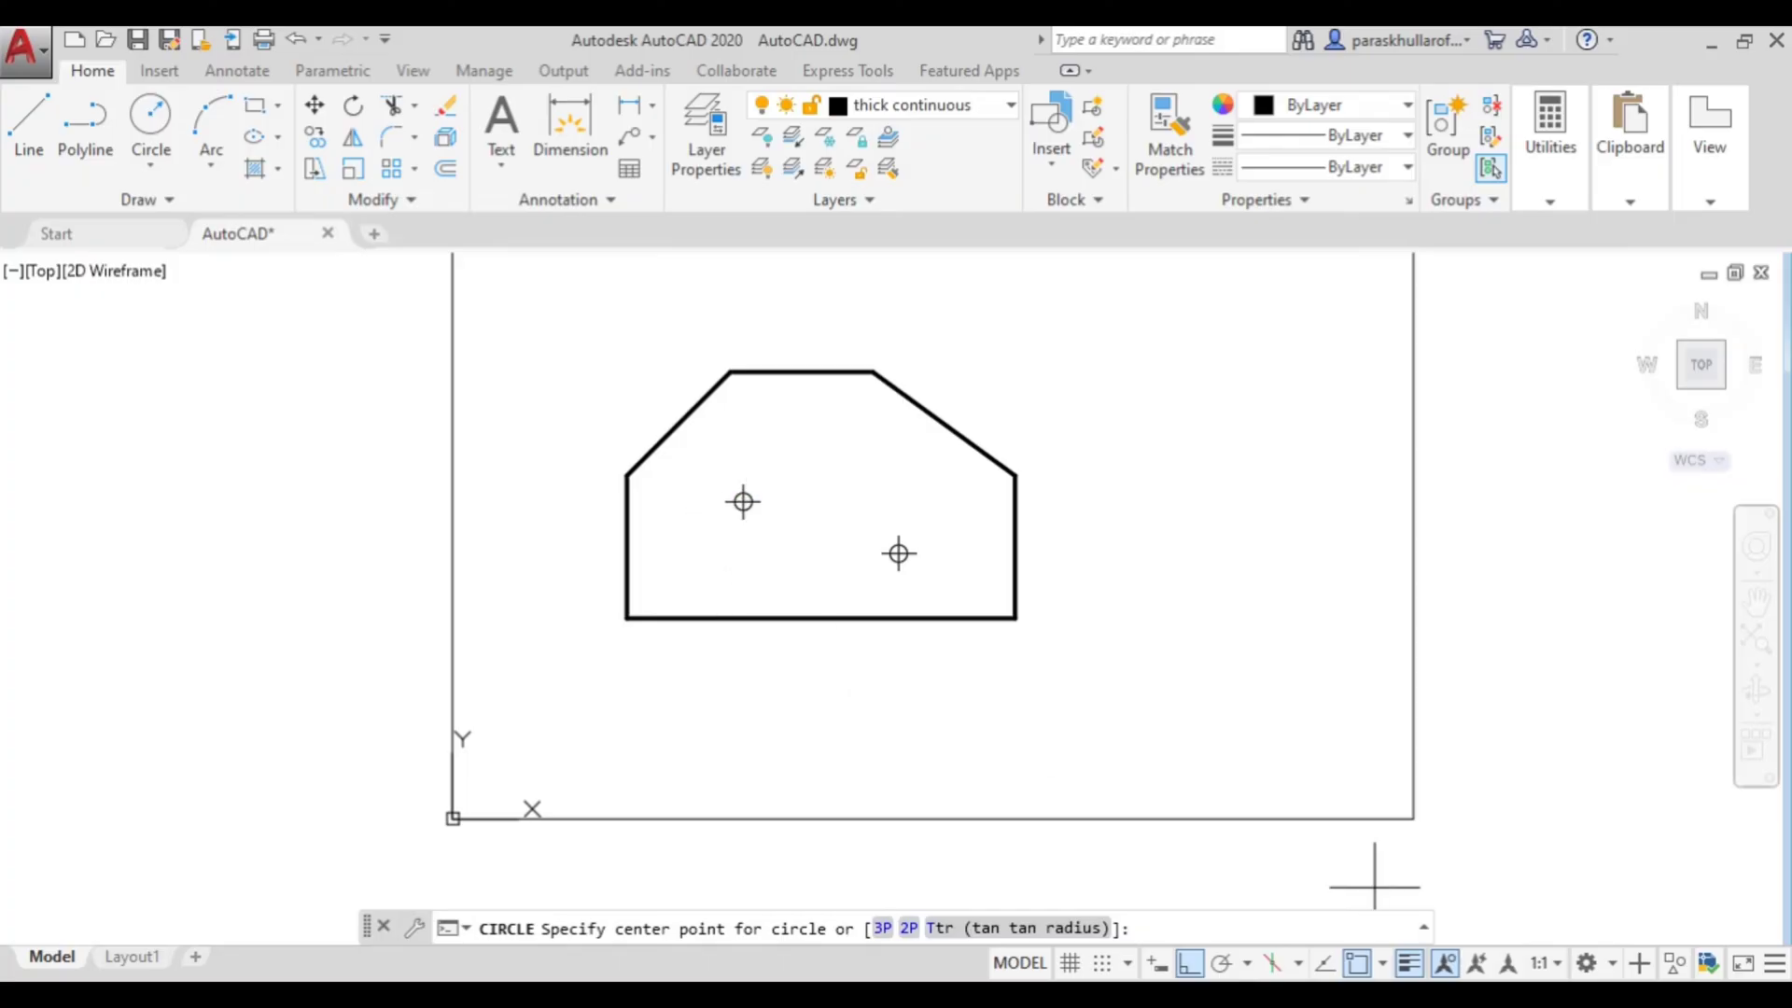
pyautogui.click(744, 501)
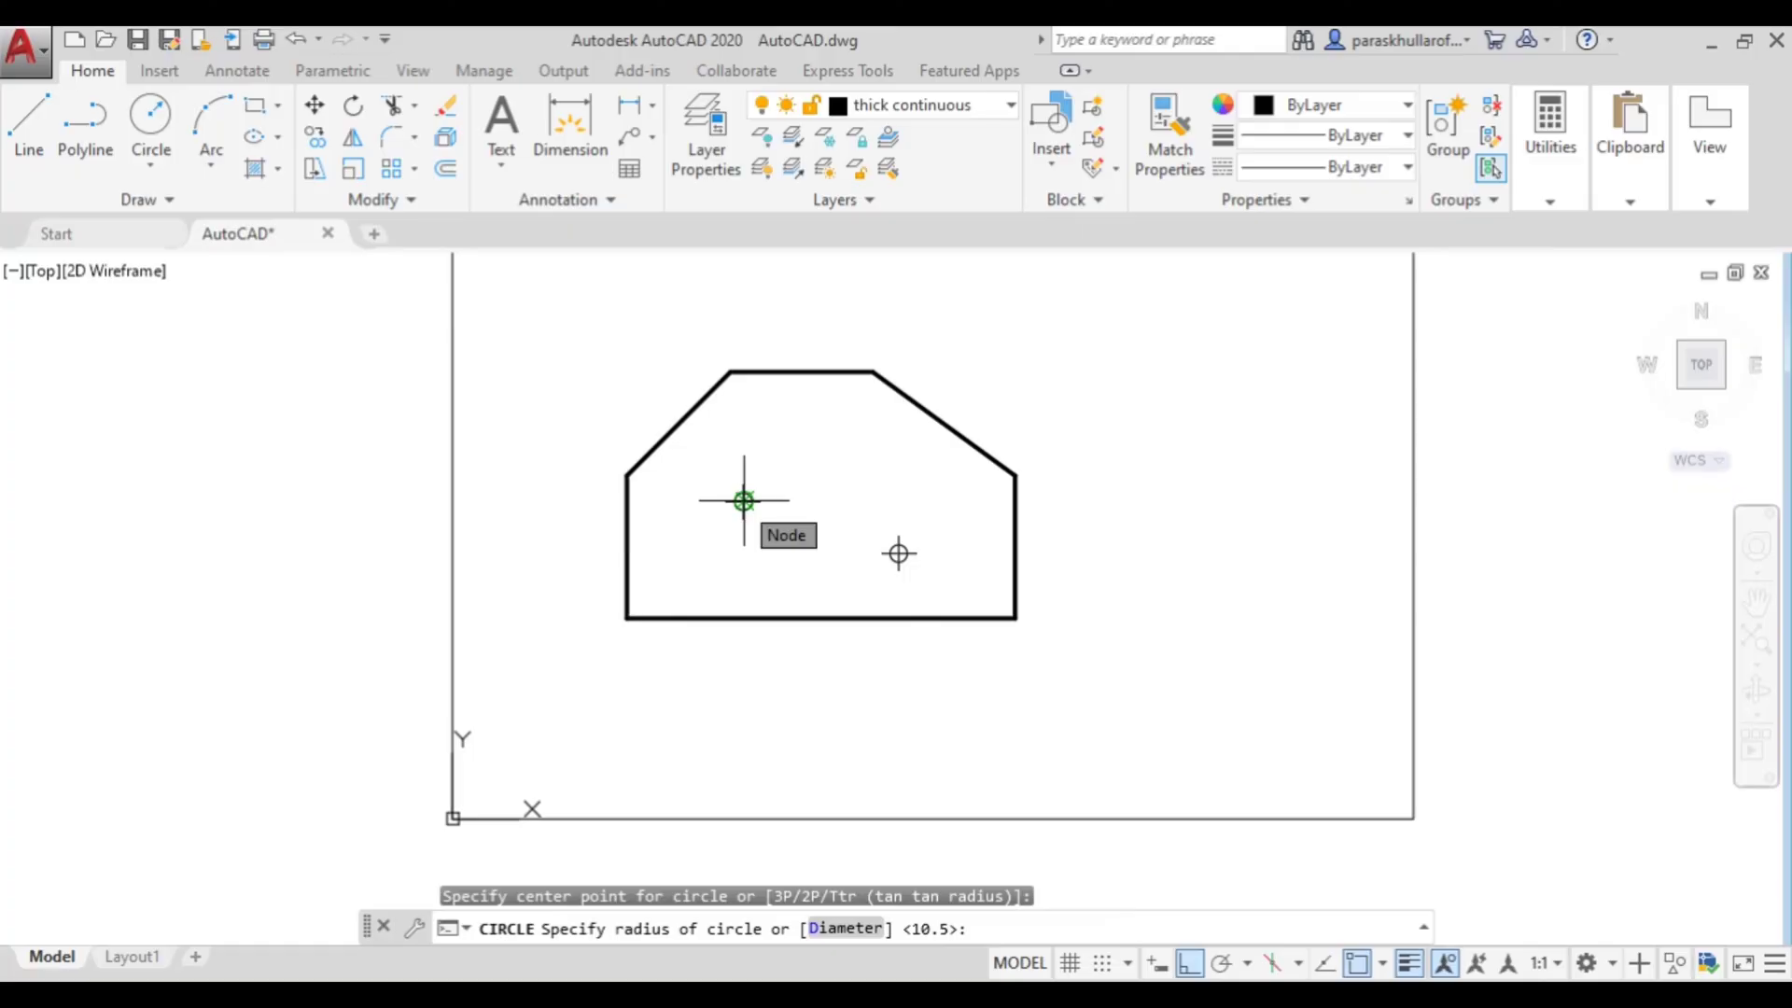
pyautogui.click(859, 928)
pyautogui.write('36')
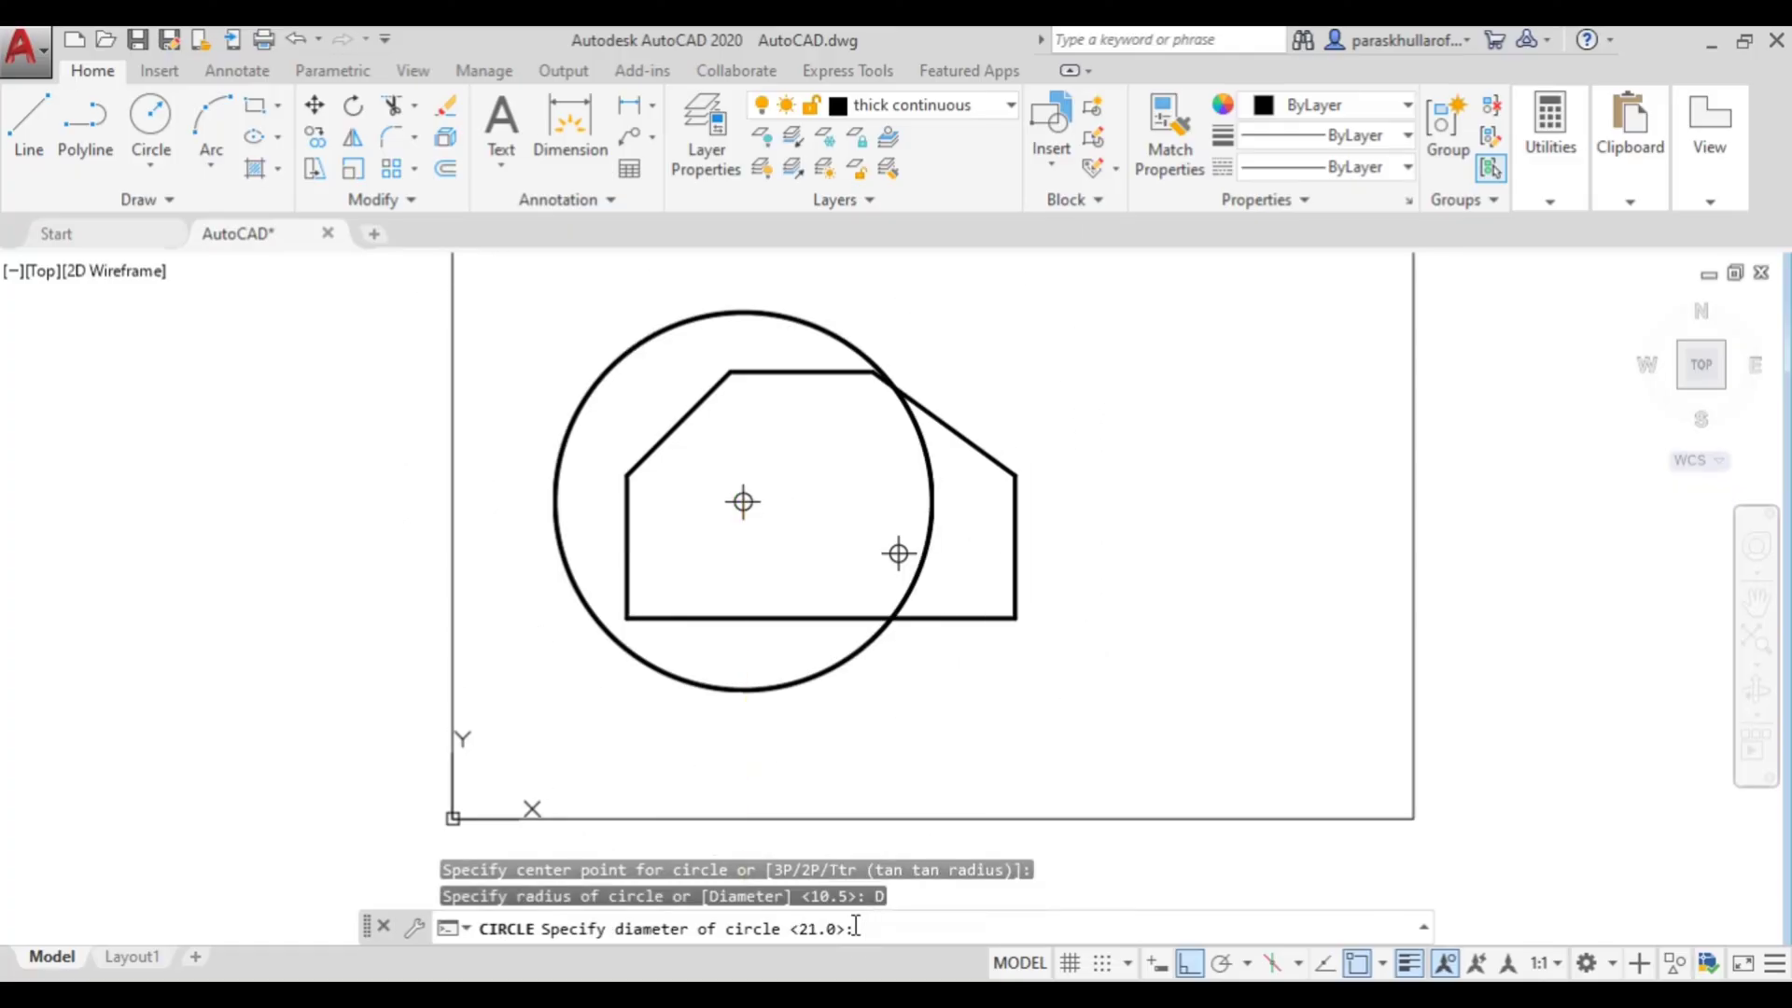
pyautogui.press('Return')
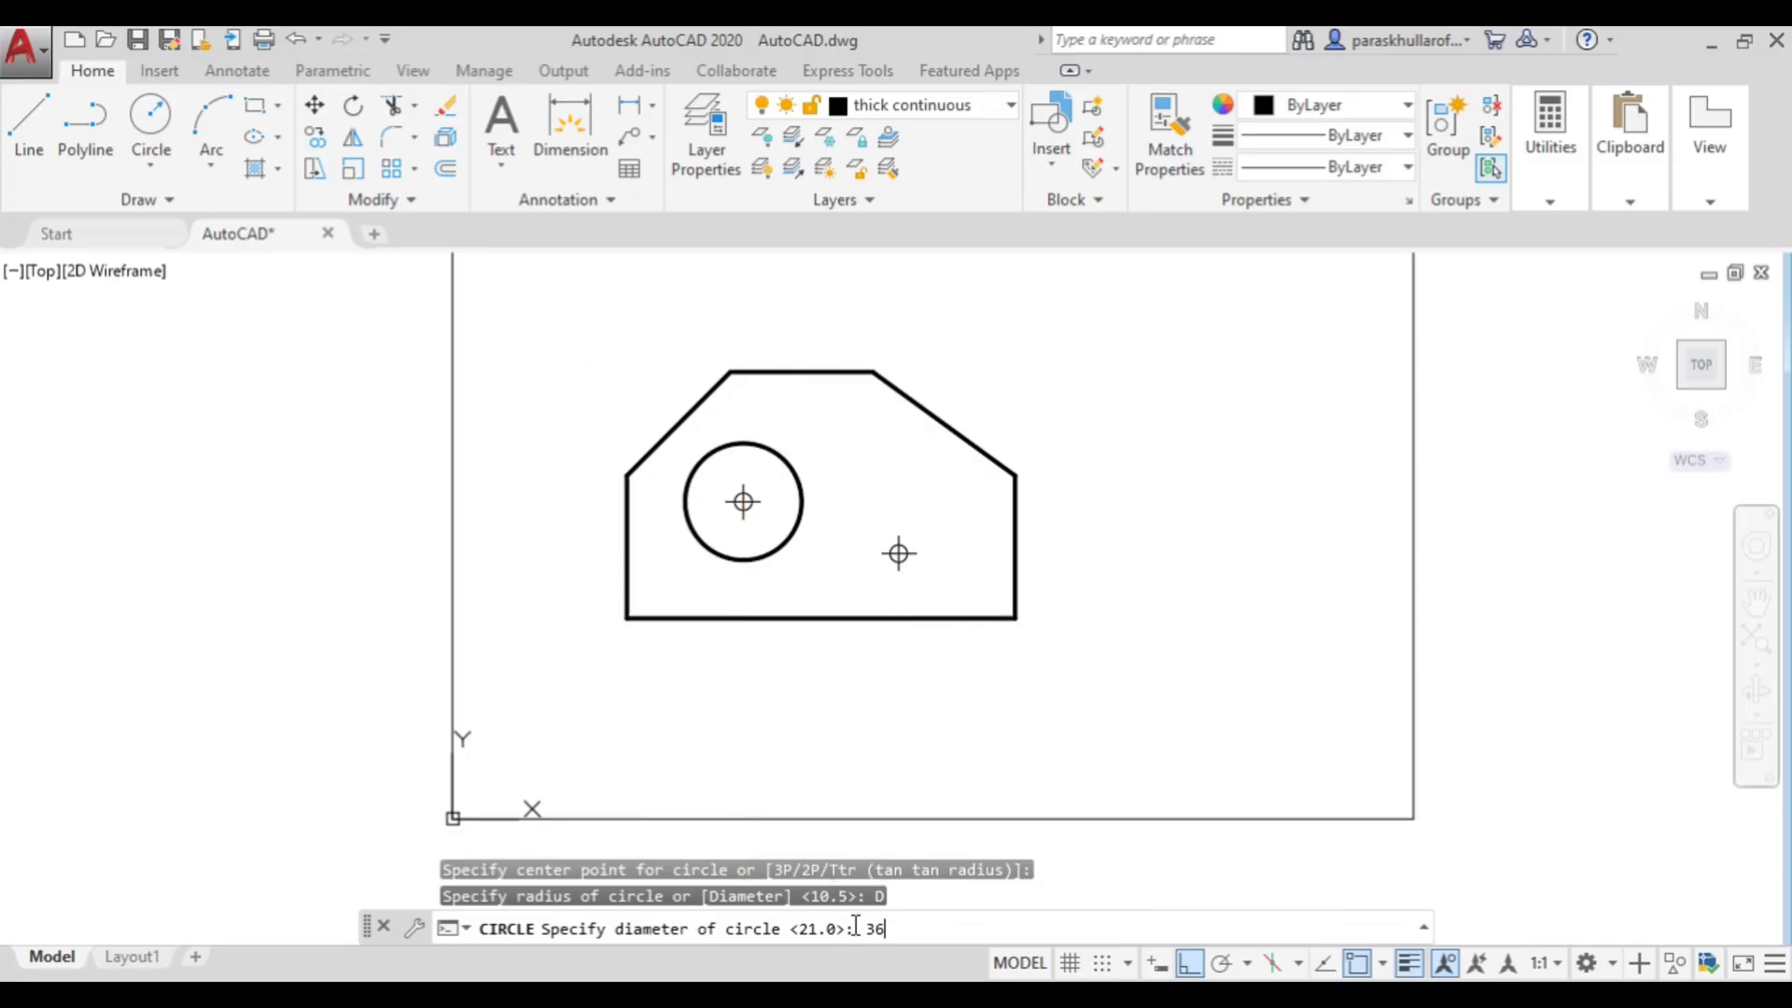
# Step: Draw the small hole as a circle of diameter 21 centred on the right-hand point
pyautogui.click(149, 126)
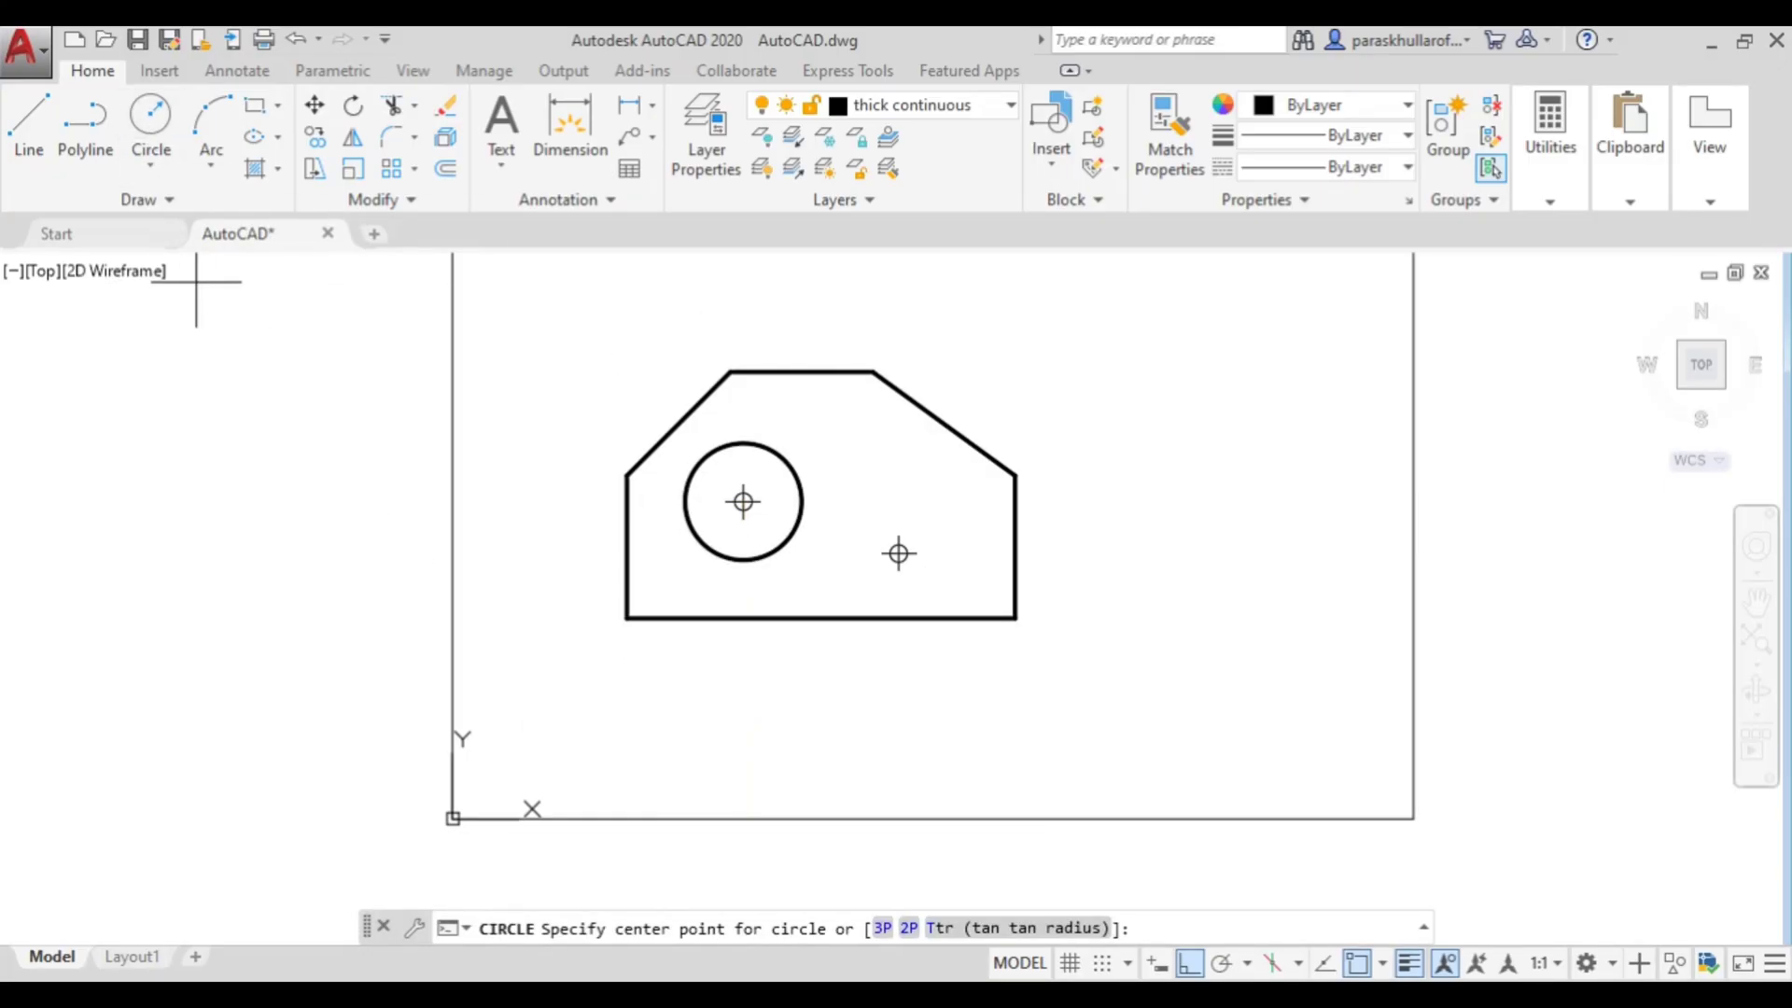
pyautogui.click(899, 553)
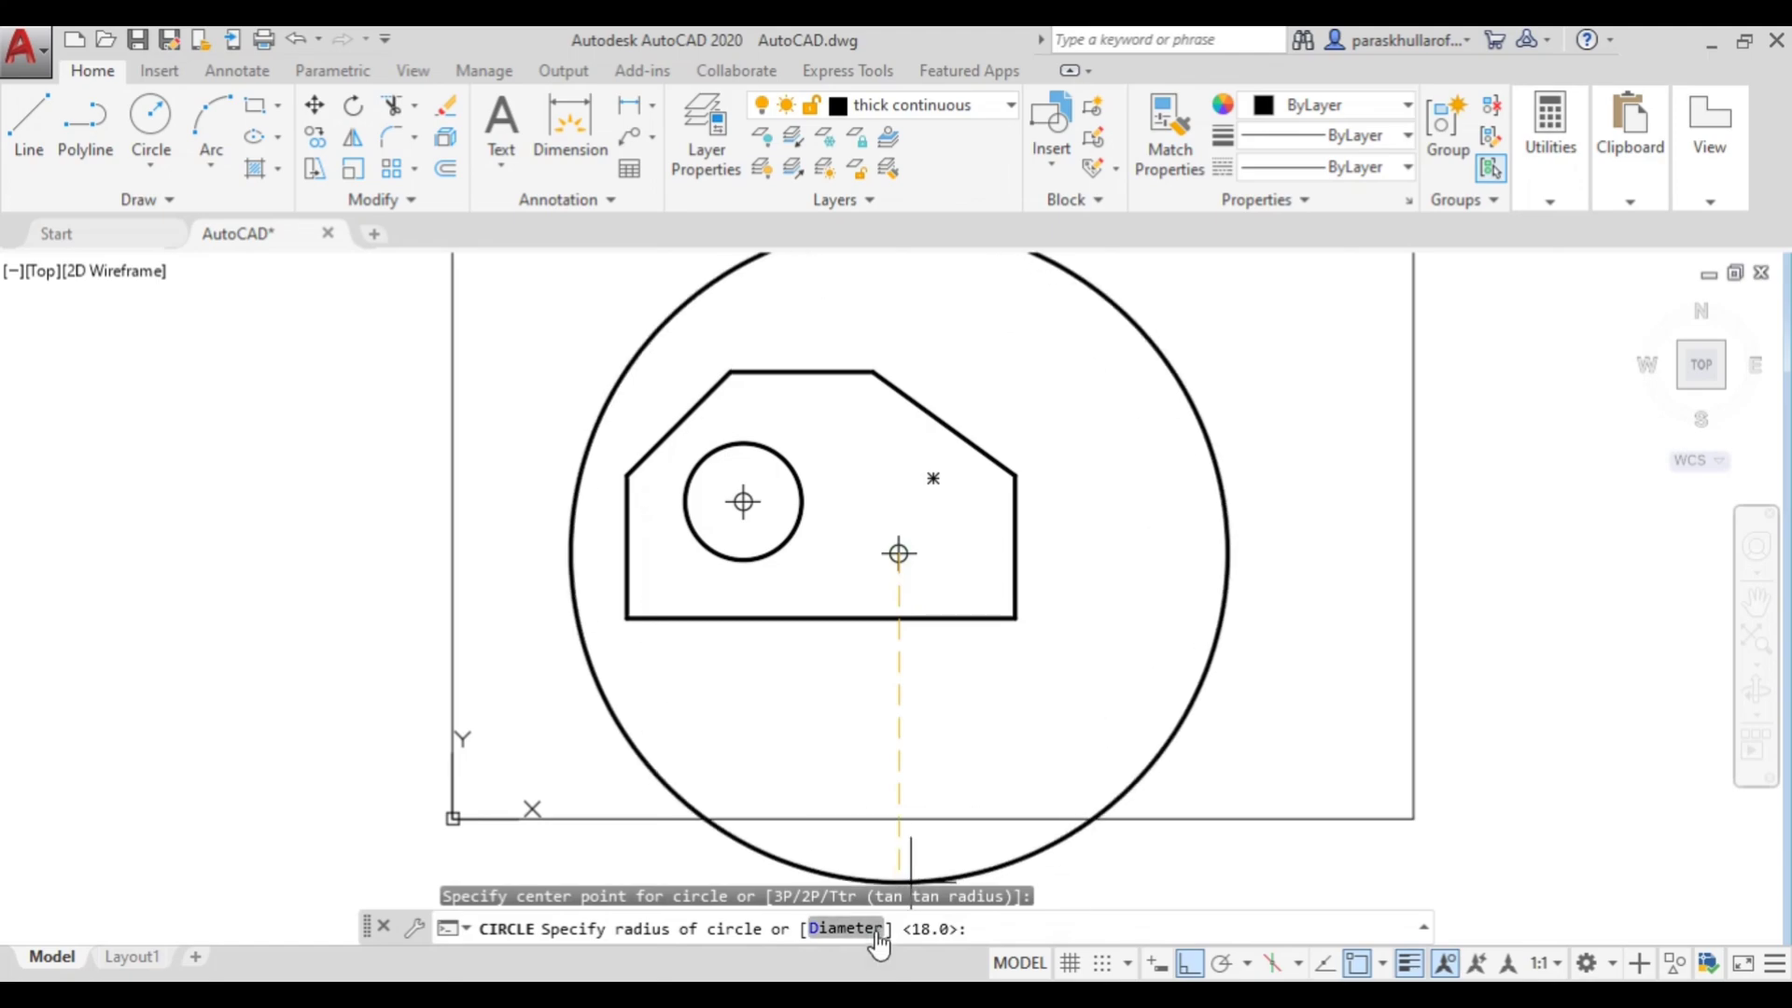
pyautogui.click(845, 929)
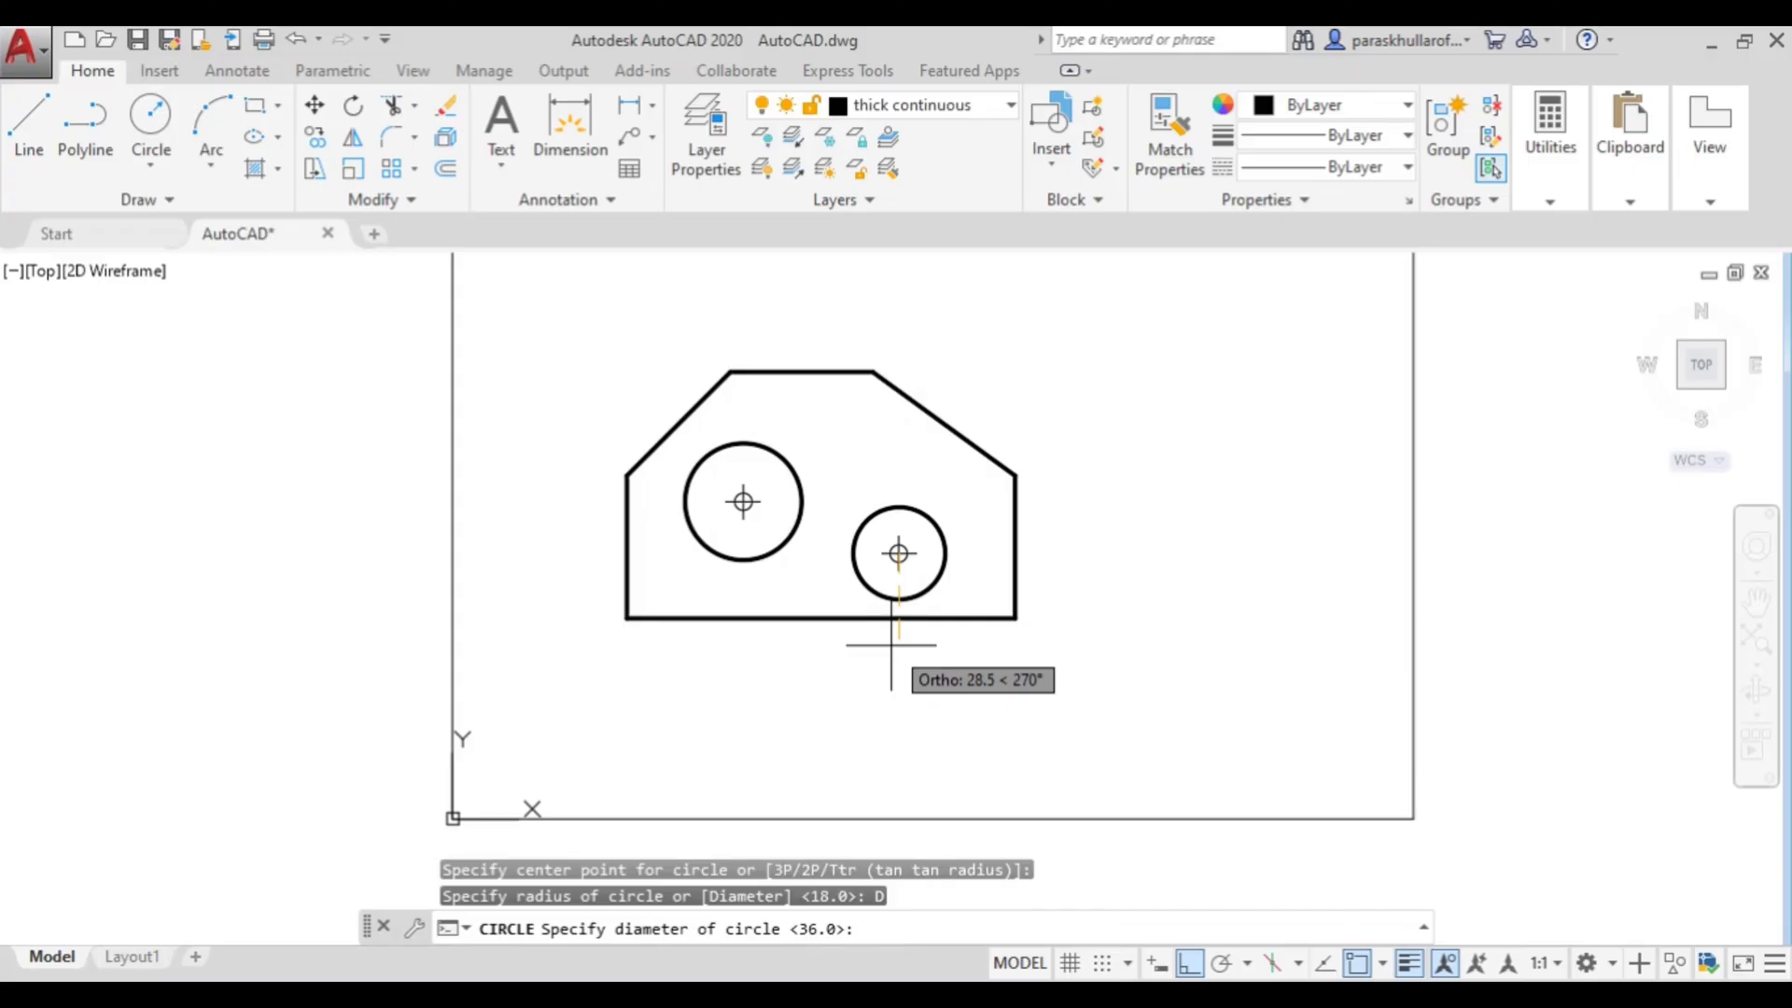
pyautogui.press('Return')
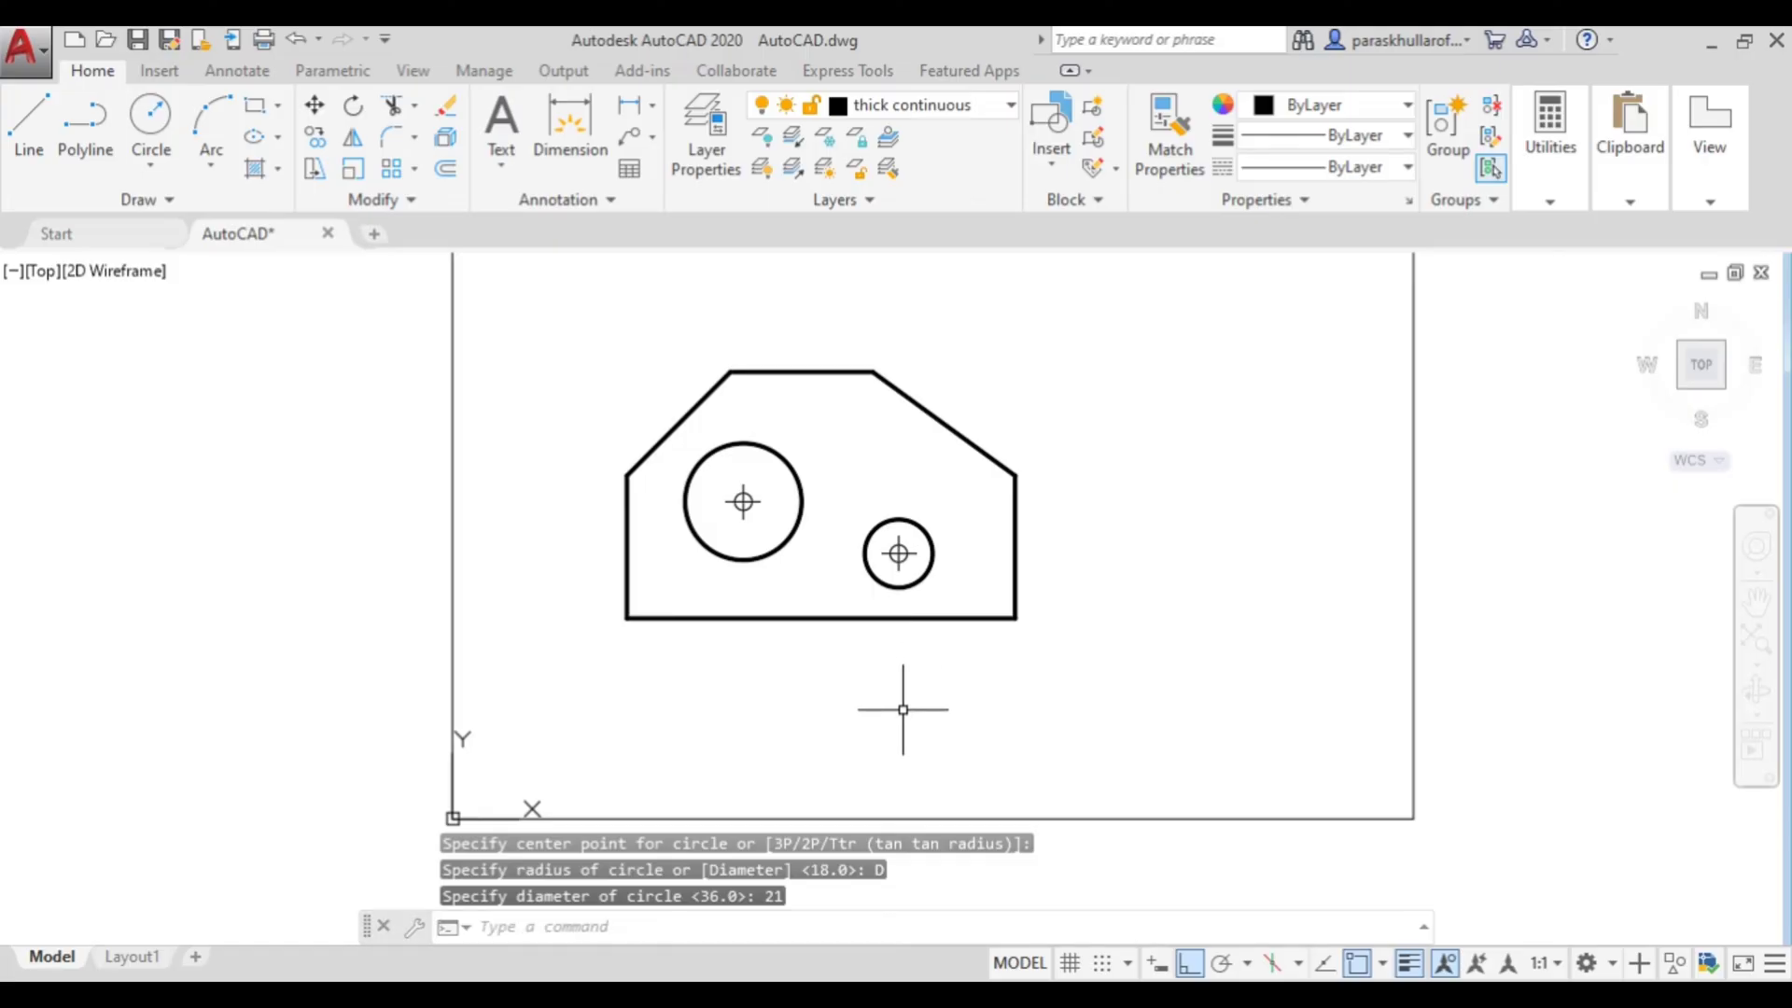
# Step: Set the lineweight of the whole plate, including outline, holes and centre points, to 1.00 mm
pyautogui.click(567, 339)
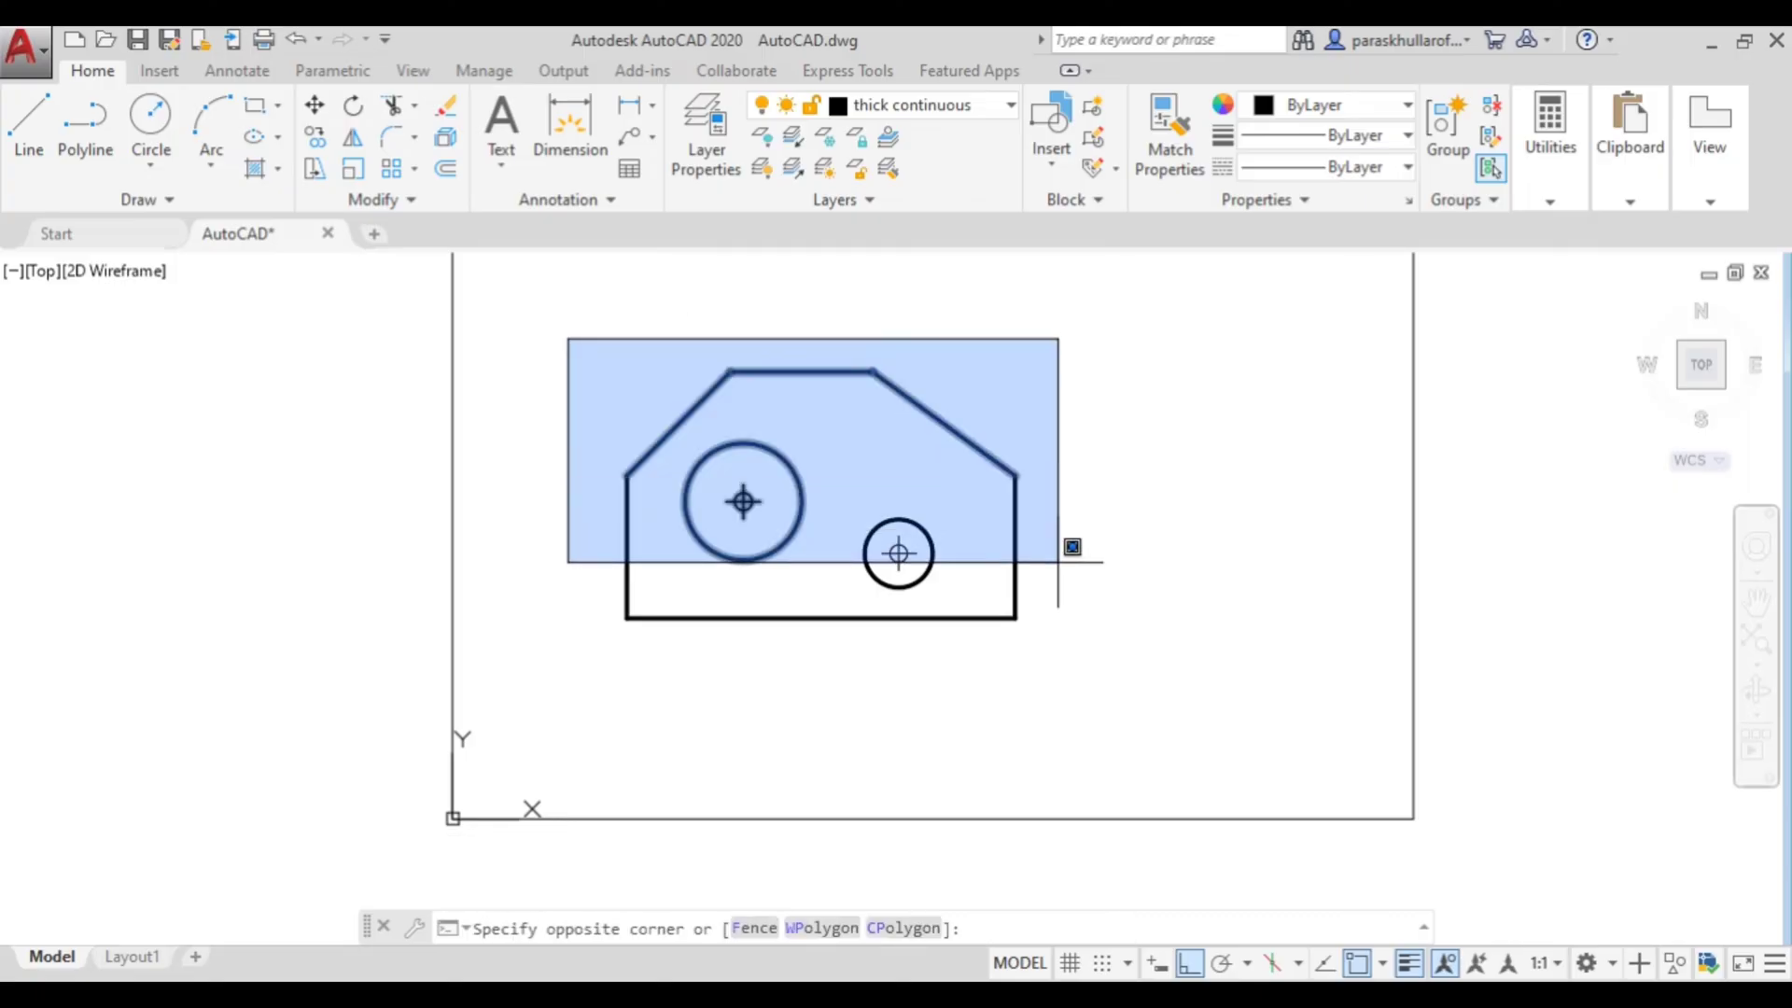
pyautogui.click(1076, 701)
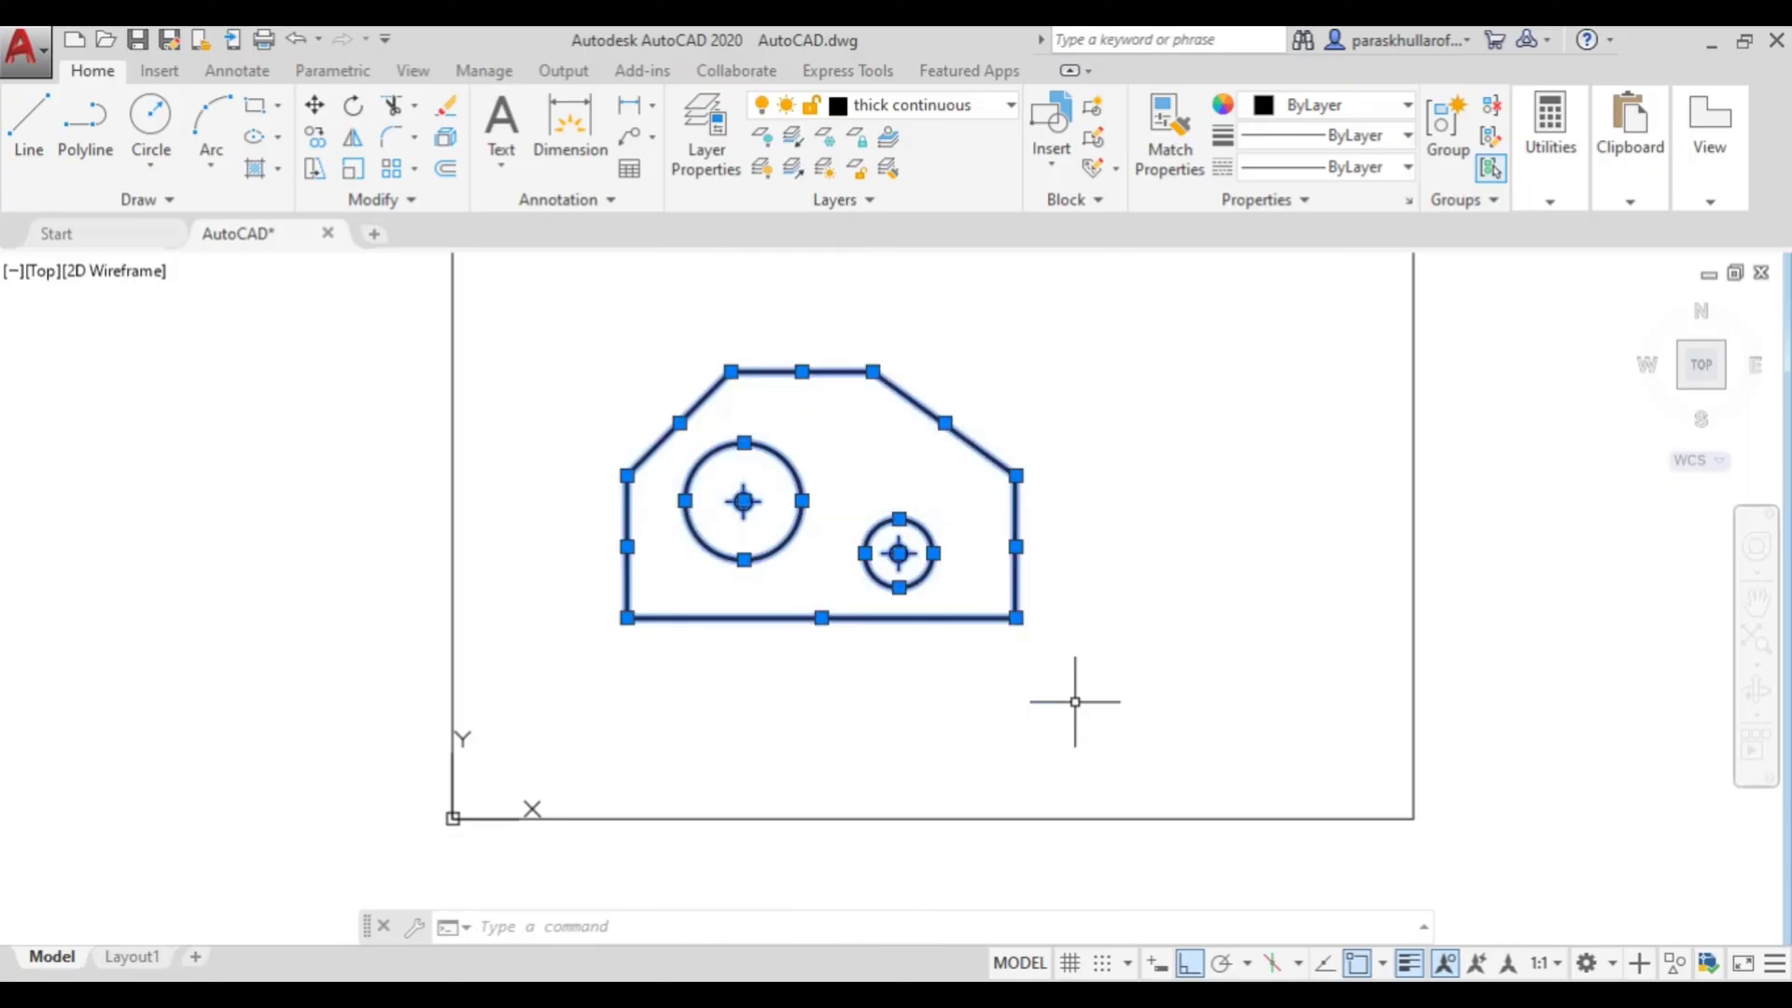
pyautogui.click(1380, 138)
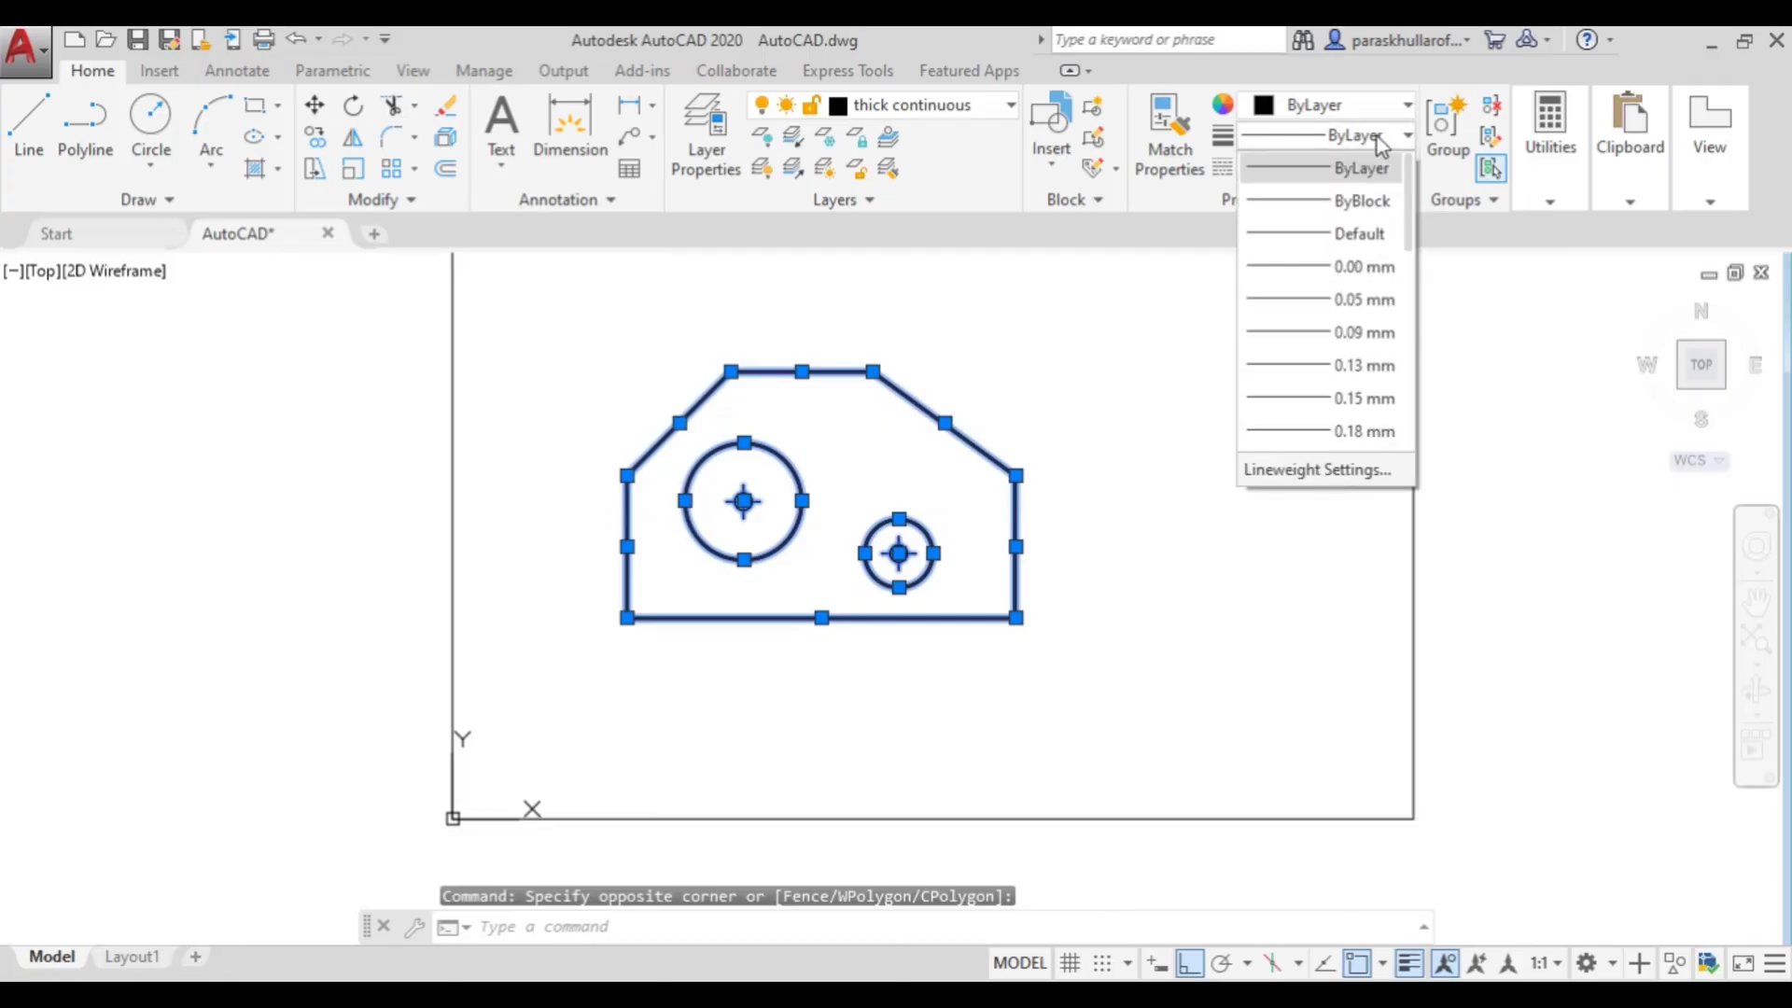
pyautogui.moveTo(1406, 176); pyautogui.dragTo(1414, 319)
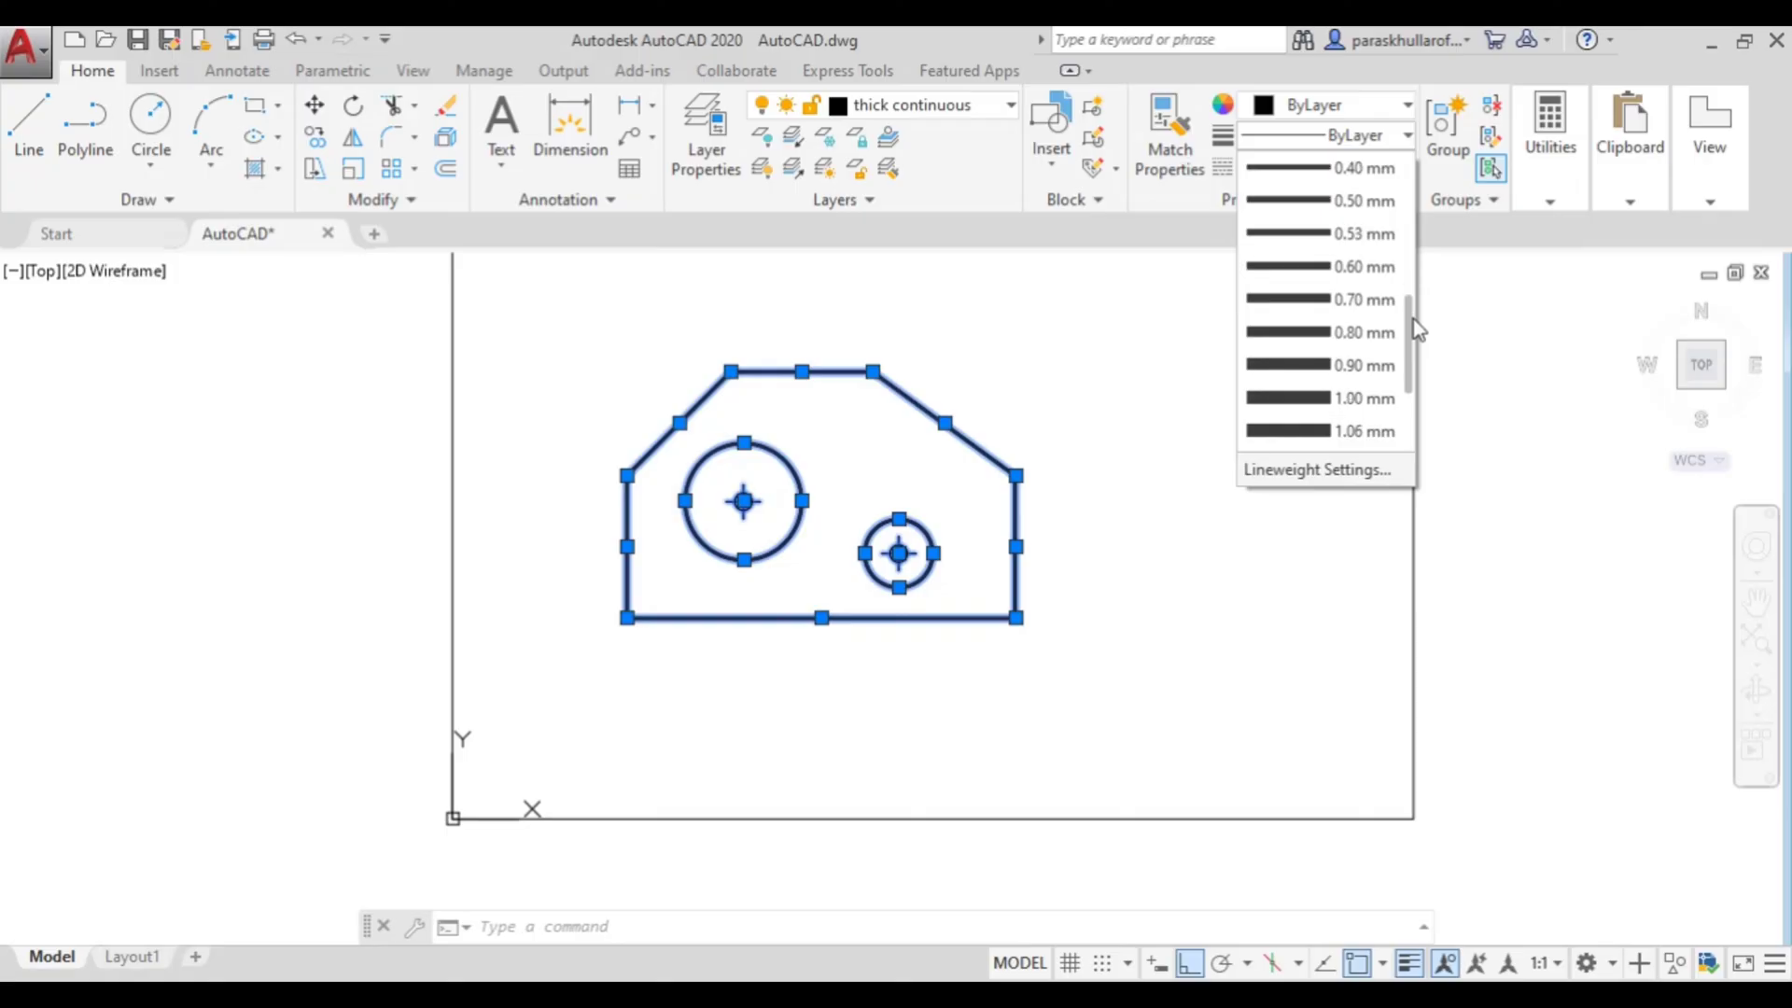
pyautogui.click(1359, 400)
pyautogui.click(1073, 696)
pyautogui.press('Escape')
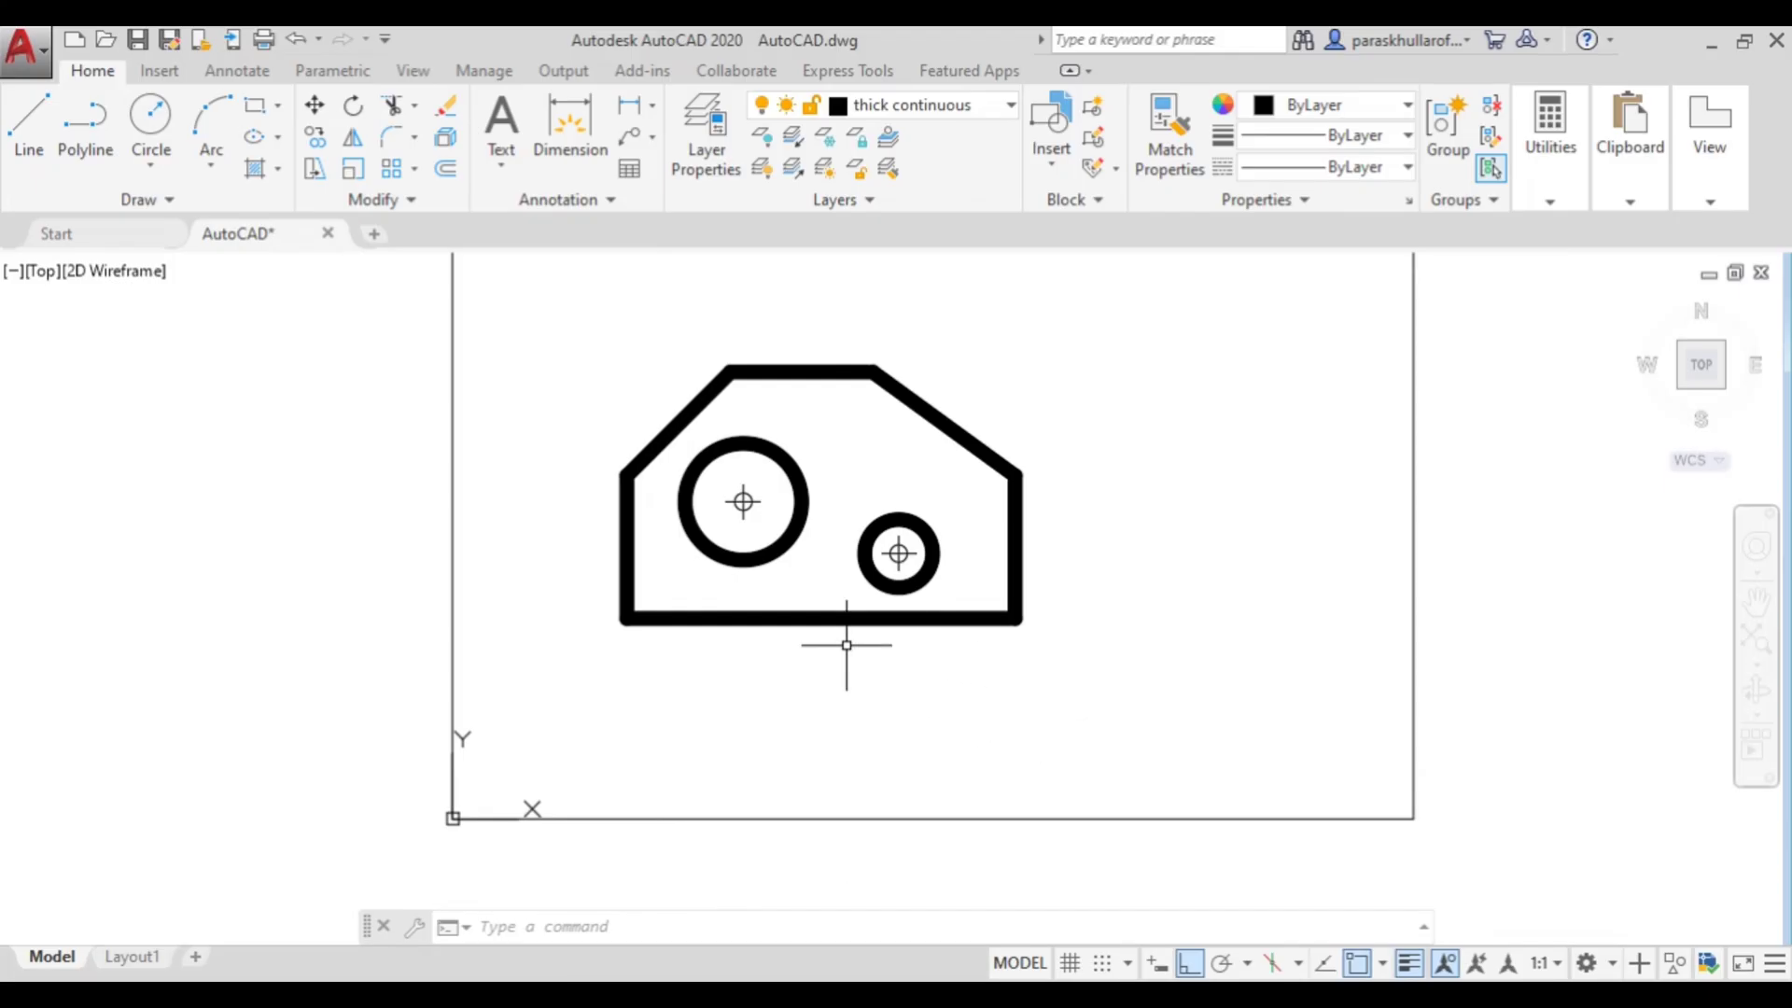
# Step: Add a vertical linear dimension from the large hole's centre to the plate's lower-left corner, placed just left of the plate
pyautogui.click(631, 104)
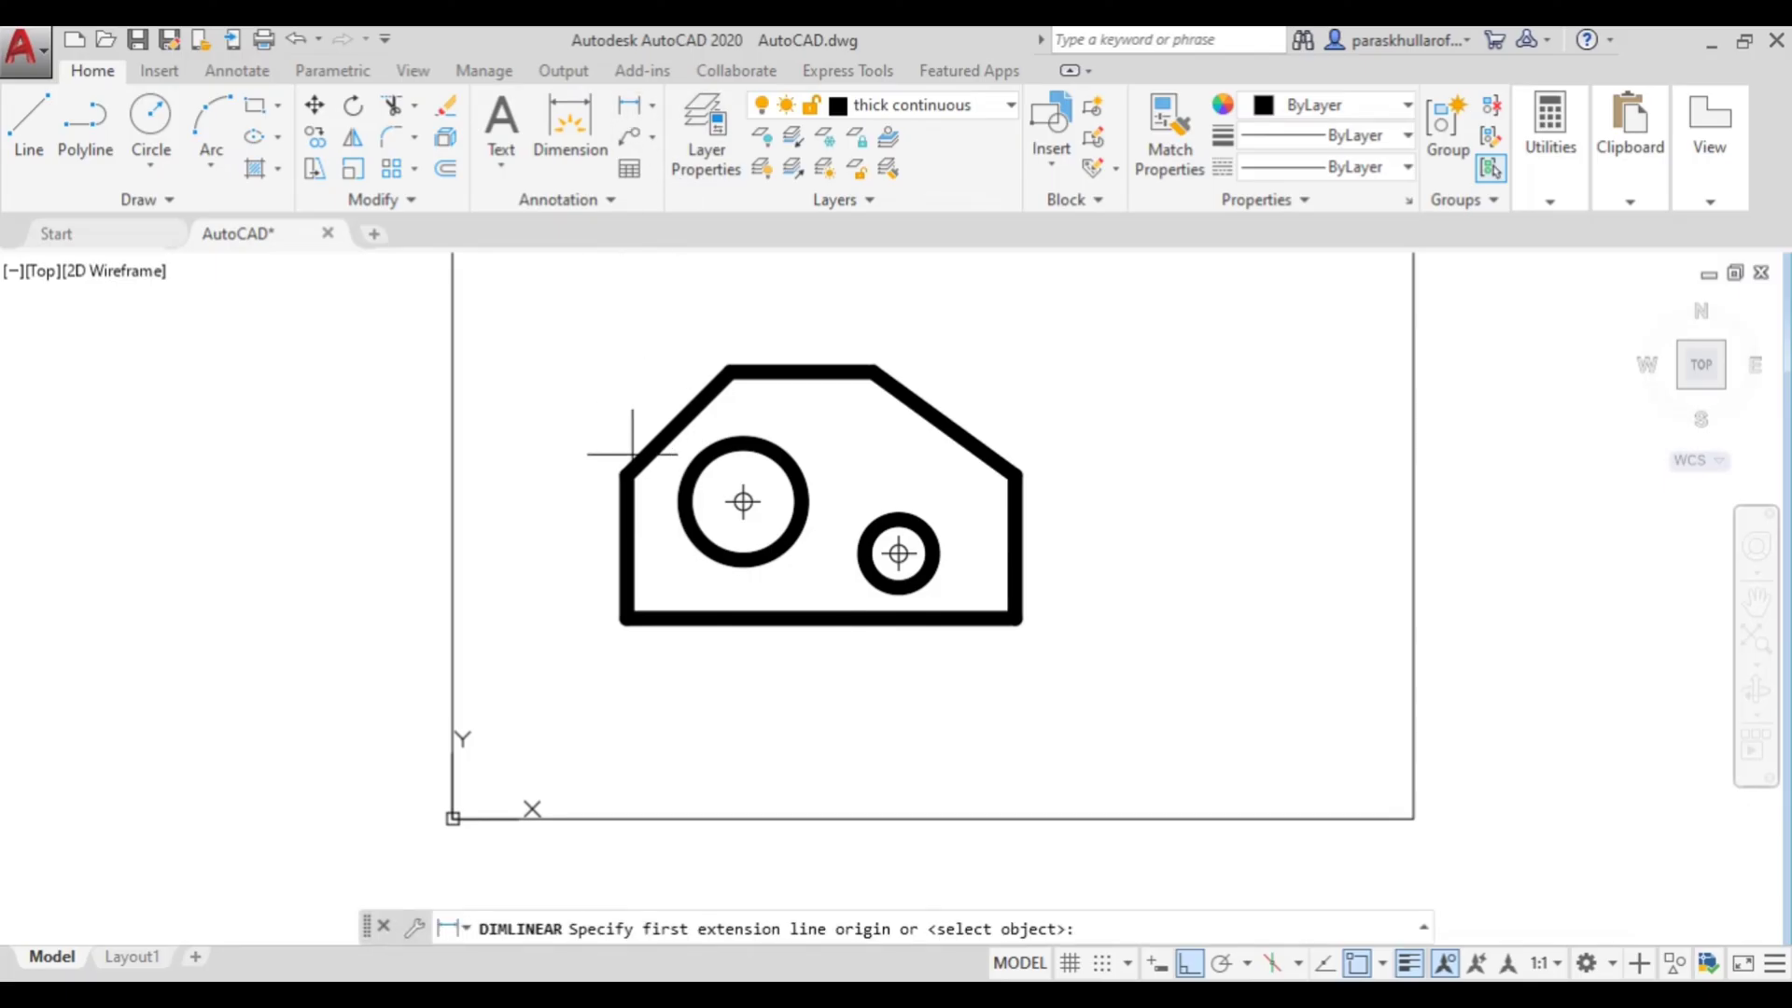
pyautogui.click(744, 502)
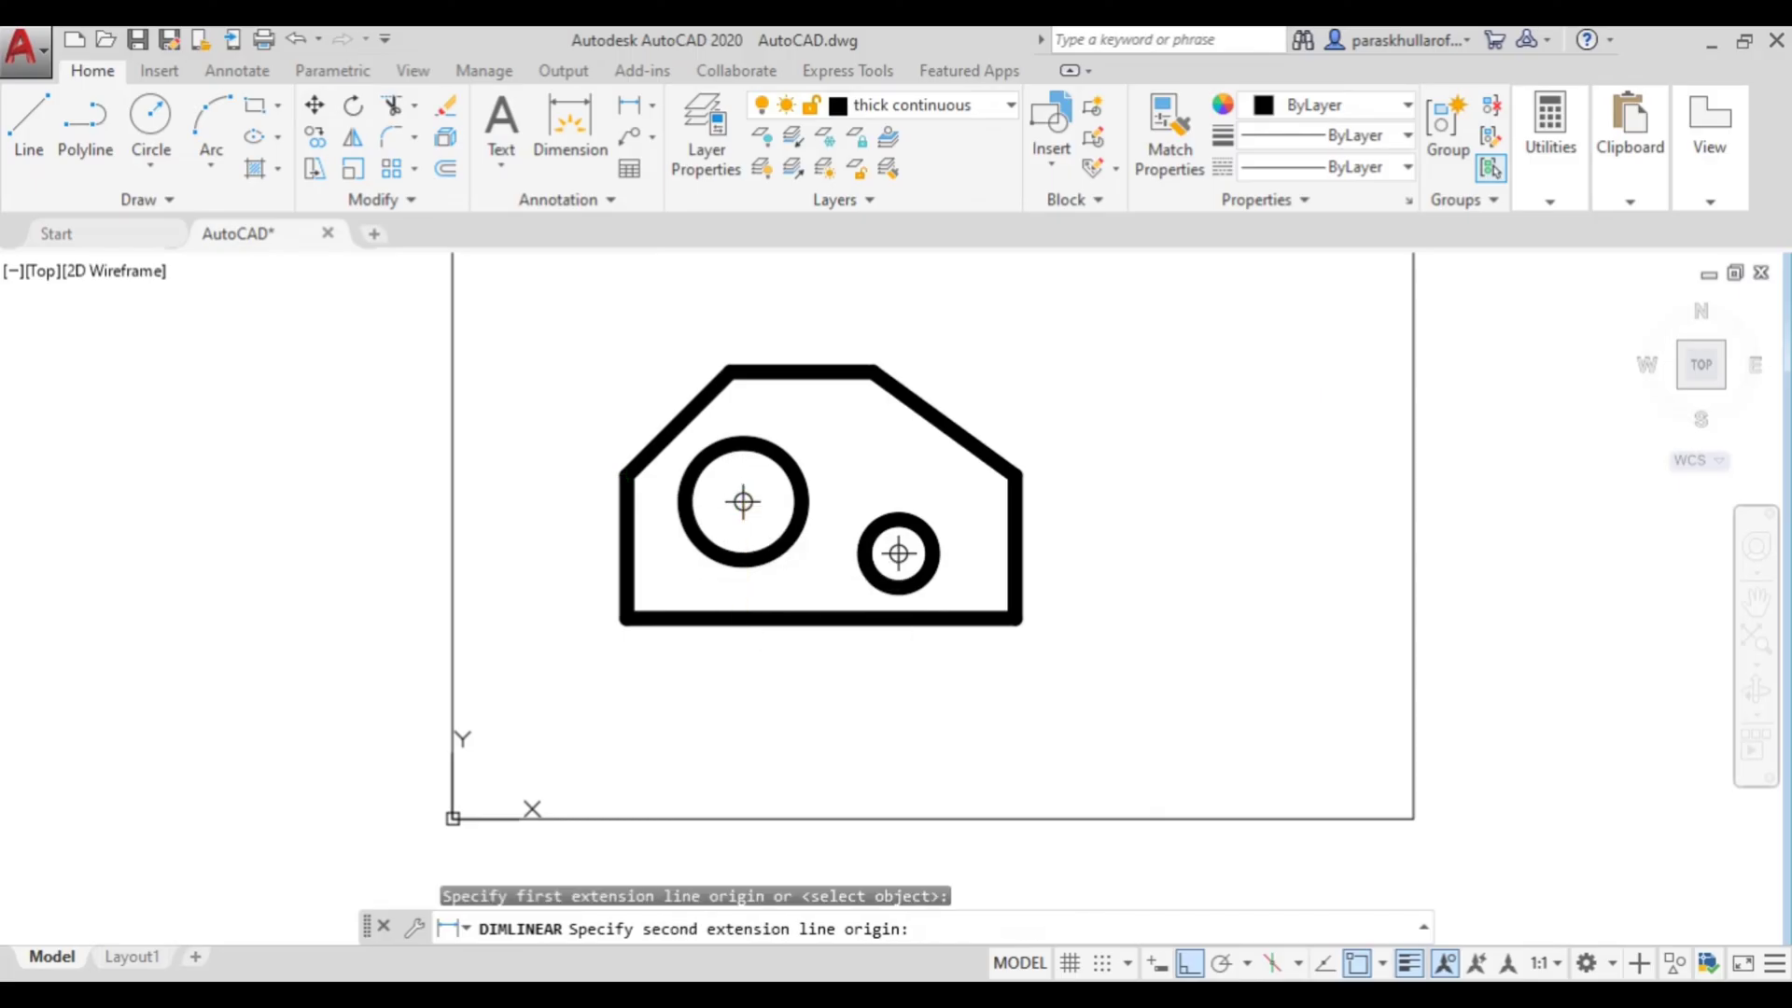
pyautogui.click(623, 619)
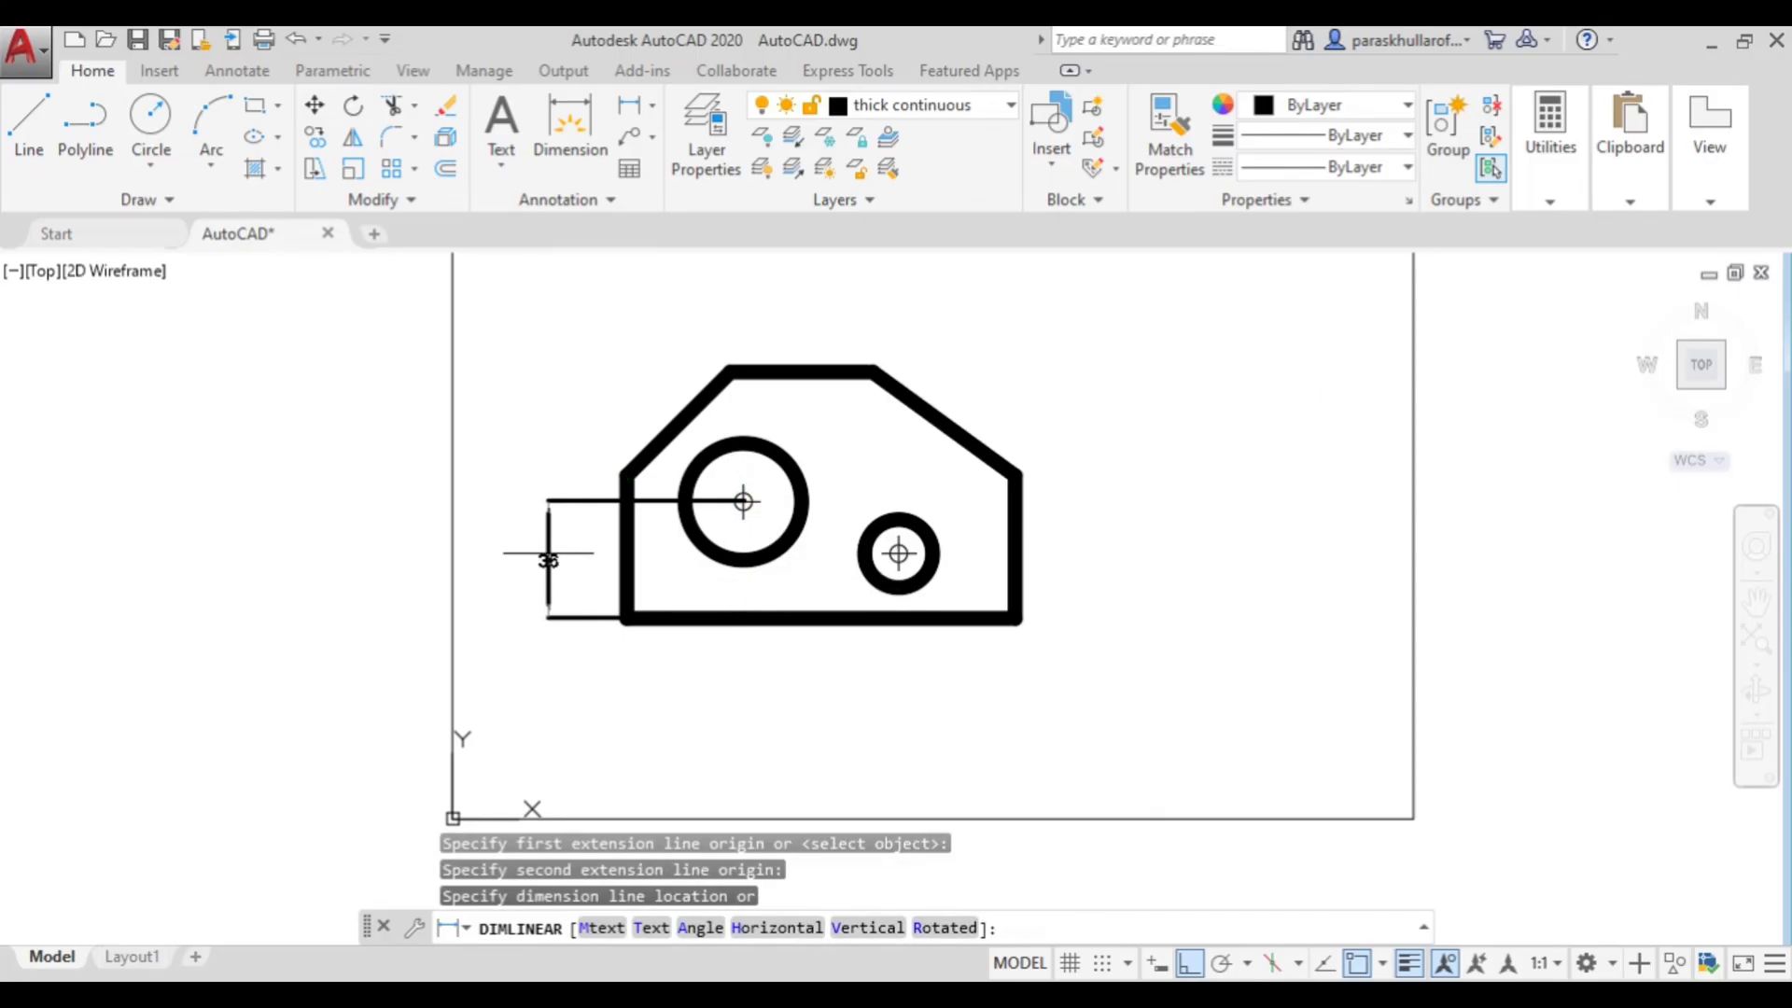
pyautogui.click(599, 552)
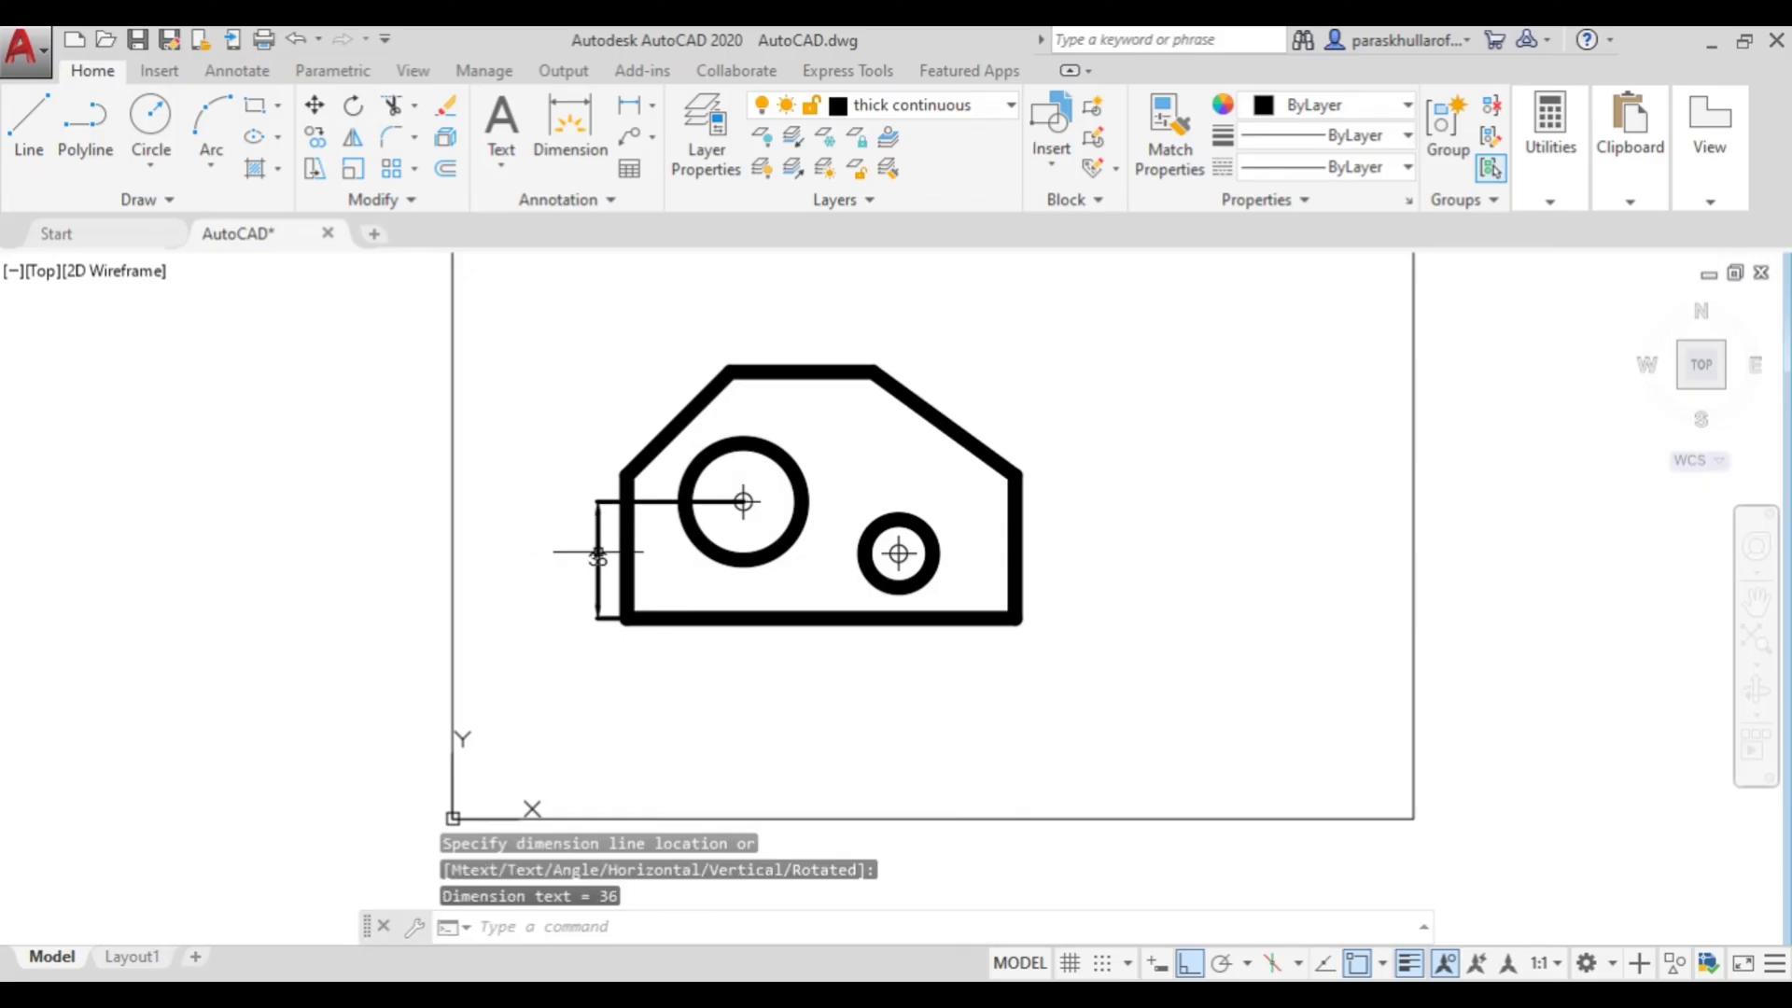
# Step: Add a linear dimension for the height of the plate's left edge, placed outside the large hole's vertical dimension
pyautogui.click(633, 114)
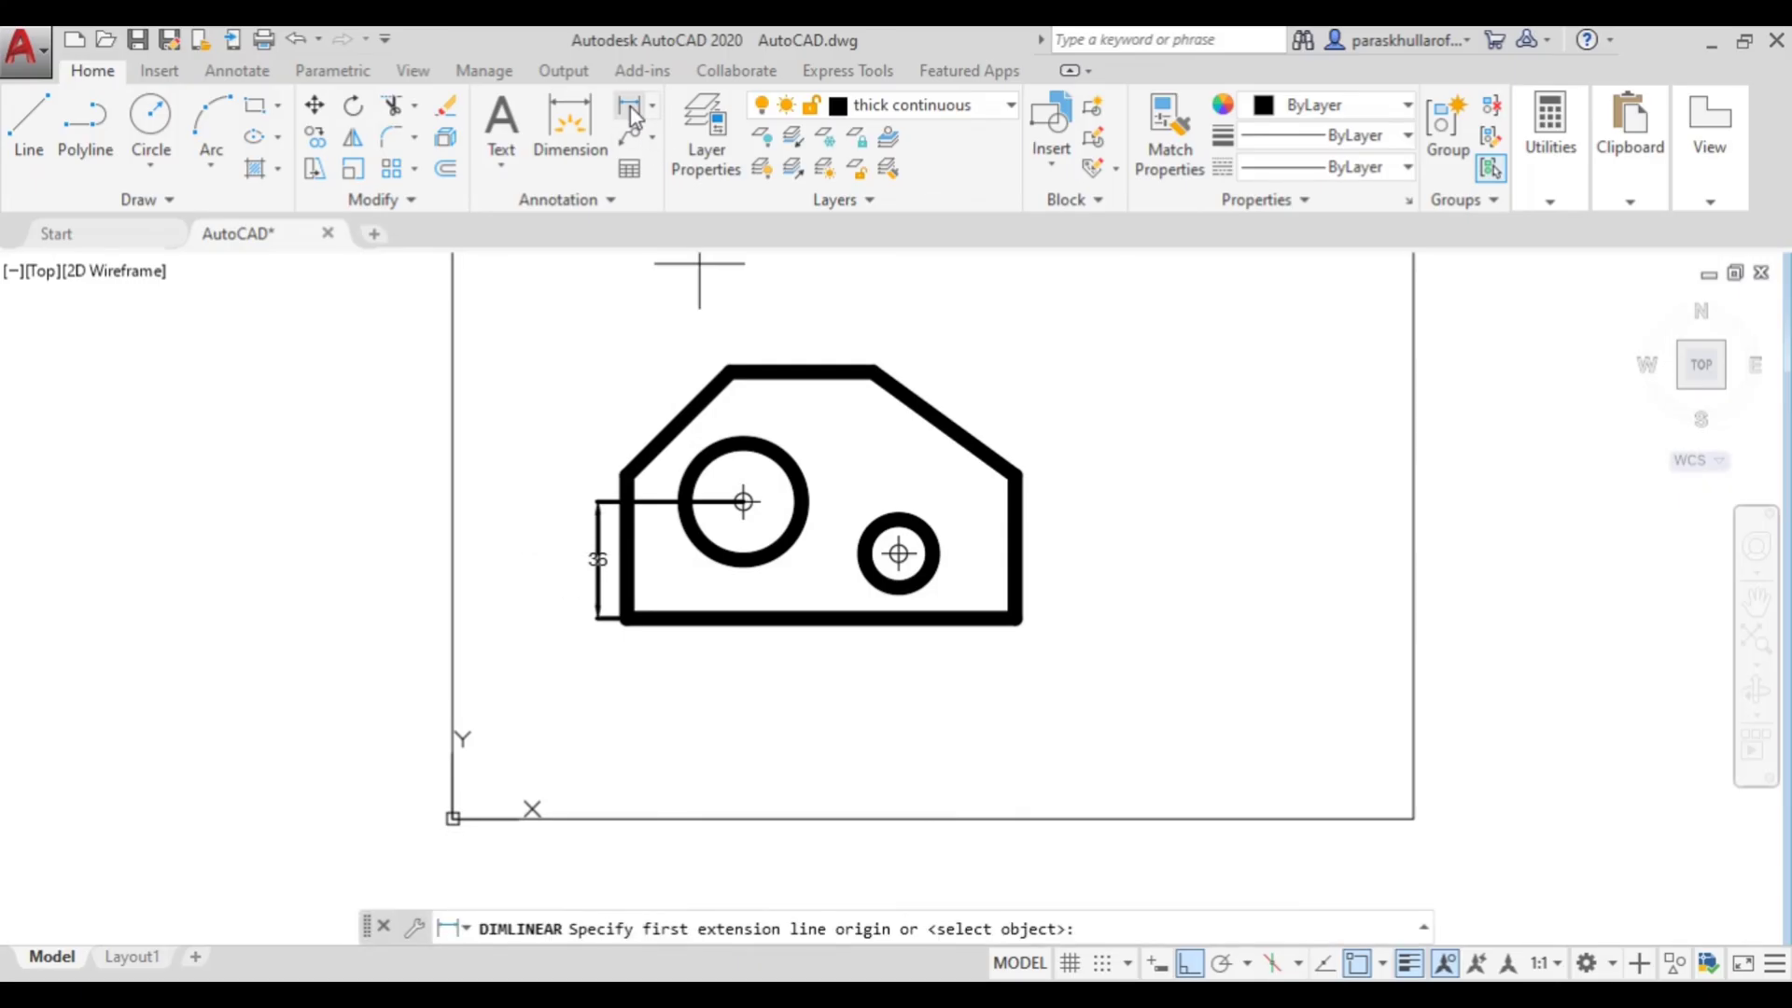
pyautogui.click(627, 474)
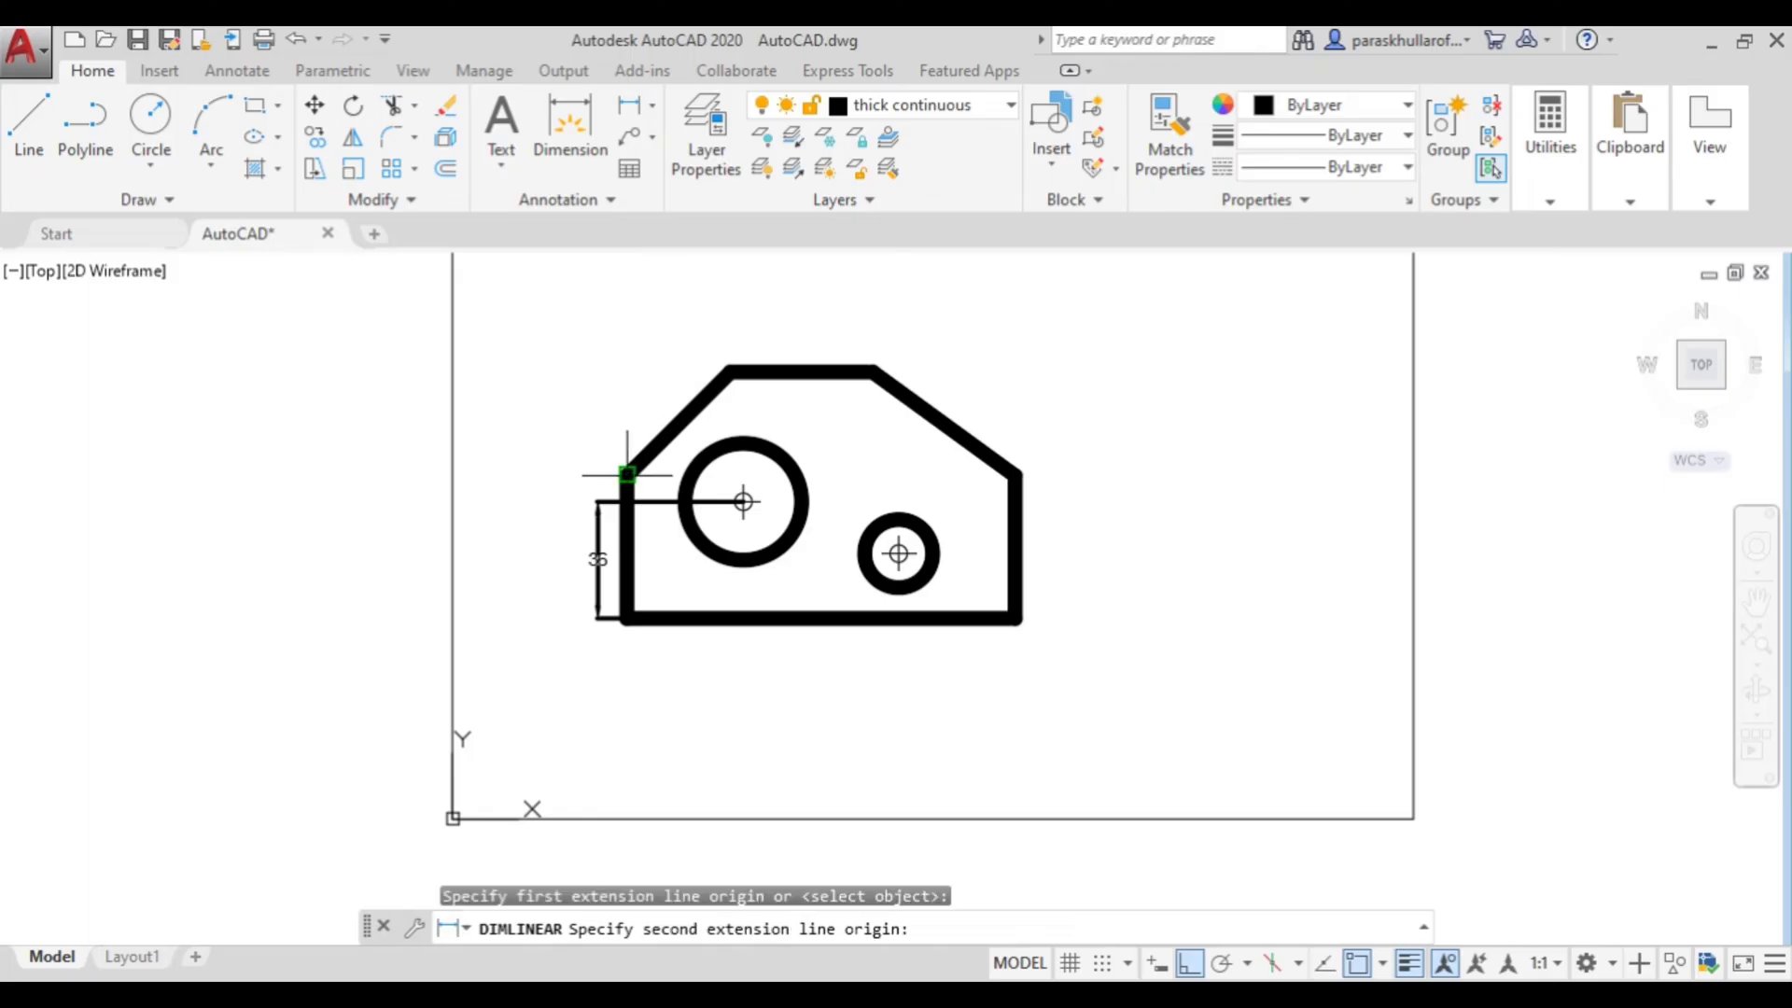
pyautogui.click(627, 618)
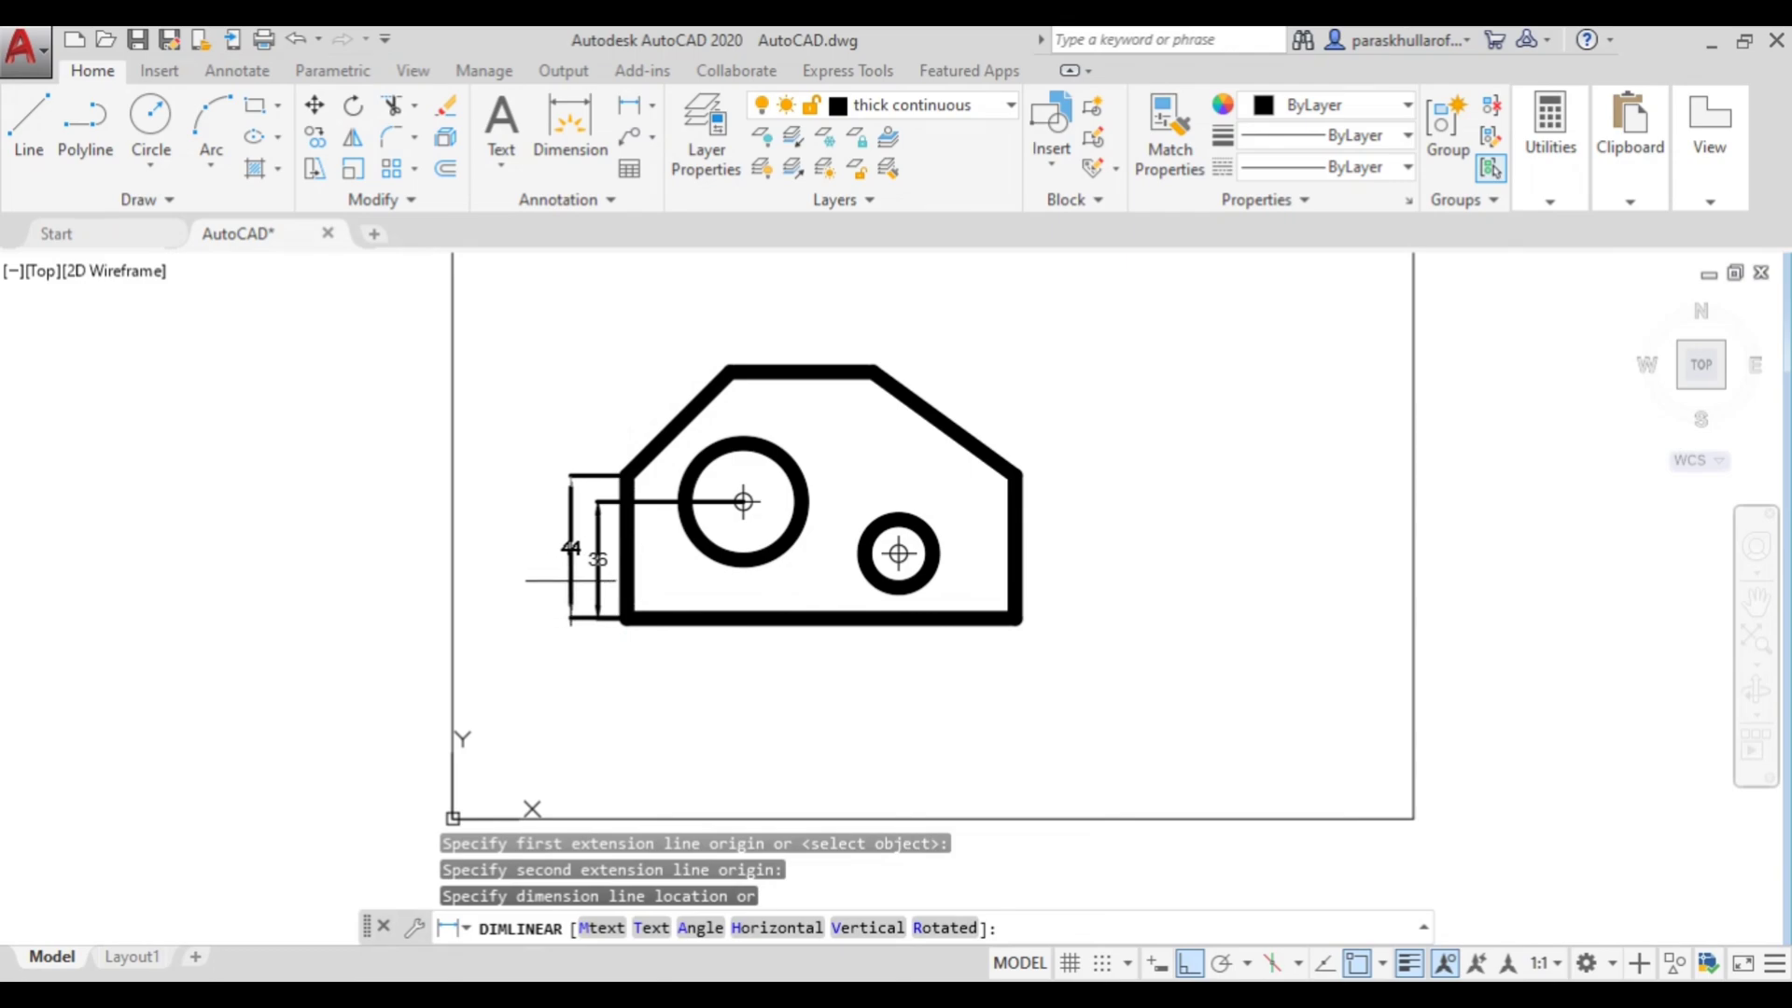
pyautogui.click(570, 581)
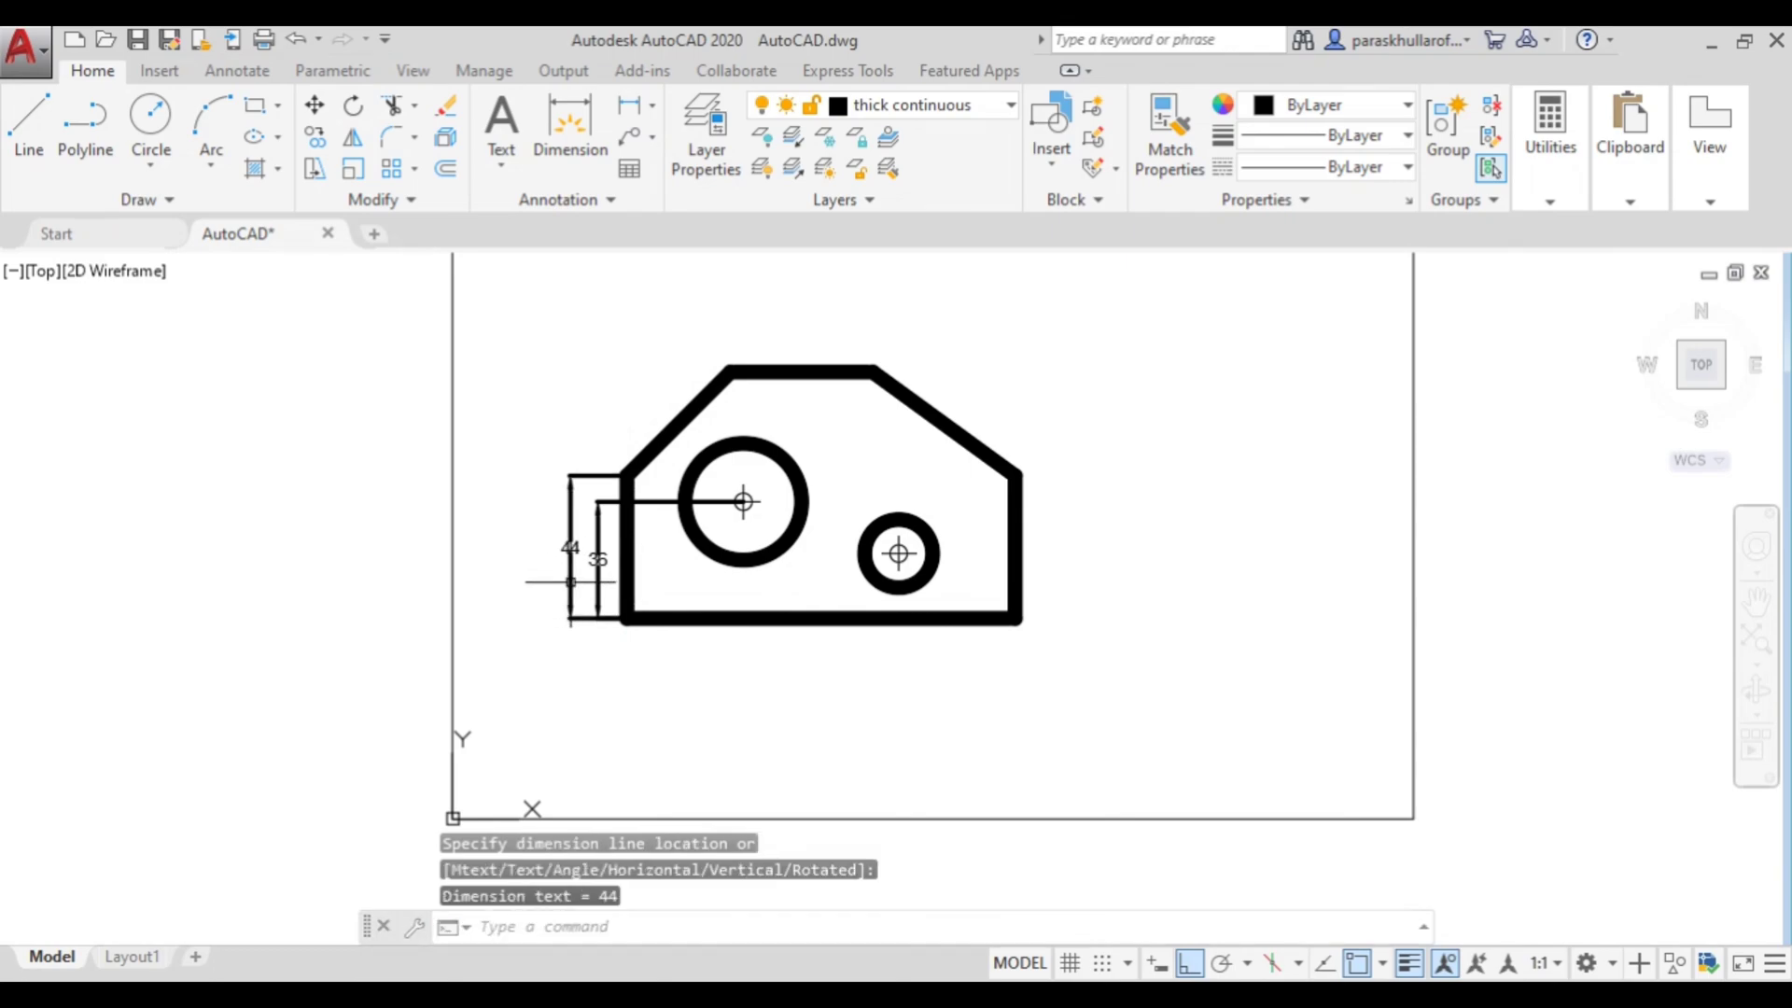
# Step: Add a vertical linear dimension for the upper-left sloped edge of the plate, placed just left of it
pyautogui.rightClick(574, 278)
pyautogui.click(607, 295)
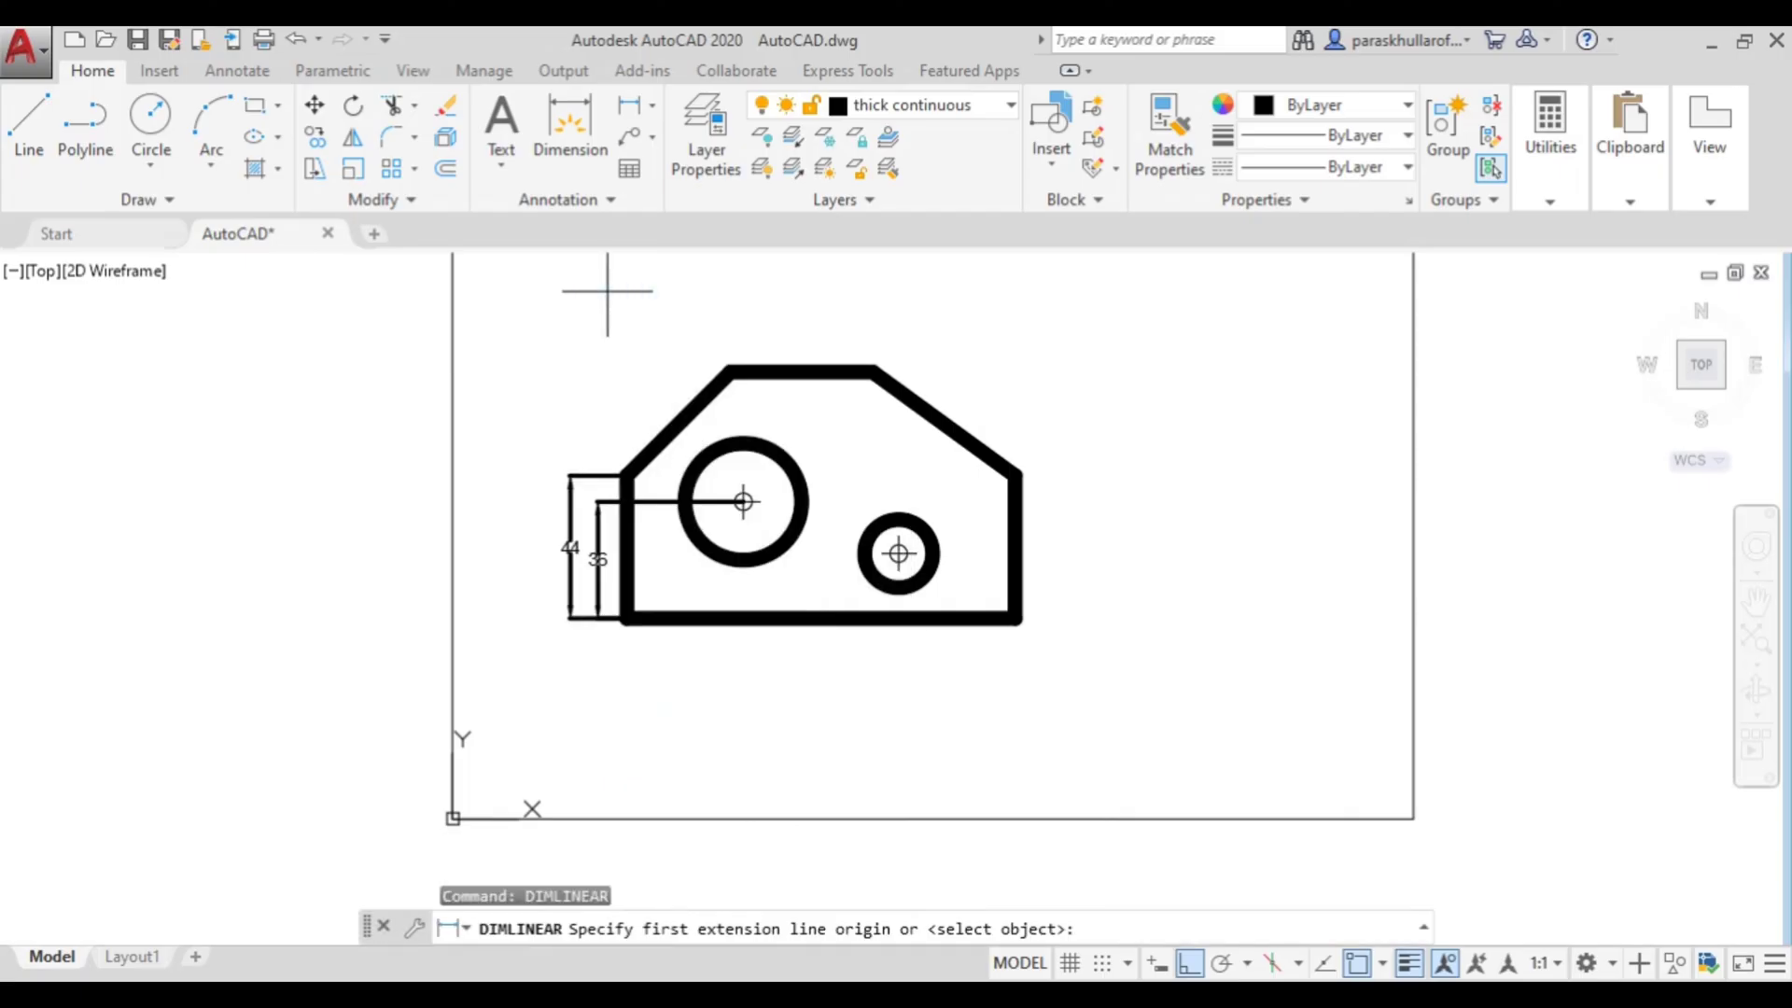
pyautogui.click(731, 371)
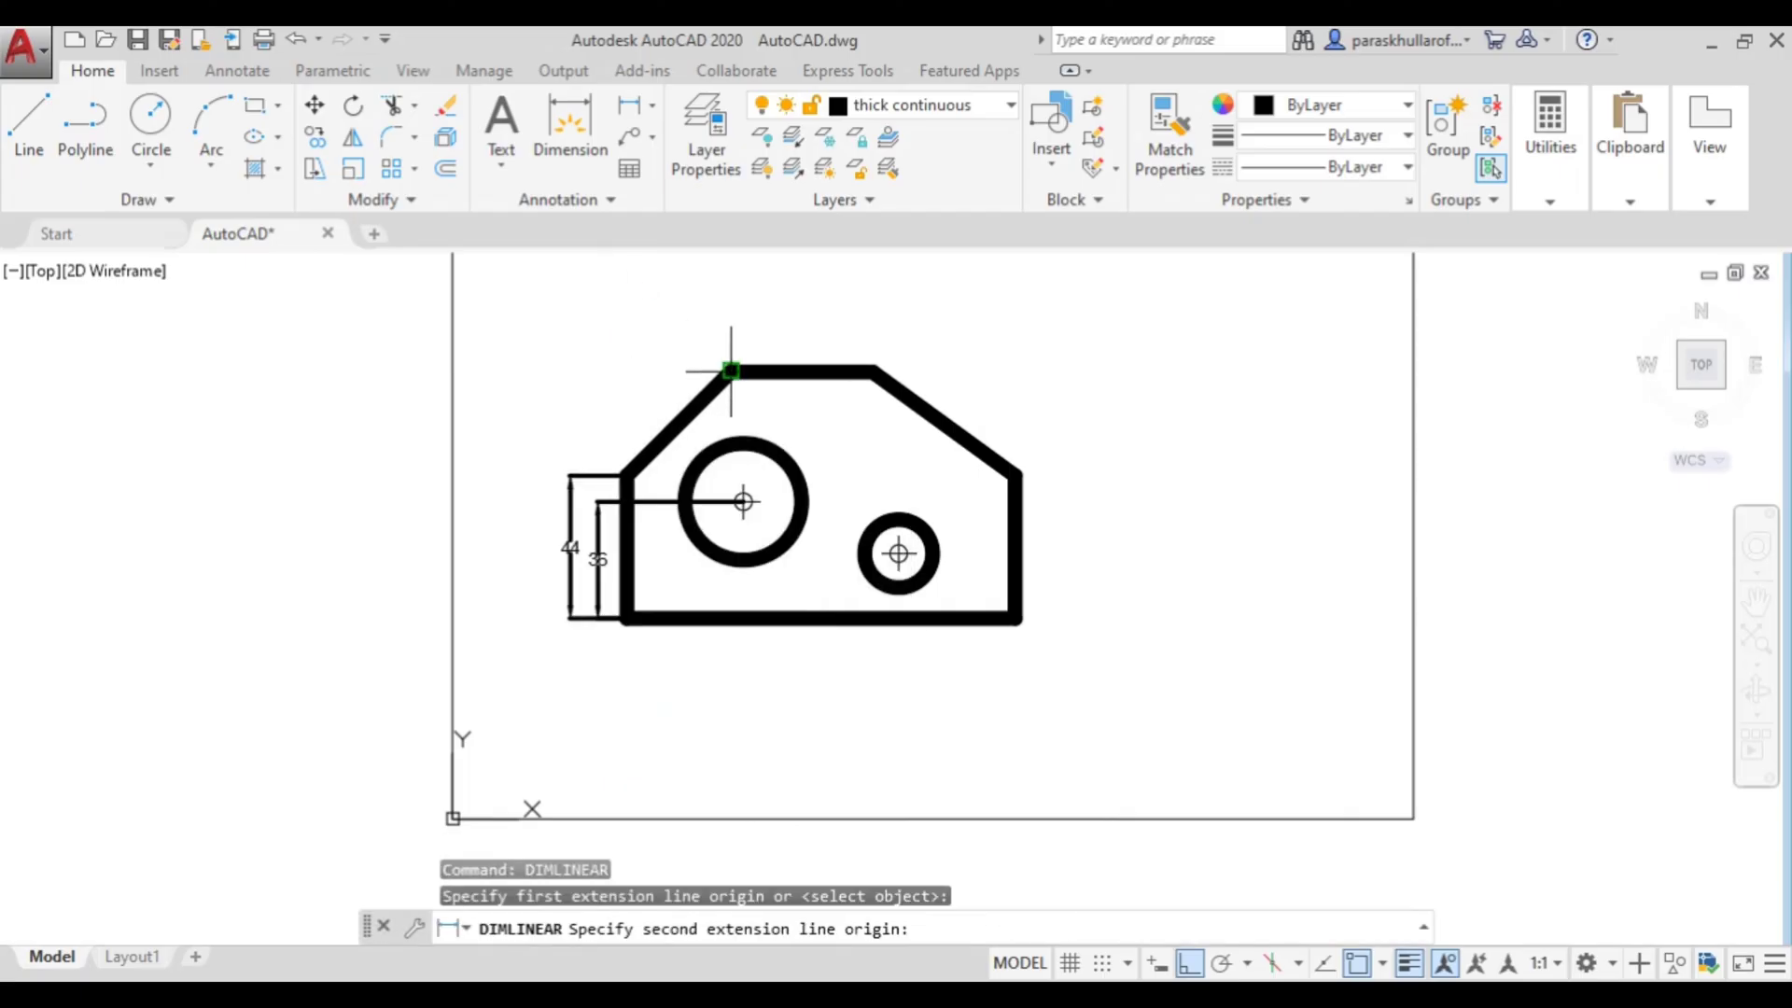
pyautogui.click(628, 475)
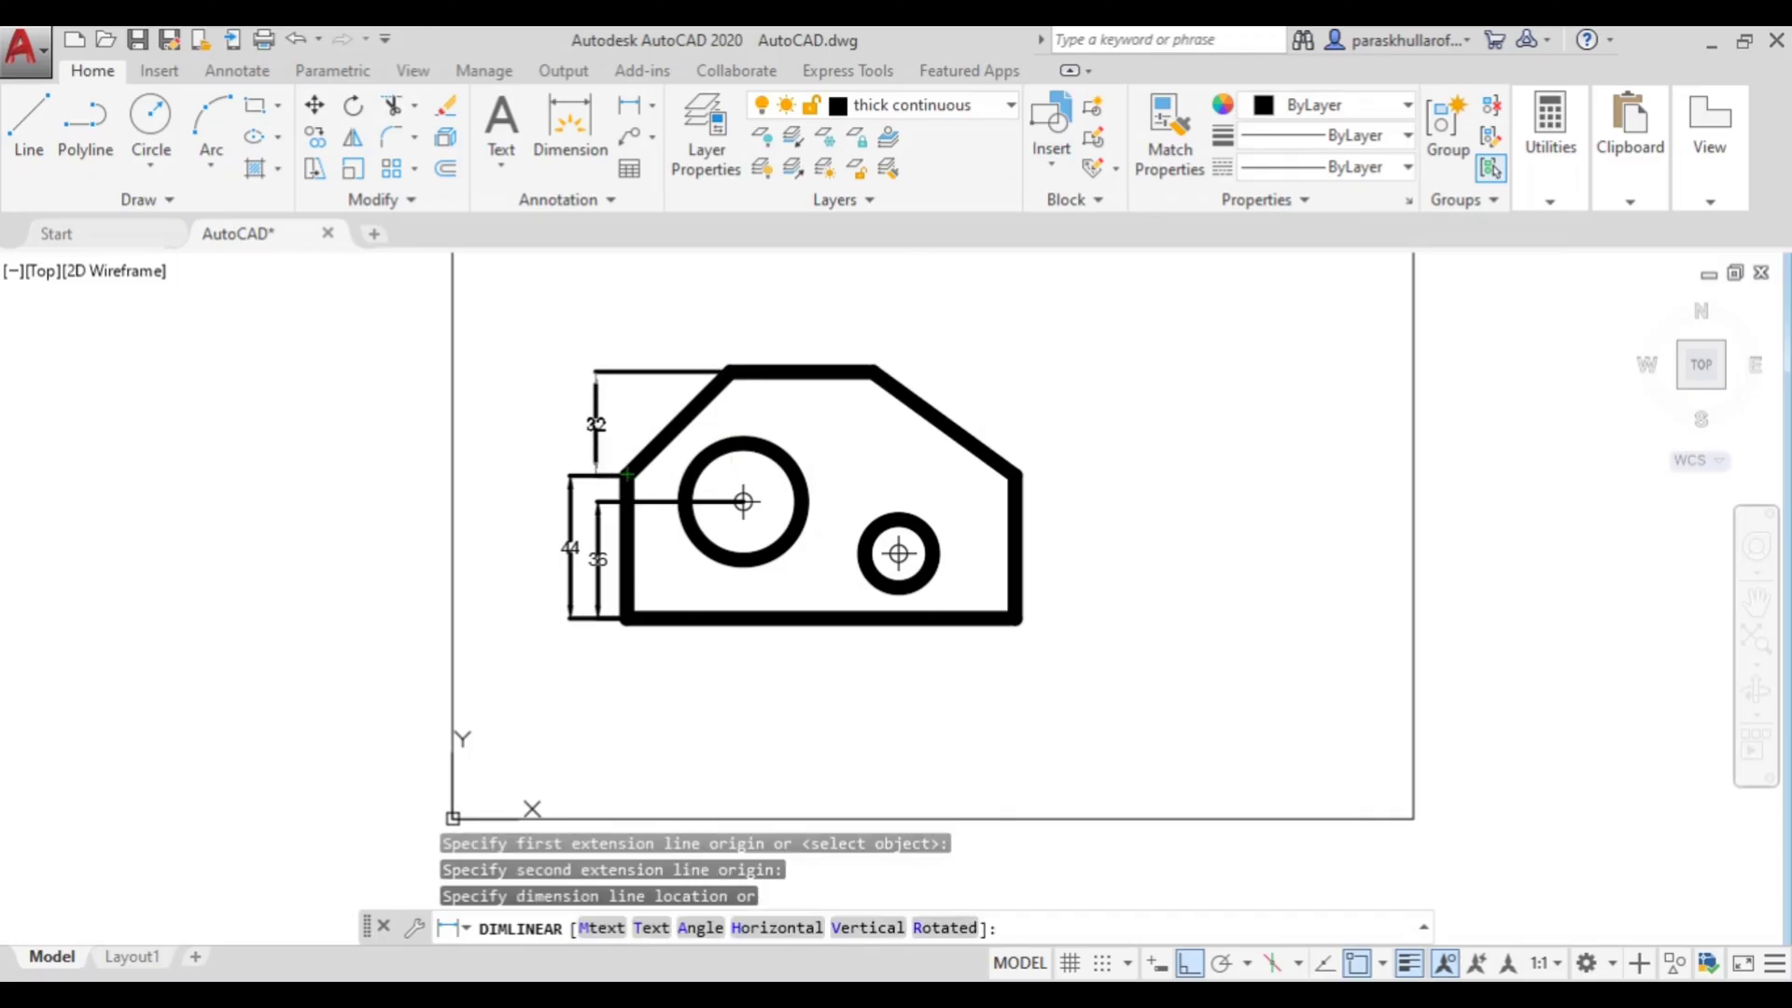
pyautogui.click(594, 441)
# Step: Add a horizontal linear dimension for the upper-left sloped edge of the plate, placed just above the top edge
pyautogui.click(630, 105)
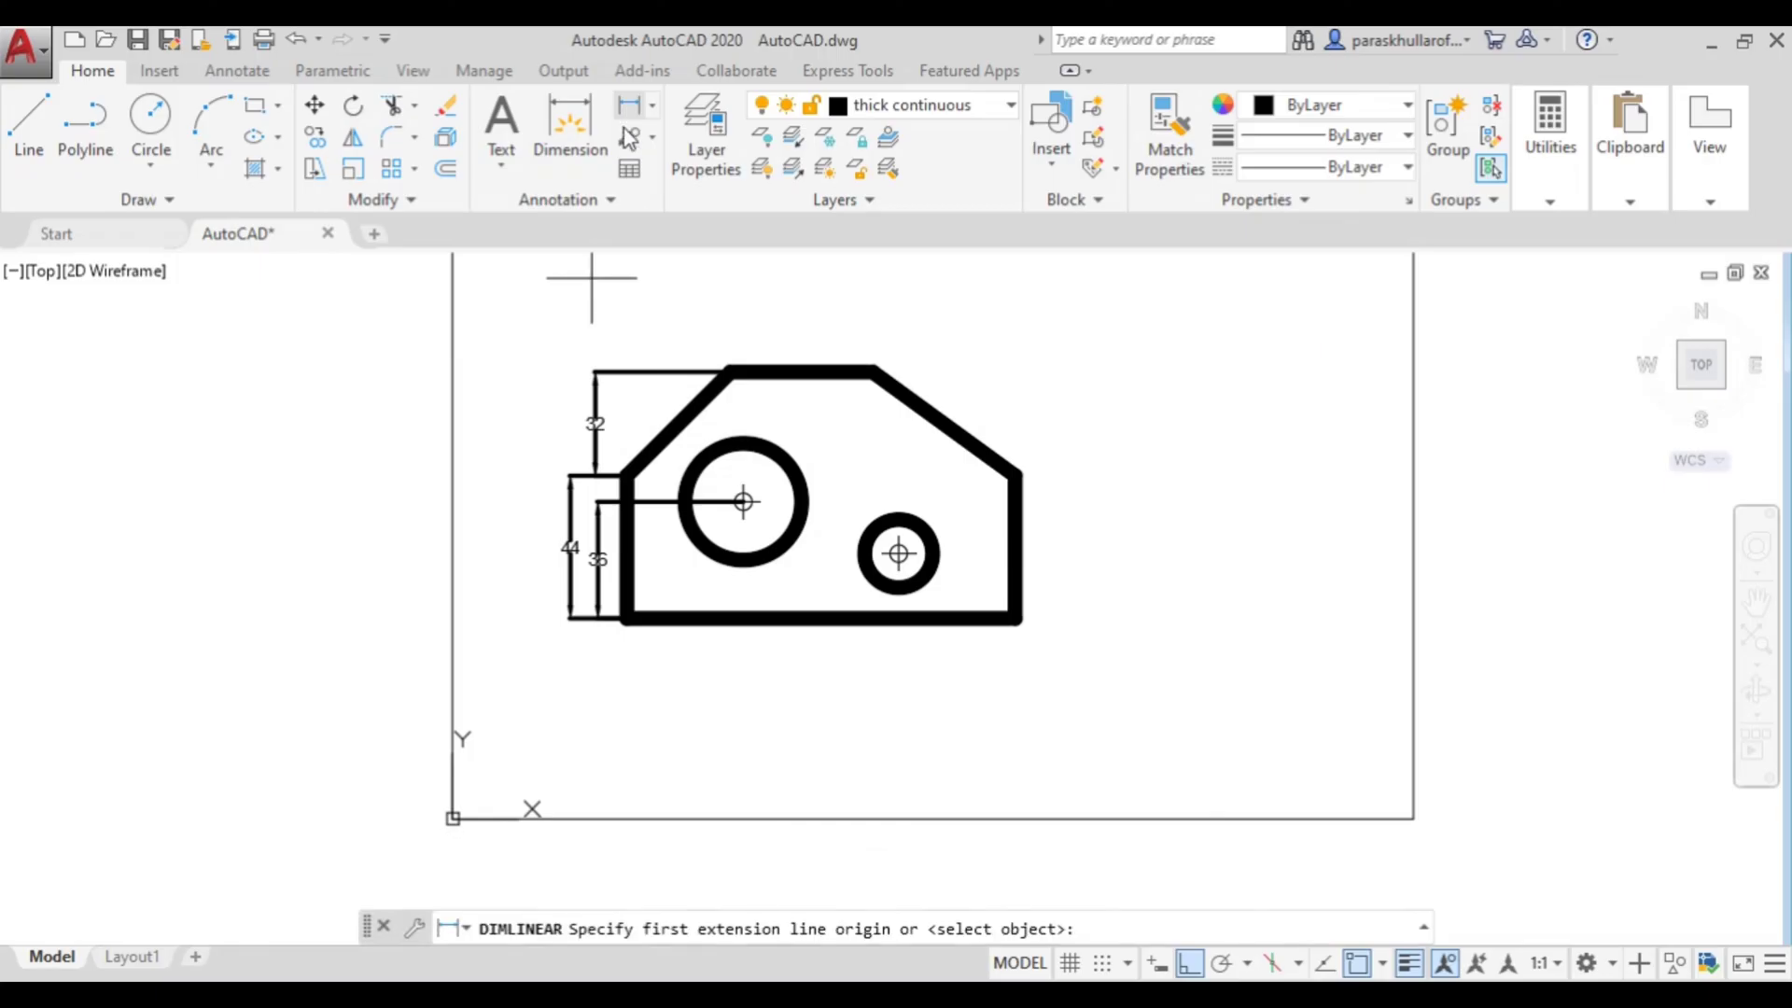
pyautogui.click(627, 476)
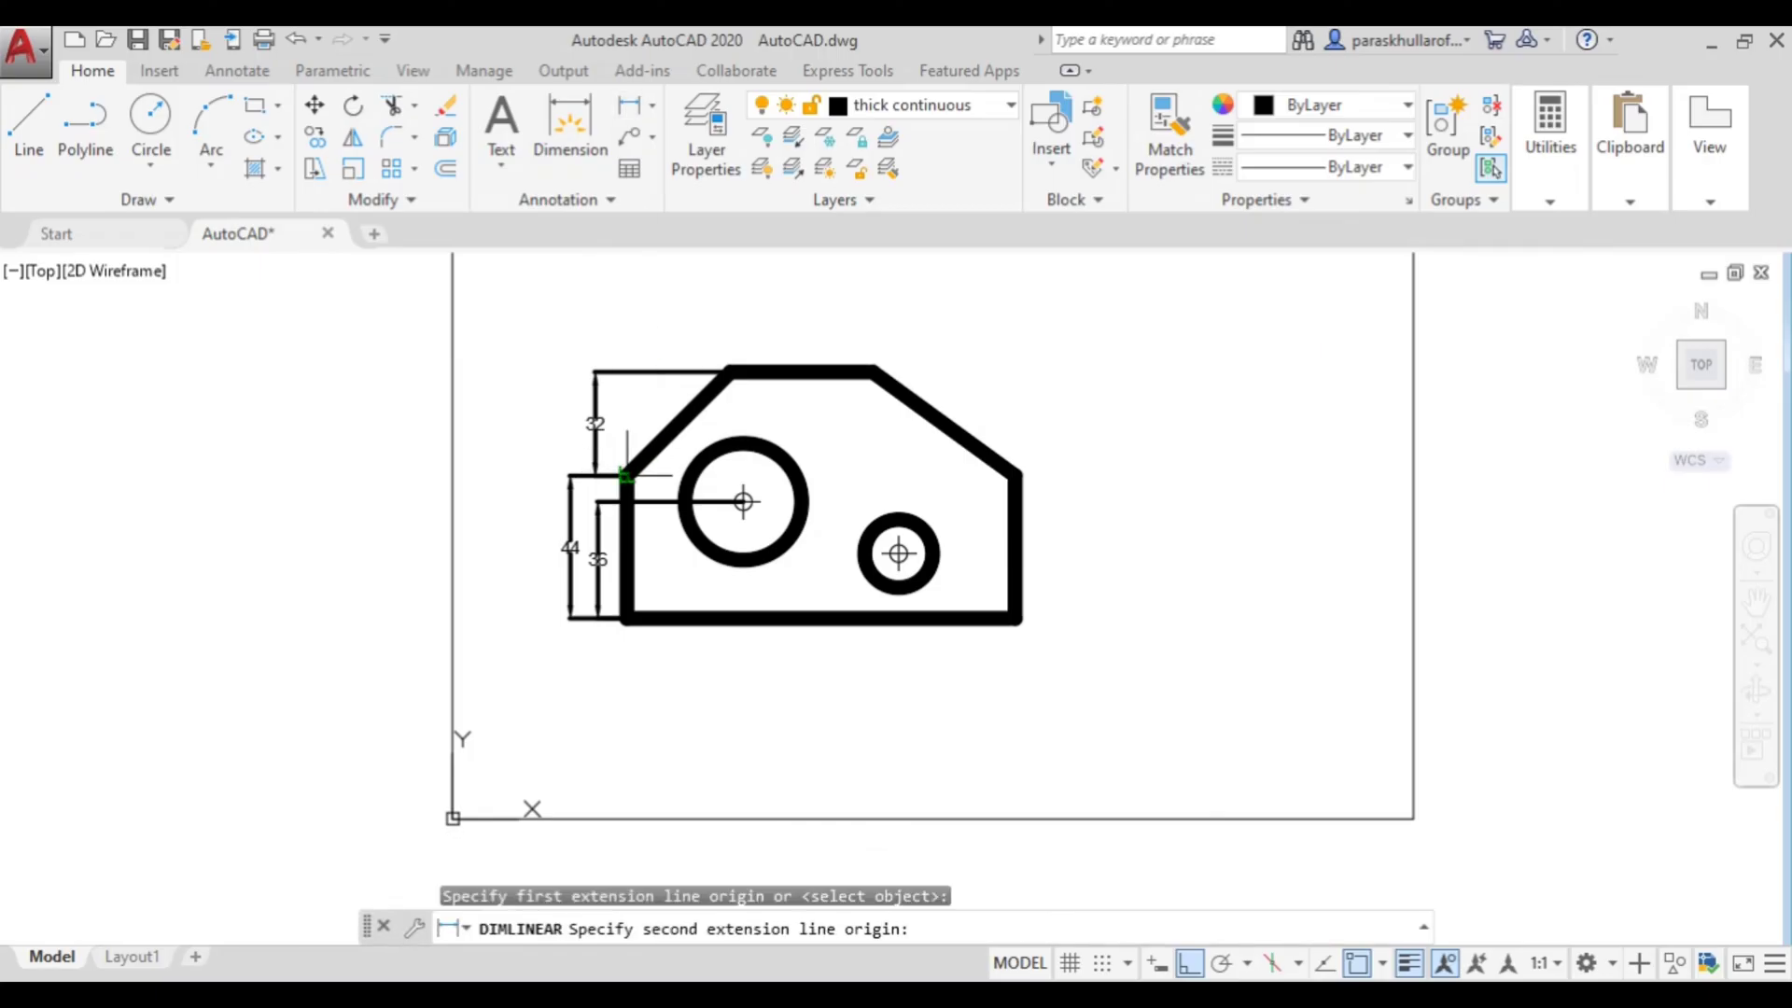
pyautogui.click(731, 371)
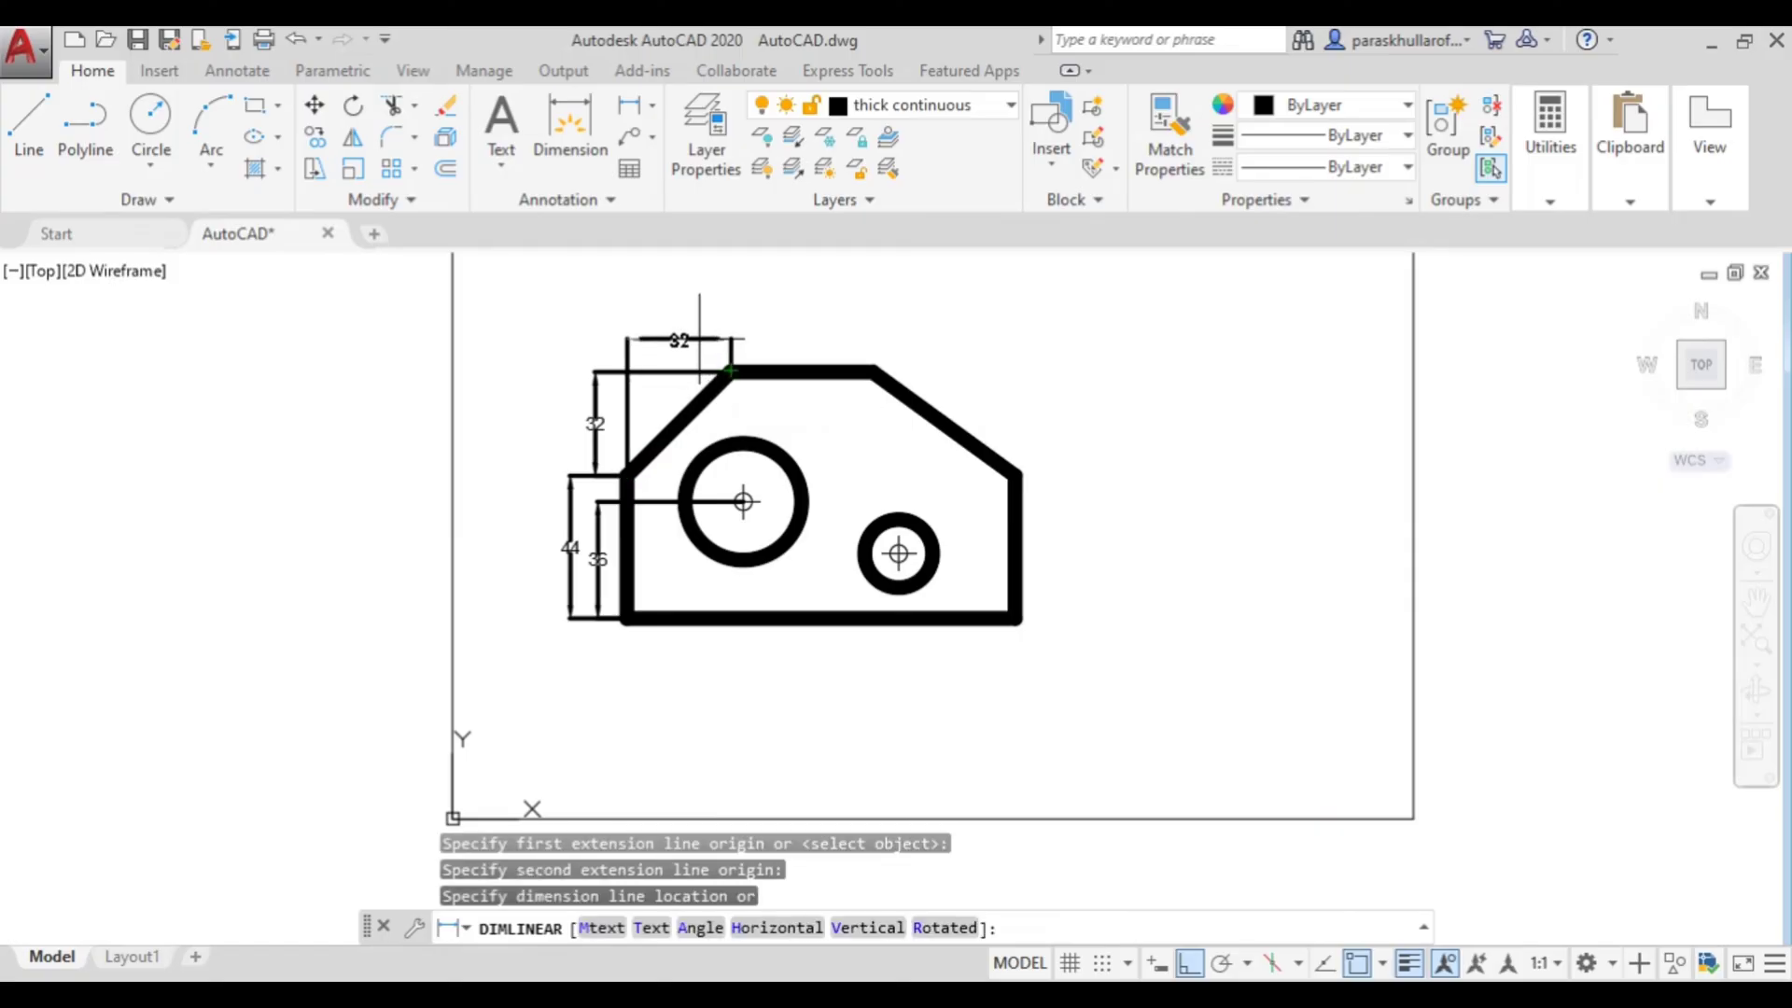
pyautogui.click(700, 340)
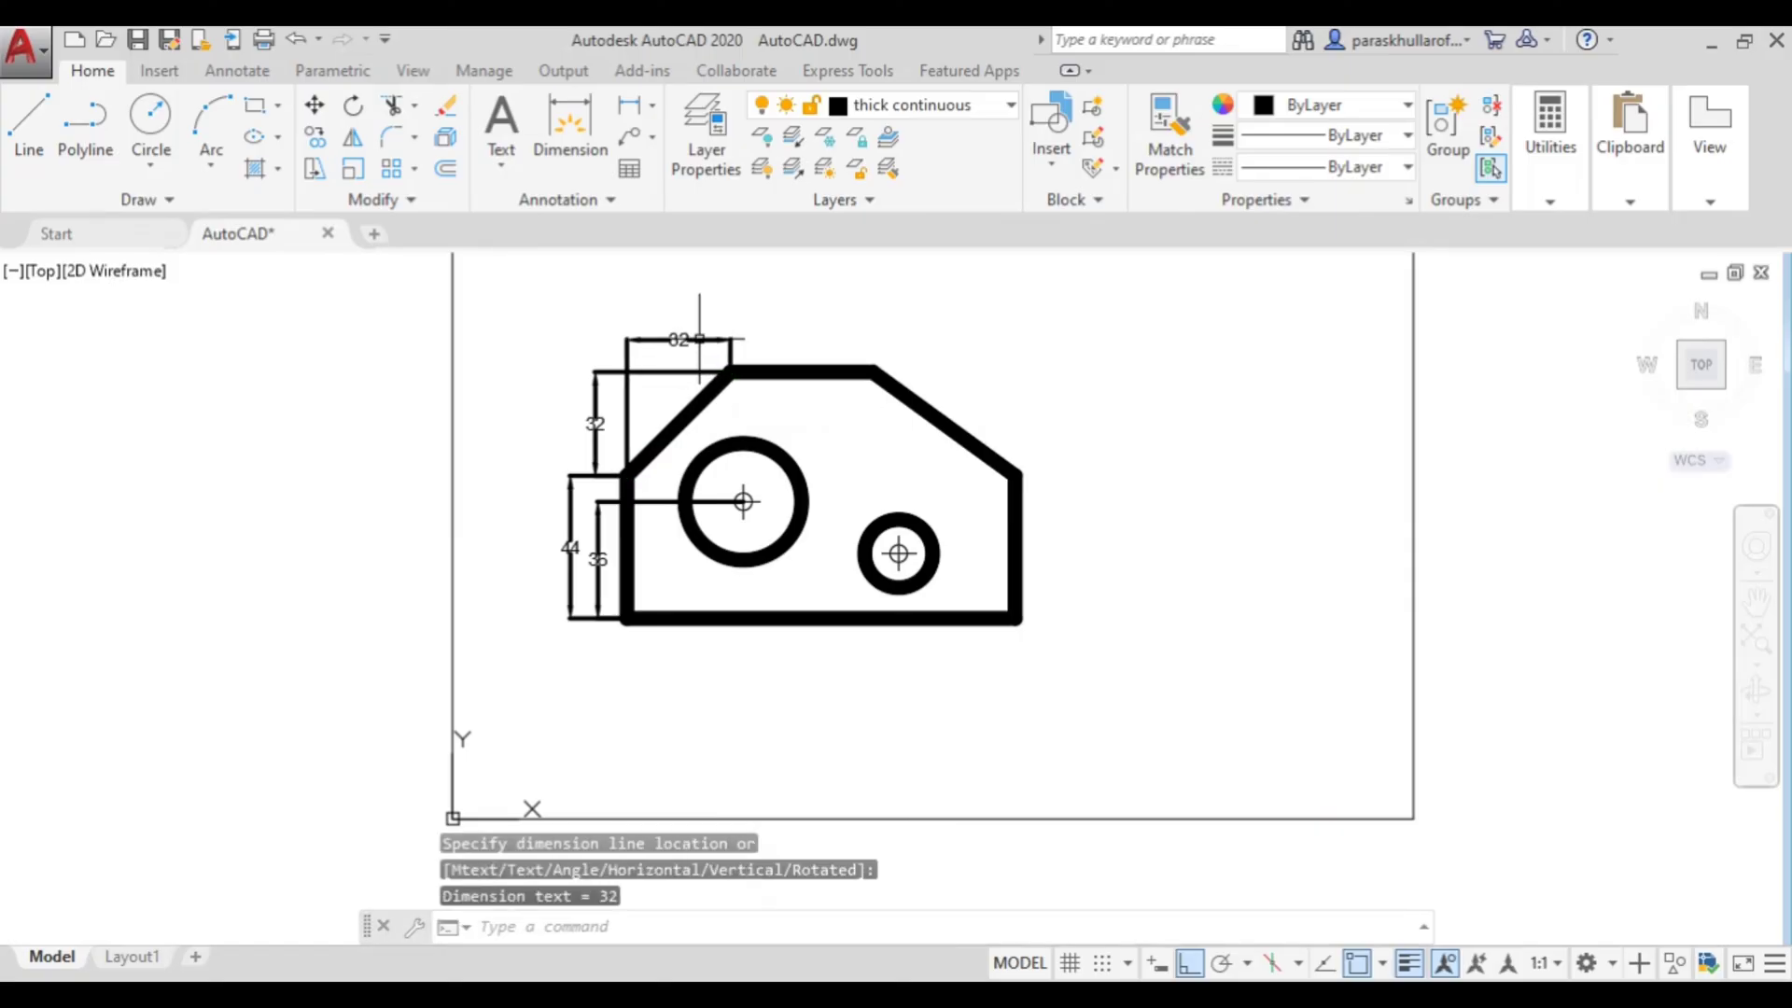
# Step: Add a linear dimension for the plate's top edge, placed above it in line with the sloped edge's horizontal dimension
pyautogui.click(633, 116)
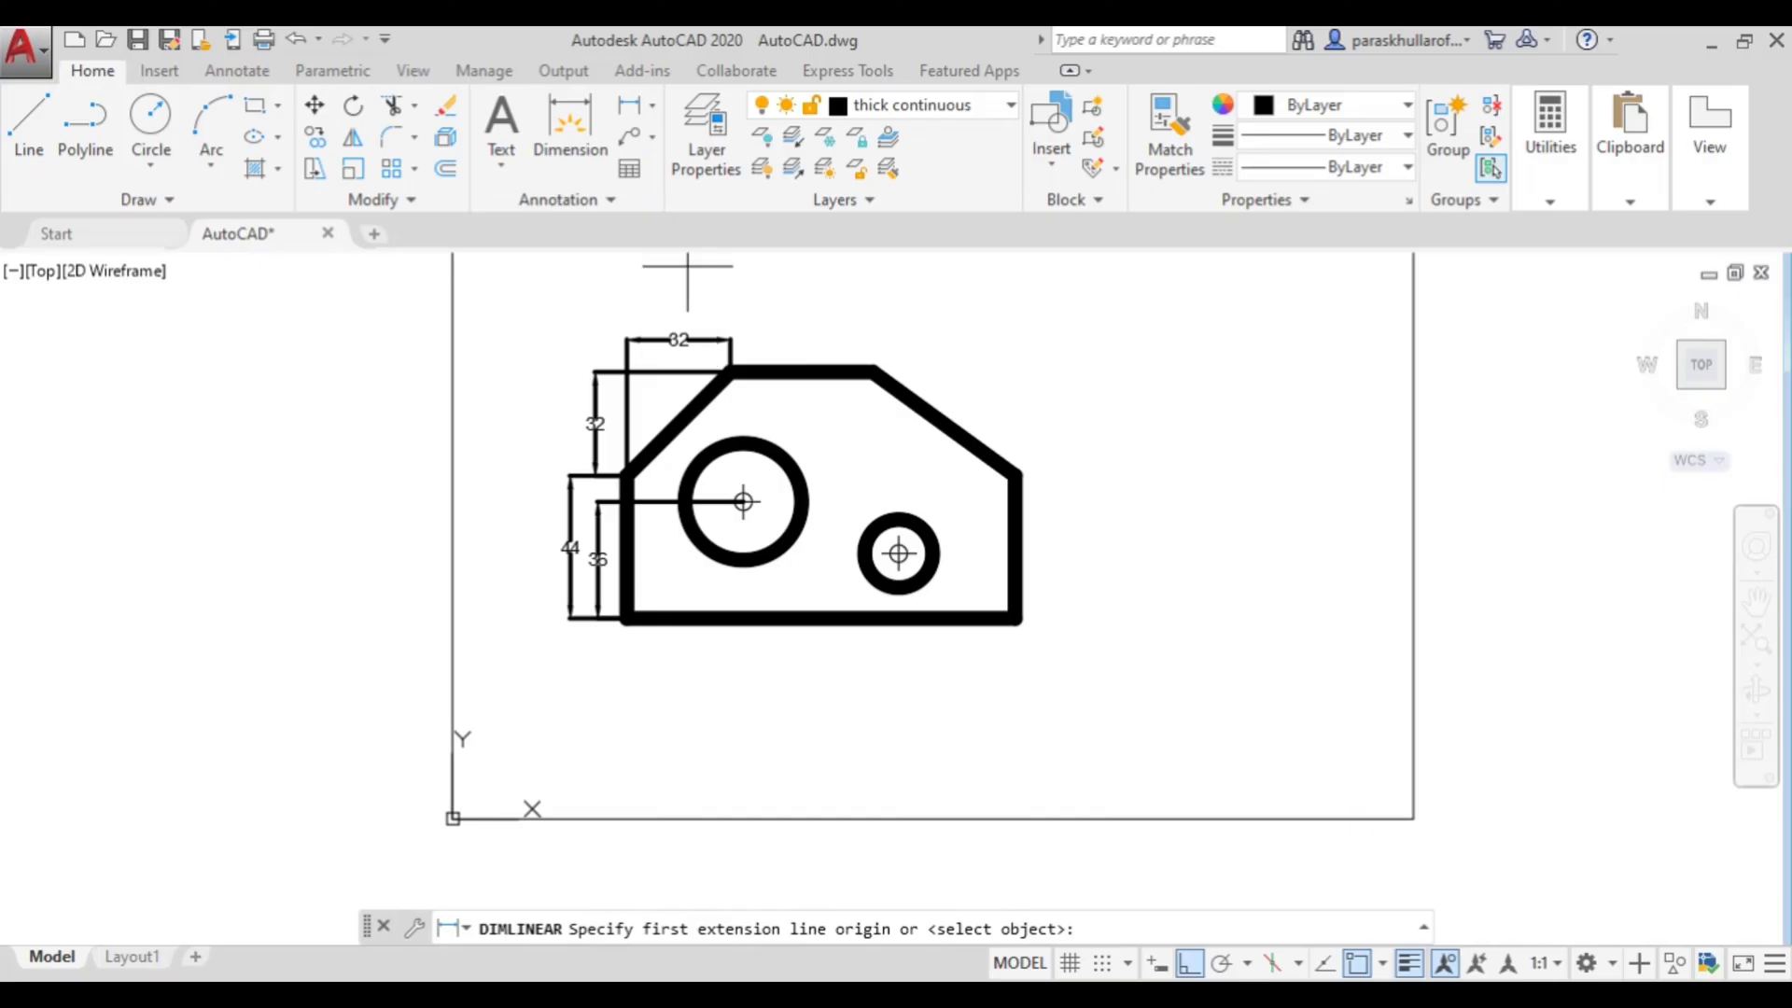
pyautogui.click(731, 371)
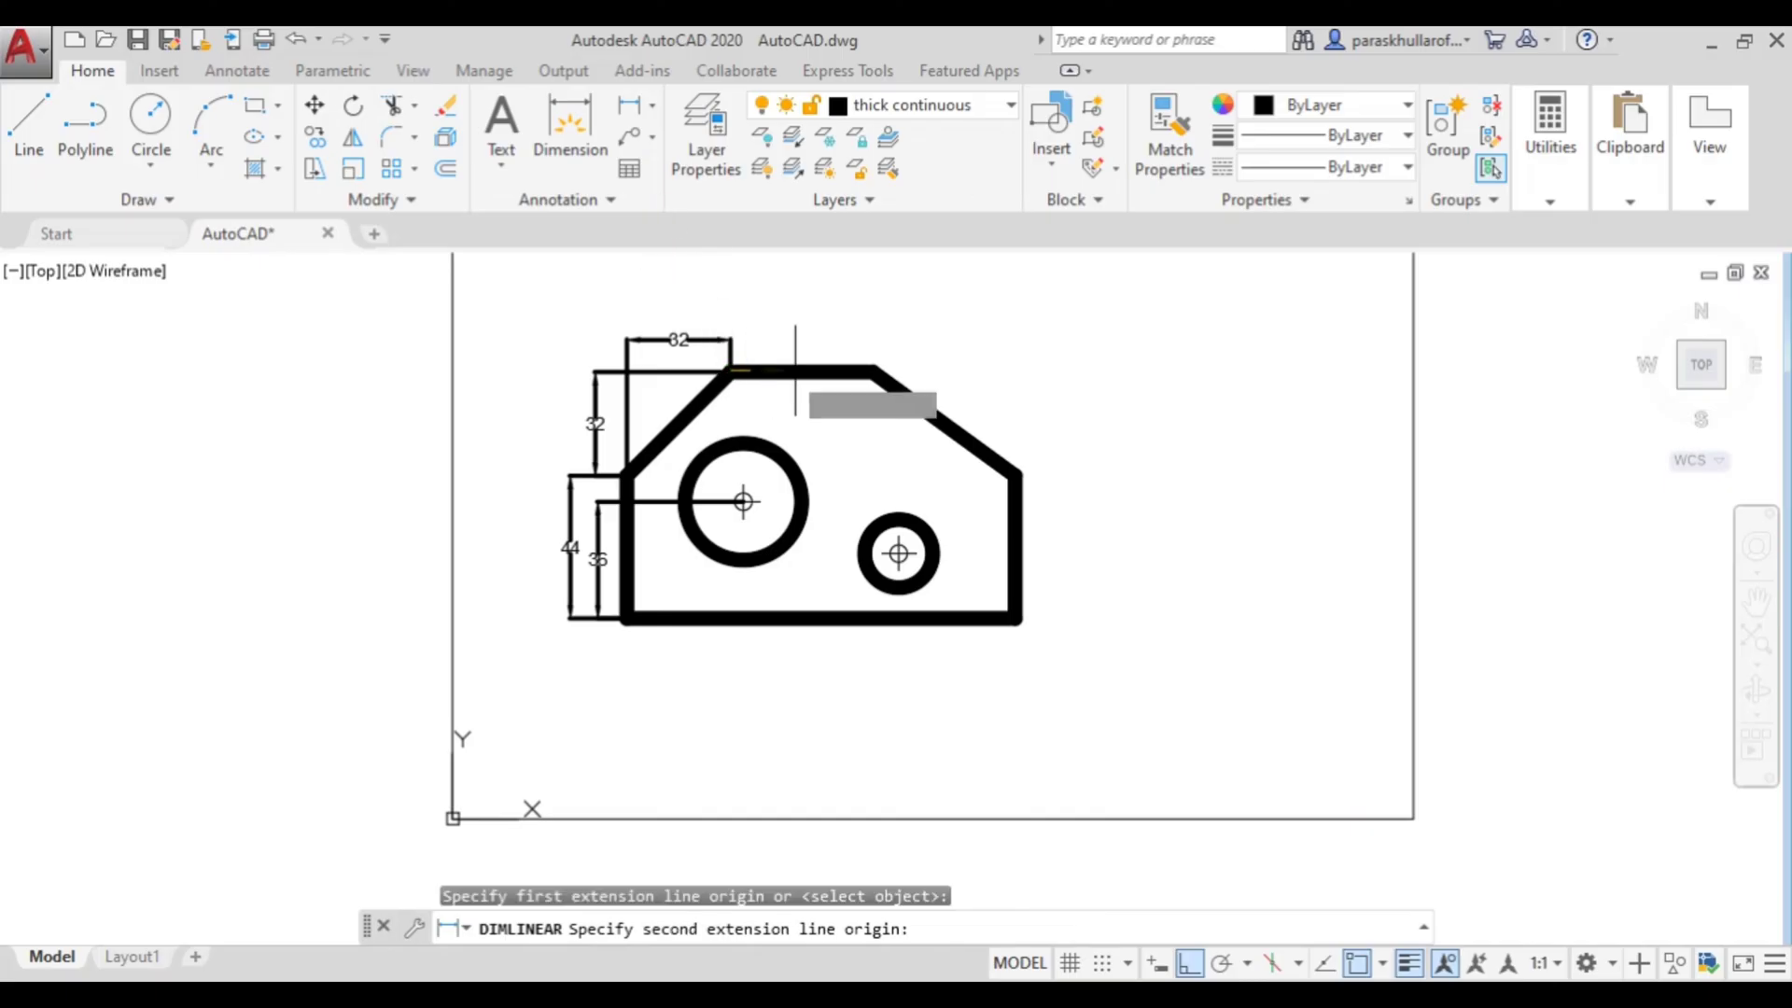
pyautogui.click(872, 370)
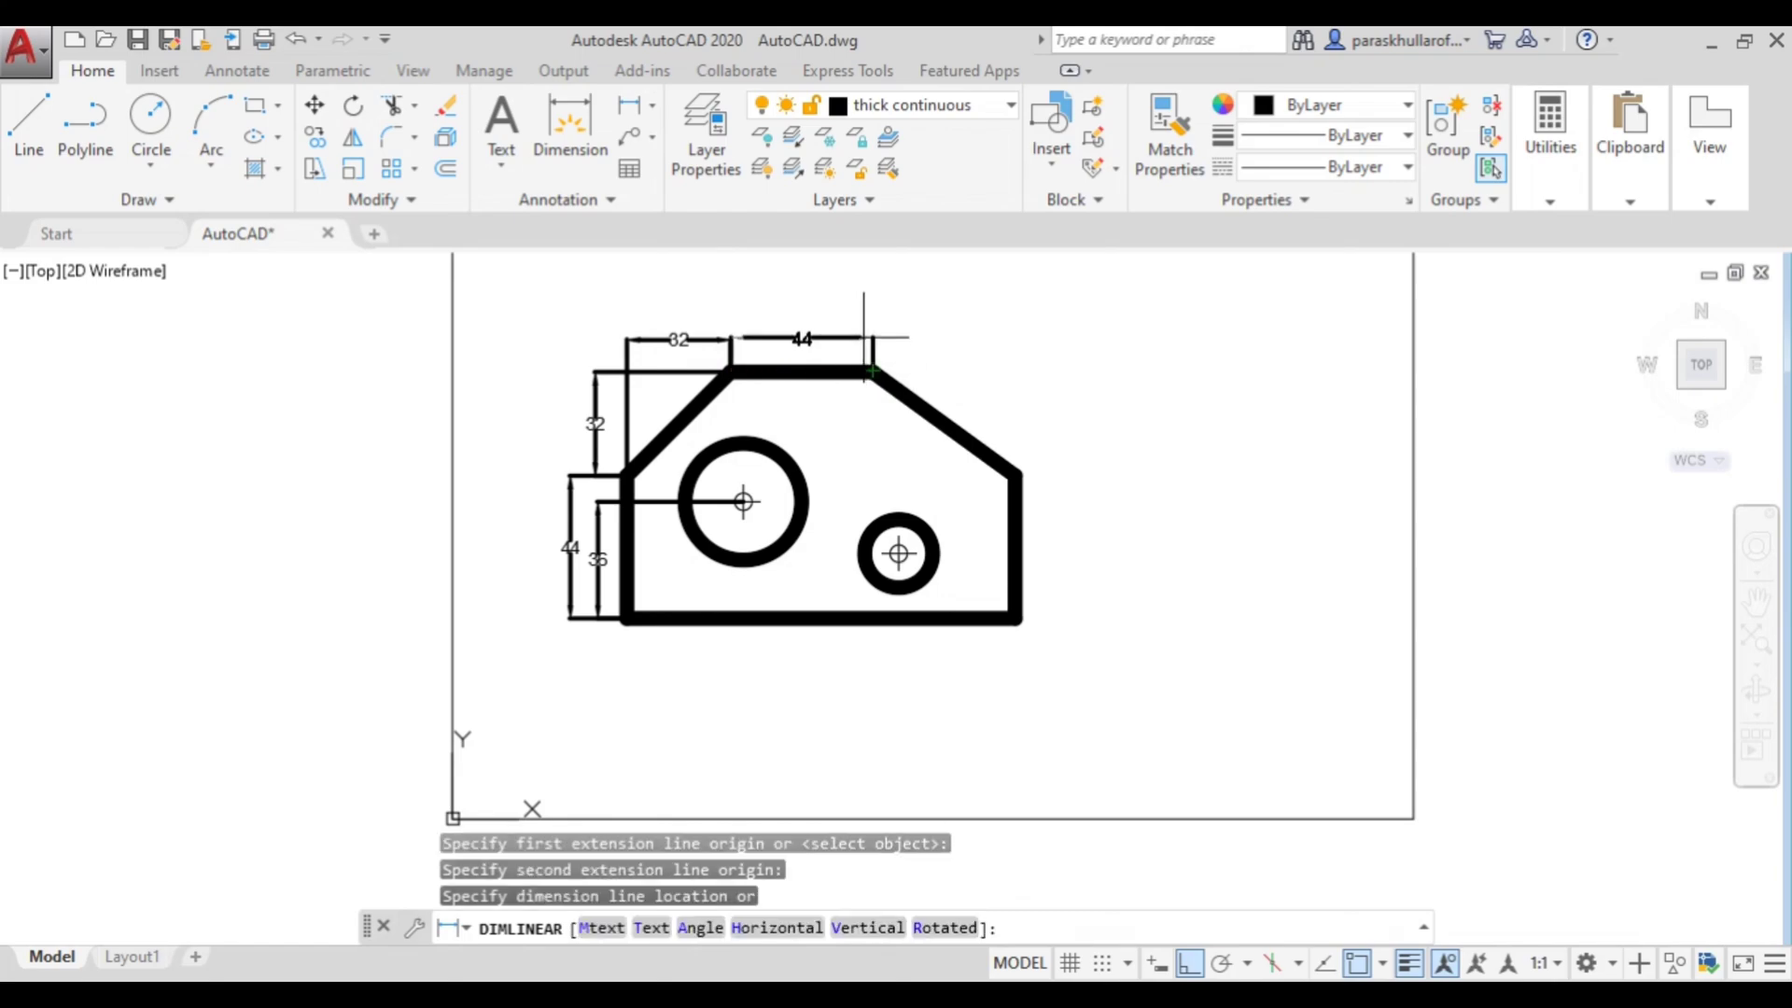
pyautogui.click(863, 338)
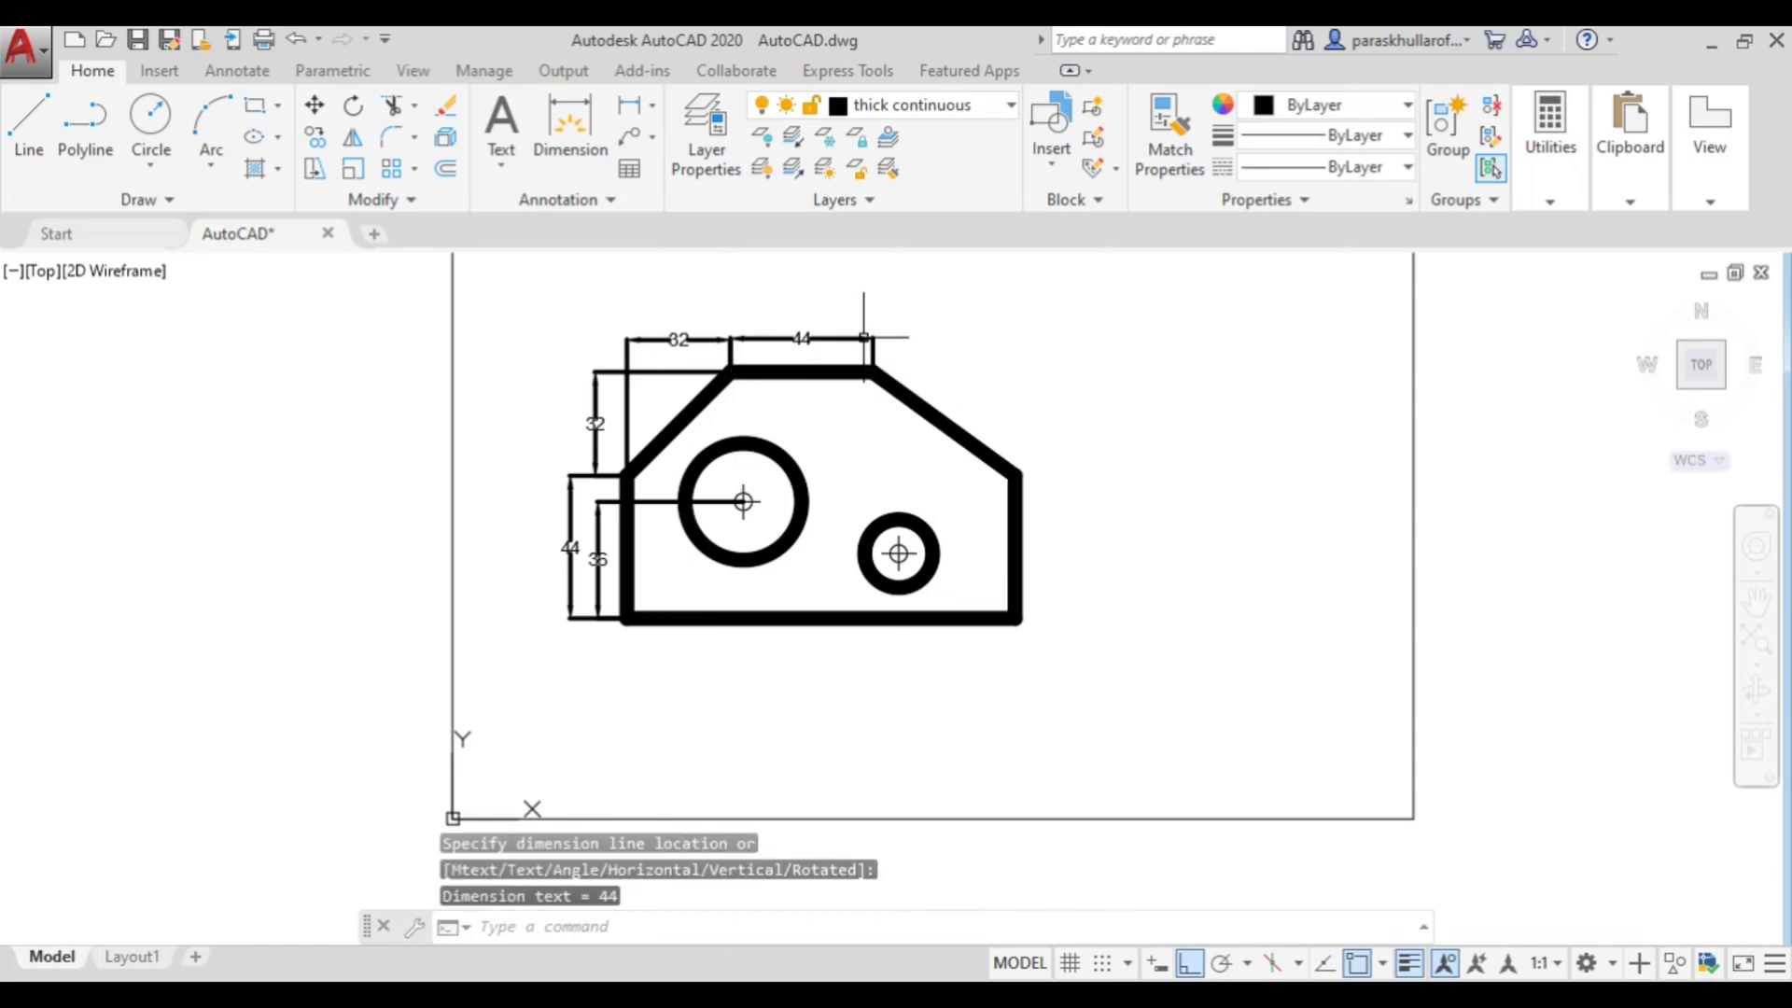
# Step: Add a horizontal linear dimension from the plate's lower-left corner to the large hole's centre, placed just below the plate
pyautogui.rightClick(980, 345)
pyautogui.click(1026, 363)
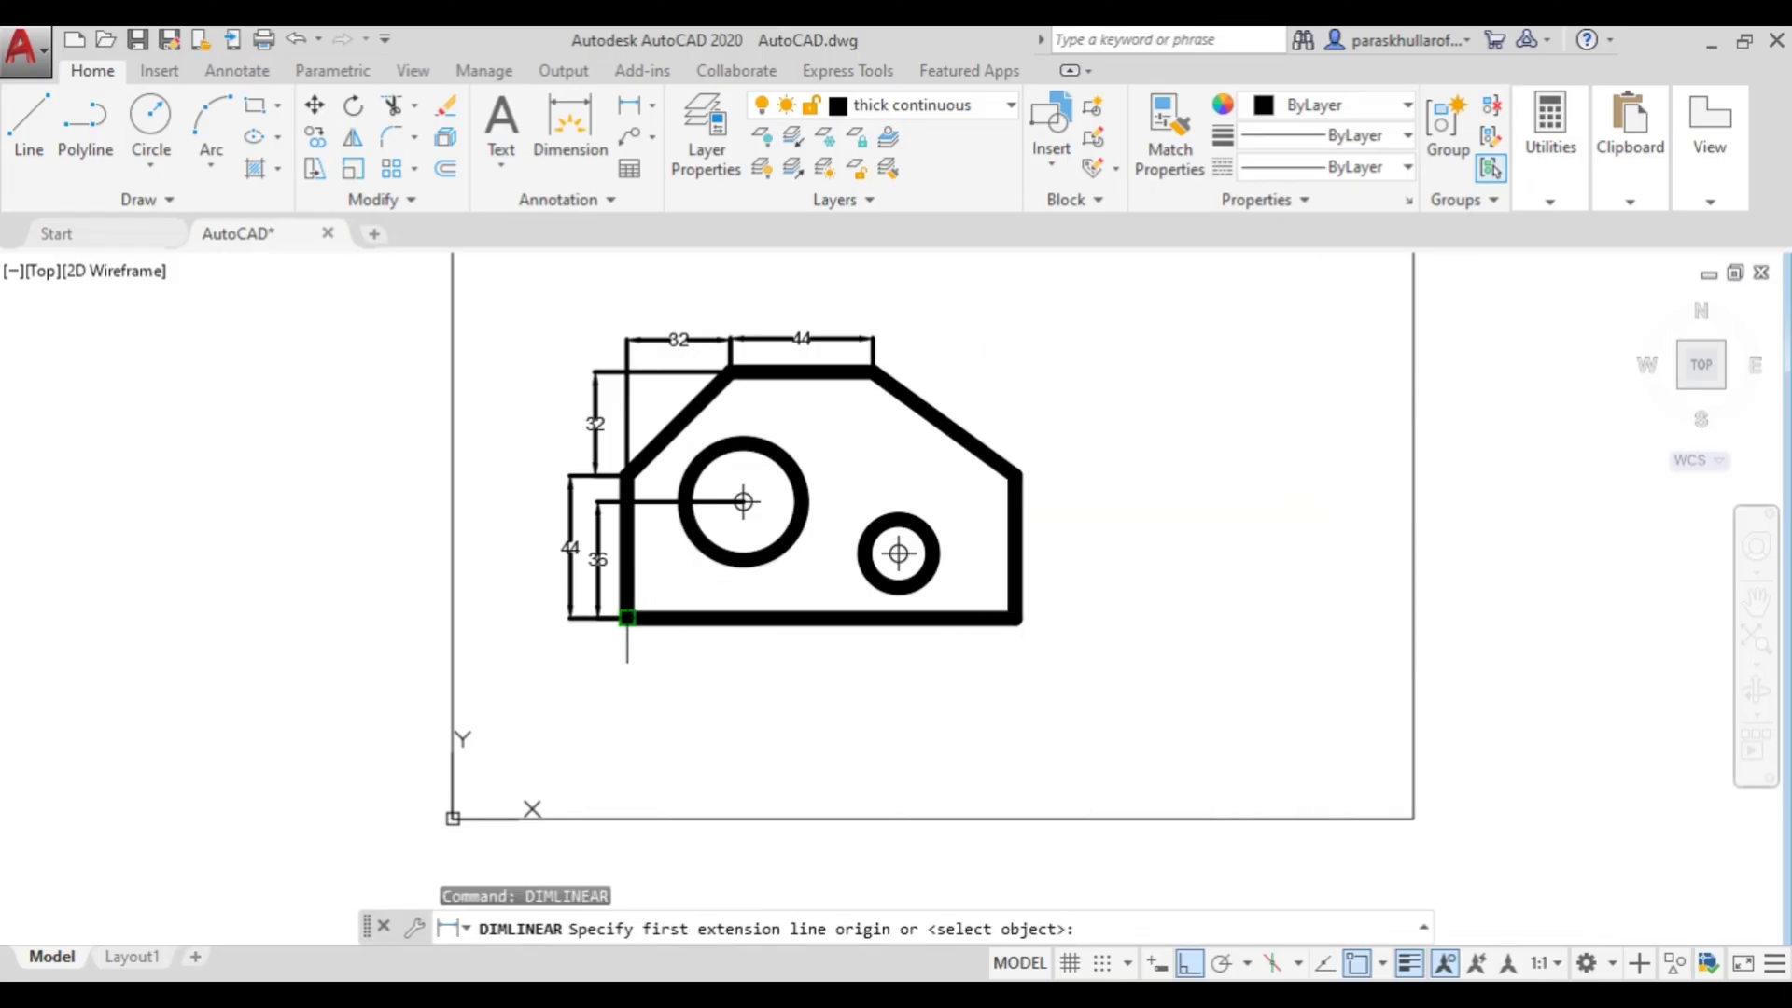
pyautogui.click(628, 618)
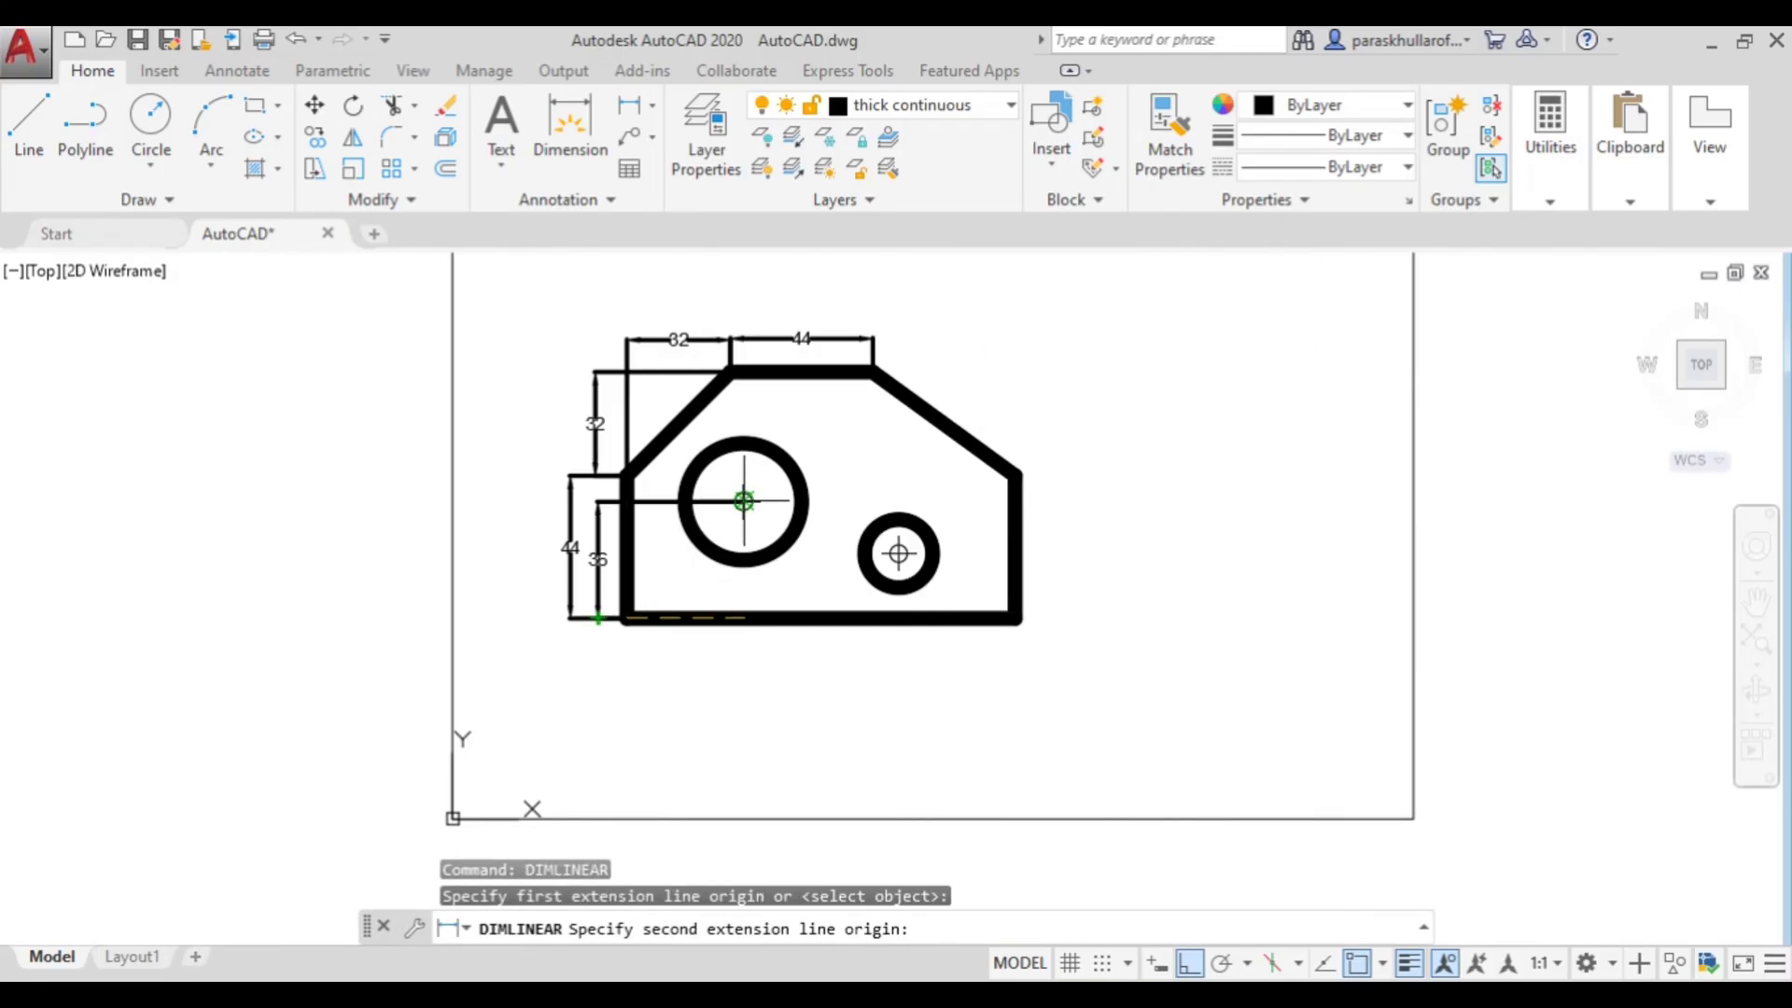
pyautogui.click(744, 501)
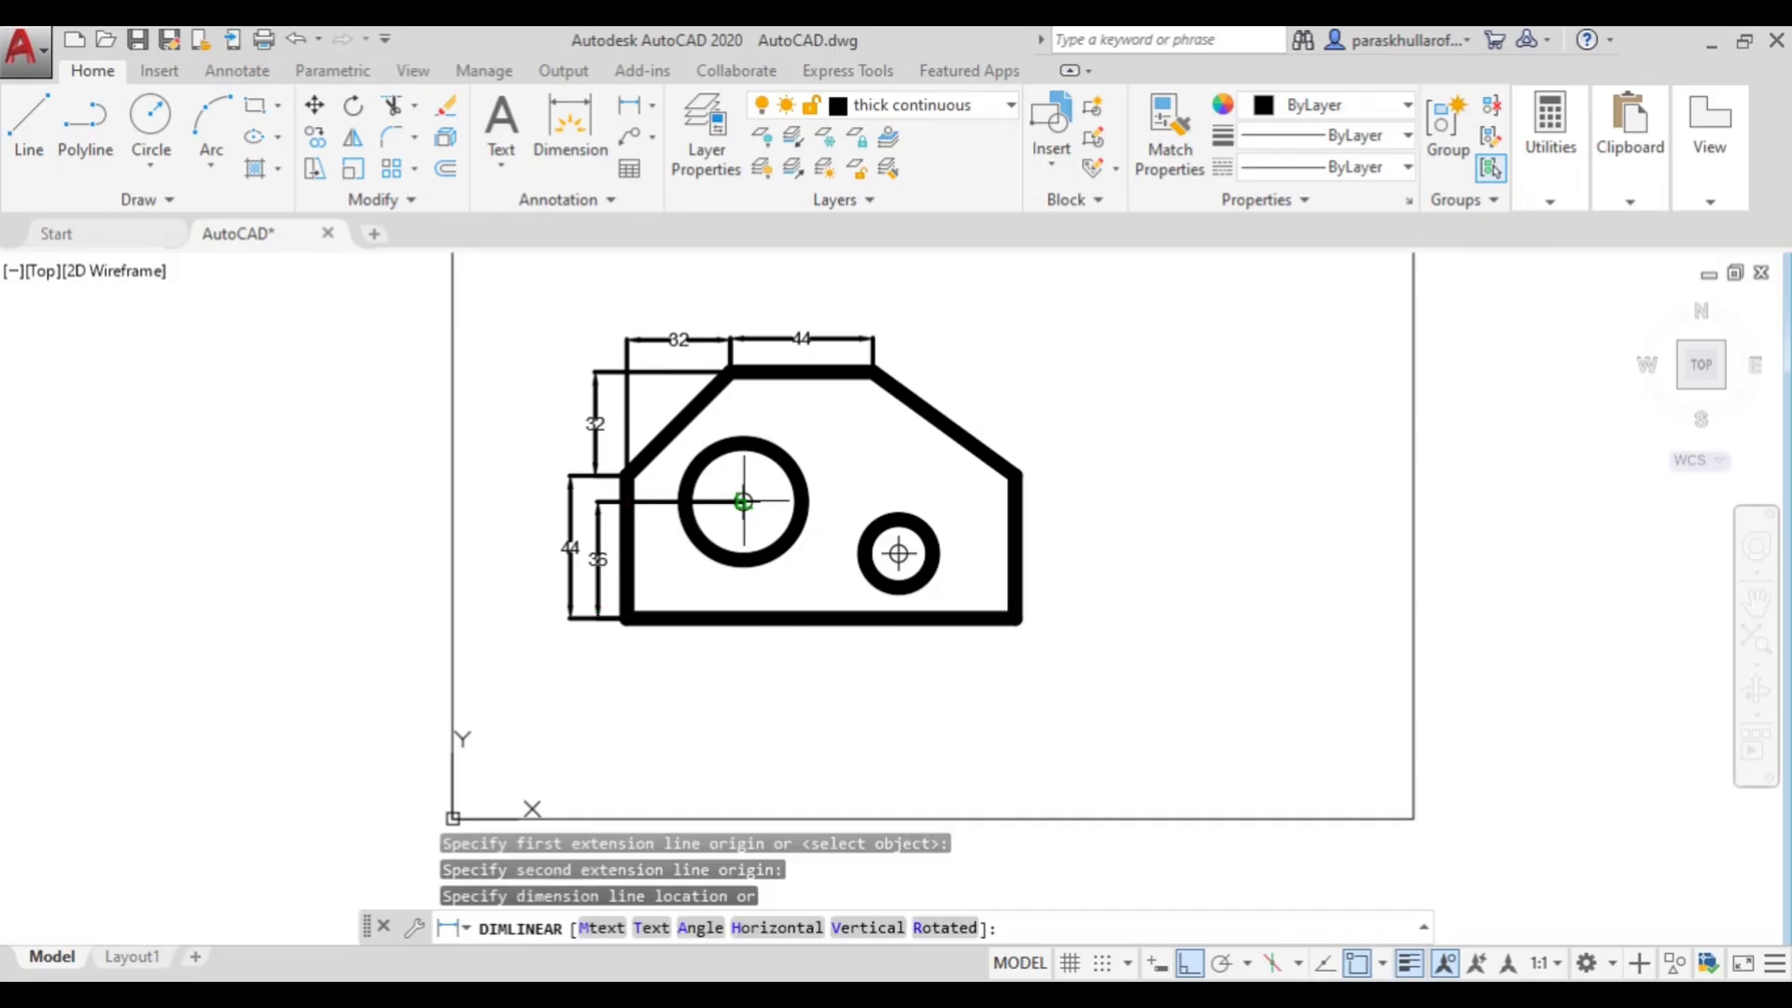
pyautogui.click(714, 644)
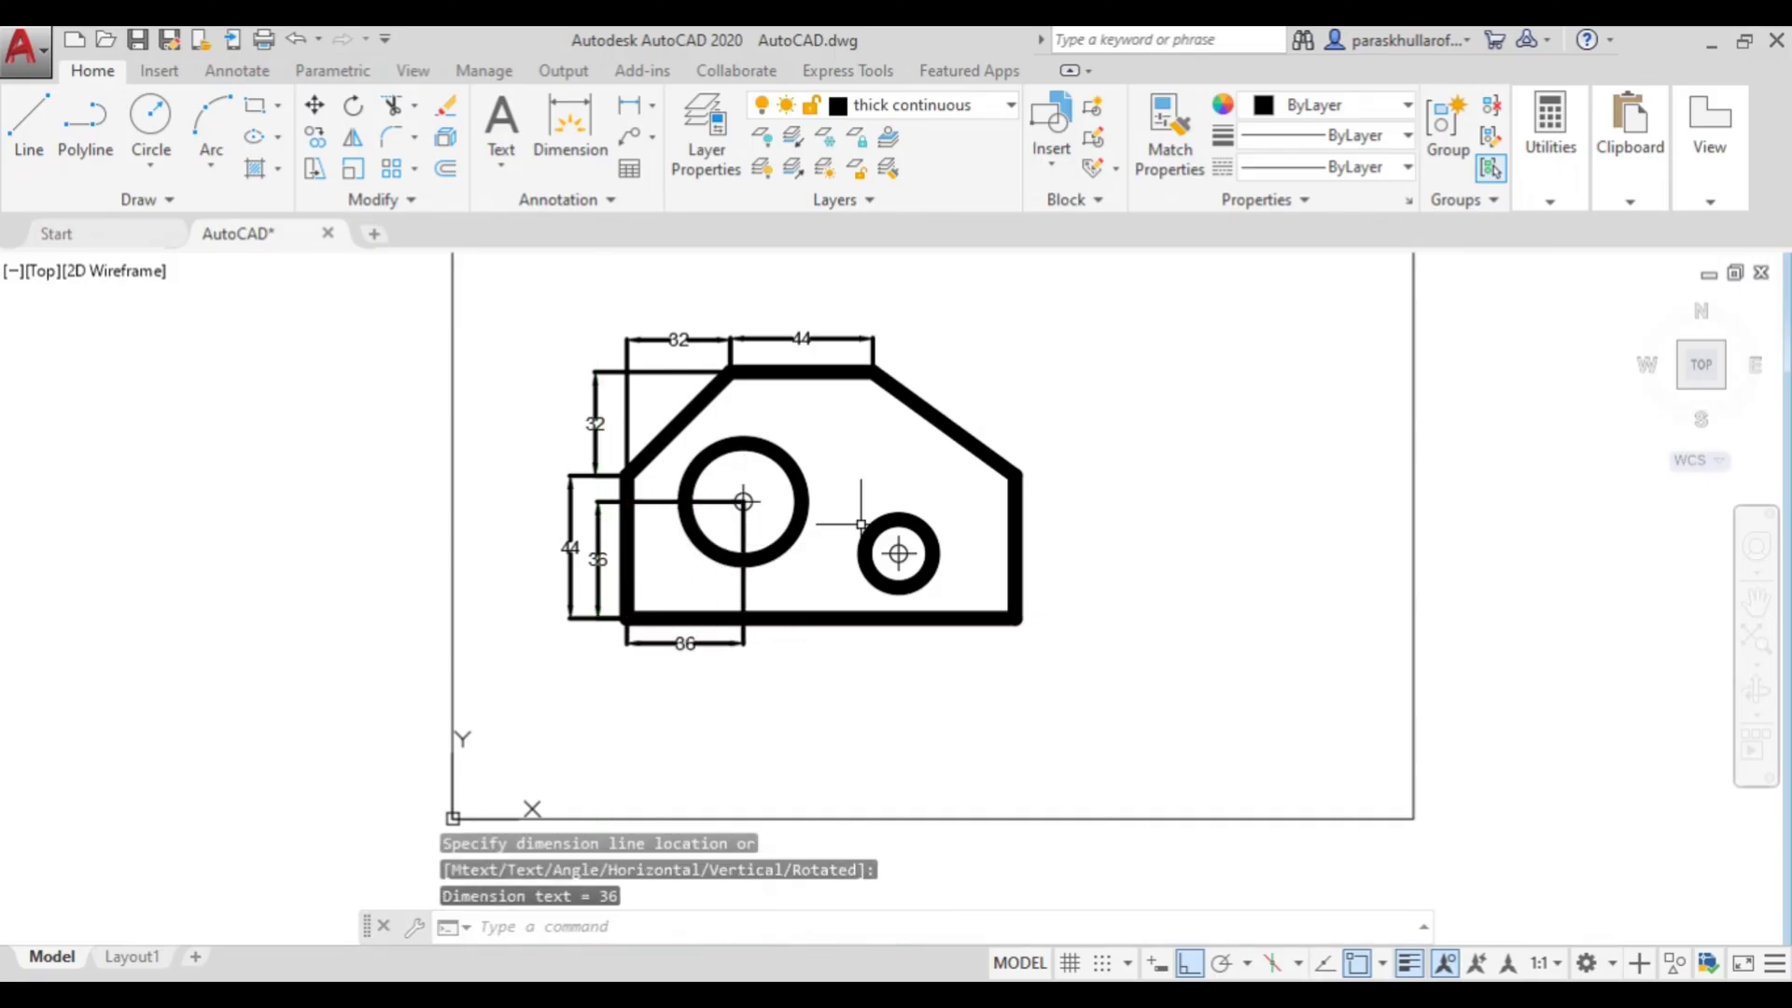
# Step: Add a horizontal linear dimension from the plate's lower-left corner to the small hole's centre, placed below the large hole's horizontal dimension
pyautogui.rightClick(1030, 411)
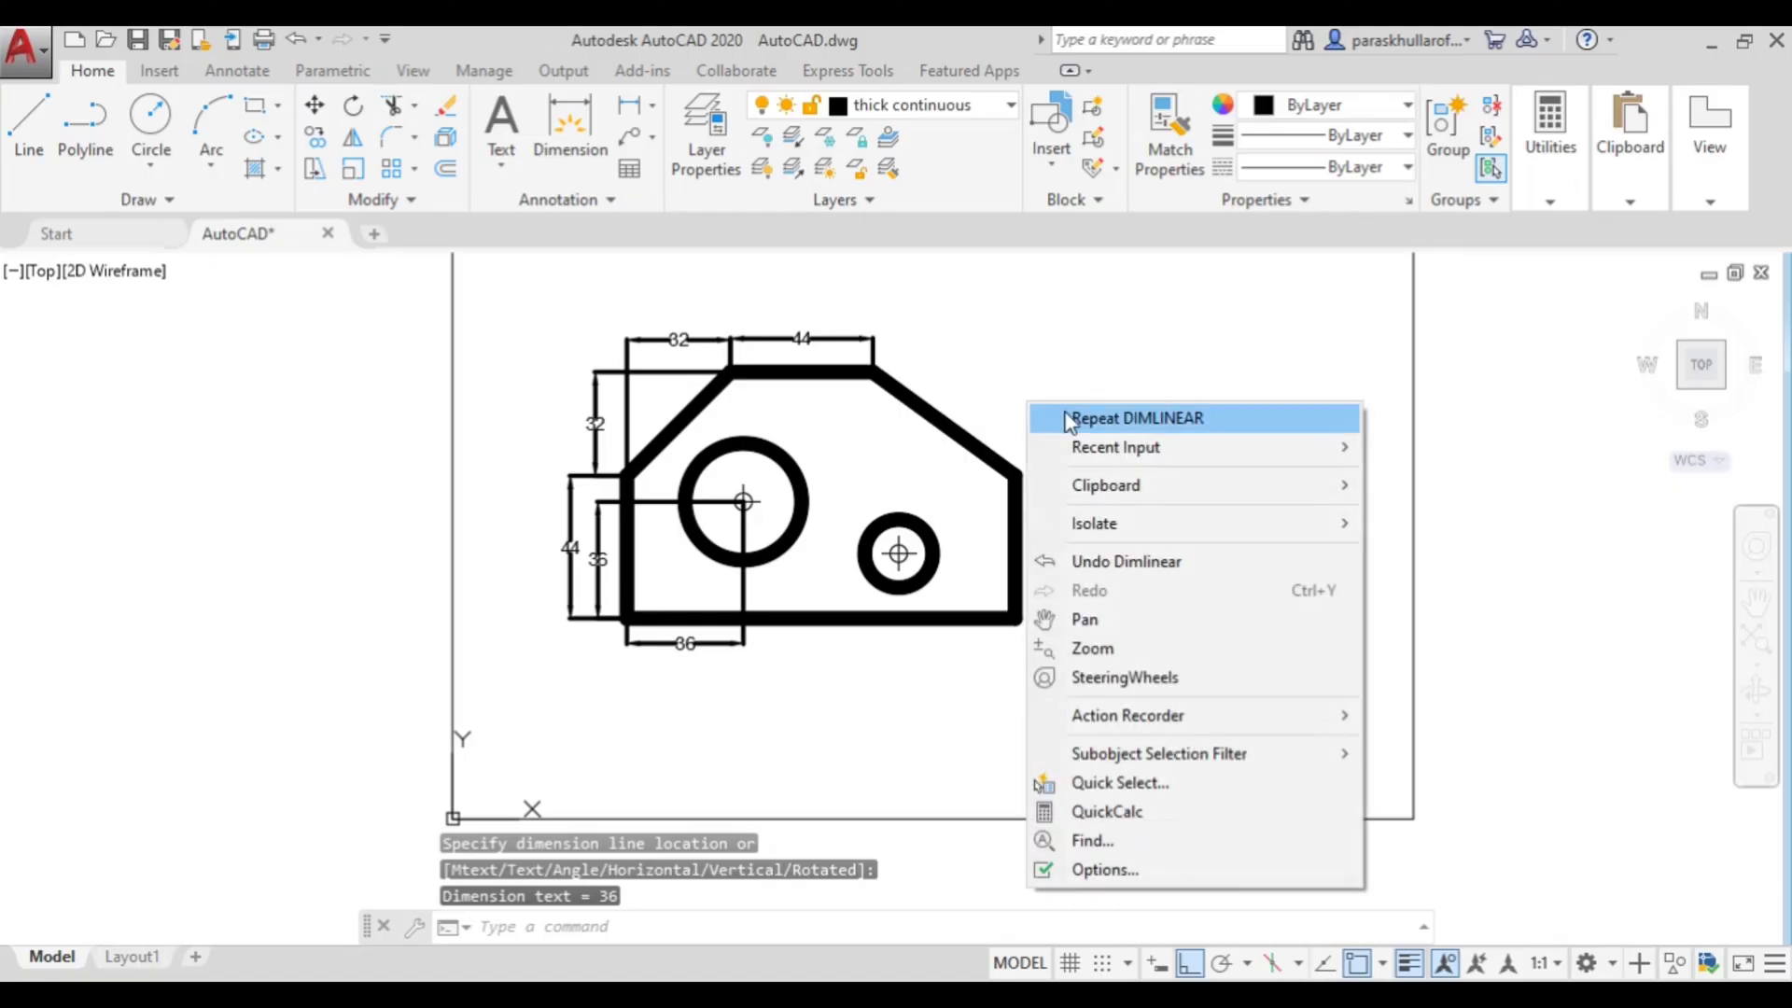
pyautogui.click(1050, 417)
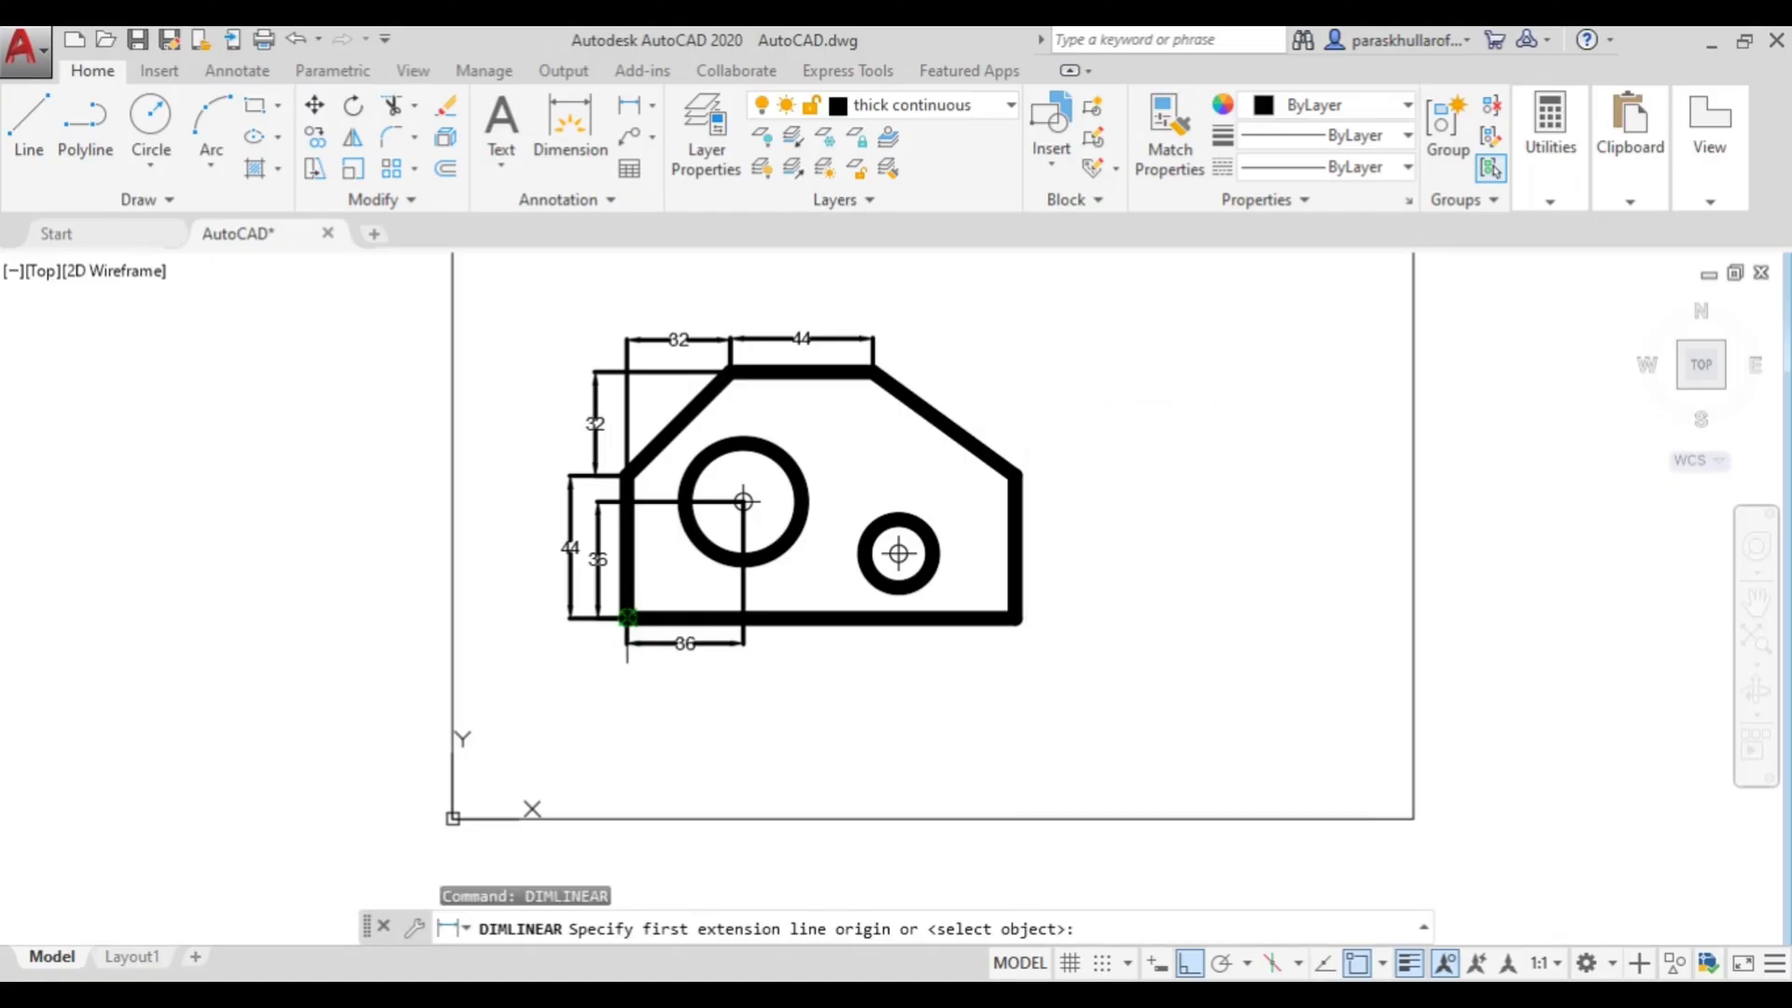
pyautogui.click(628, 617)
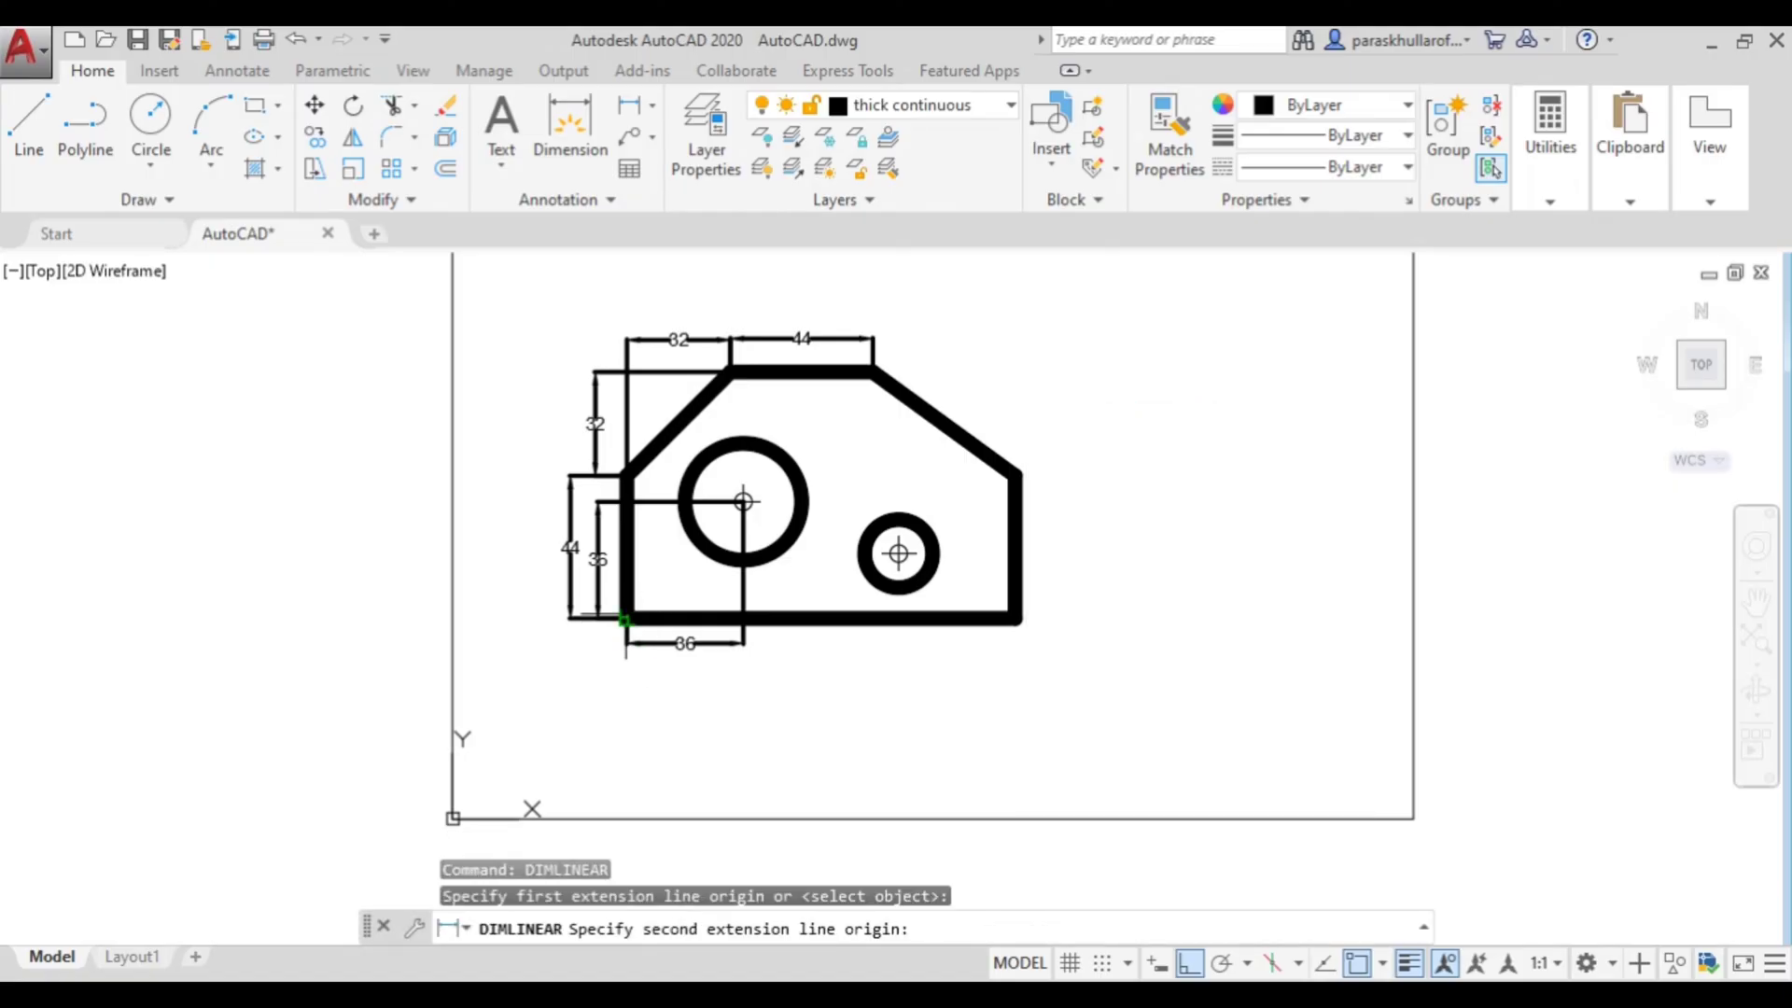
pyautogui.click(899, 553)
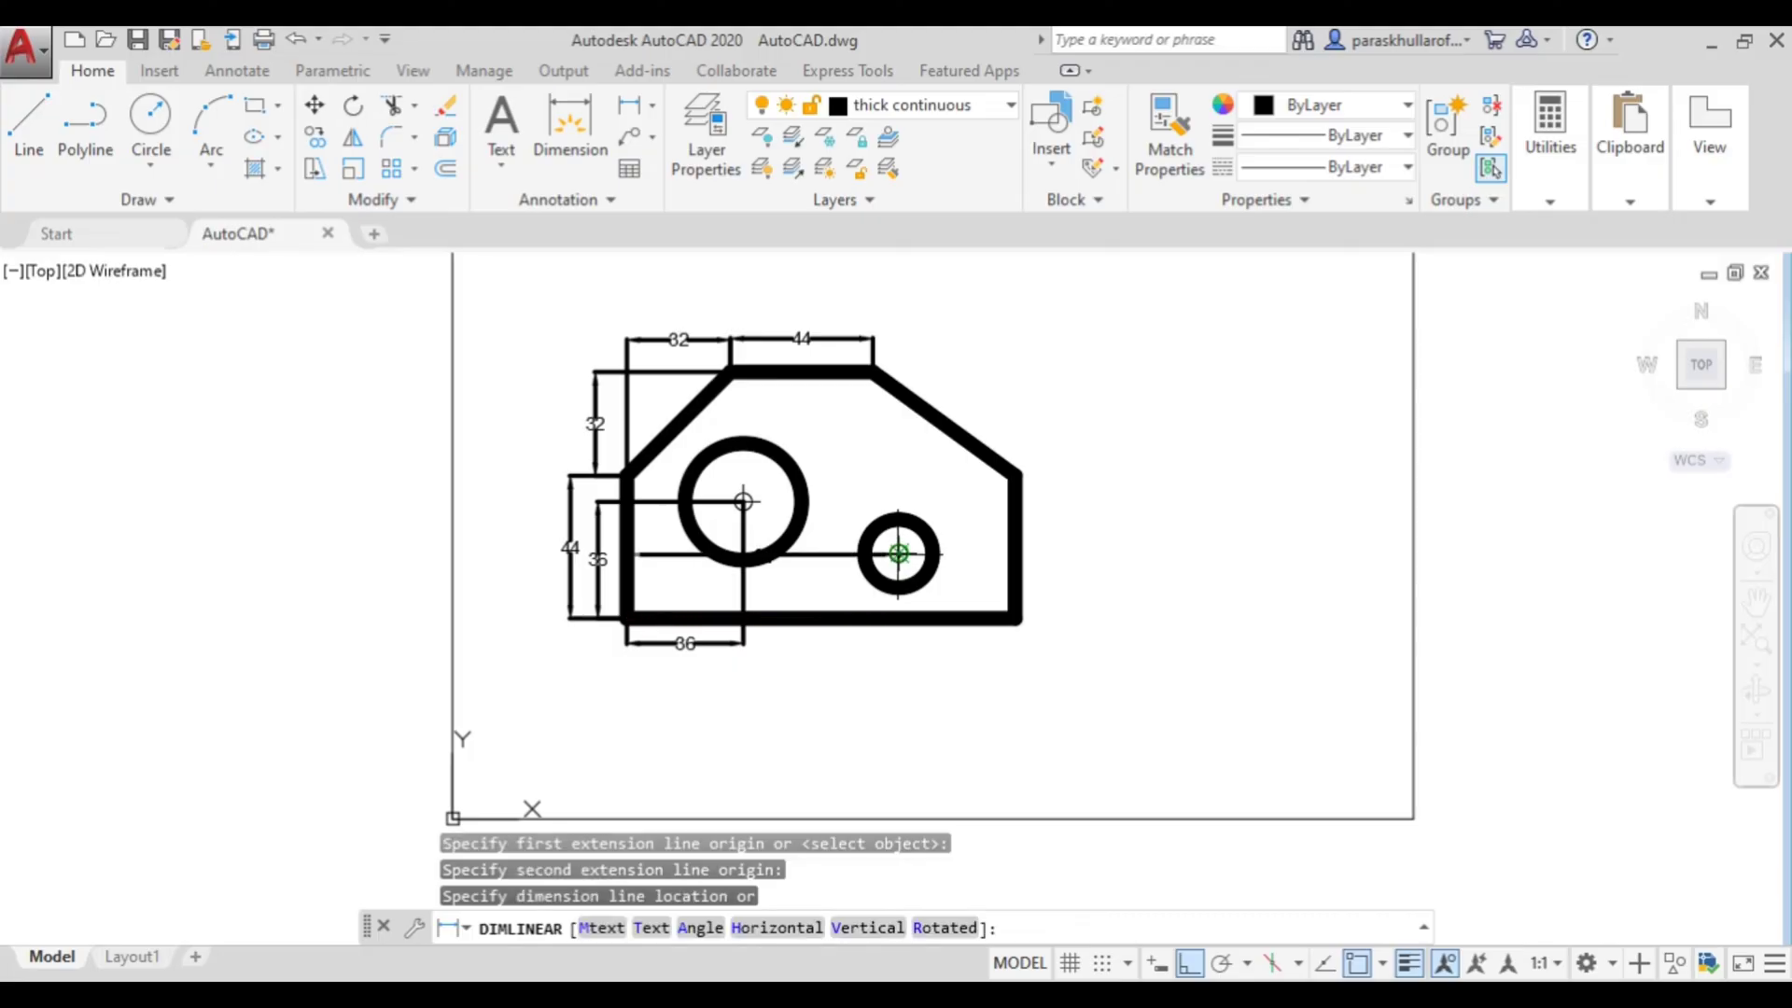
pyautogui.click(837, 659)
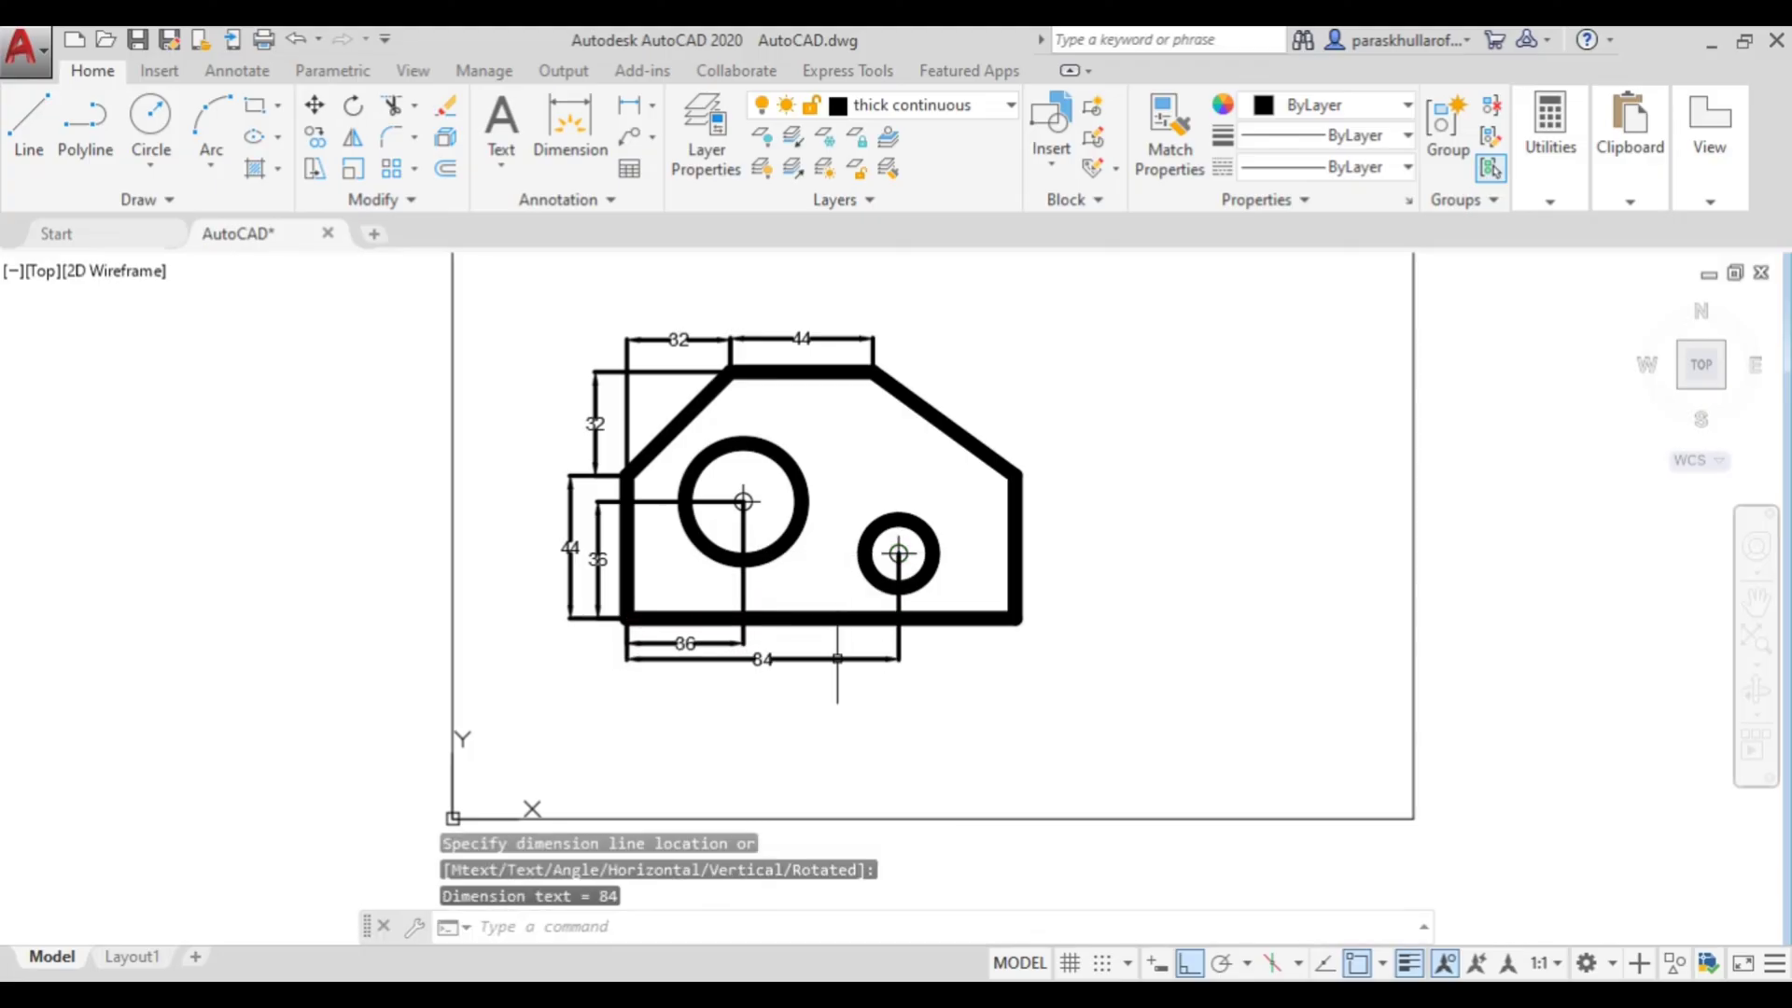
# Step: Add a linear dimension for the full length of the plate's bottom edge, placed below the two hole-position dimensions
pyautogui.rightClick(1077, 443)
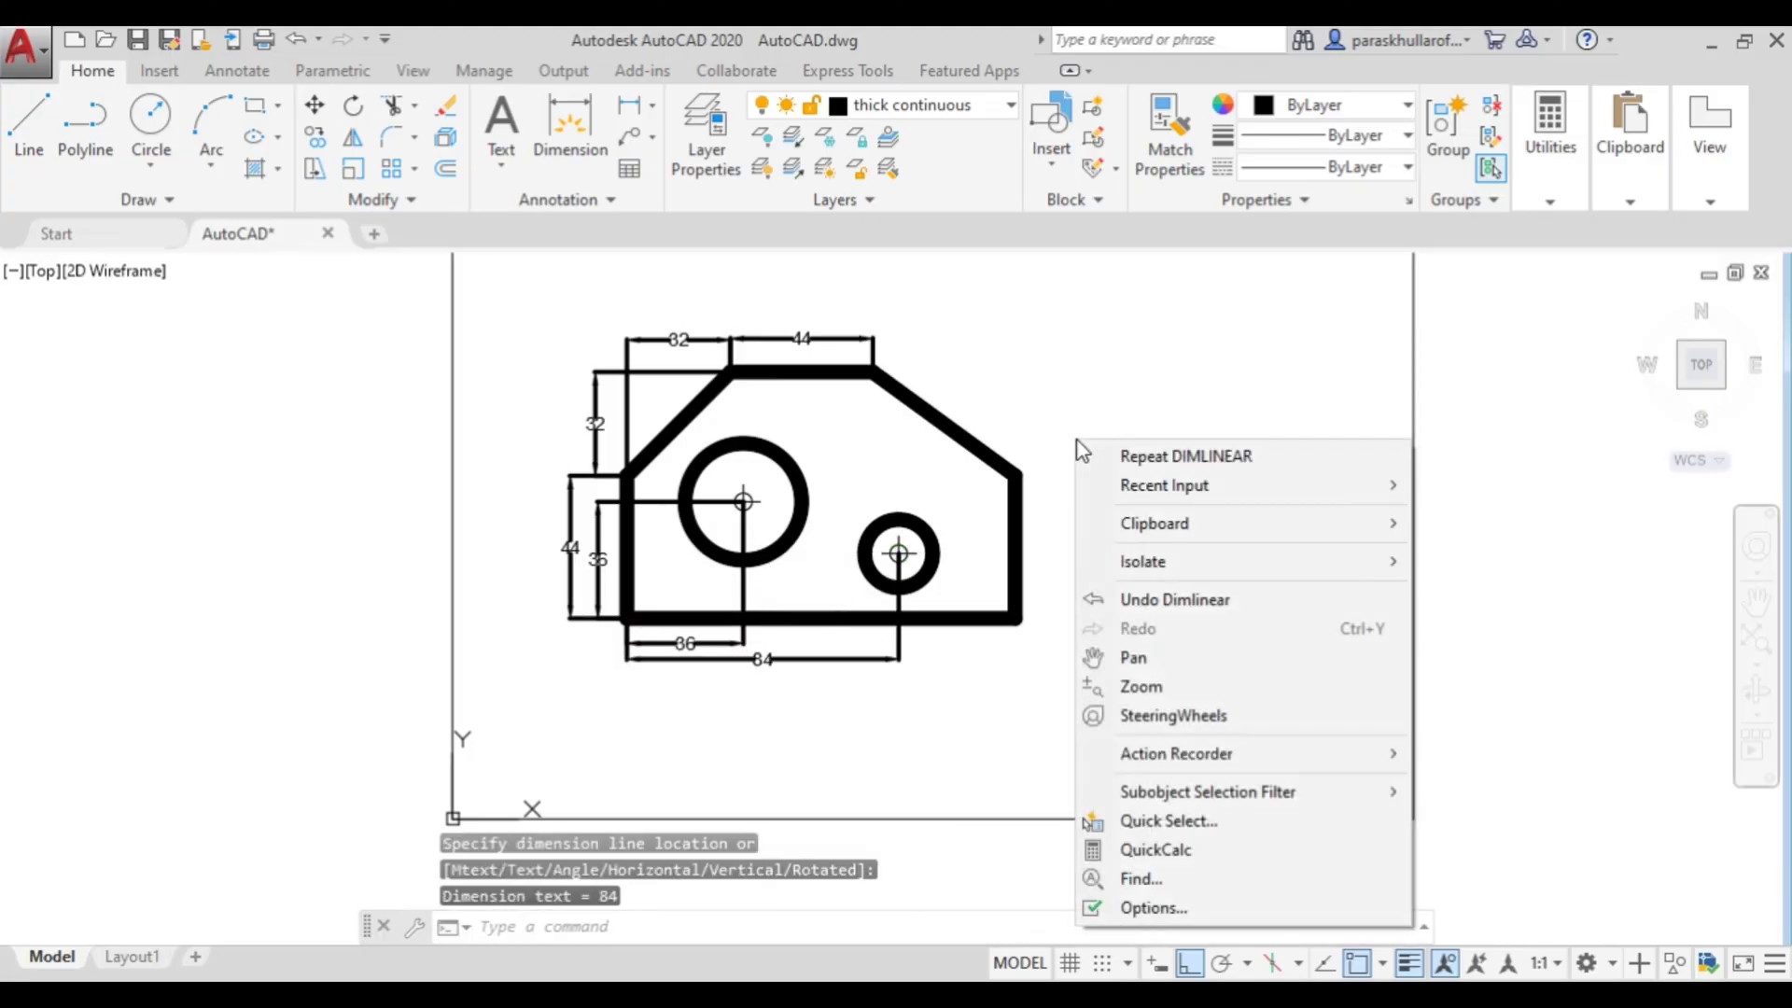
pyautogui.click(1146, 457)
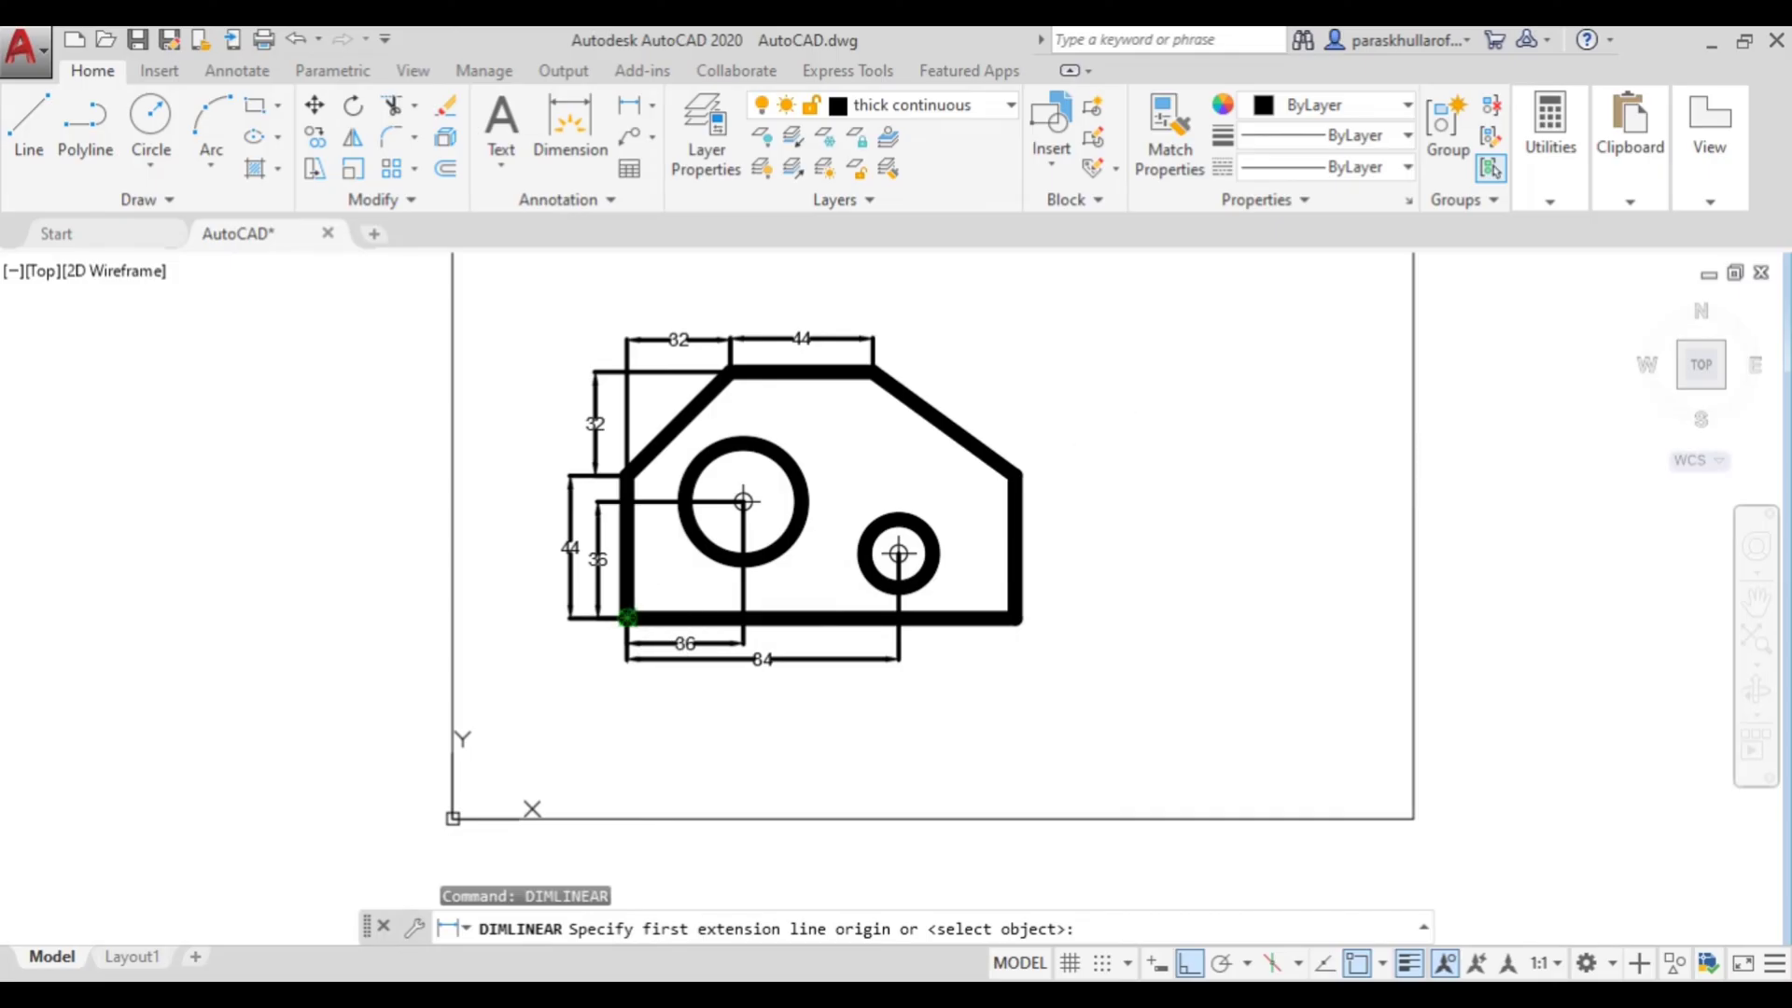
pyautogui.click(627, 617)
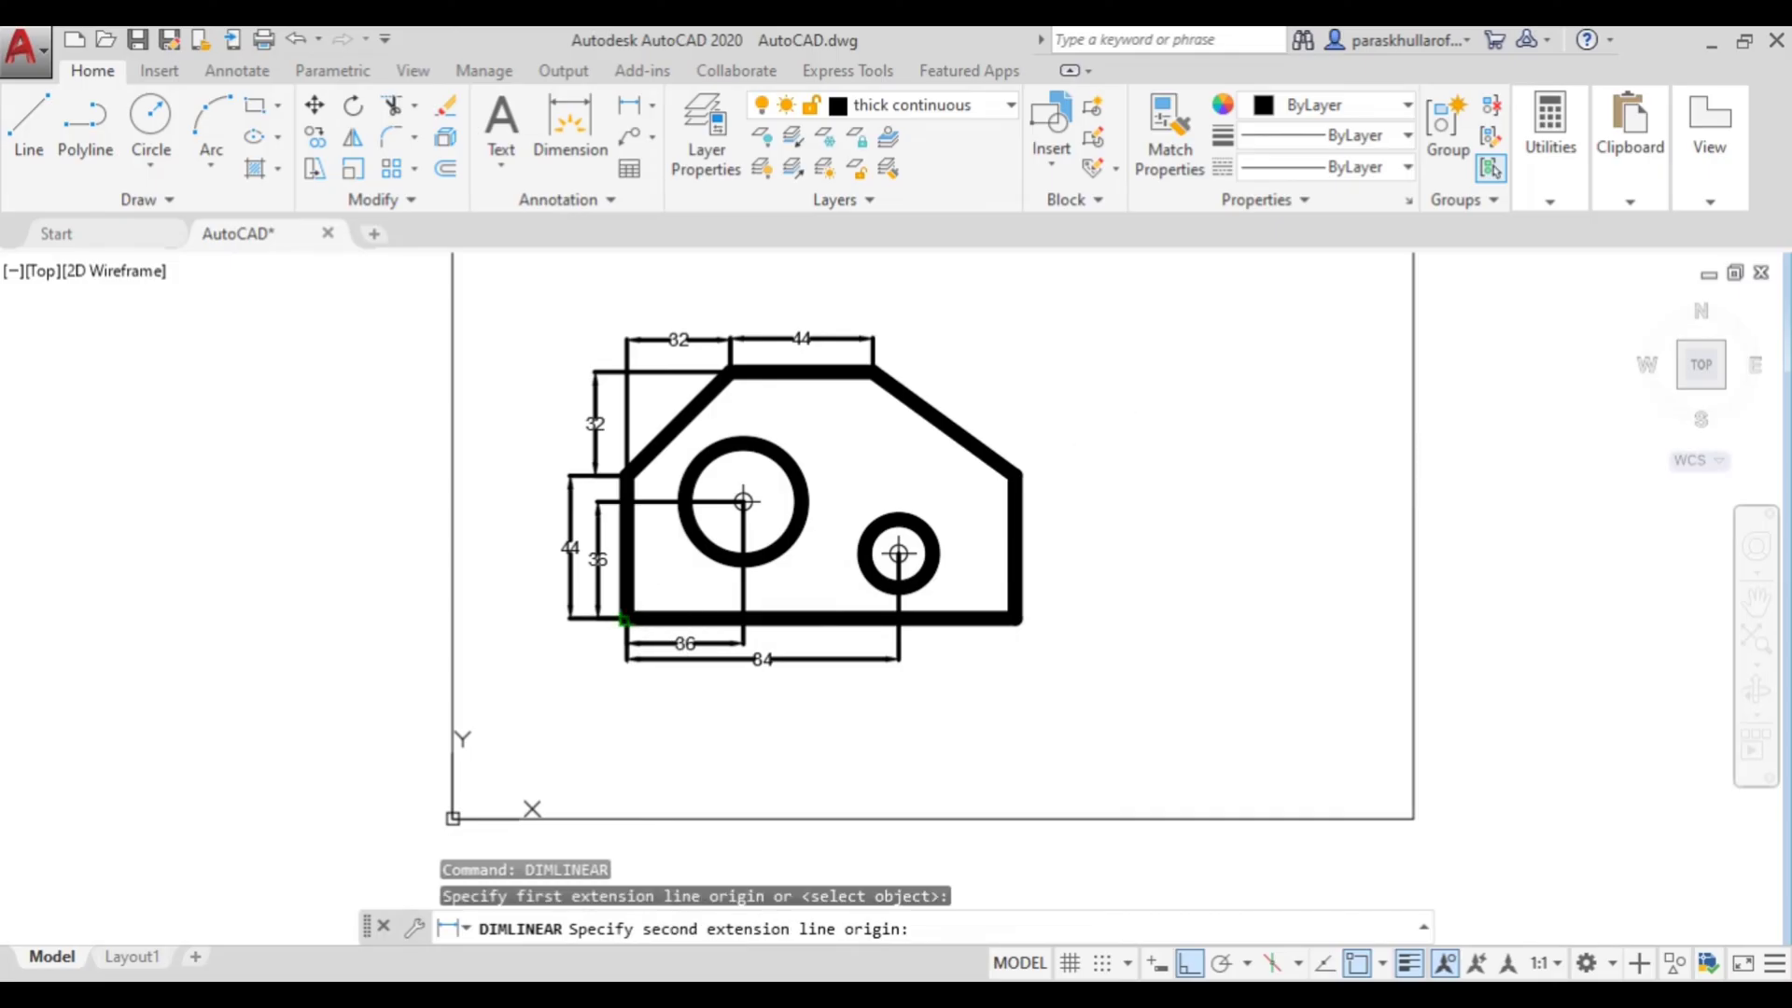
pyautogui.click(1016, 617)
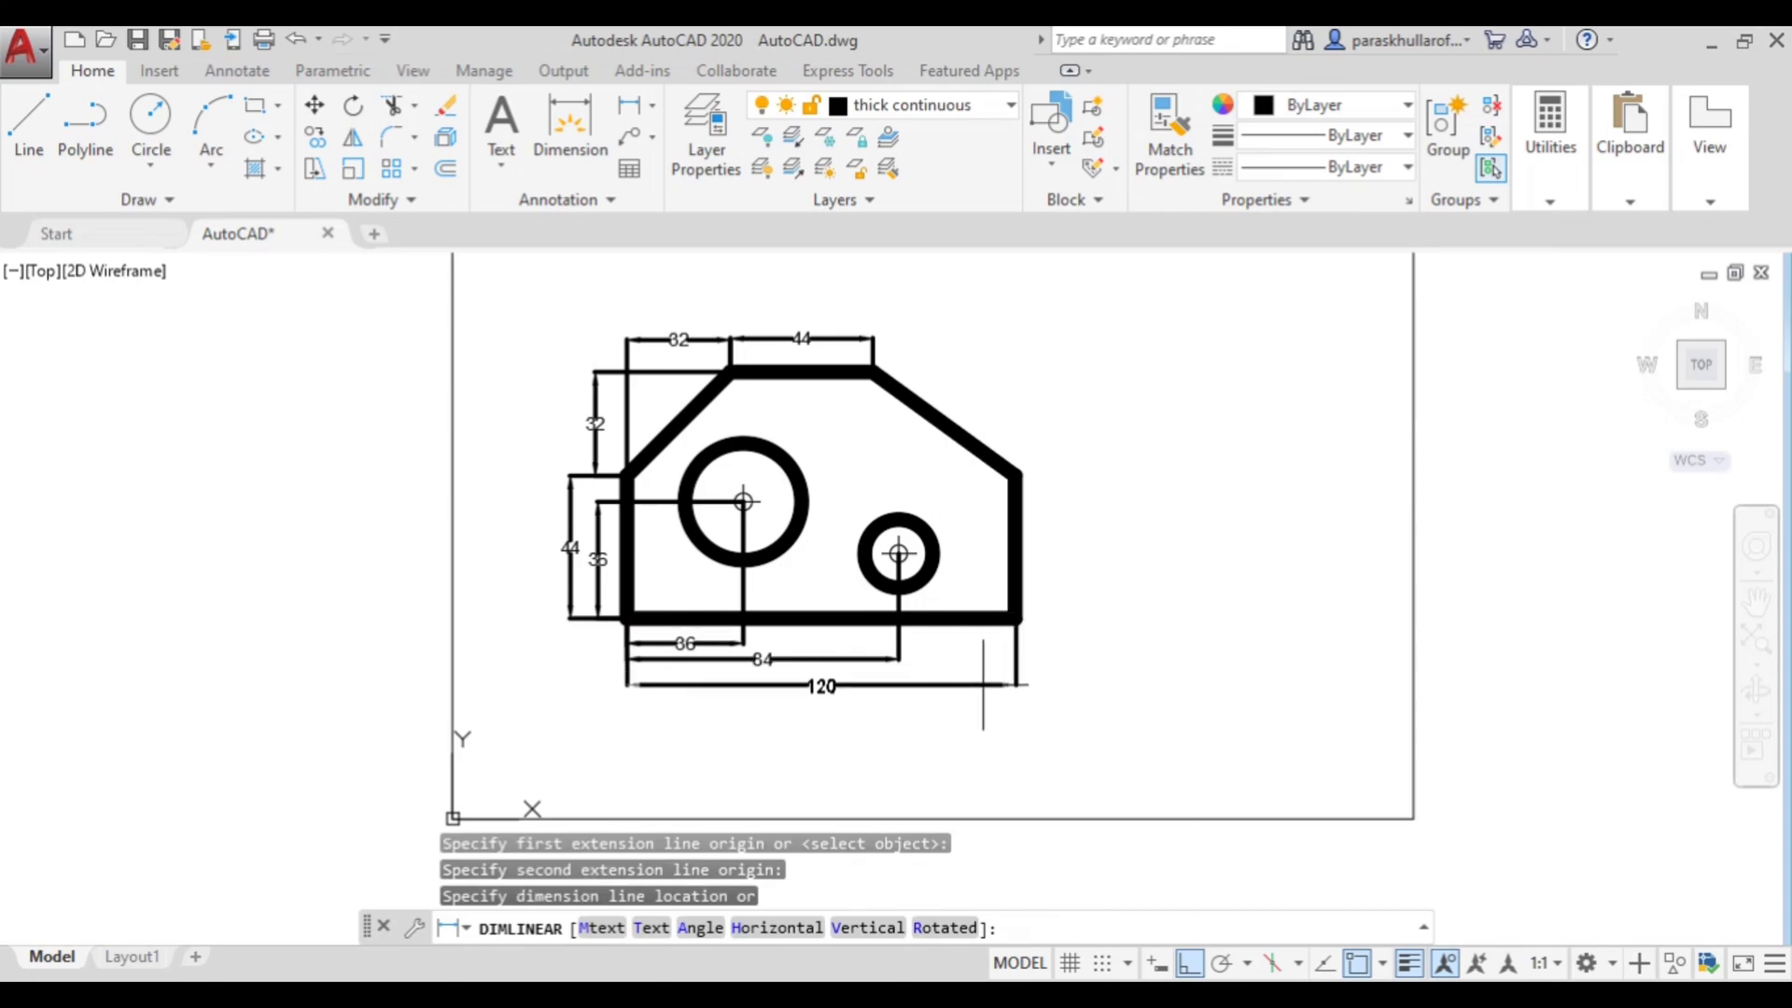
pyautogui.click(983, 684)
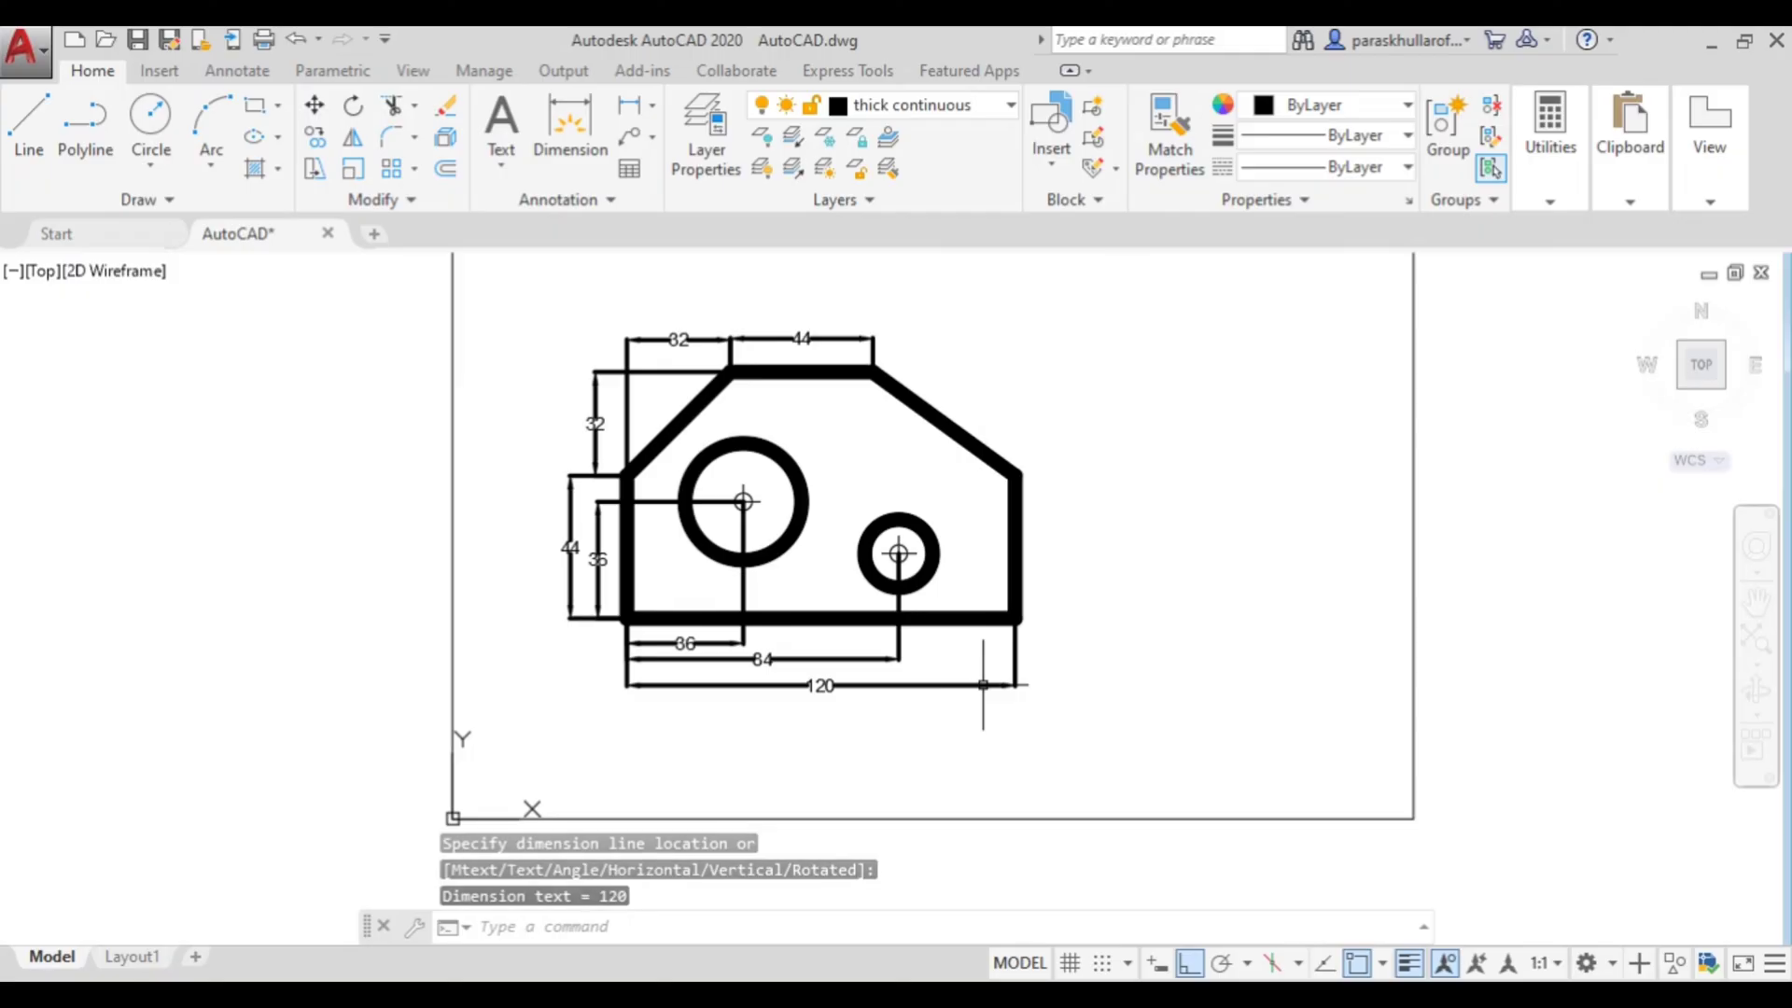
# Step: Add a diameter dimension to the large hole, with its text placed just above the circle inside the plate
pyautogui.click(651, 106)
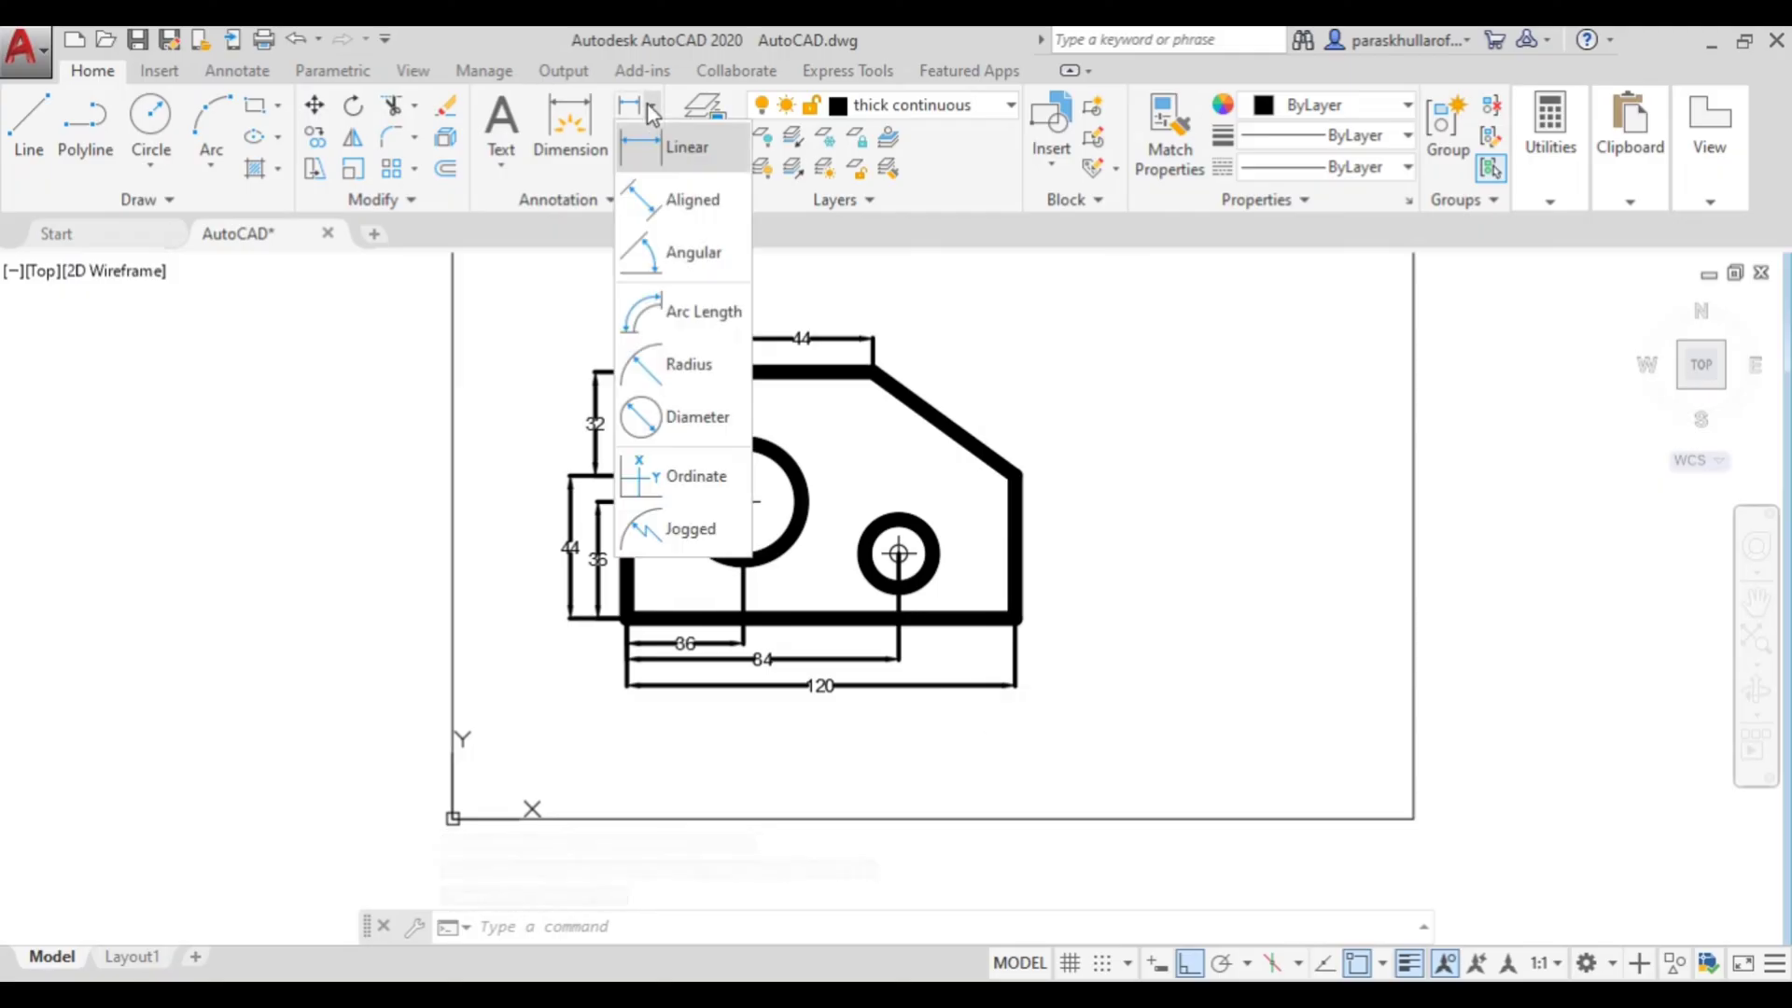
pyautogui.click(670, 422)
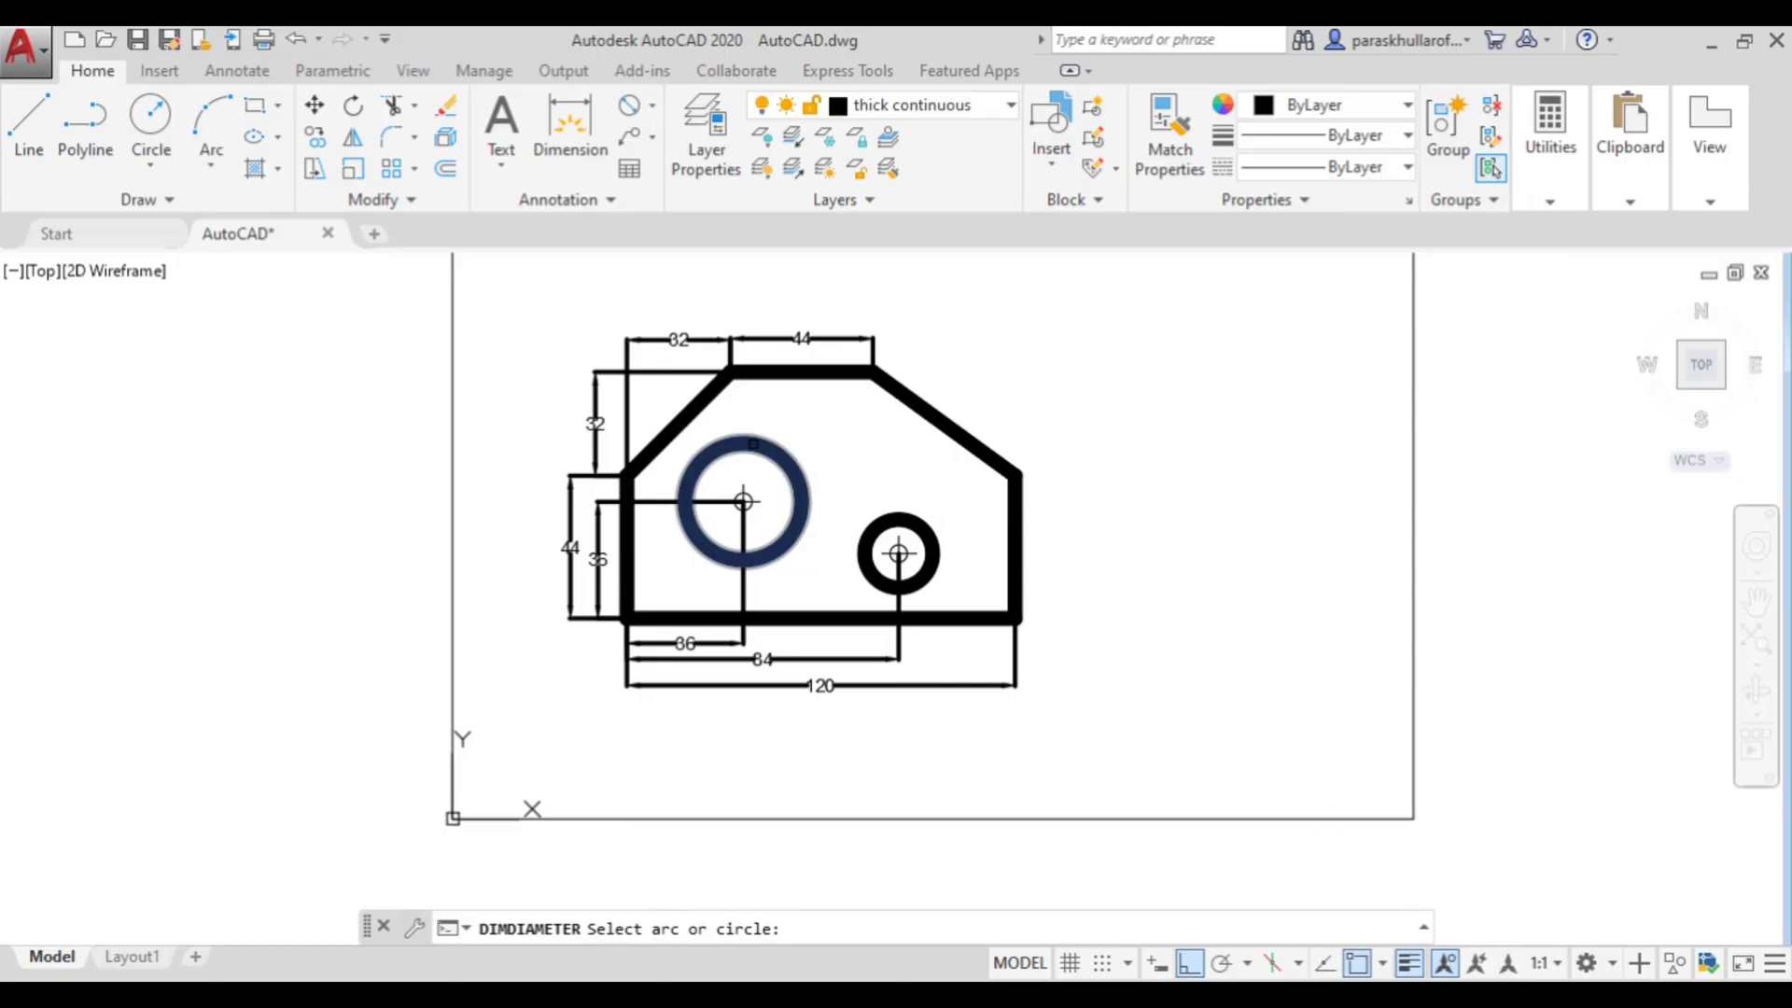
pyautogui.click(754, 446)
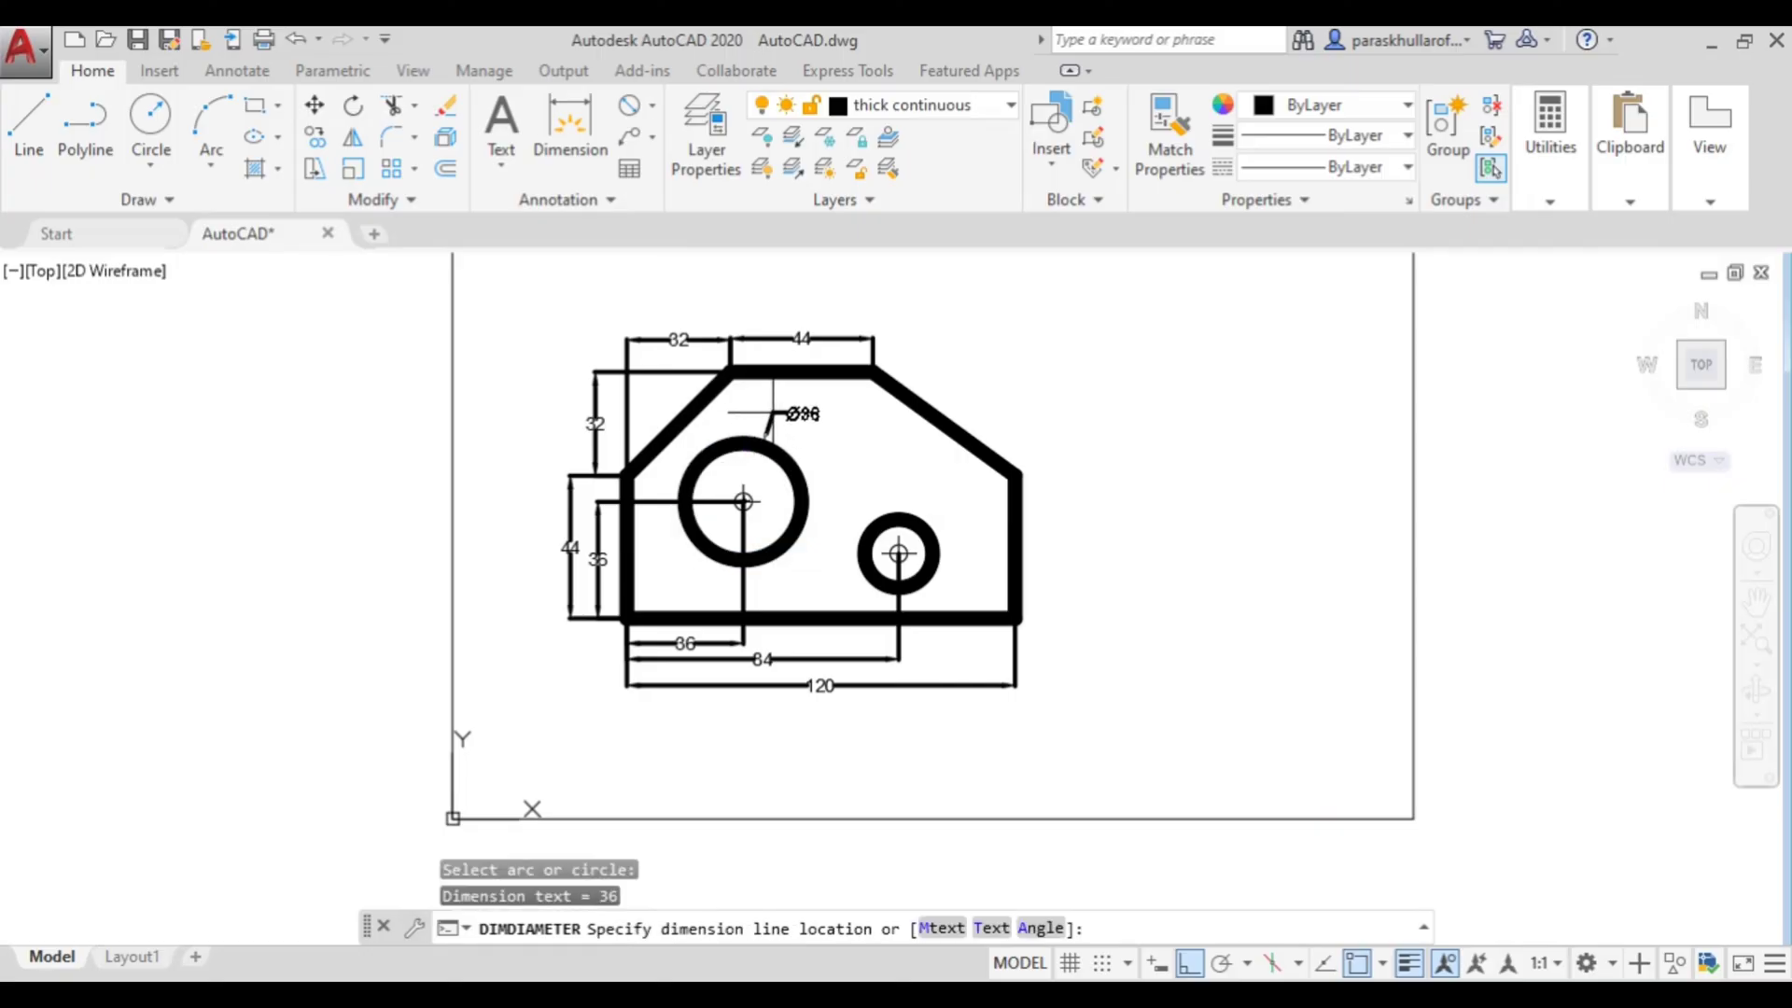
pyautogui.click(772, 412)
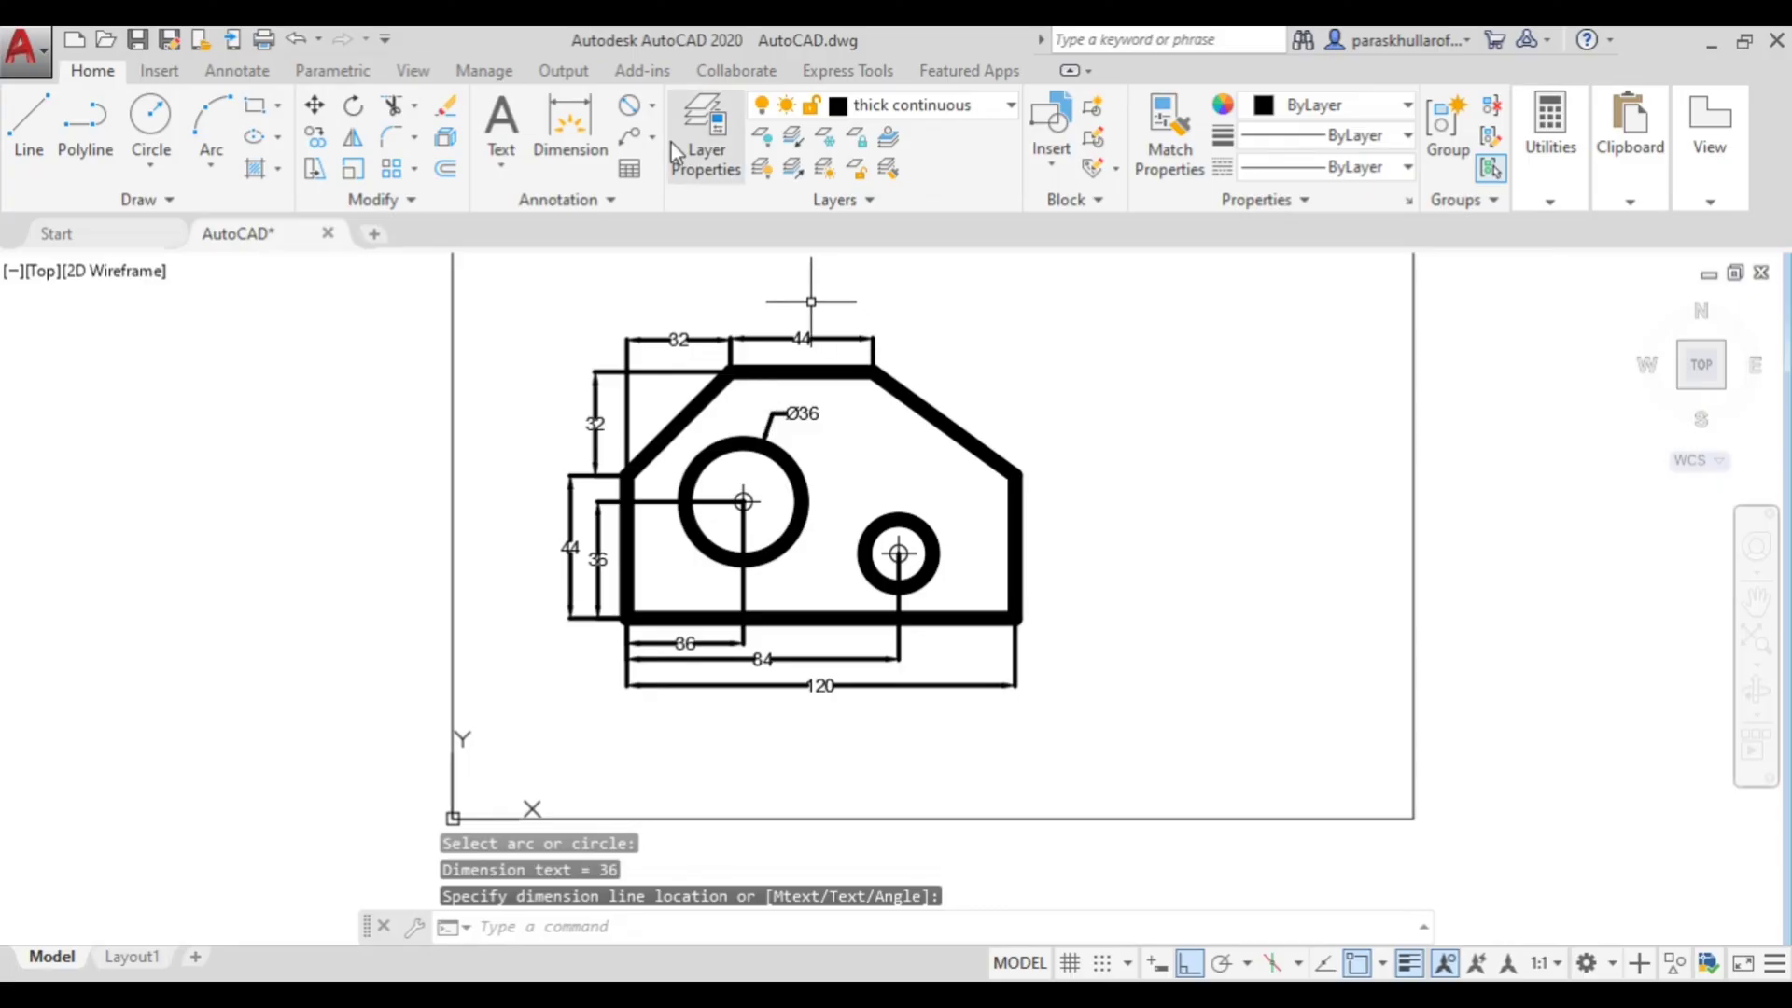
# Step: Add a diameter dimension to the small hole, with its text placed straight above the circle inside the plate
pyautogui.click(631, 106)
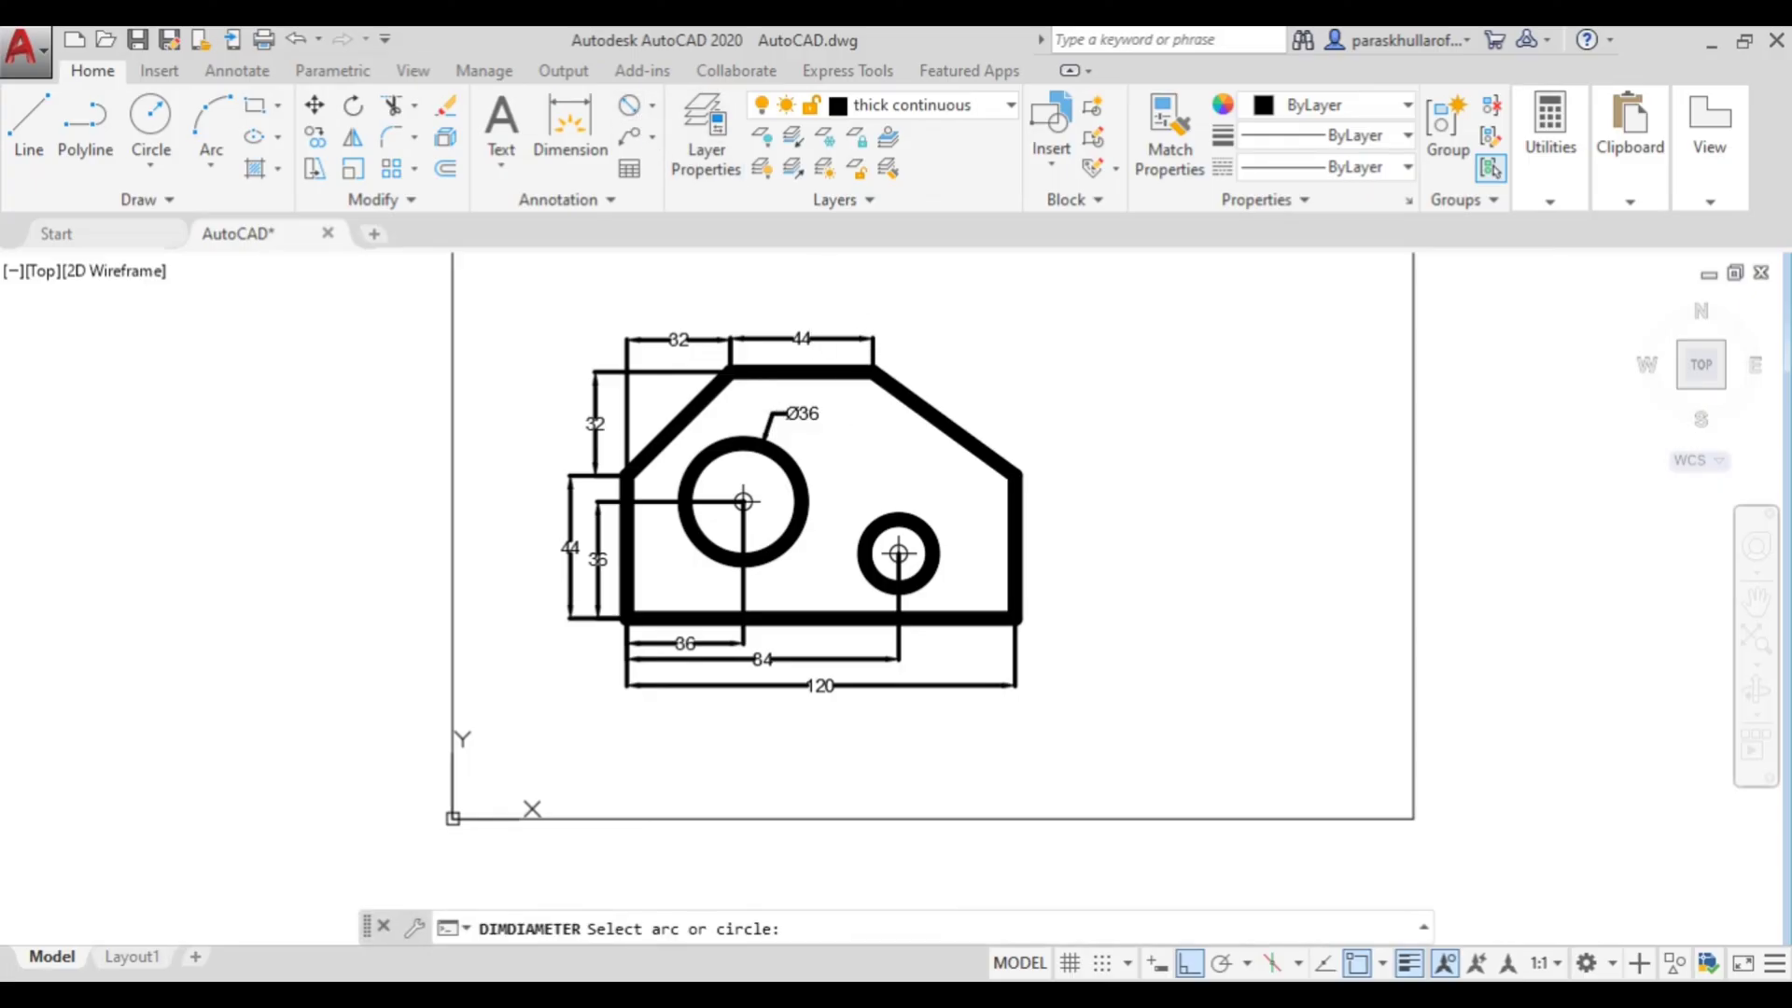
pyautogui.click(895, 510)
pyautogui.click(901, 471)
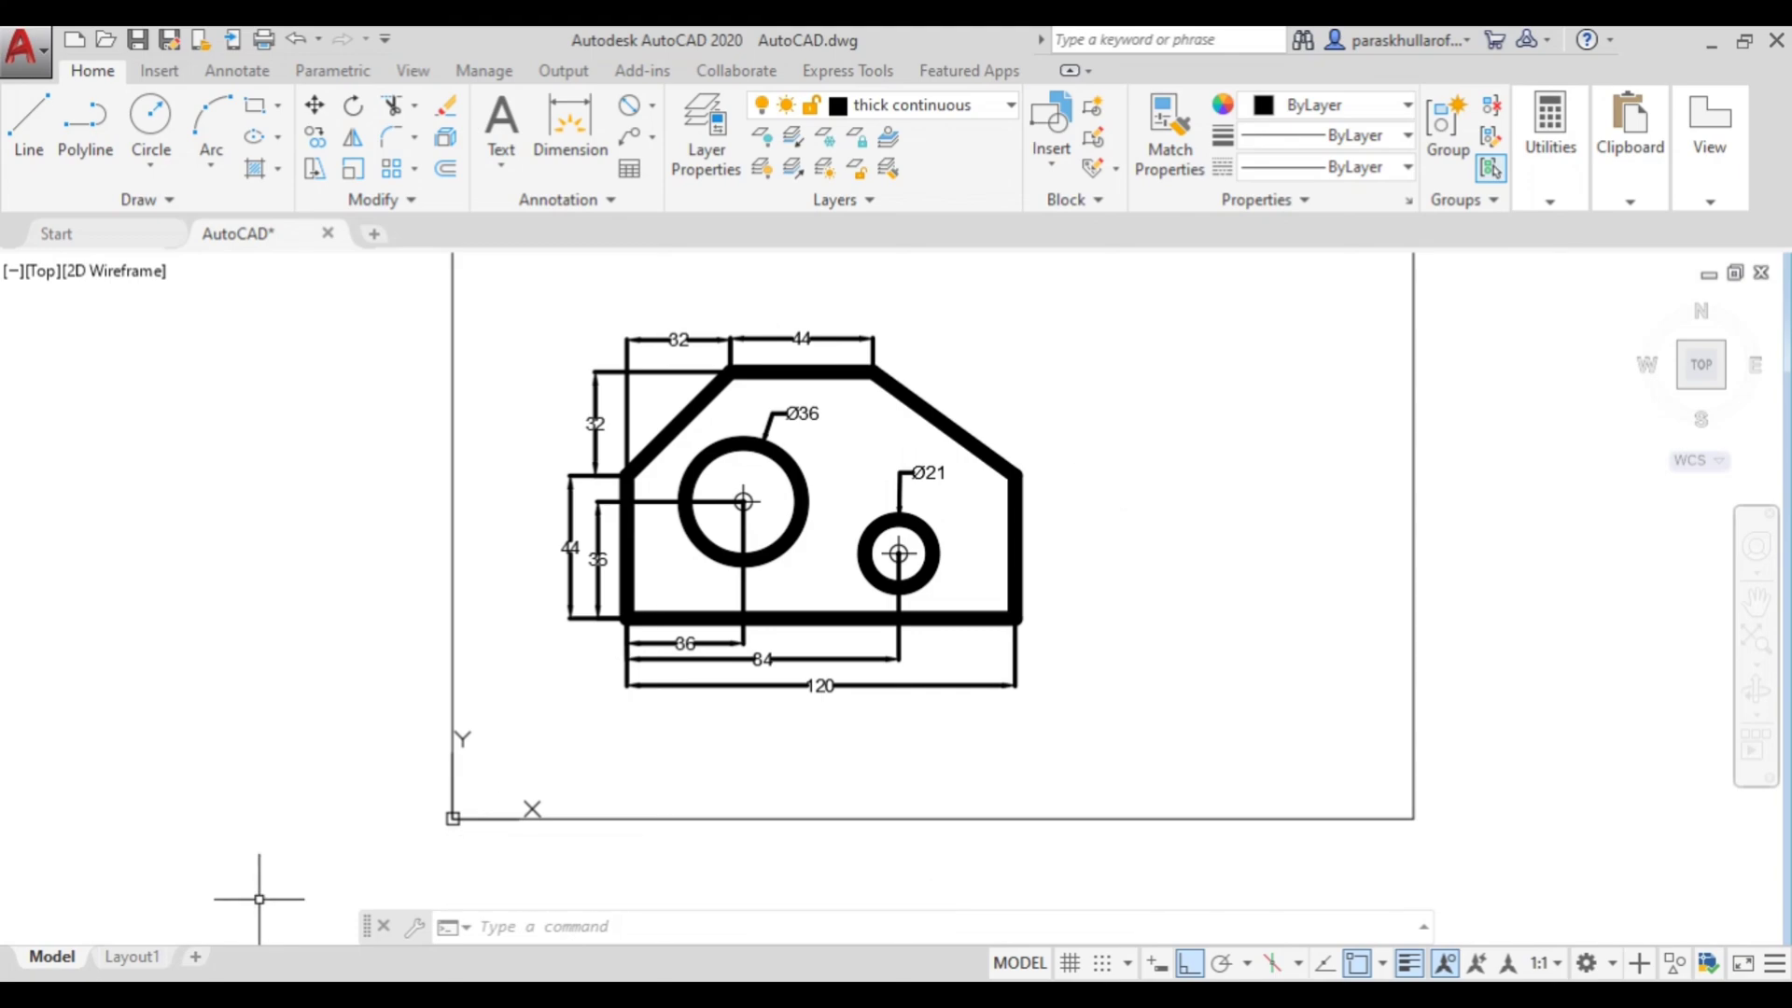
# Step: Switch to Layout1 and view the dimensioned plate on the sheet together with the full title block
pyautogui.click(142, 959)
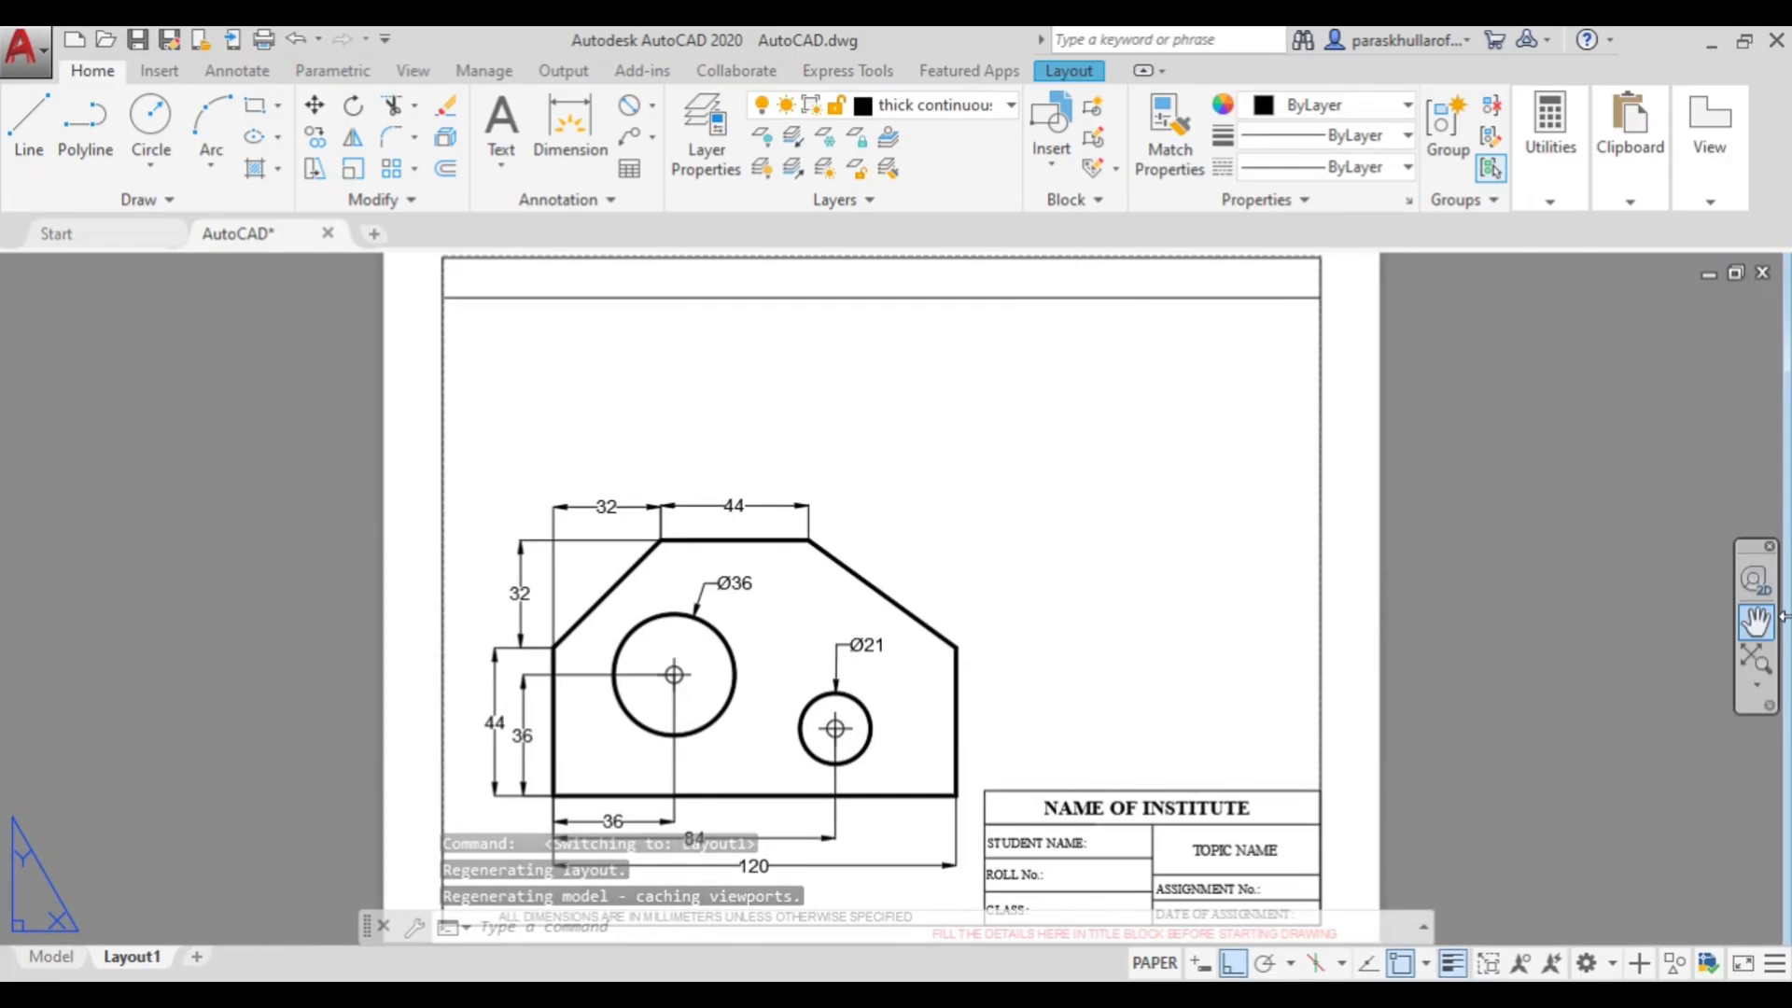
pyautogui.click(1757, 621)
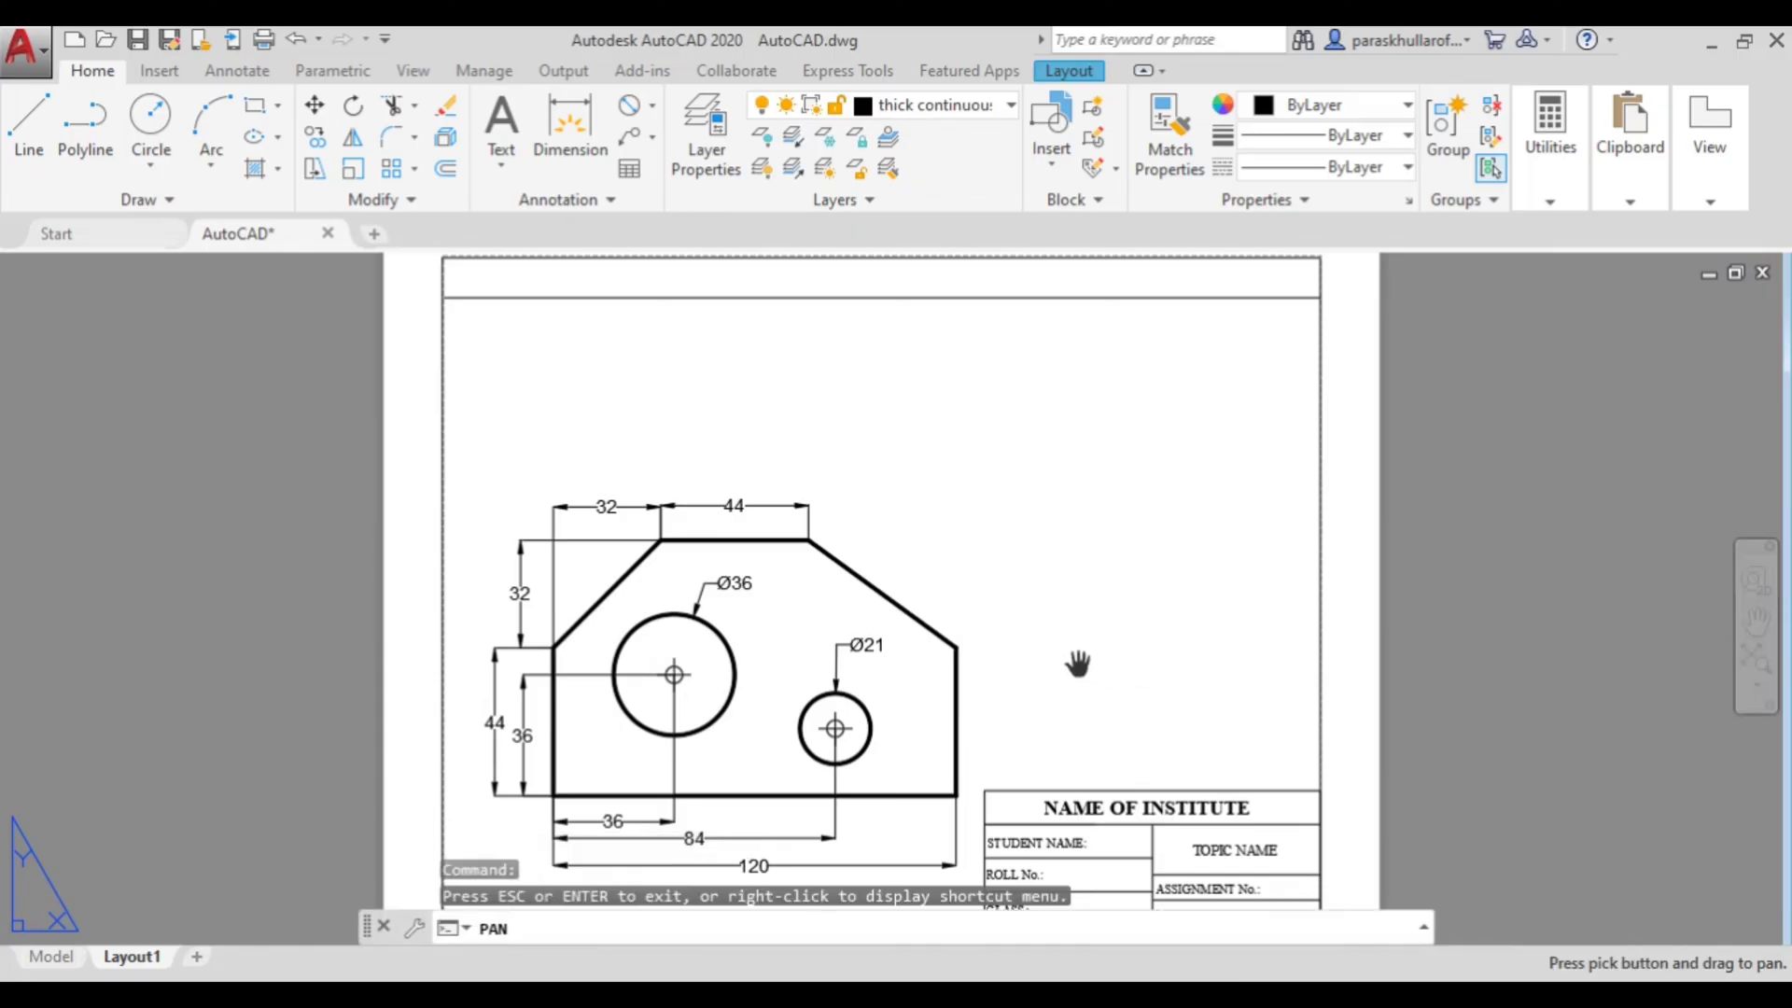
pyautogui.moveTo(1078, 665); pyautogui.dragTo(1140, 579)
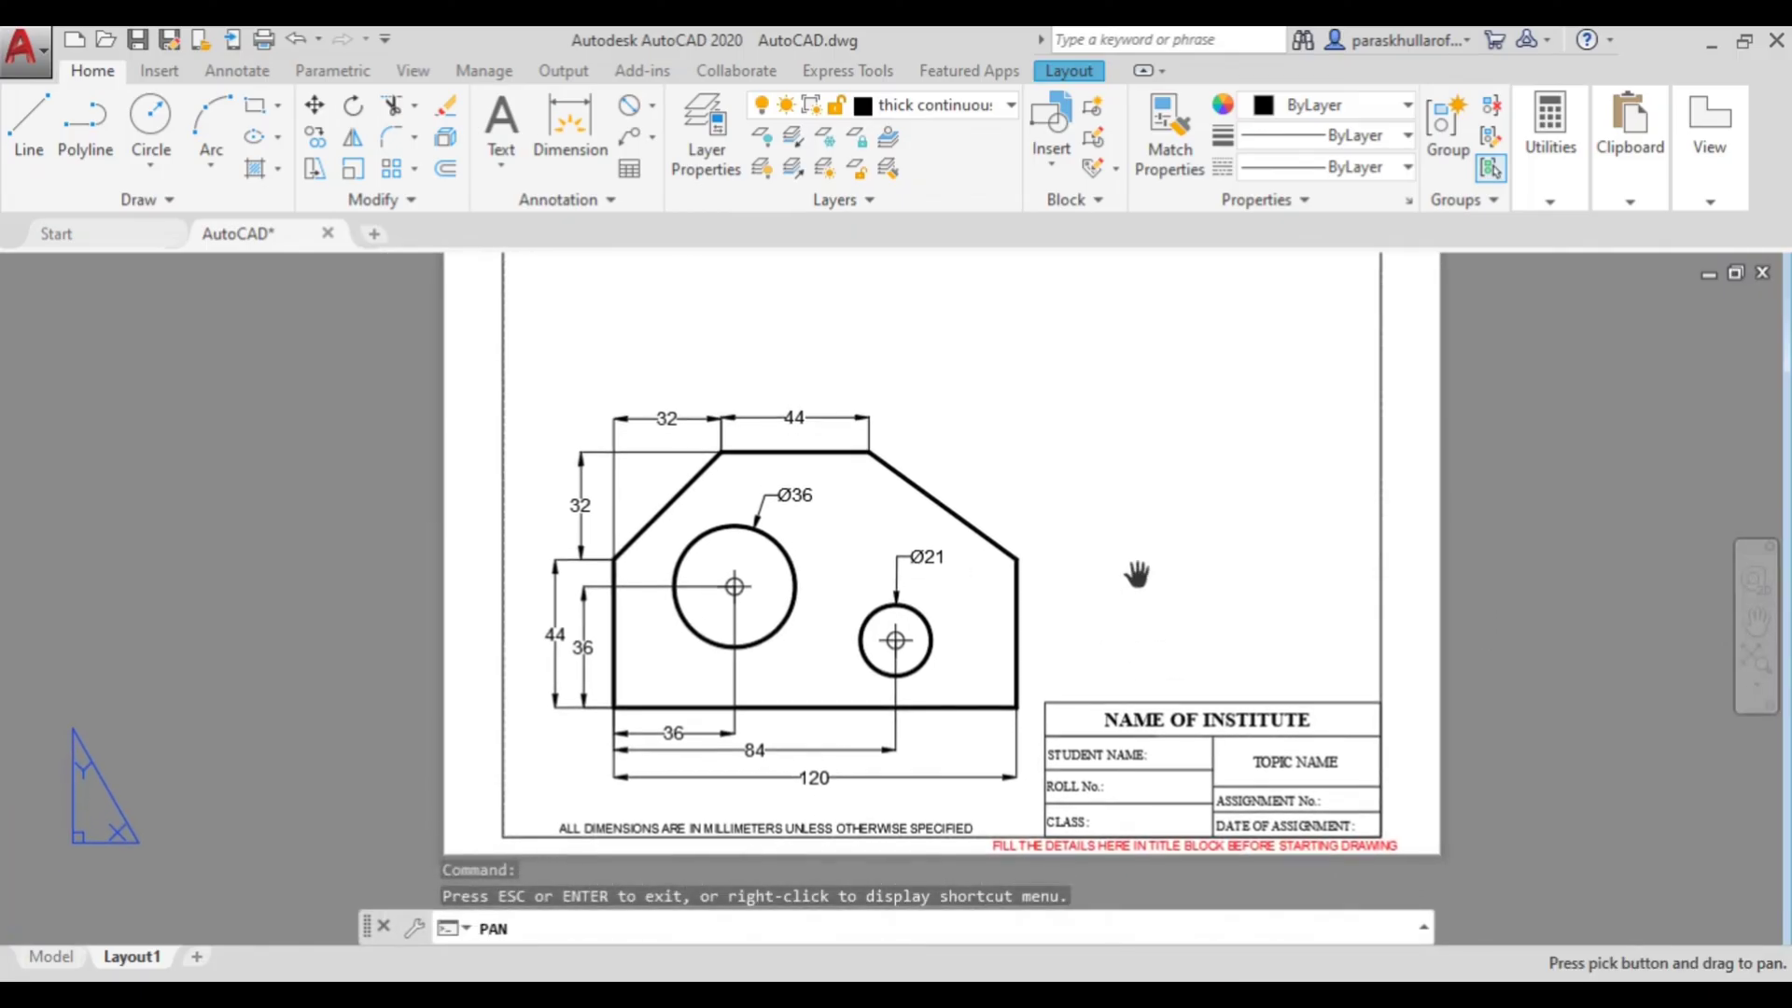